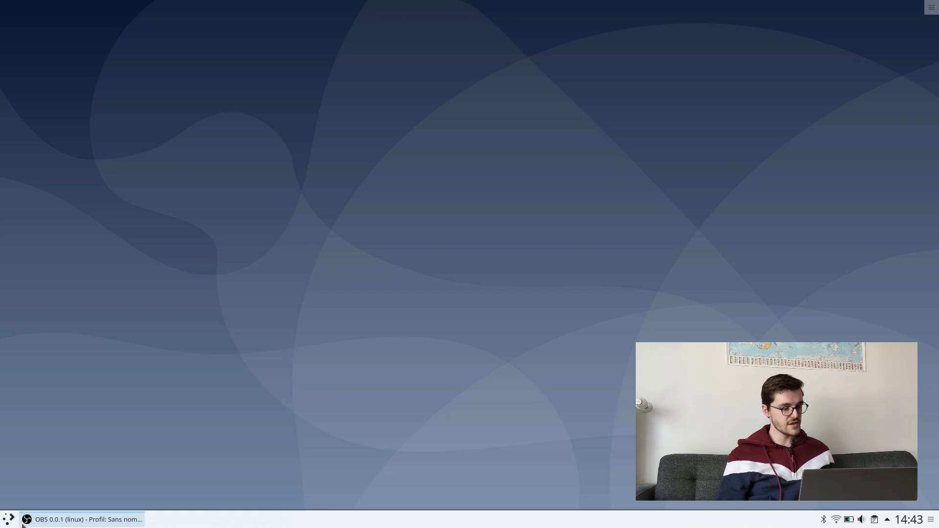
- Open the Dolphin file manager on the home folder
click(9, 519)
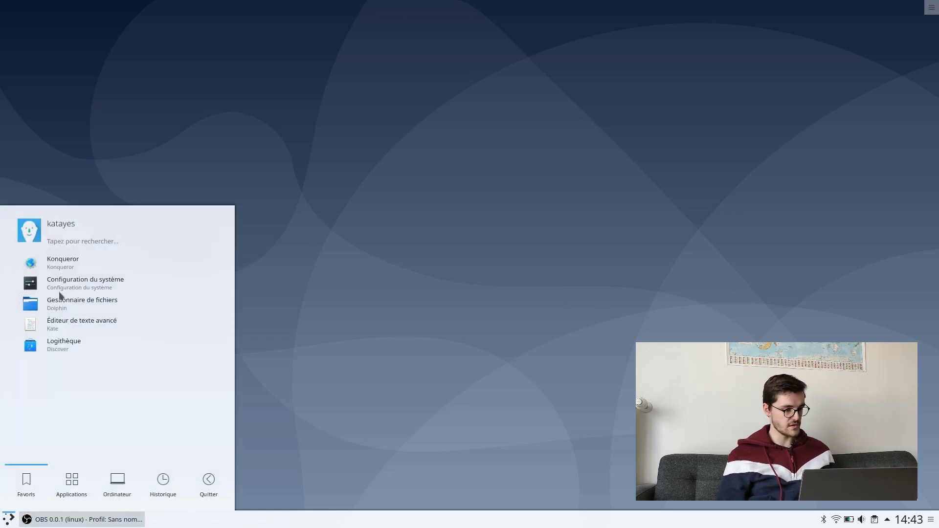
click(84, 302)
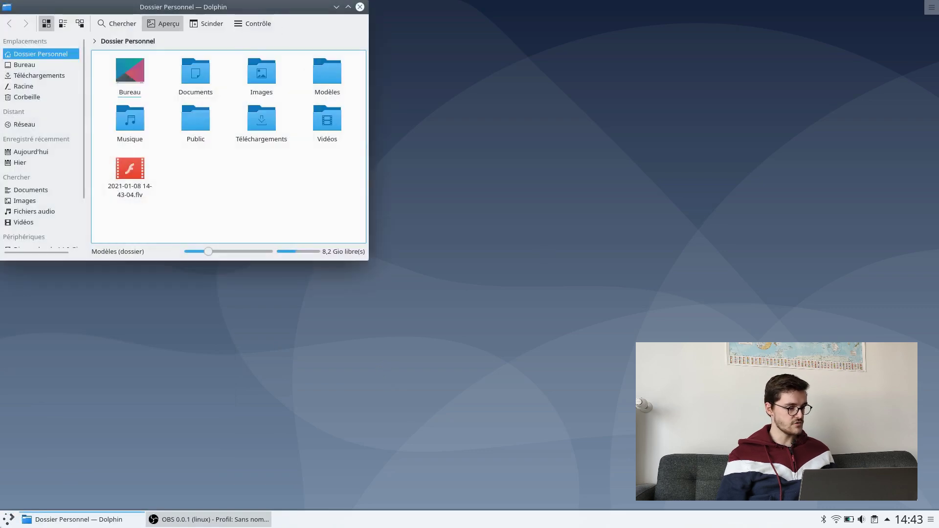
click(15, 516)
key(ctrl+alt+t)
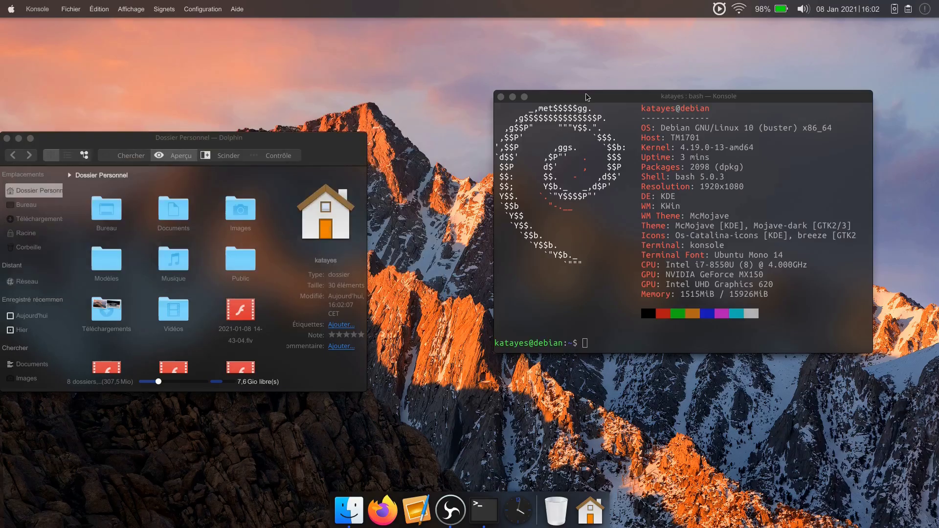
drag(587, 97, 598, 46)
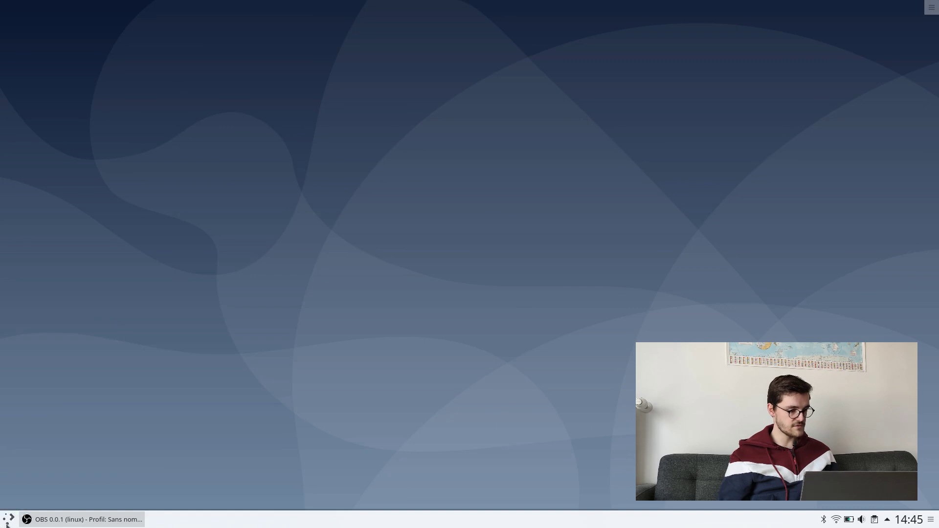
- Check the account's administrator privileges setting in the system settings' user manager, and close the settings window
click(8, 521)
click(71, 289)
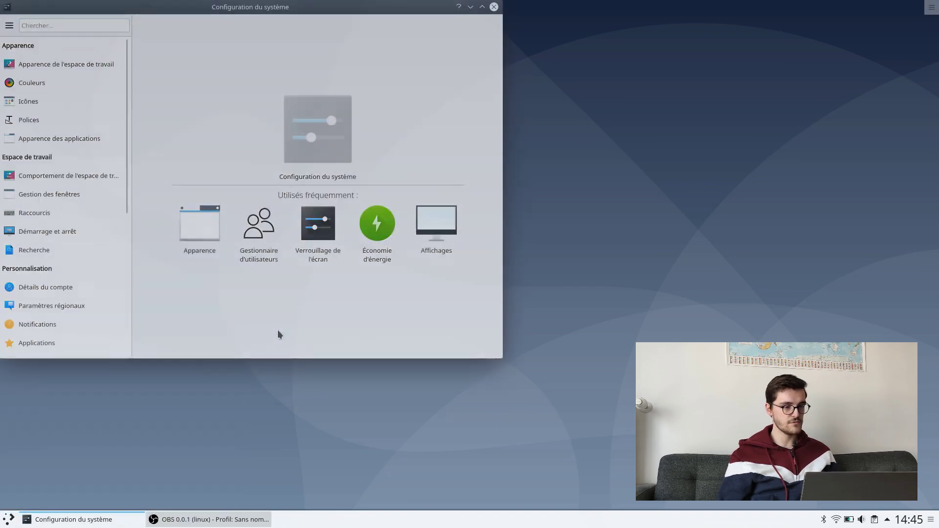
click(46, 288)
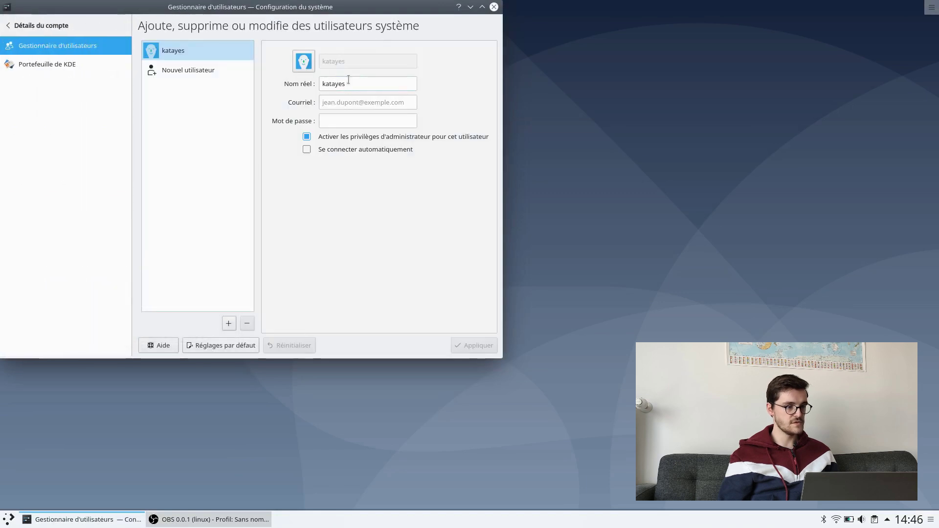
click(307, 138)
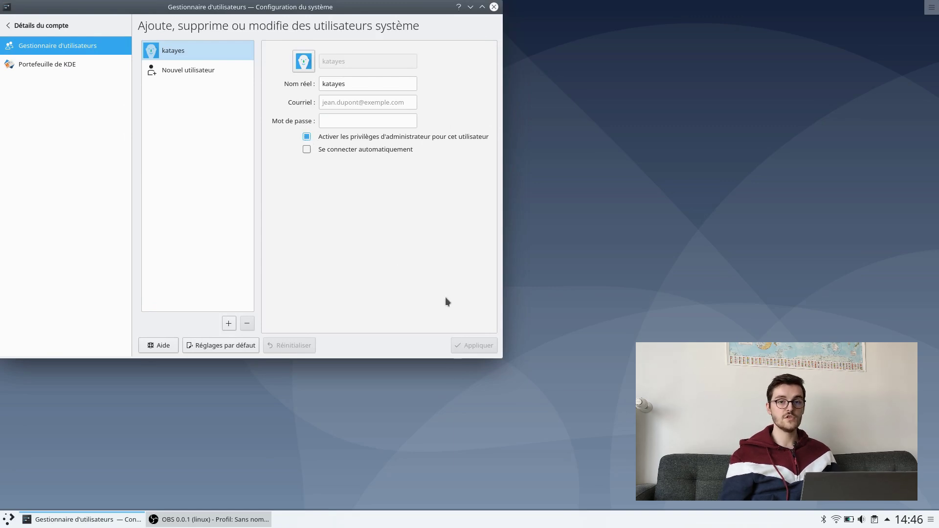
click(494, 9)
click(932, 7)
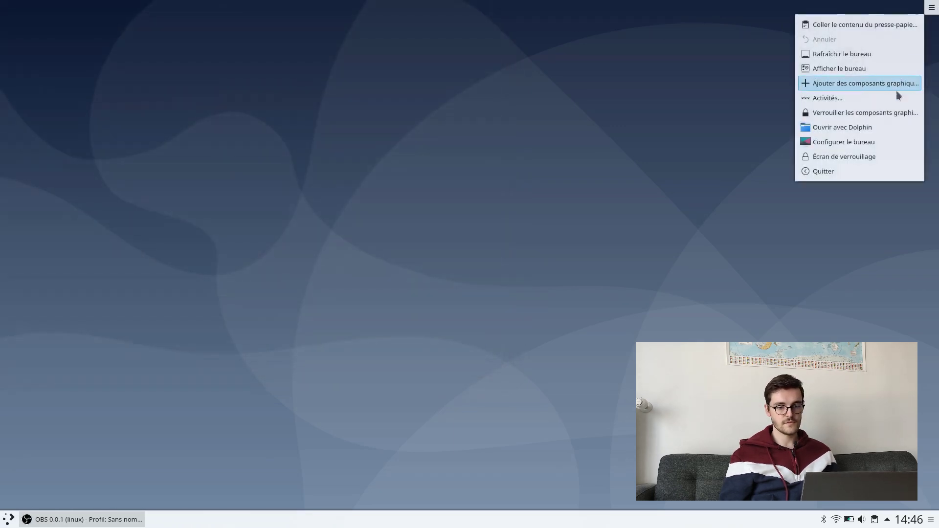
click(847, 173)
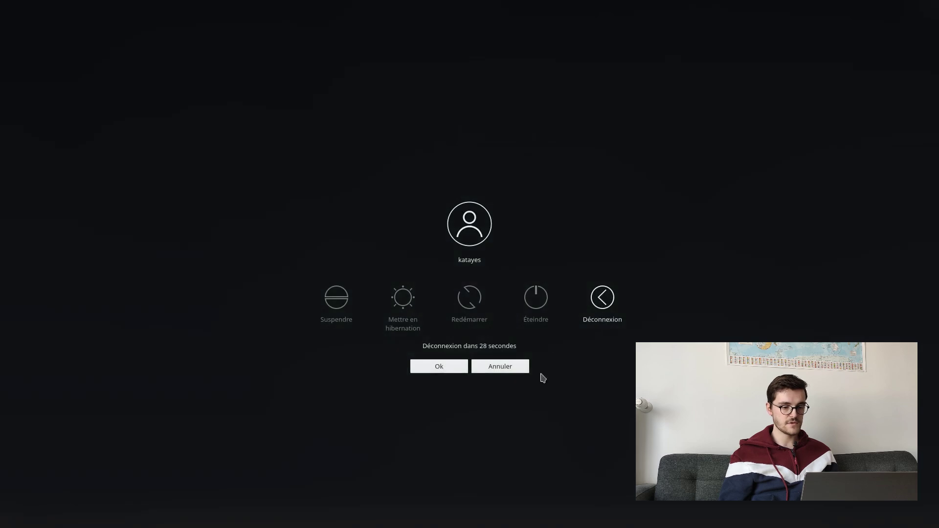
click(511, 368)
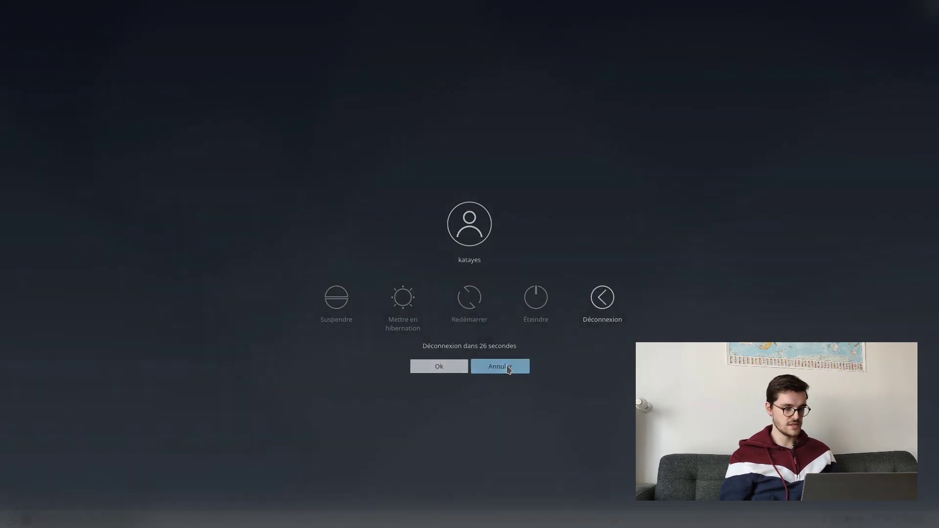
click(98, 519)
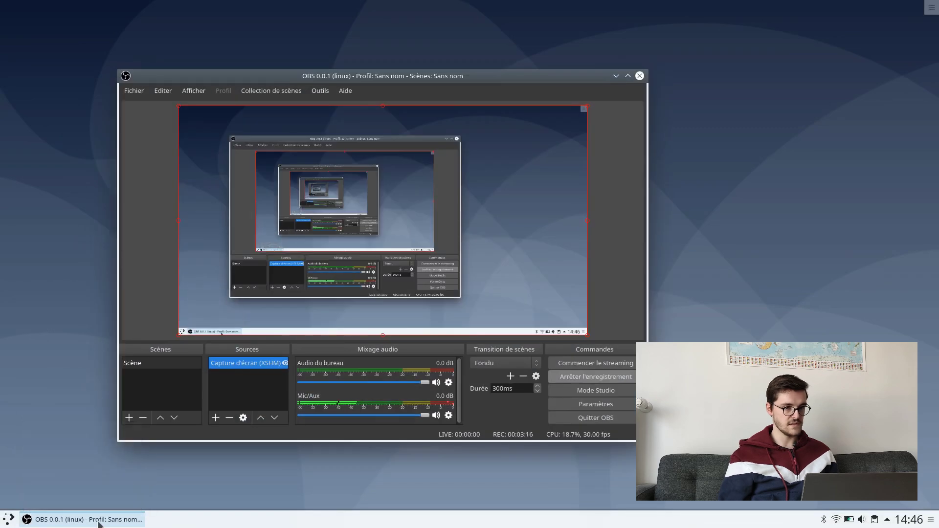
click(616, 75)
- Launch the Konsole terminal and enlarge its text by several zoom levels
click(9, 520)
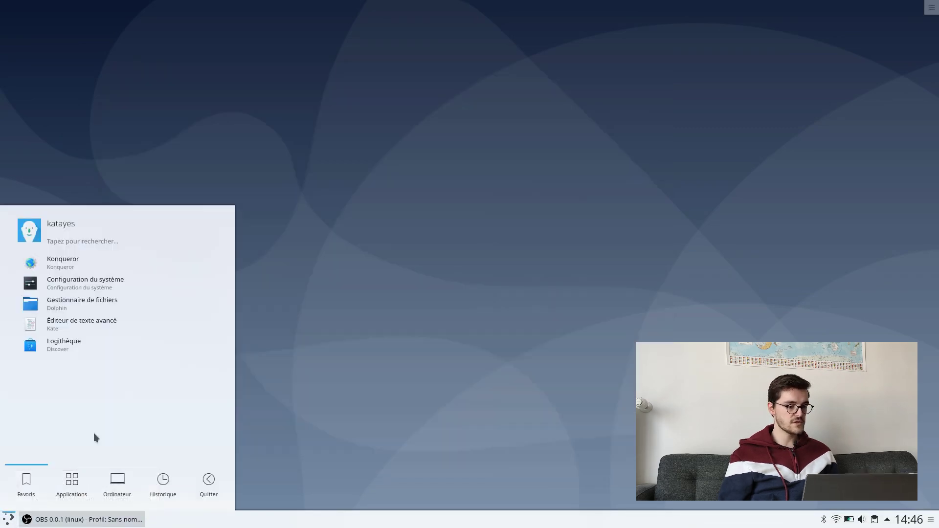
text(konsole)
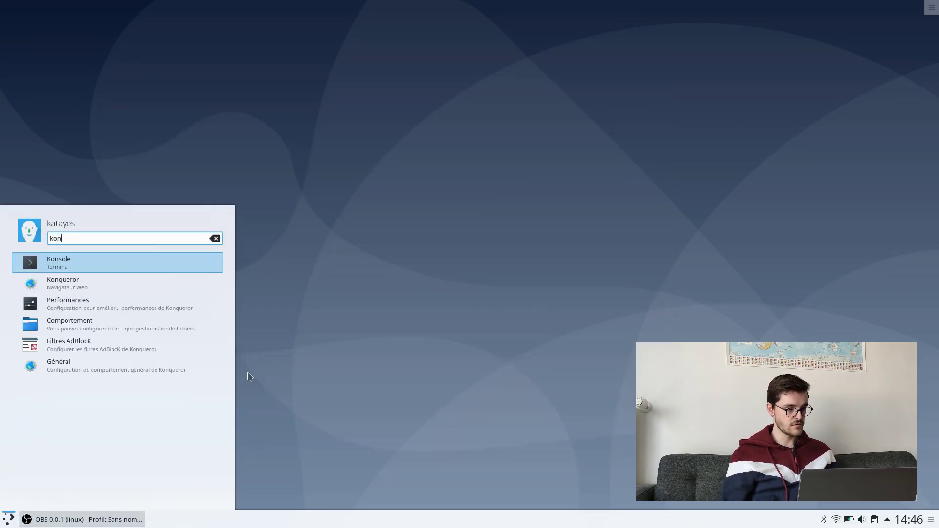
key(Return)
key(ctrl+plus)
key(ctrl+plus)
key(ctrl+plus)
key(ctrl+plus)
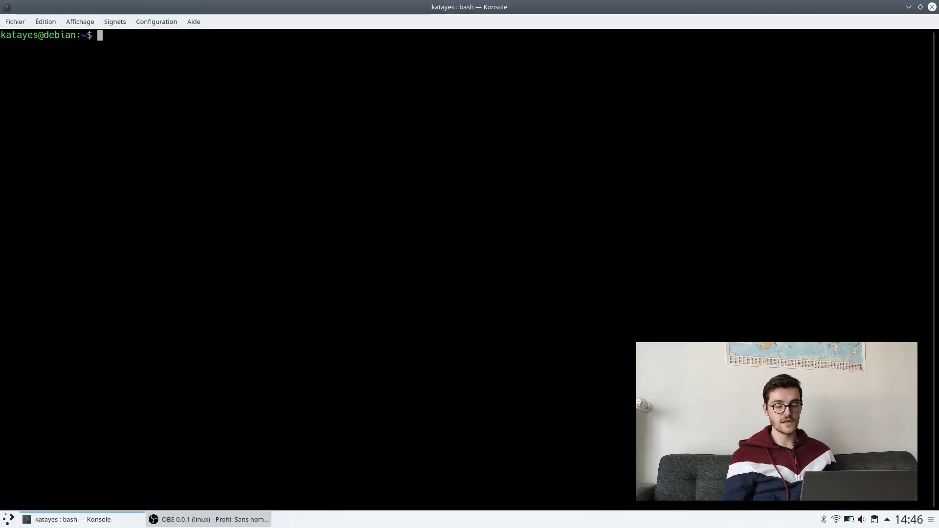
key(ctrl+plus)
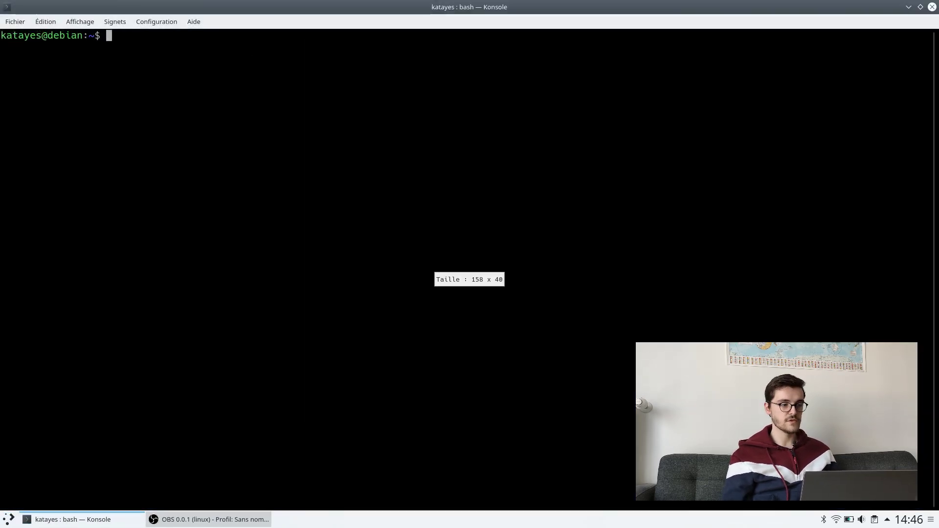
- Open /etc/apt/sources.list in nano with sudo and enter the account password
text(su)
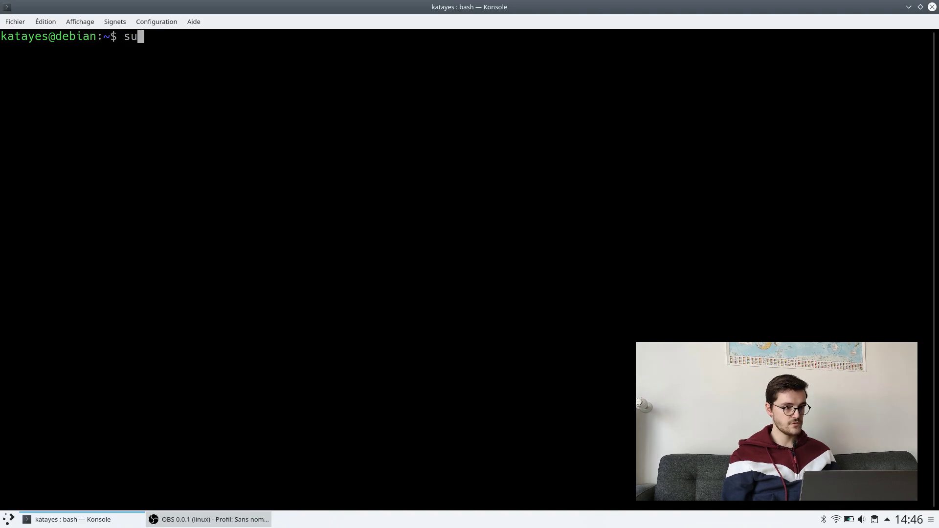
text(do nano /etc)
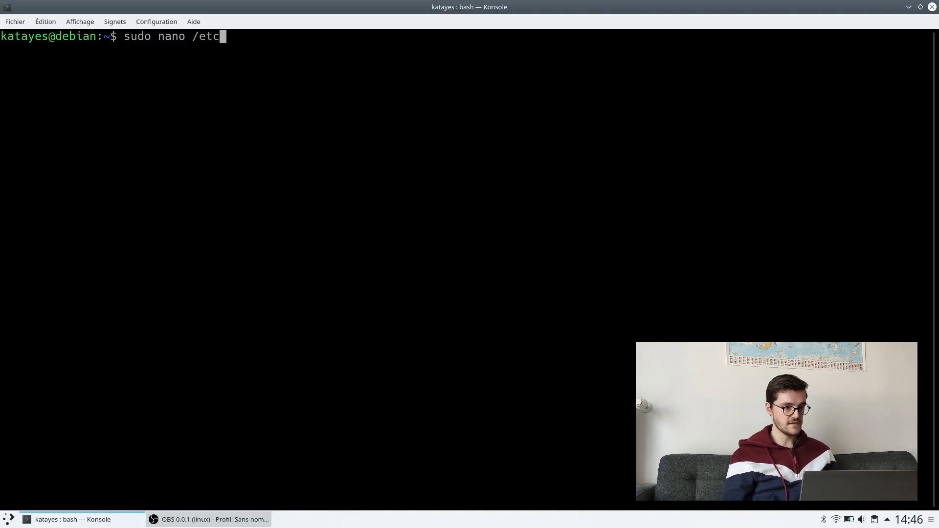
text(/apt/sour)
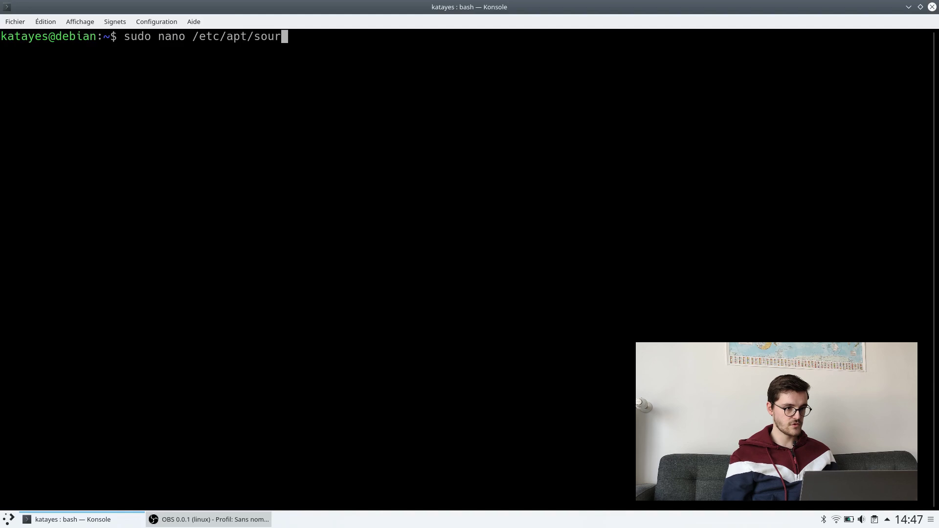
key(Tab)
key(Return)
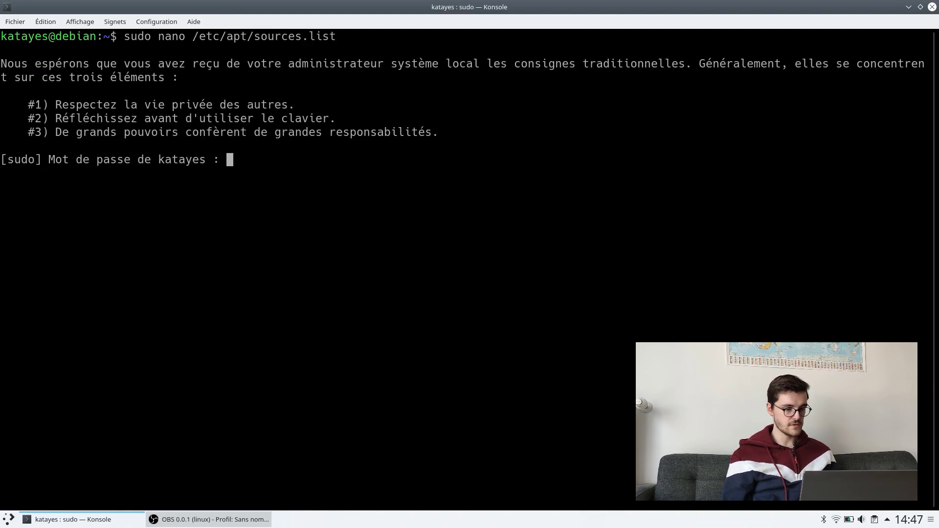
key(Return)
- Examine the deb and deb-src lines in sources.list for the contrib and non-free components
key(Down)
key(Down)
key(Down)
key(Down)
key(Down)
key(Down)
key(Down)
key(End)
key(Left)
key(Left)
key(Left)
key(Left)
key(Left)
key(Left)
key(Left)
key(Left)
key(Left)
key(Left)
key(Left)
key(Left)
key(Left)
key(Left)
key(Left)
key(Left)
key(Left)
key(Right)
key(Down)
key(Up)
key(Right)
key(Right)
key(Right)
key(Right)
key(Right)
key(Right)
key(Right)
key(Right)
key(Right)
key(Right)
key(Right)
key(Right)
key(Right)
key(Right)
key(Right)
key(Right)
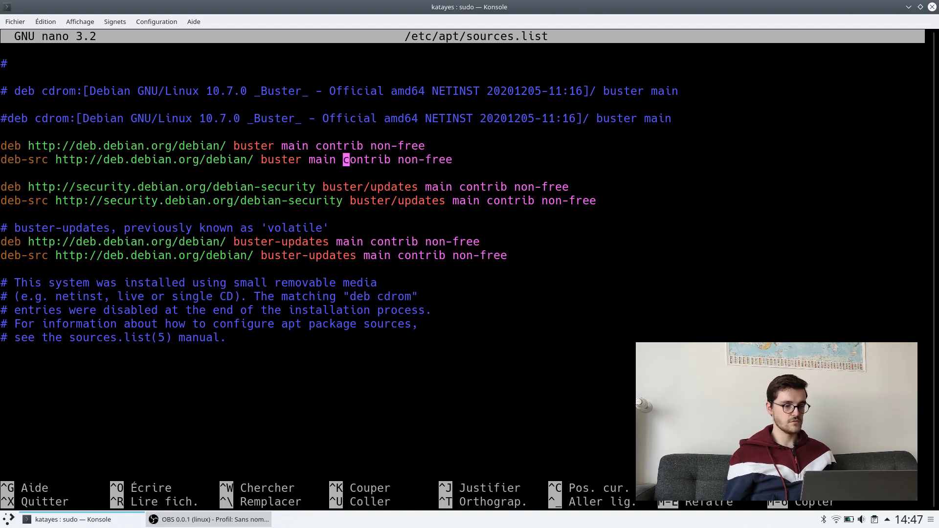
key(Down)
key(Down)
key(Down)
key(Up)
key(Up)
key(Down)
key(Down)
- Save /etc/apt/sources.list and exit nano
key(ctrl+o)
key(Return)
key(ctrl+x)
- Clear the terminal and refresh the package lists with sudo apt update
key(ctrl+l)
text(sudo apt )
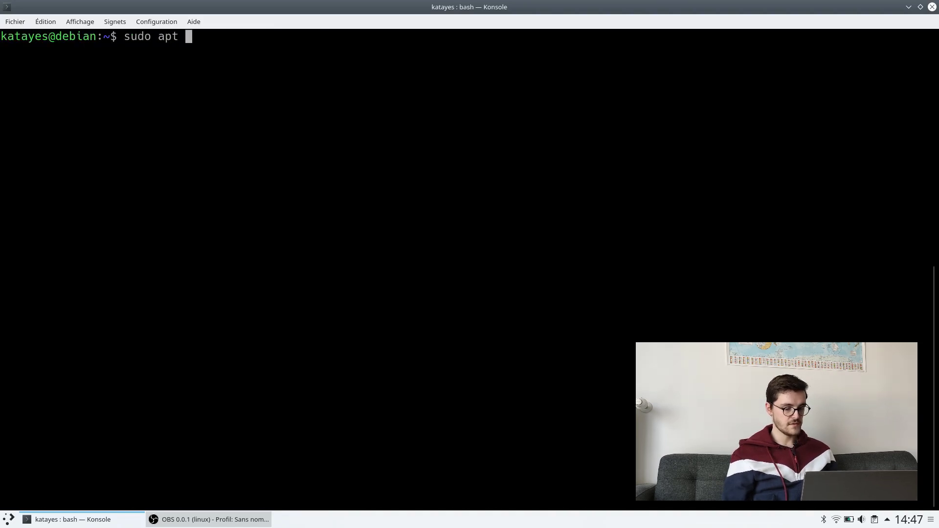
text(update)
key(Return)
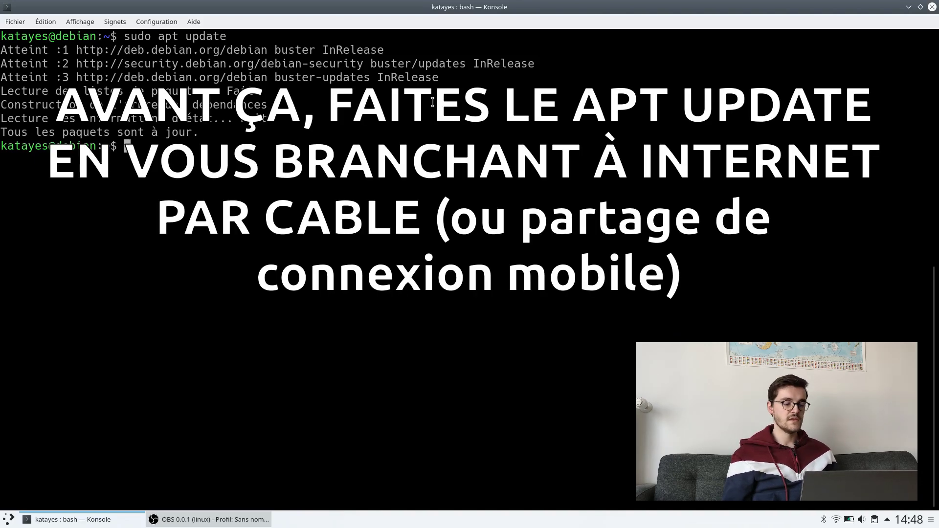
- Clear the terminal and identify the network controller with lspci | grep -i network
key(ctrl+l)
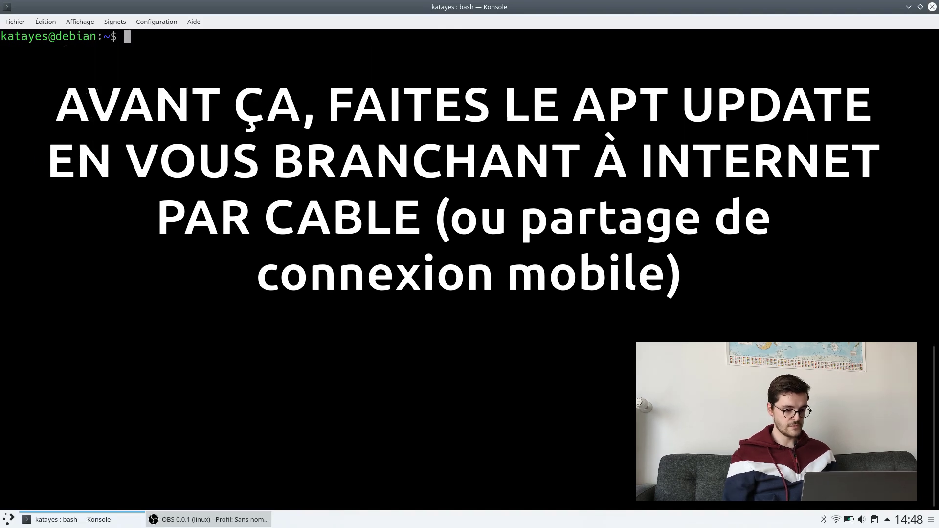
text(lspci )
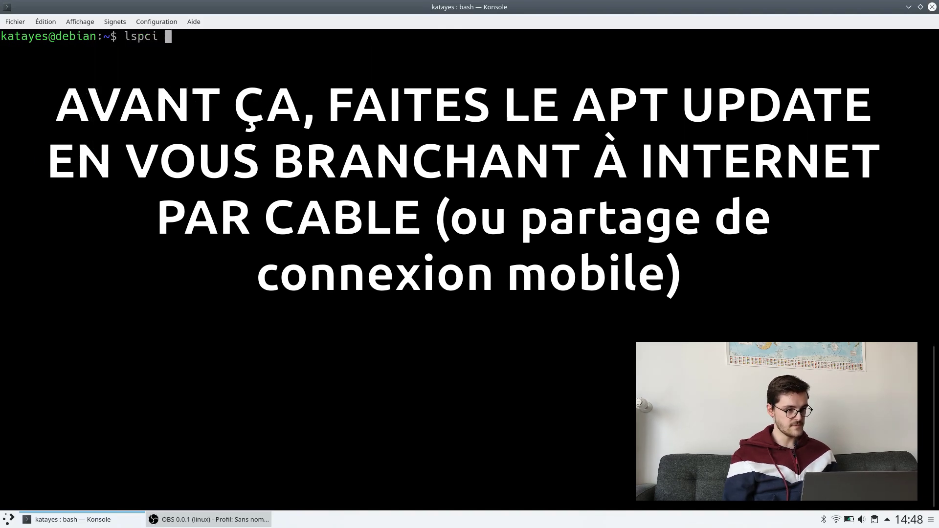
text(| grep -)
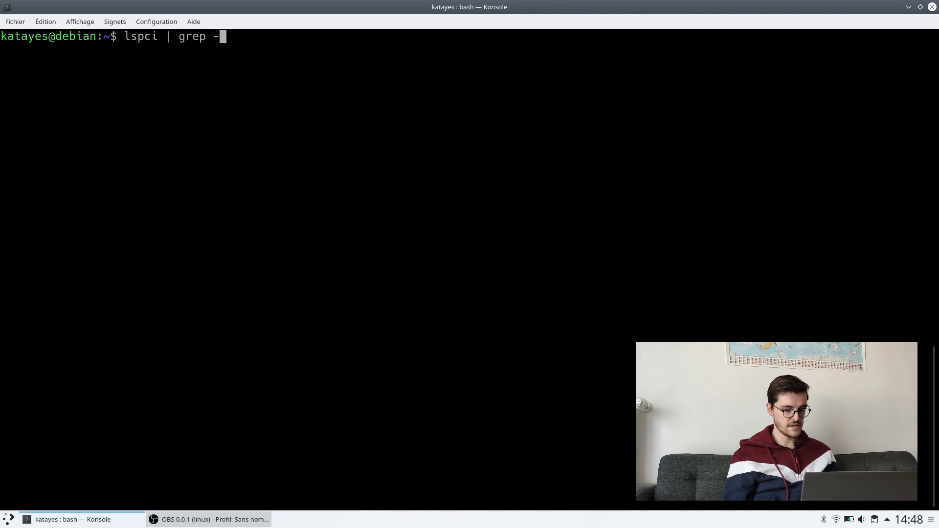
text(i network)
key(Return)
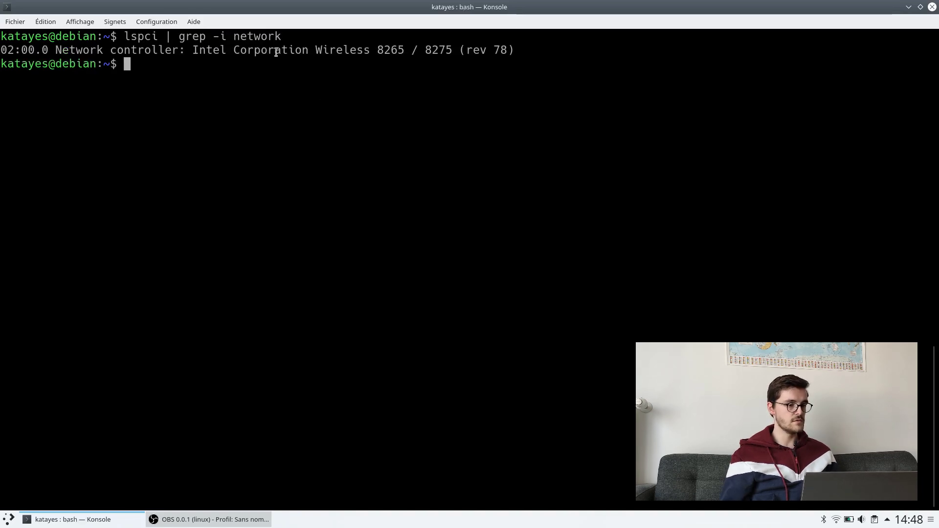
drag(234, 50, 387, 46)
click(217, 84)
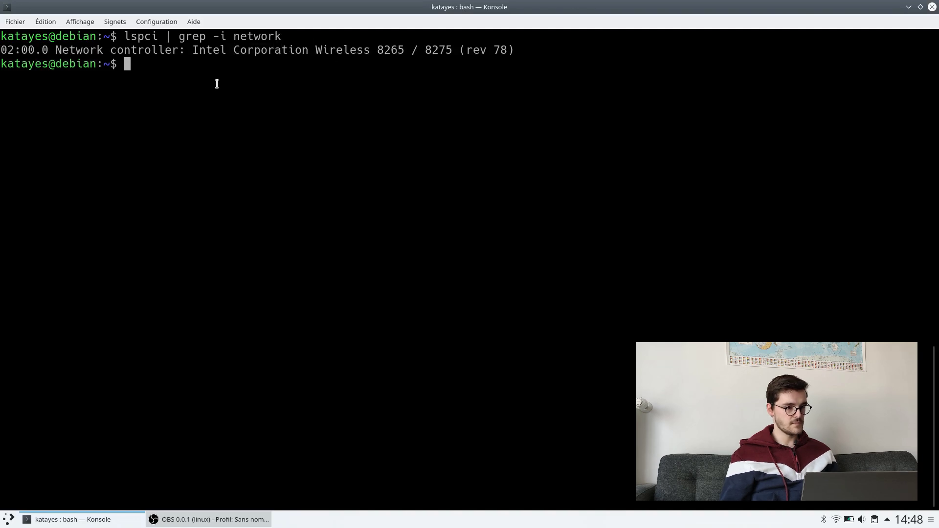
- Switch to the Konqueror browser and search Google for "debian wifi drivers"
click(11, 520)
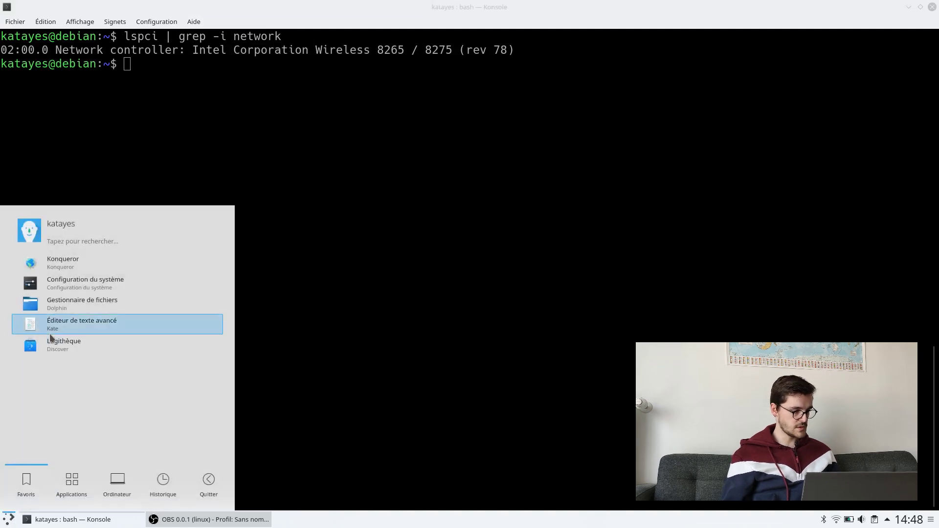
click(61, 262)
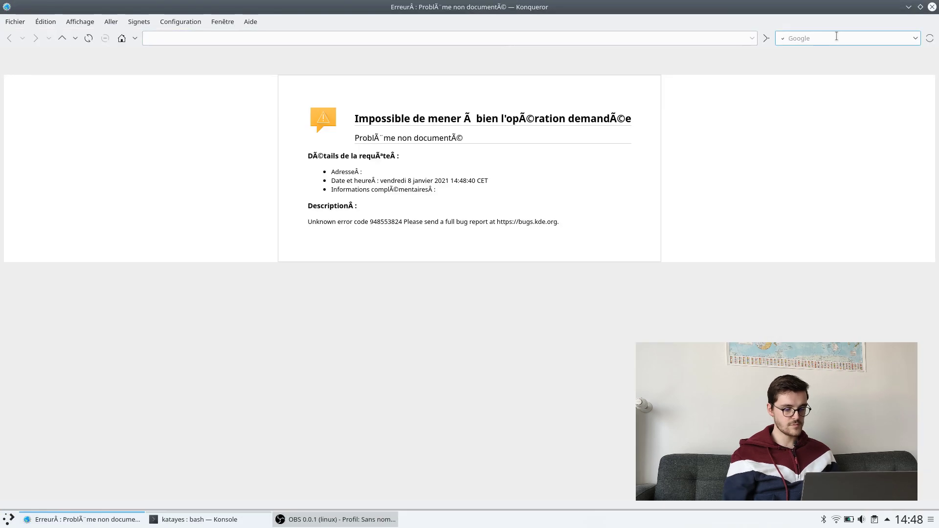
text(debian w)
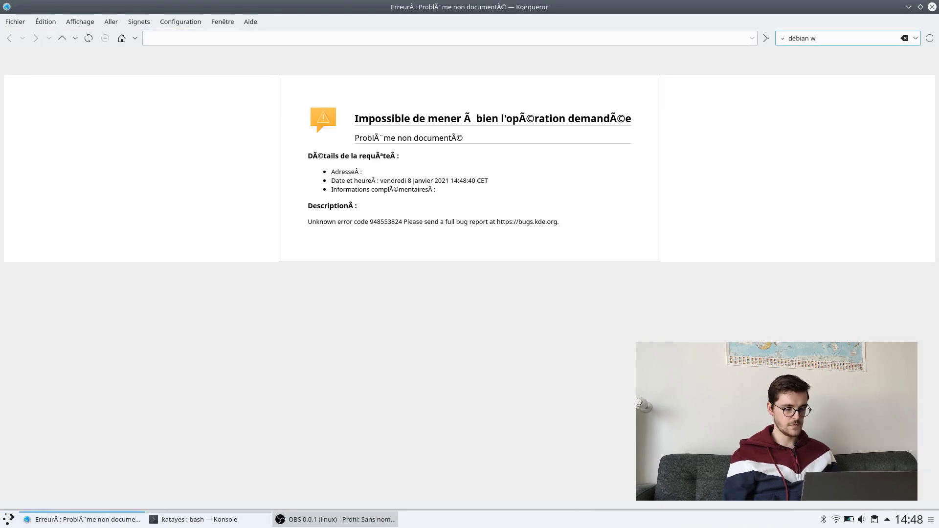
text(ifi driver)
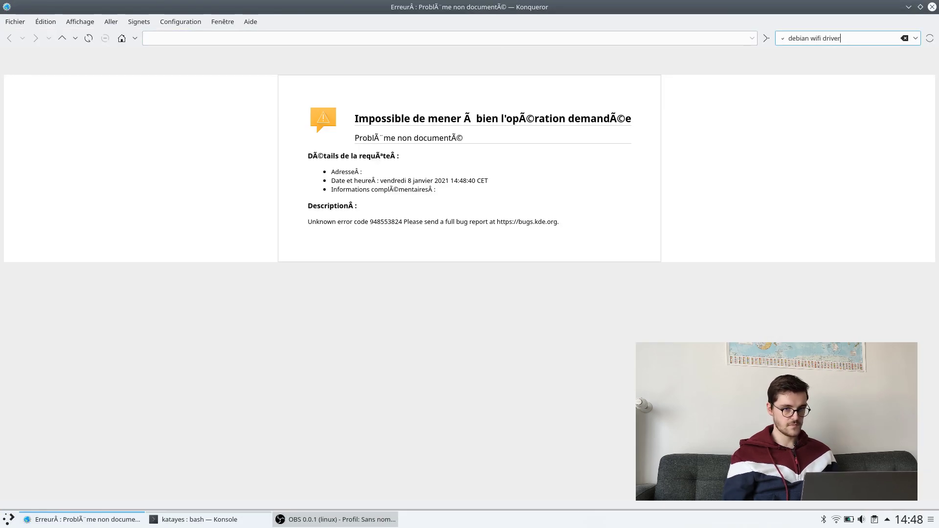
text(s)
key(Return)
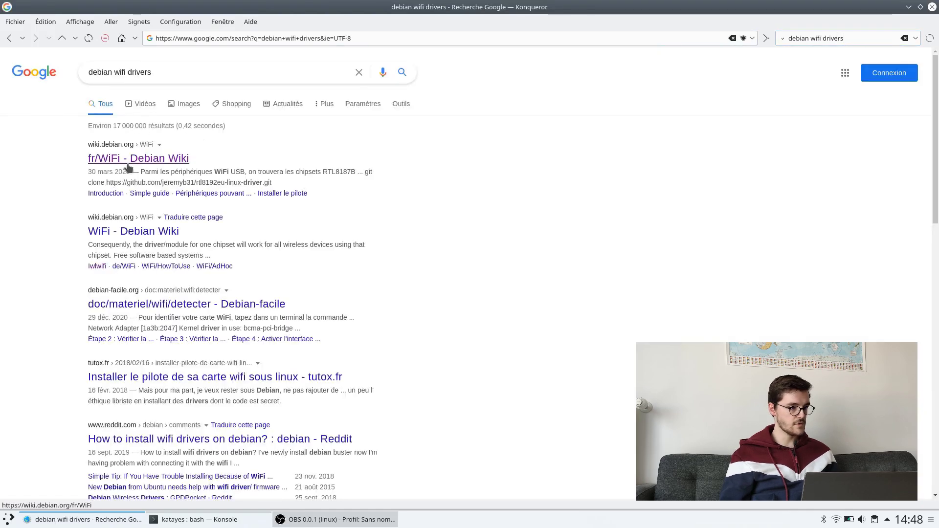
- Open the fr/WiFi Debian Wiki page and highlight the Intel PRO/Wireless 2100 entry in the PCI devices table
click(129, 166)
scroll(277, 240, down, 20)
scroll(277, 240, down, 15)
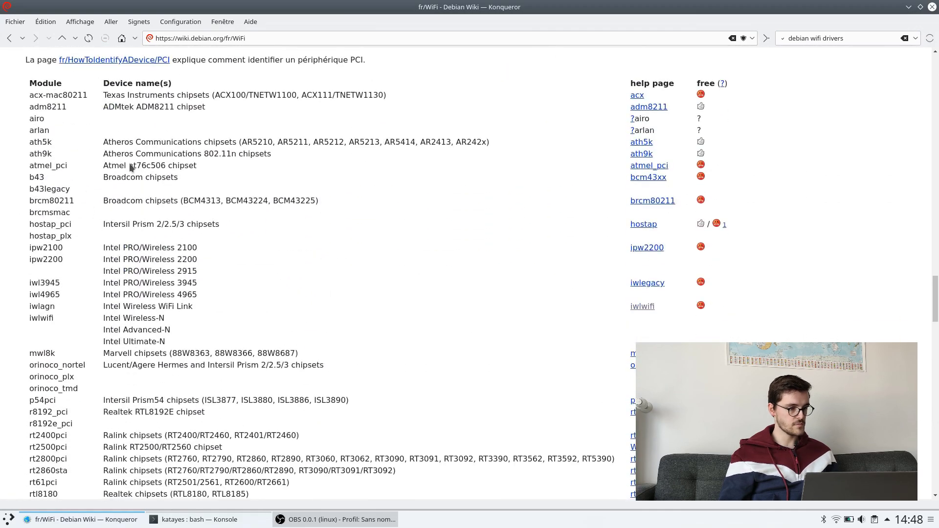
scroll(131, 168, up, 1)
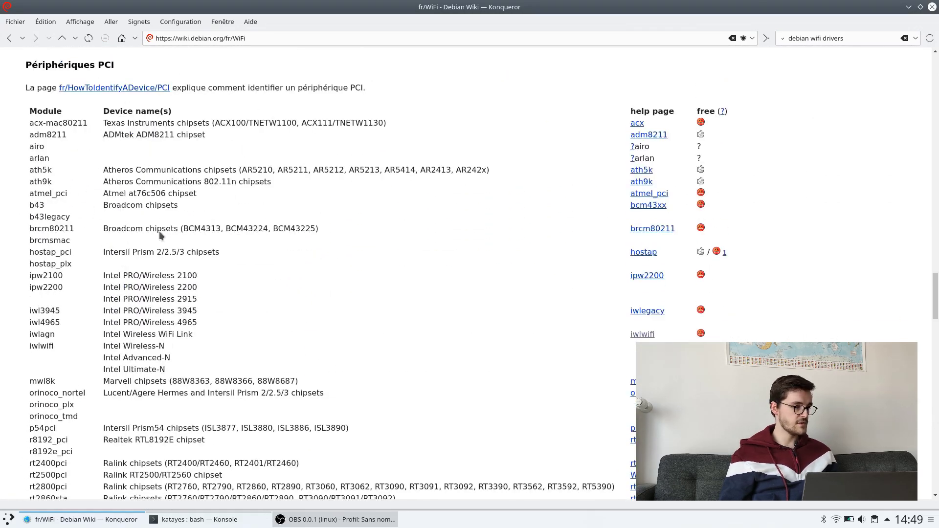
triple_click(181, 276)
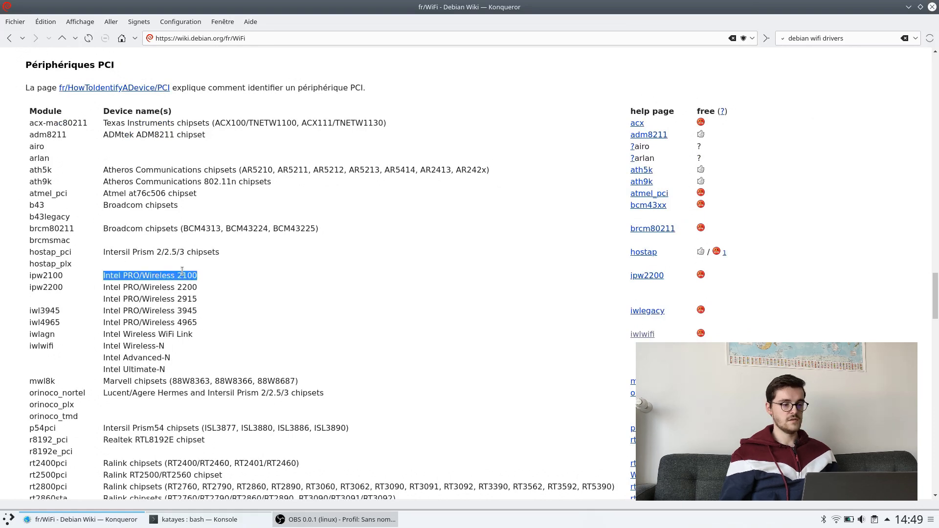
- Compare the network controller listed in the terminal with the Intel entries in the wiki's PCI devices table
click(209, 337)
key(alt+Tab)
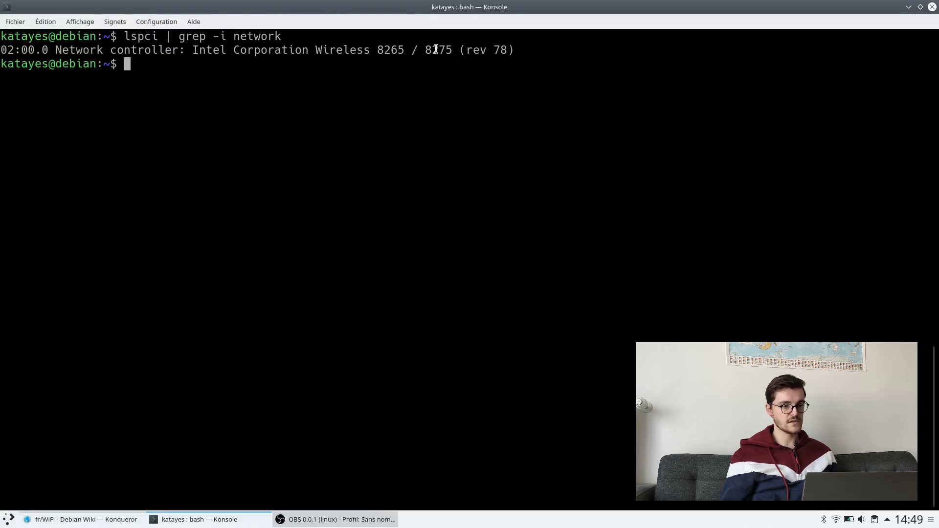
key(alt+Tab)
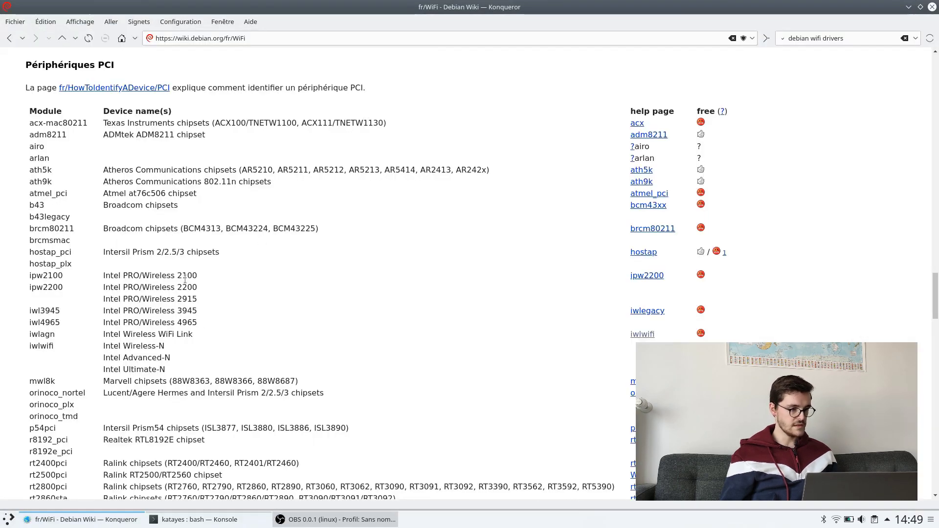
scroll(185, 283, down, 3)
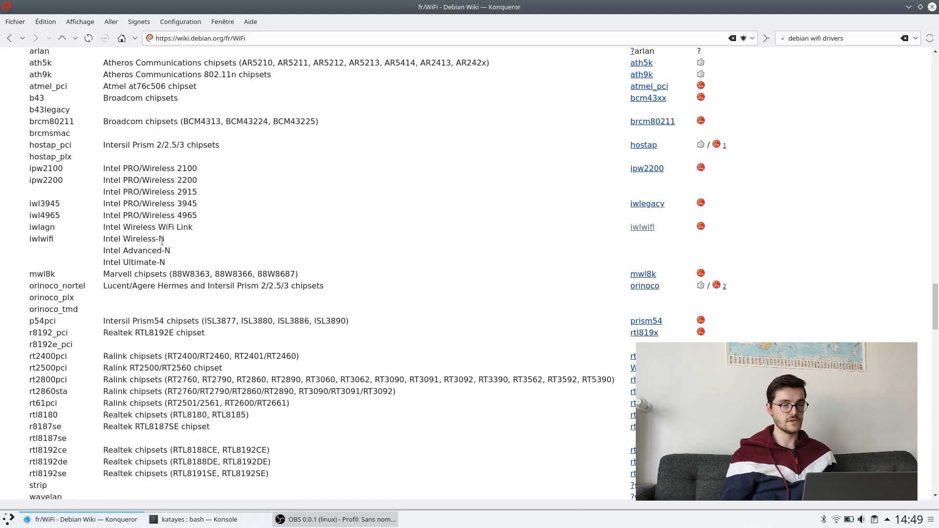
- Open the iwlwifi help page and highlight the apt install firmware-iwlwifi command in its Installation section
click(643, 228)
scroll(338, 212, down, 8)
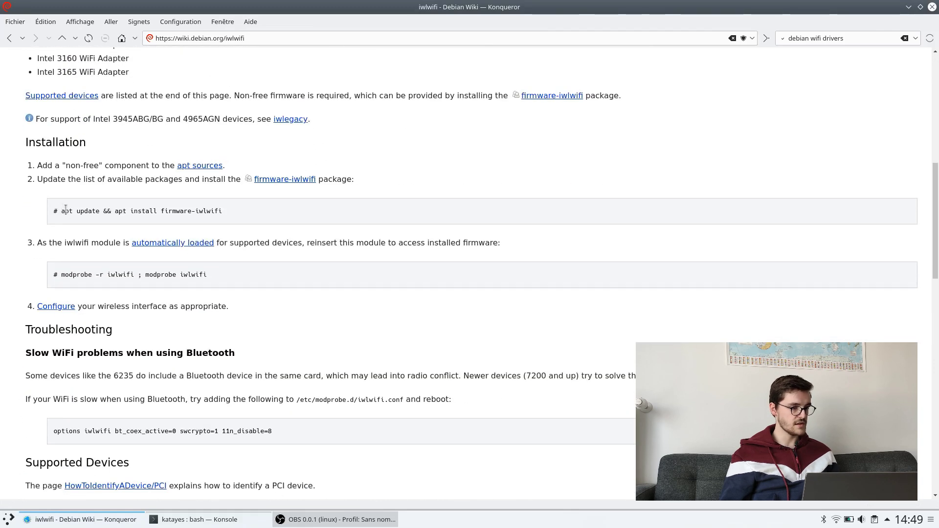
drag(114, 214, 212, 212)
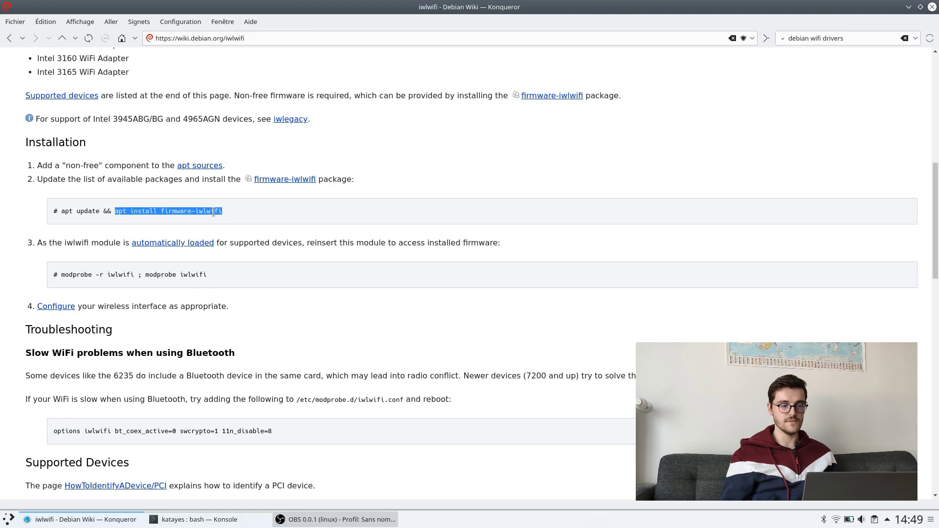
click(246, 215)
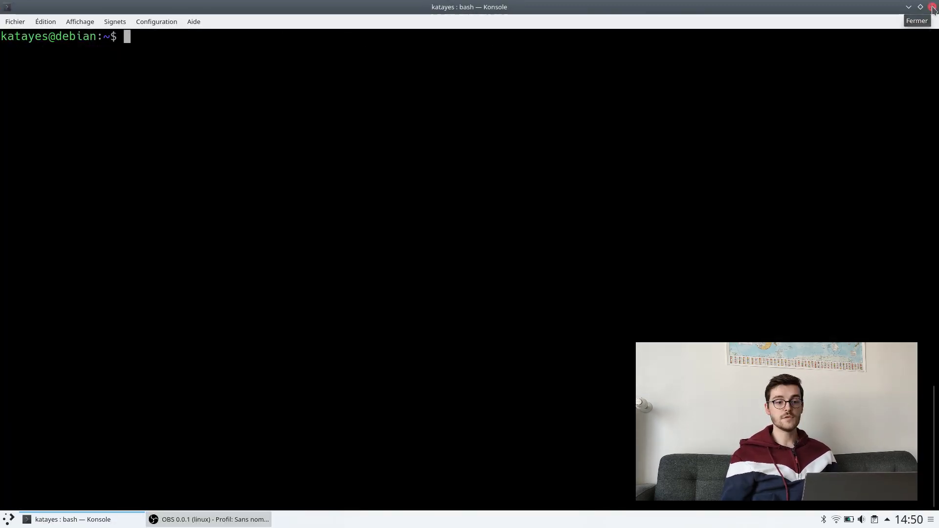
- Close the Konsole terminal and open Configuration du système to look through its settings categories
click(932, 7)
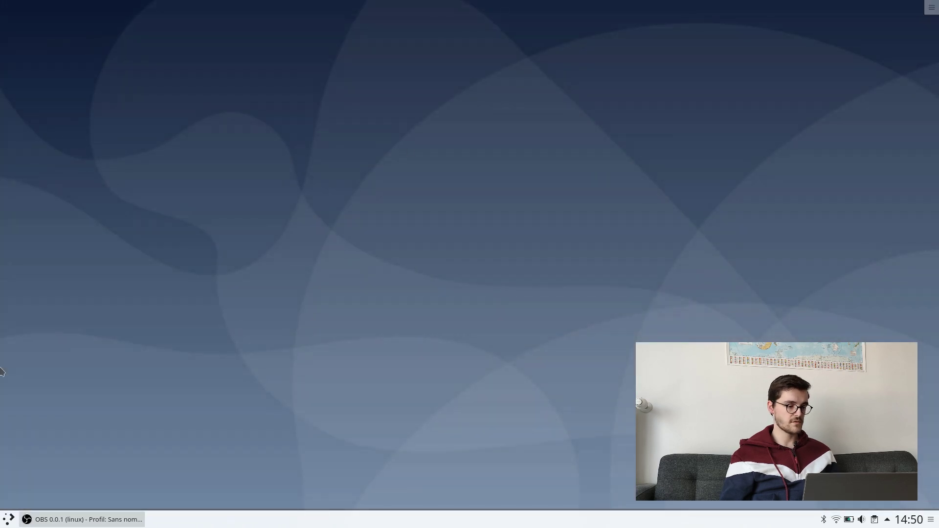
click(8, 519)
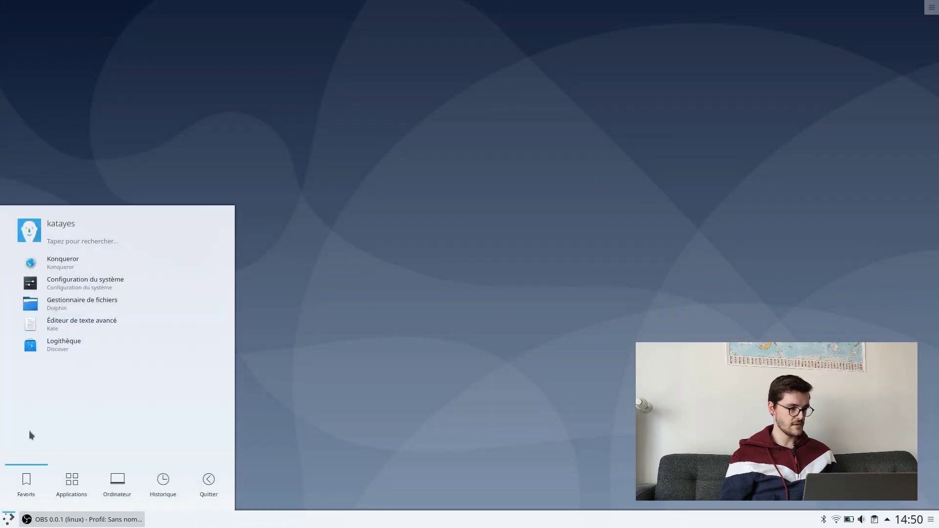
click(80, 283)
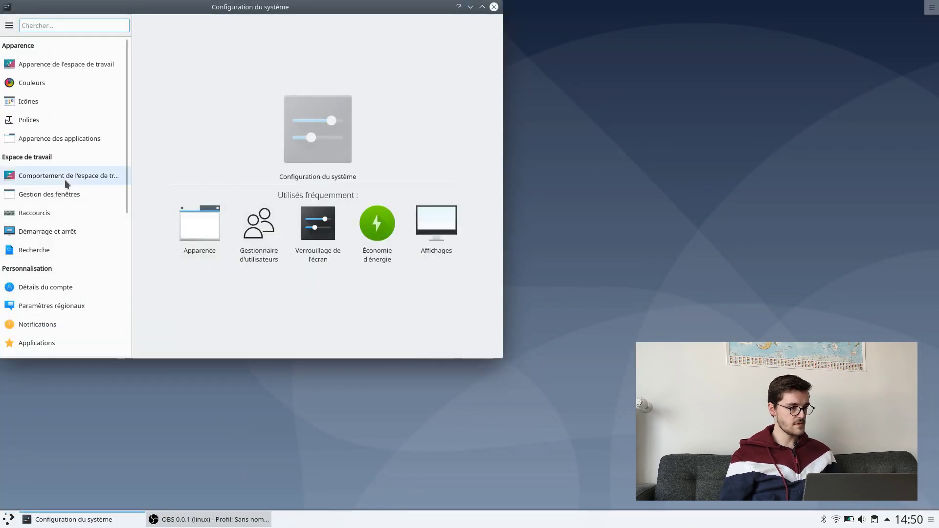
scroll(65, 184, down, 4)
scroll(67, 184, up, 5)
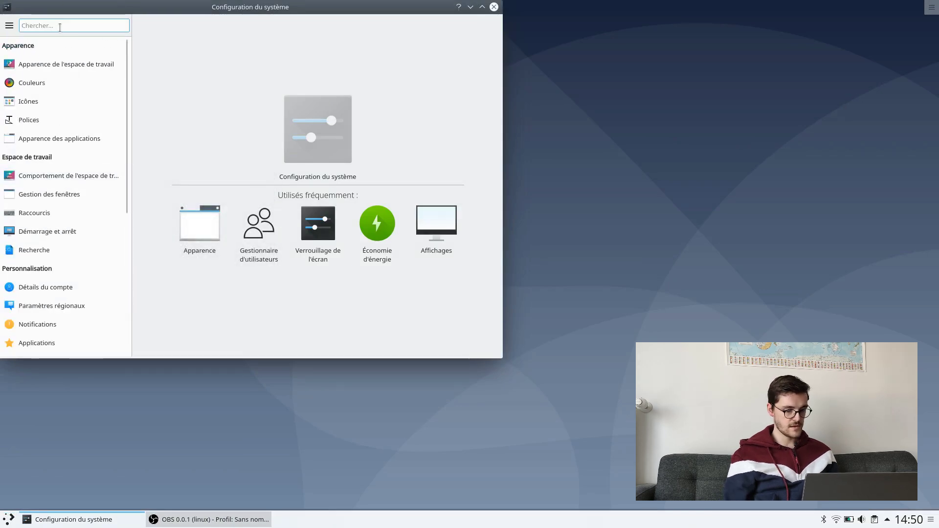
- Search the settings for "pav", change the first tap option in the Pavé tactile configuration and apply it
text(pav)
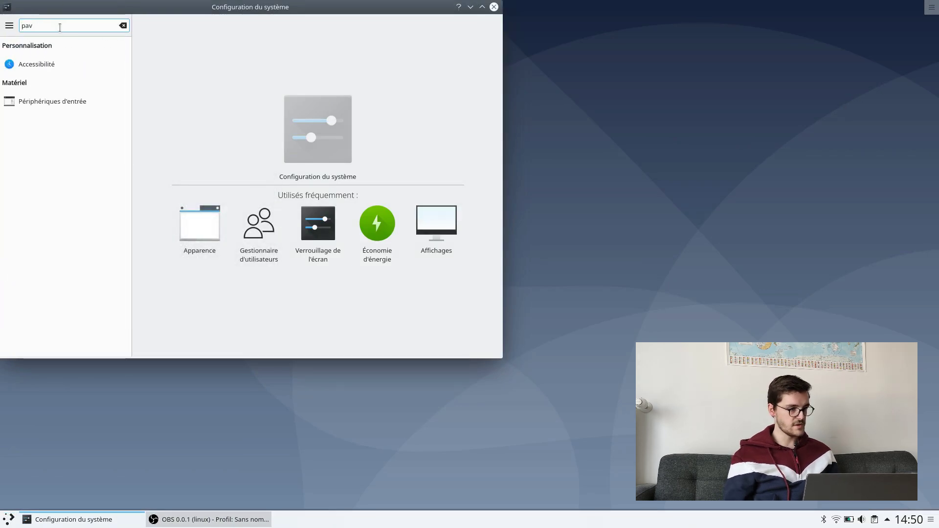
click(51, 104)
click(49, 82)
click(244, 79)
scroll(333, 158, down, 3)
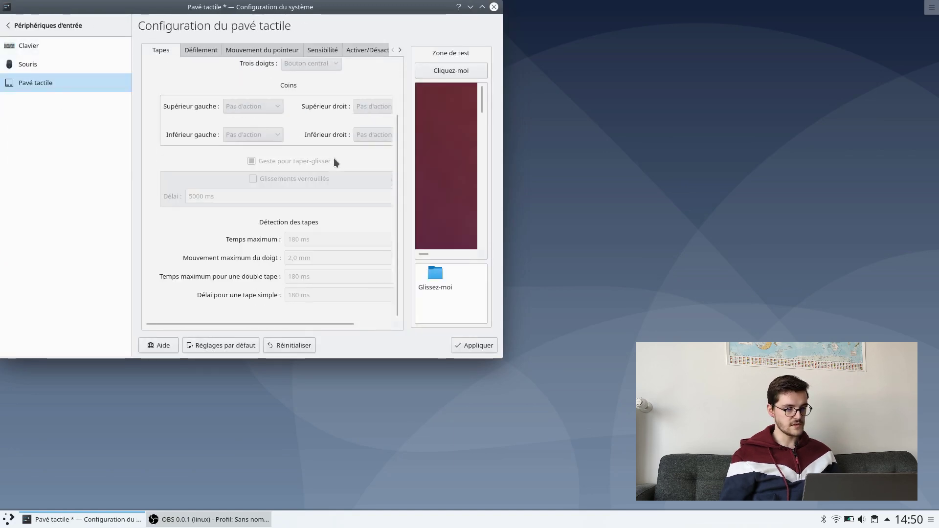
click(473, 346)
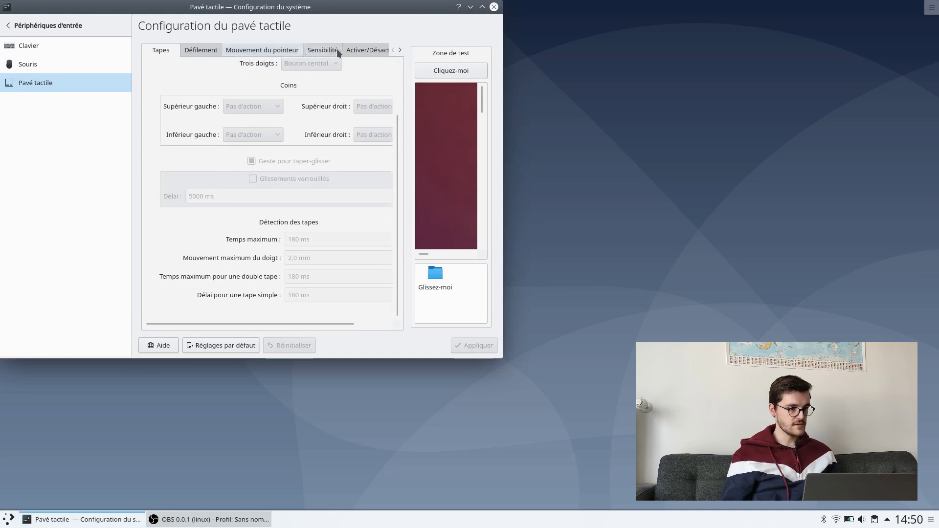
- Review the touchpad's Défilement and Sensibilité settings
click(201, 50)
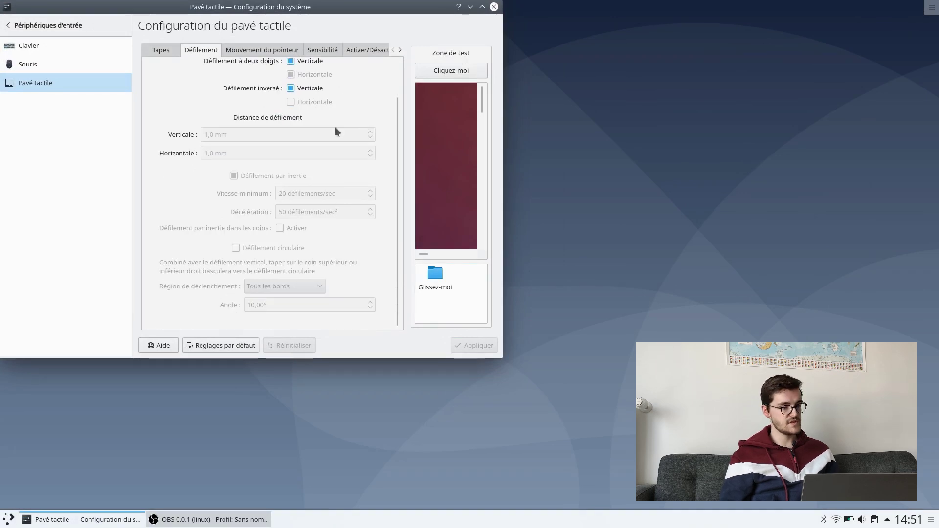
scroll(336, 129, up, 3)
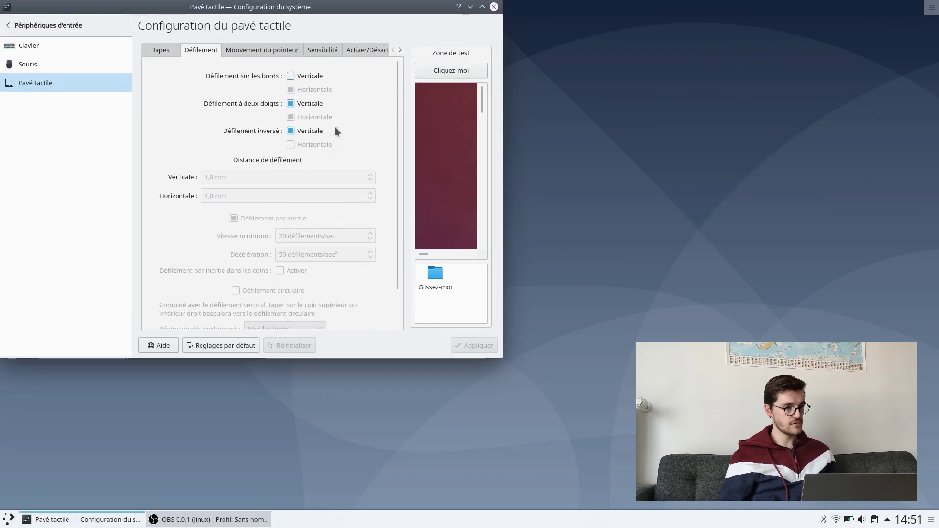
click(313, 54)
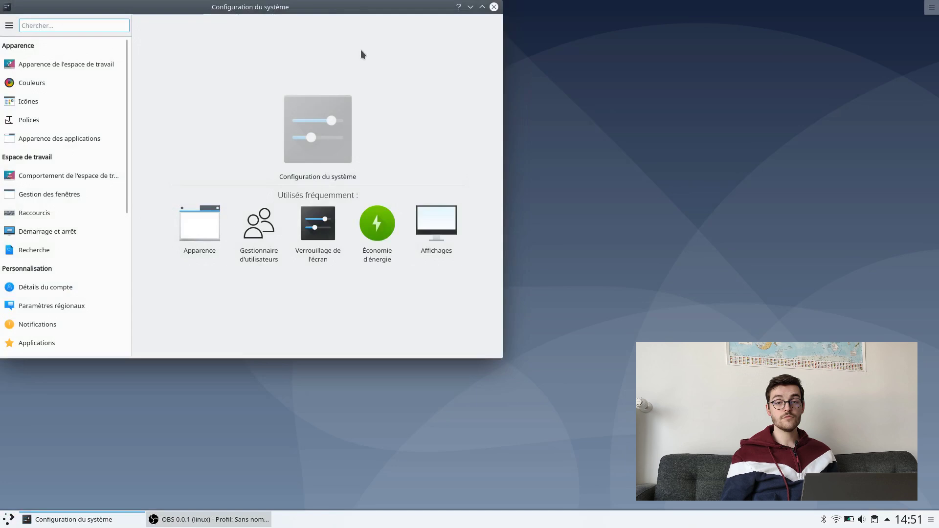
- Search the downloadable workspace appearances for "mcmojave" and install the dark McMojave.tar.xz package of McMojave LAF
click(86, 65)
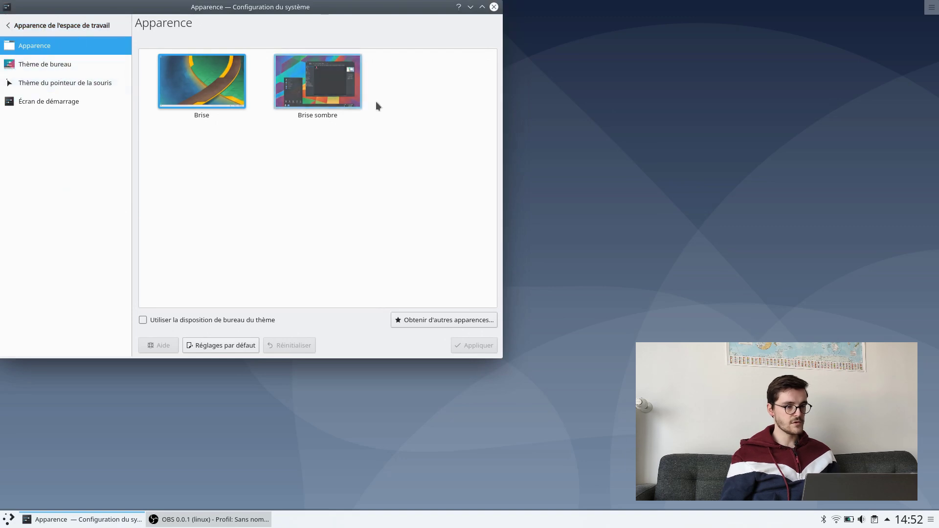
click(388, 157)
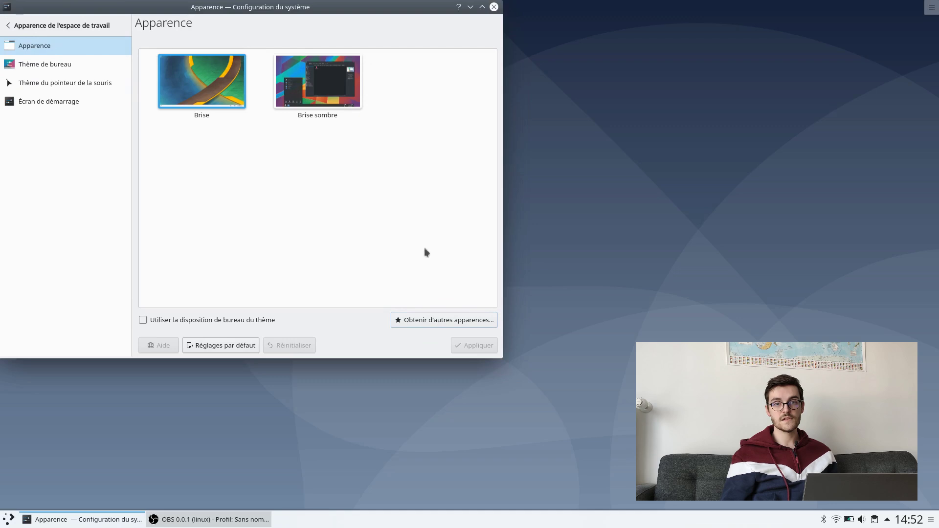
click(436, 326)
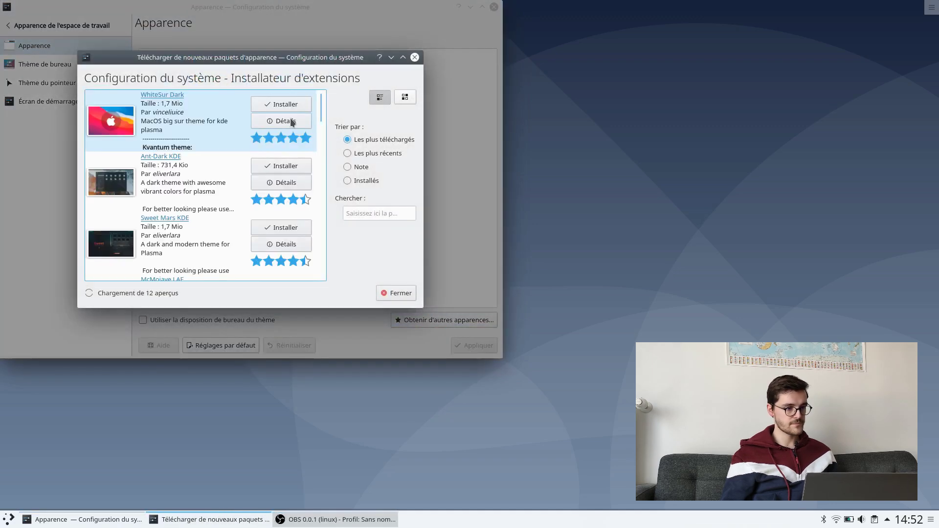
click(366, 213)
text(mcmojave)
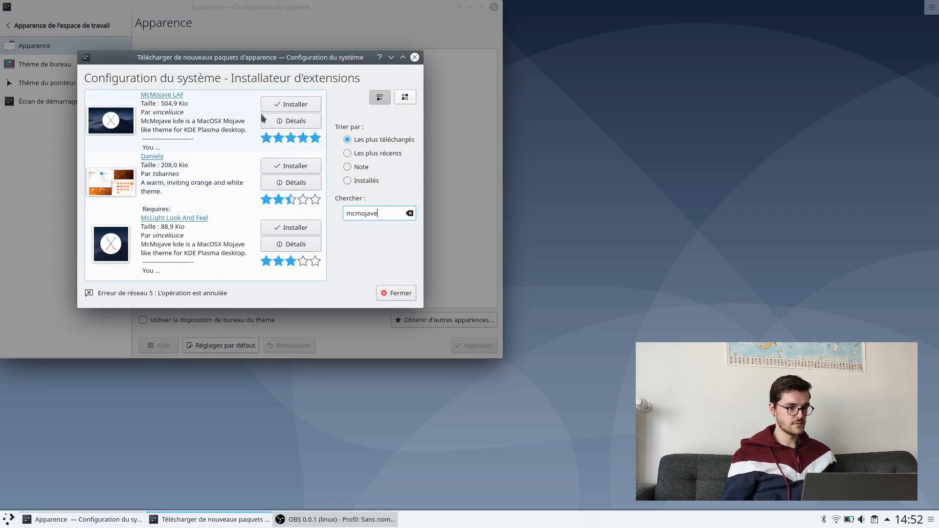
click(292, 104)
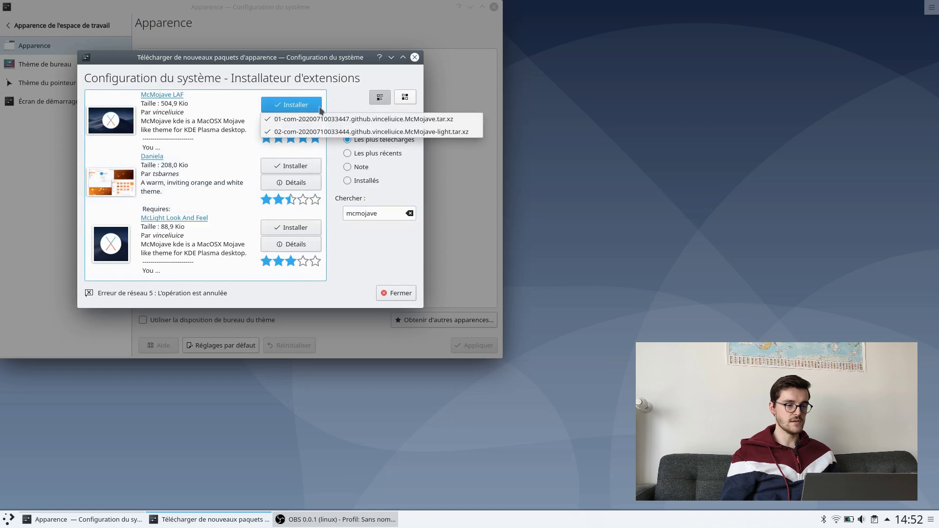
click(379, 120)
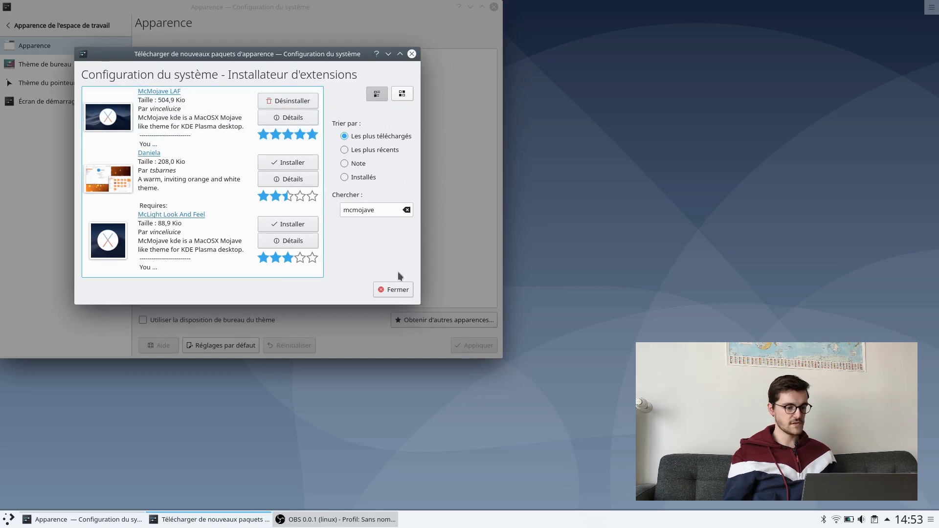
click(394, 289)
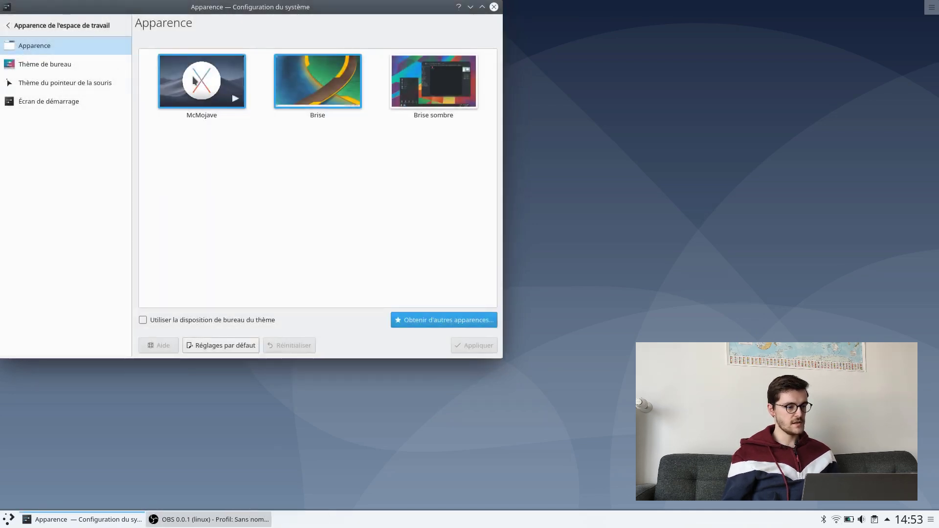
- Apply McMojave as the workspace appearance and align the settings window with the screen's upper edge
click(210, 79)
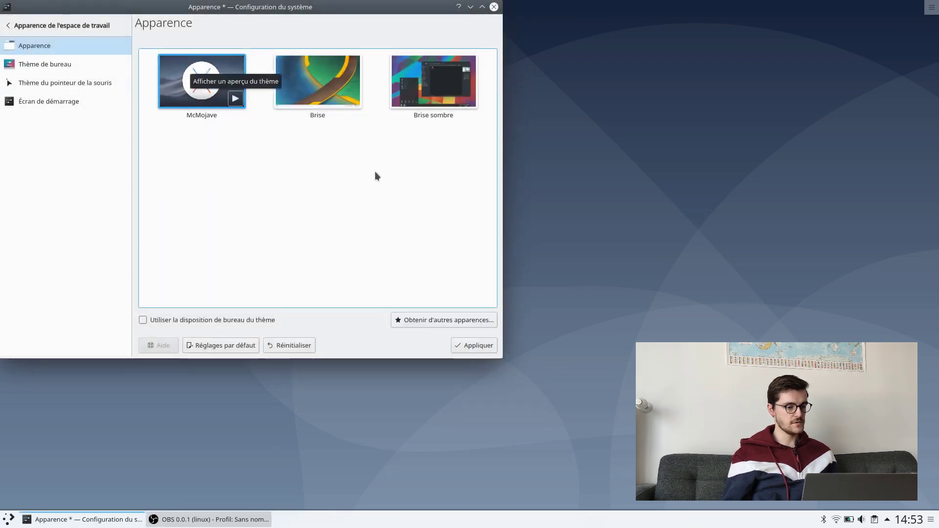
click(473, 345)
drag(187, 20, 187, 6)
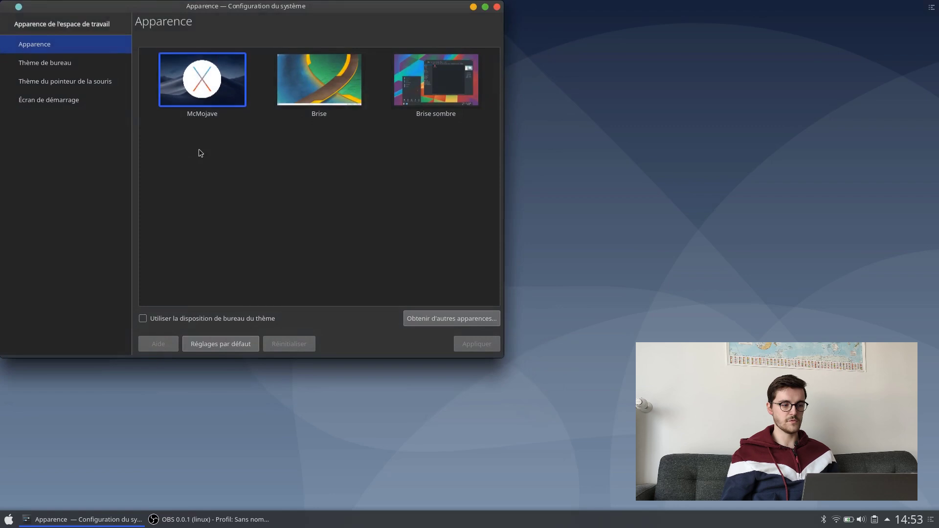
- Review the desktop, mouse pointer and splash screen themes, preview the McMojave splash screen, and check the application colour schemes
click(71, 63)
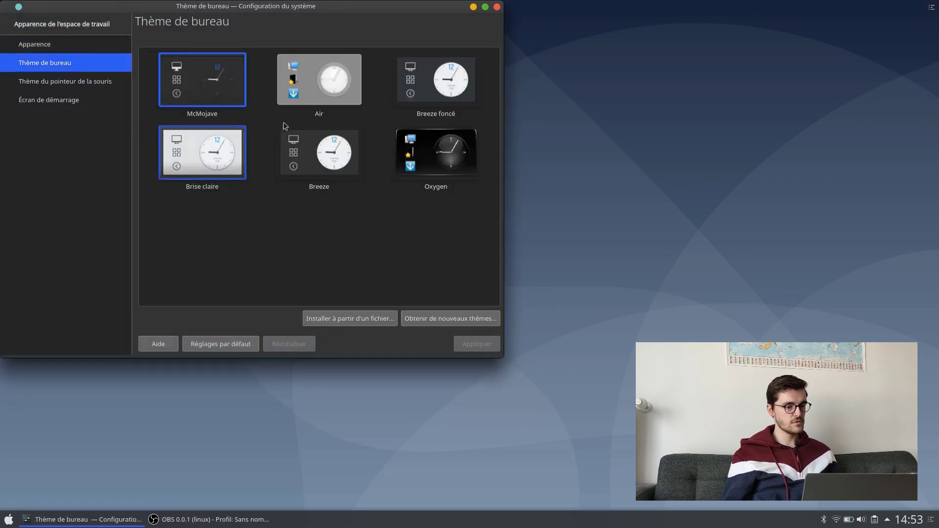
click(72, 82)
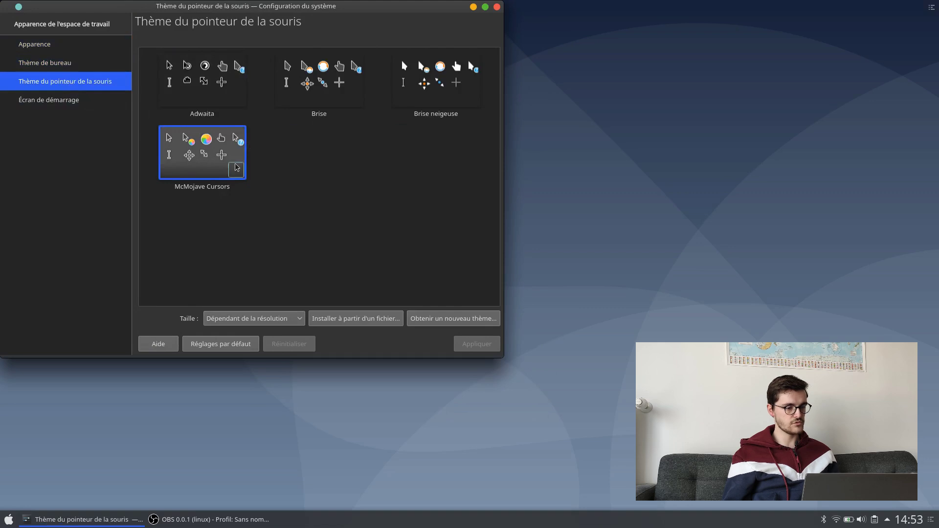
click(70, 109)
mouse_move(352, 95)
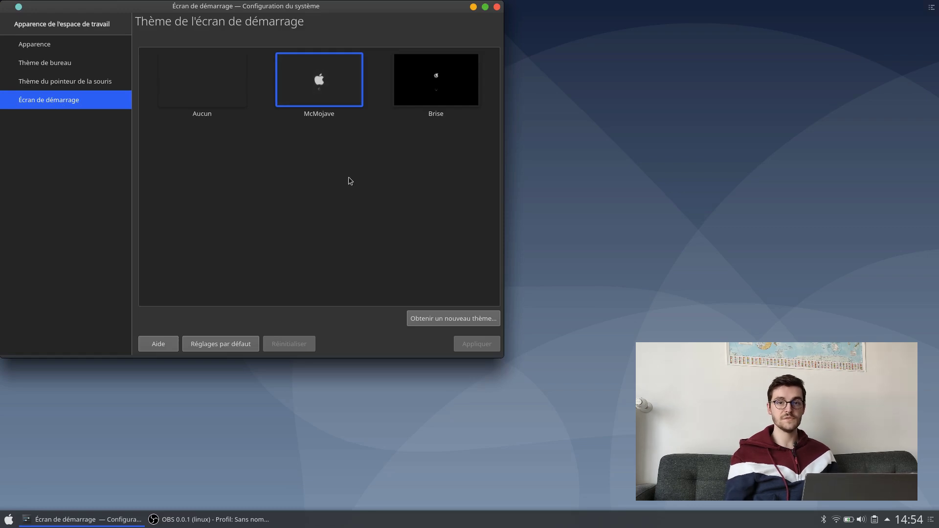
click(355, 96)
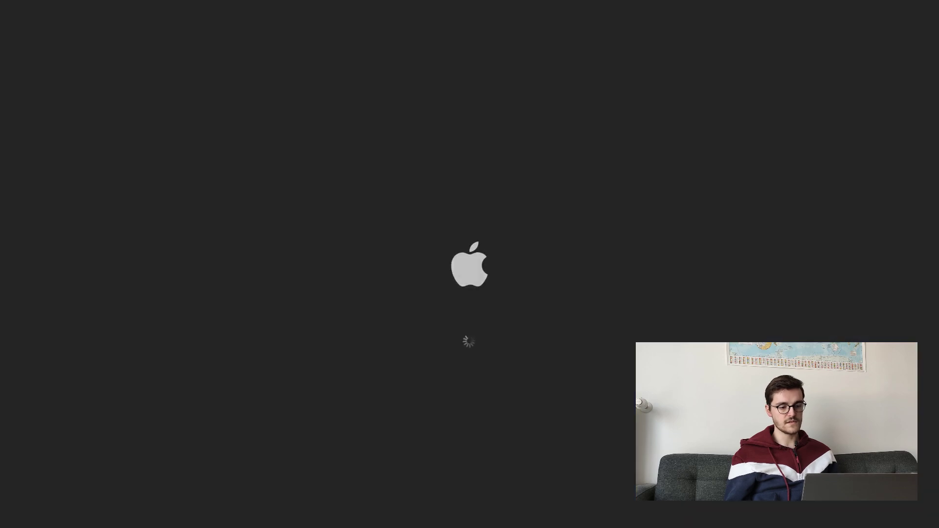
click(184, 116)
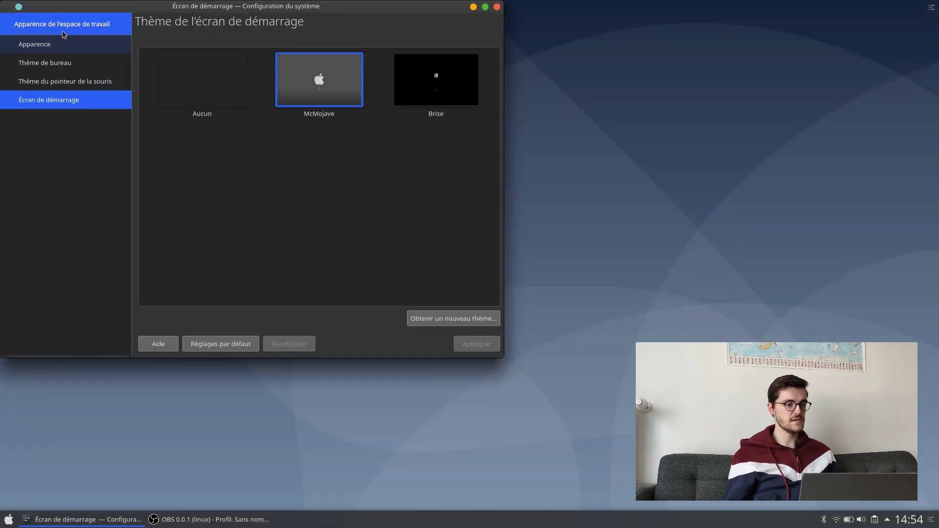
click(20, 24)
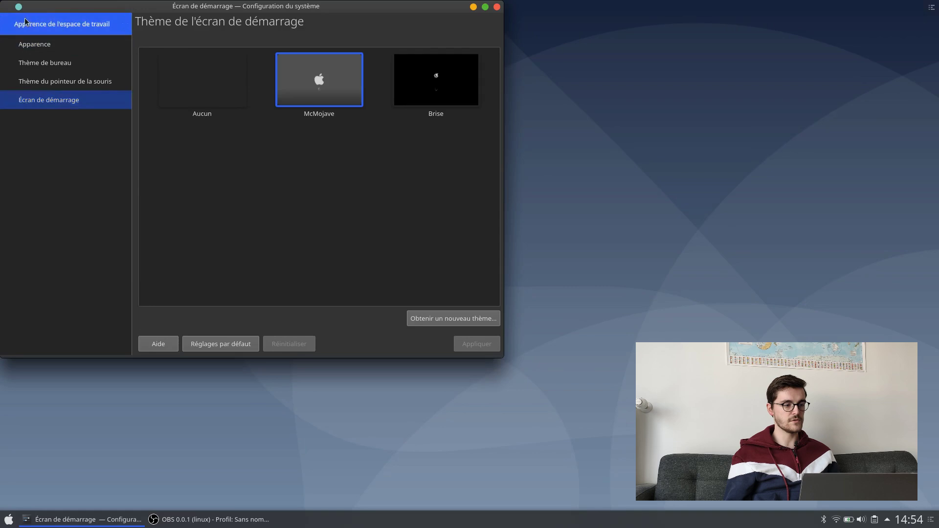
click(96, 82)
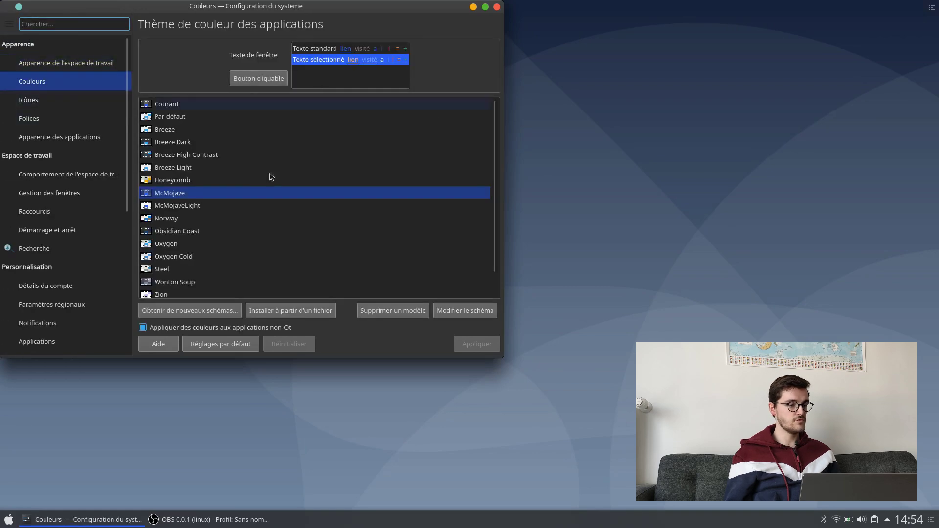
- Search the downloadable icon themes for "os catalina" and install the OS Catalina theme
click(39, 96)
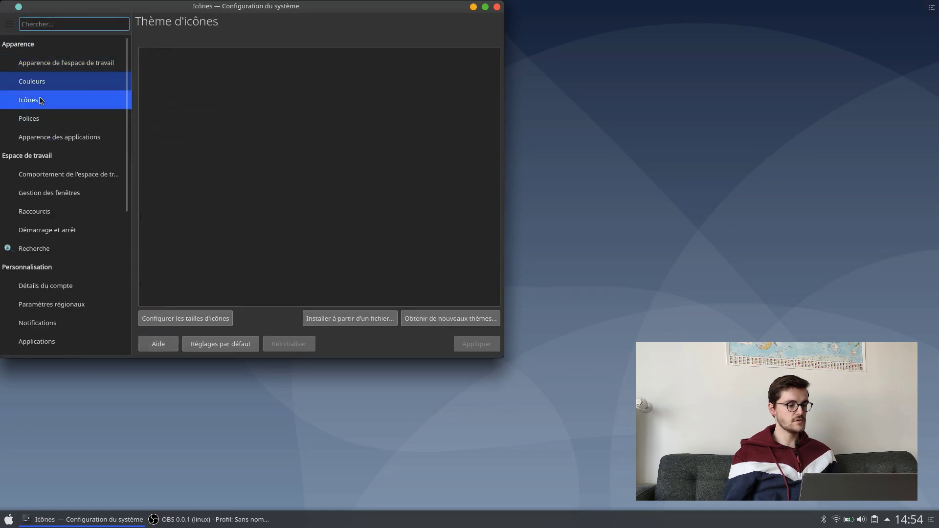
click(460, 318)
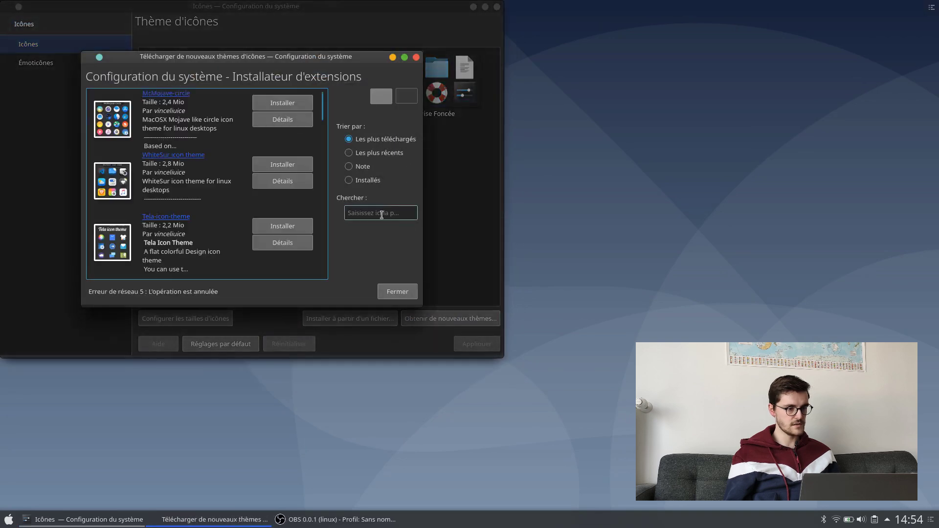
click(380, 216)
text(os )
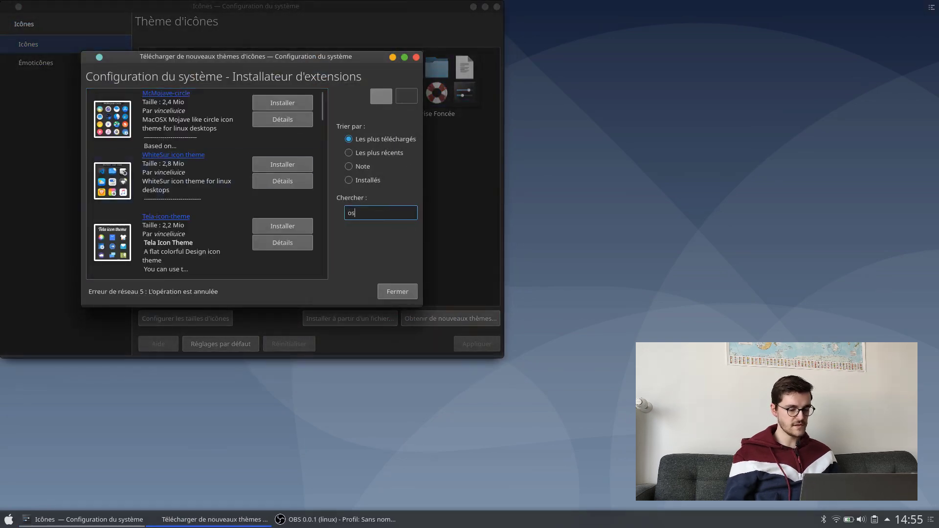
text(catalina)
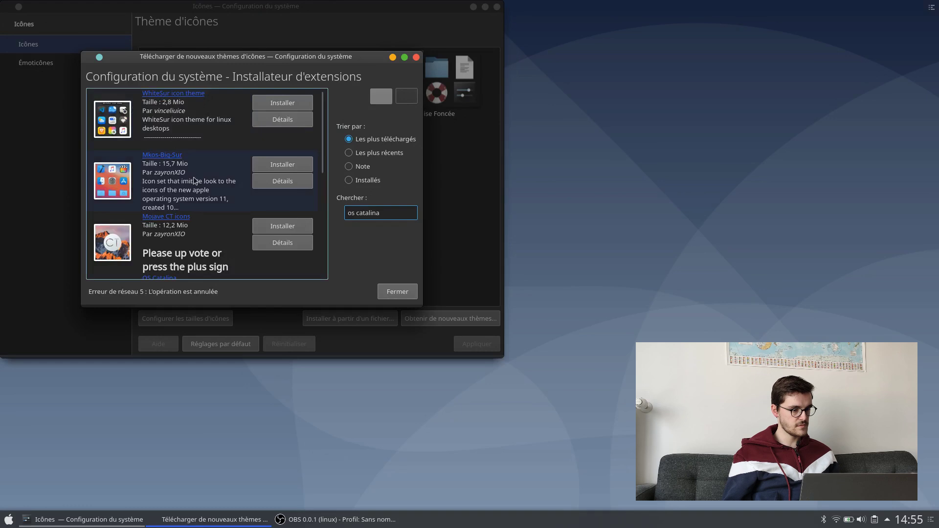
scroll(194, 181, down, 3)
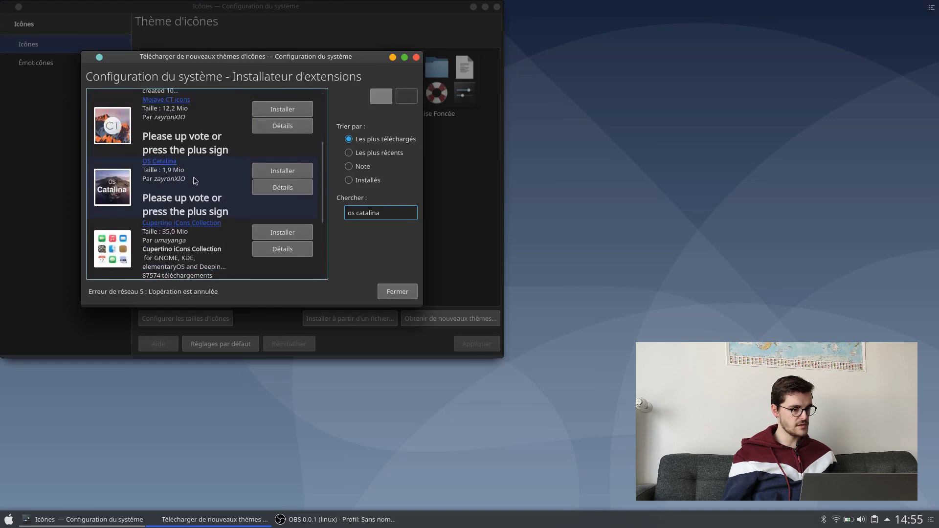
scroll(182, 187, up, 1)
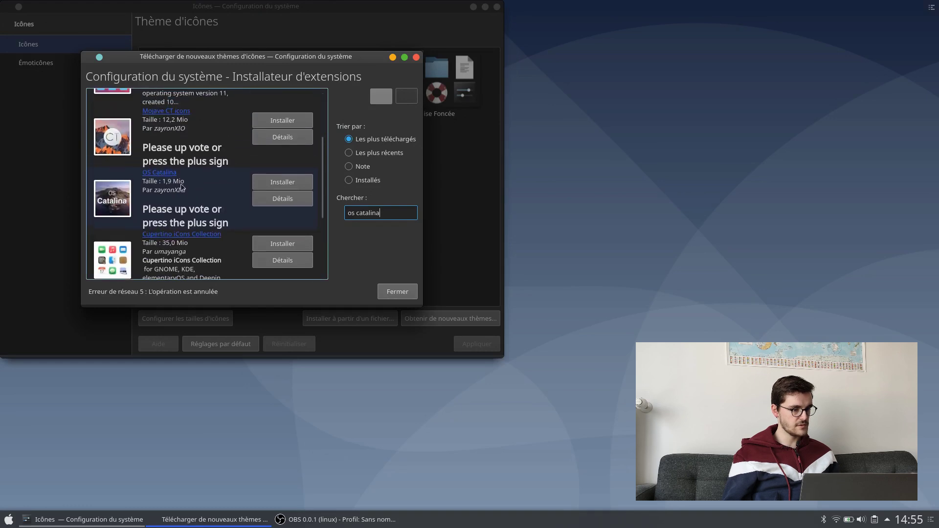
click(280, 182)
click(292, 213)
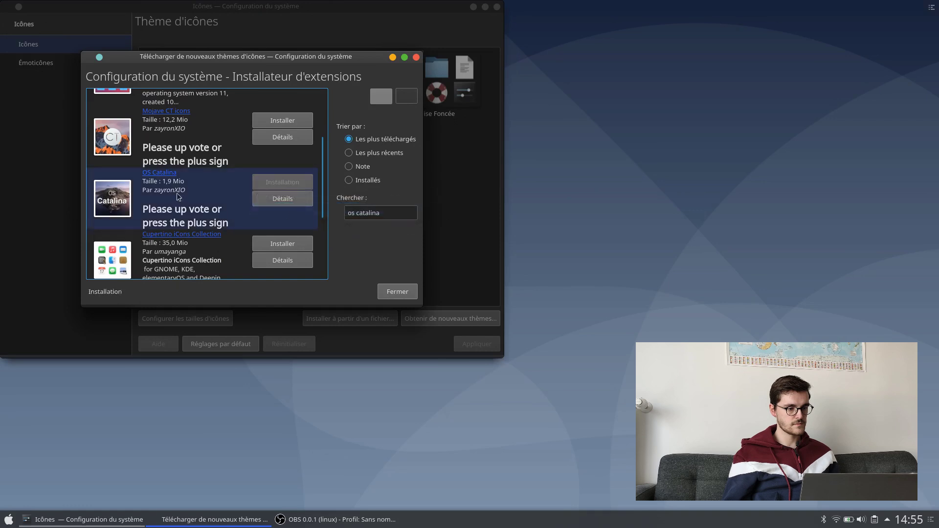
click(397, 291)
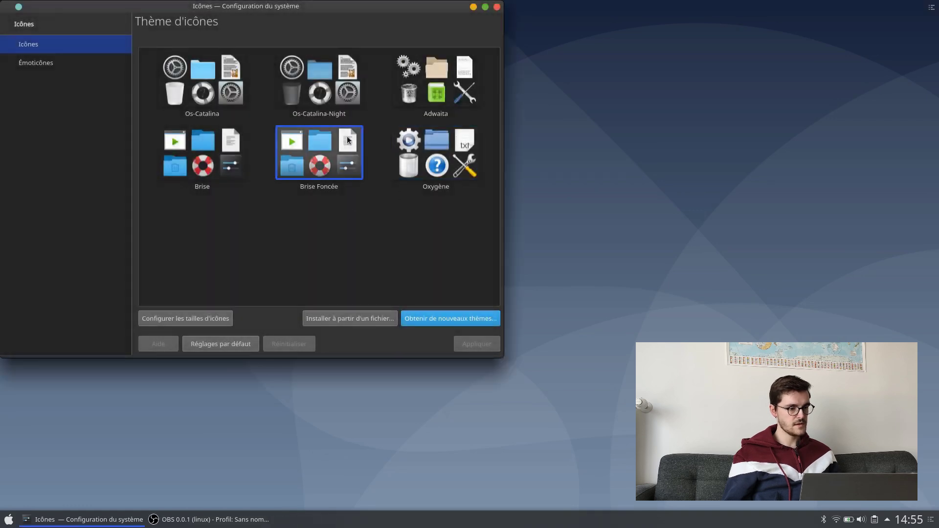
- Try the Os-Catalina-Night icons, select the Os-Catalina icon theme, and open the system font settings
click(162, 85)
click(322, 73)
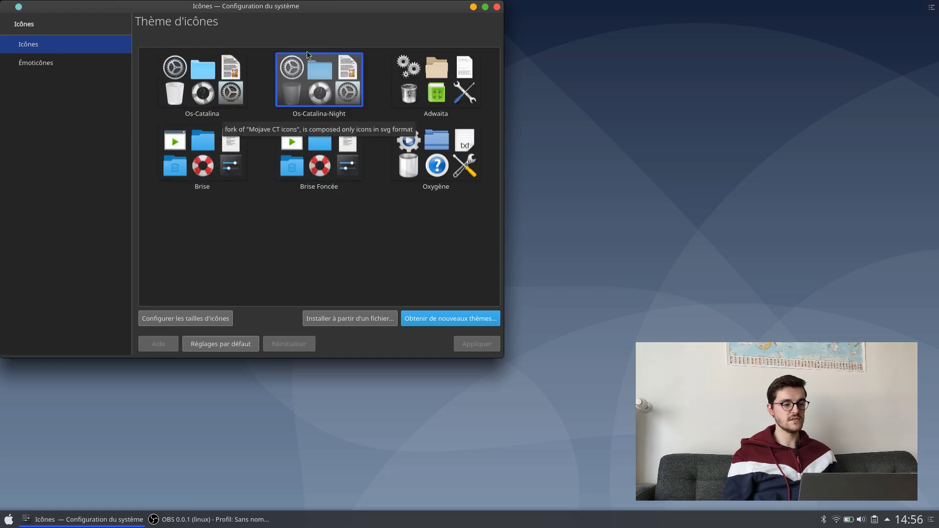
click(197, 75)
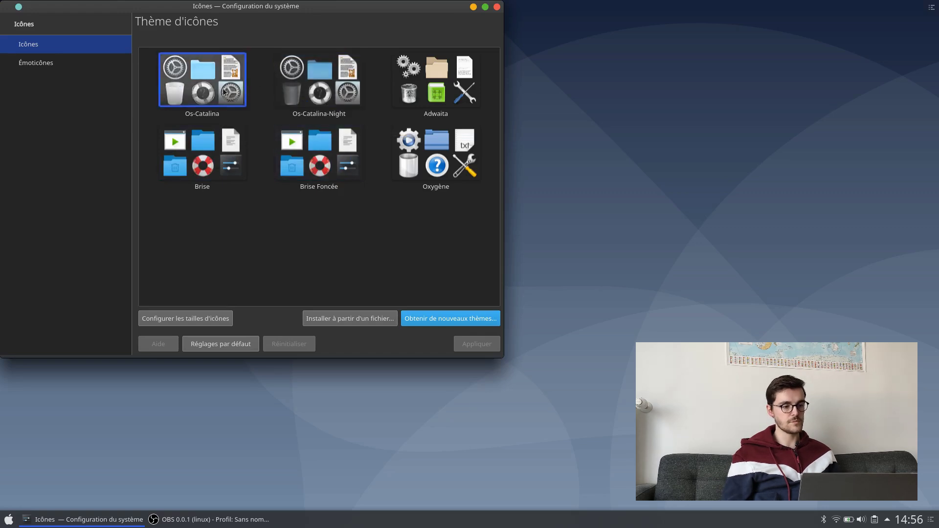
click(196, 72)
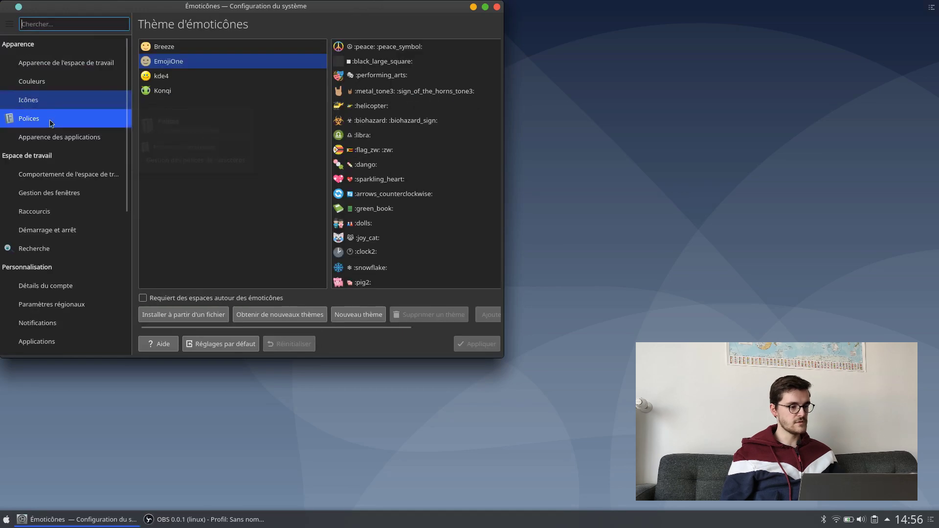
click(35, 118)
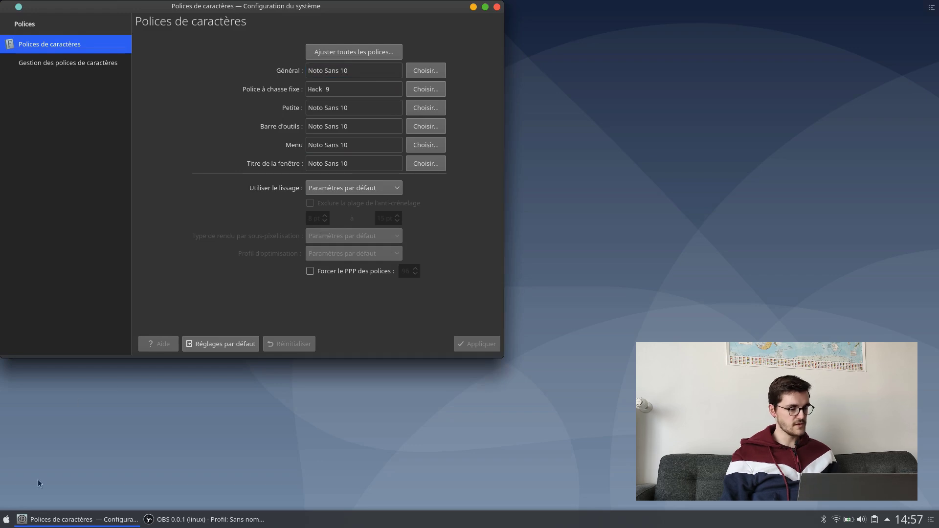
- Open the Konsole terminal and enlarge its text for readability
click(6, 522)
text(kons)
key(Return)
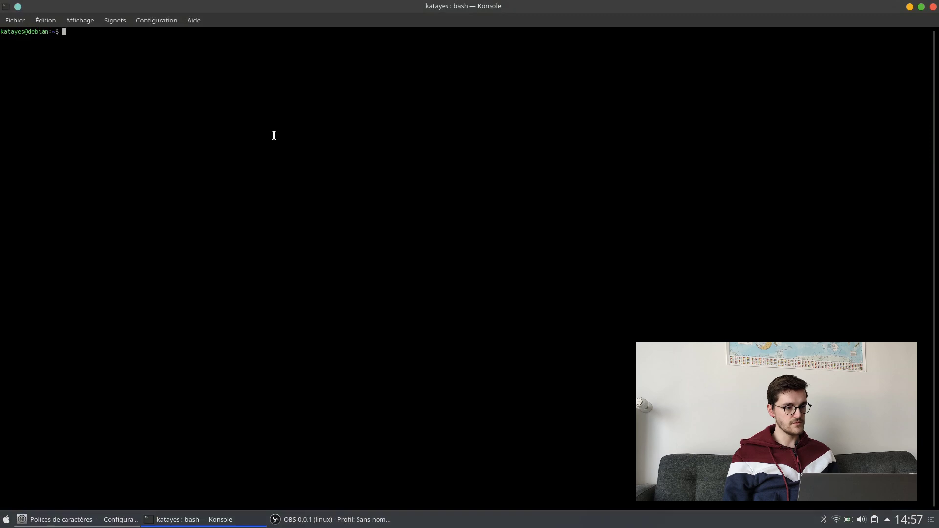
key(ctrl+plus)
key(ctrl+plus)
key(ctrl+plus)
key(ctrl+plus)
key(ctrl+plus)
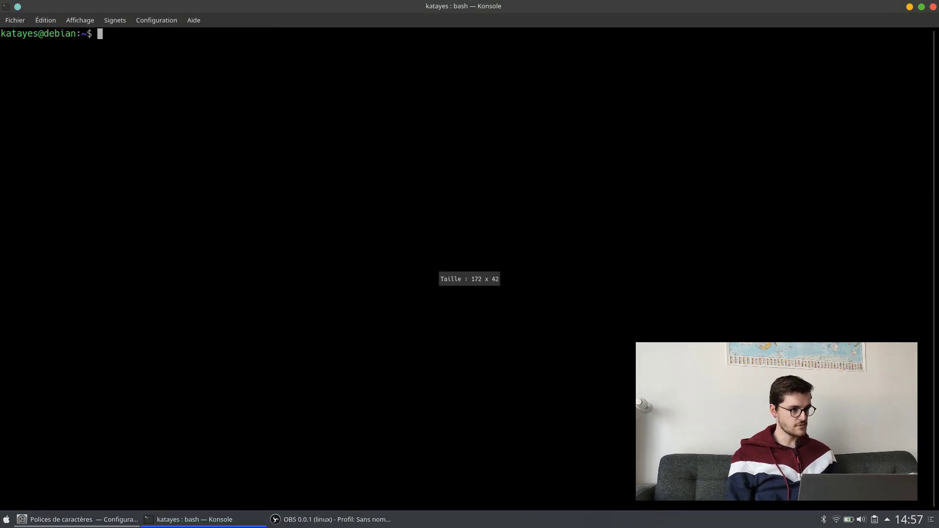
key(ctrl+plus)
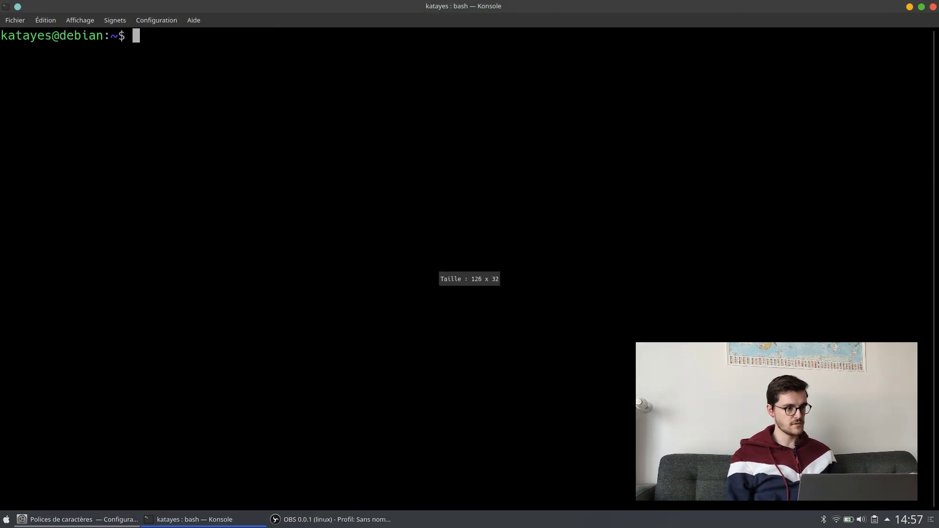
- Install the fonts-tlwg-garuda package with sudo apt install, and close the terminal
text(sudo apt)
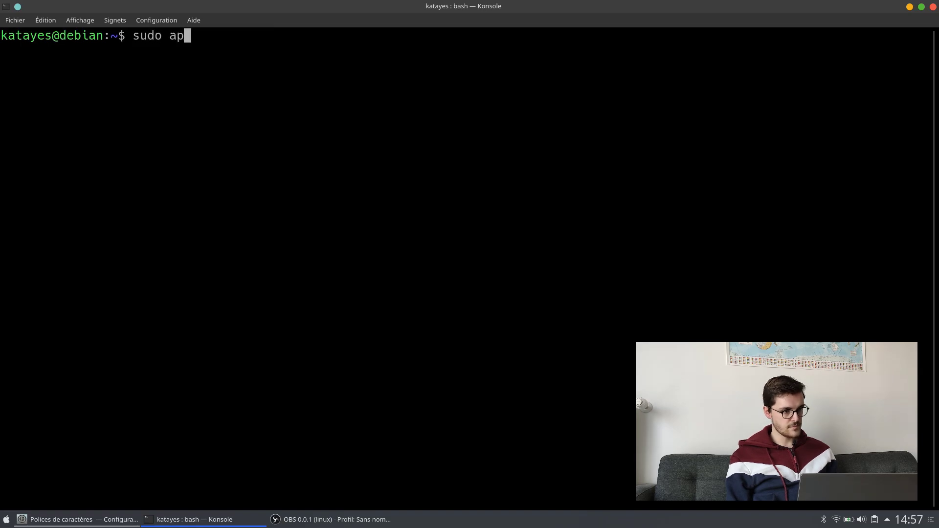
text(fonts-tlwg-garu)
text(da)
key(Return)
key(Up)
key(ctrl+Left)
key(ctrl+Left)
key(ctrl+Left)
key(Left)
text(install)
key(Return)
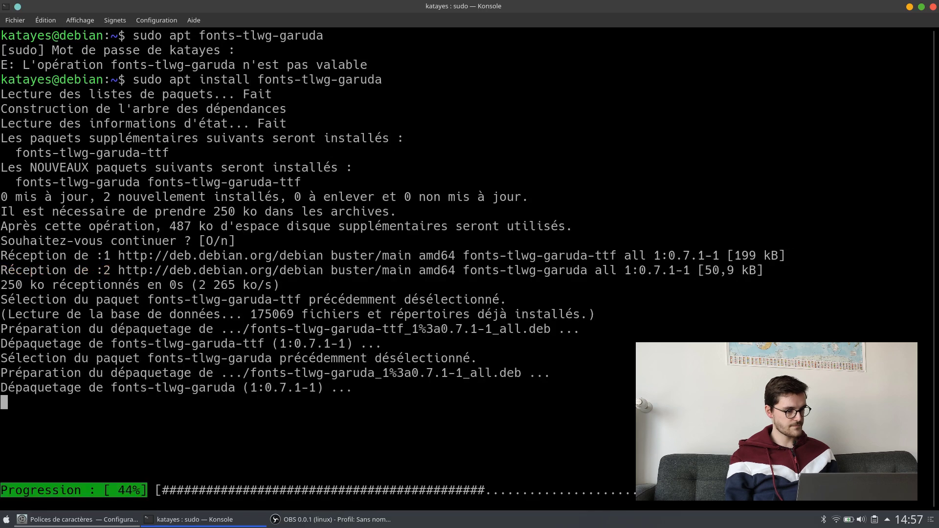
key(ctrl+l)
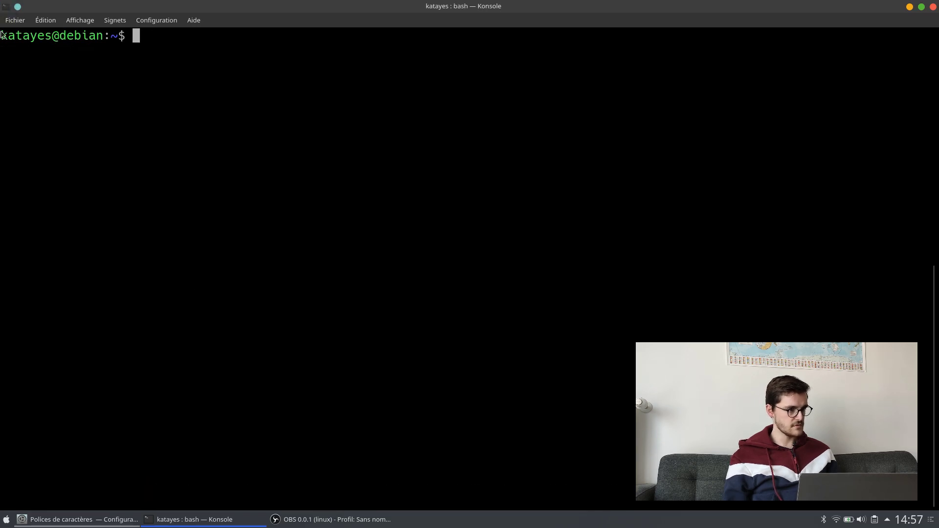
click(933, 6)
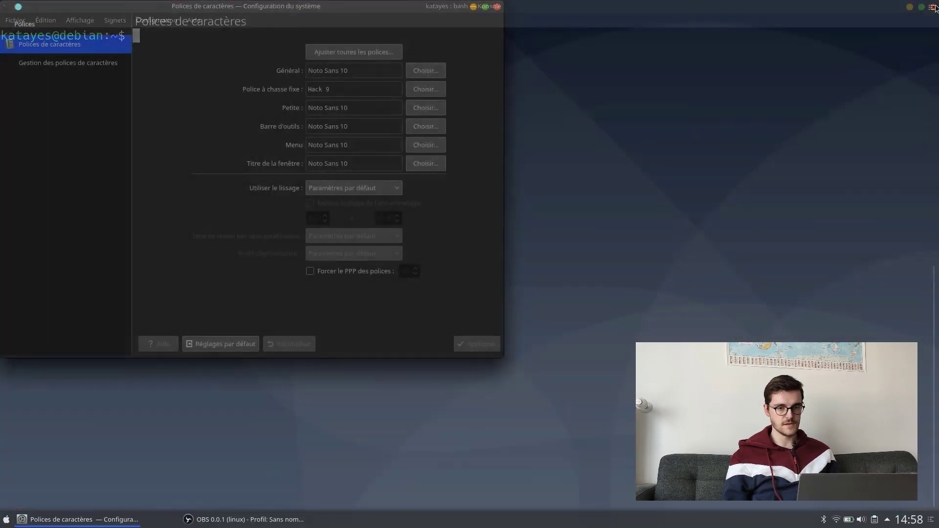
click(426, 71)
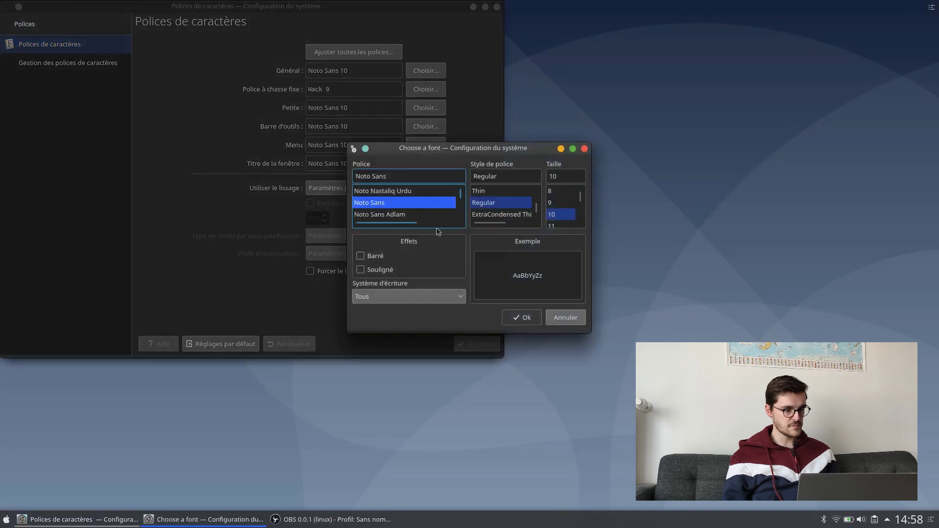
scroll(419, 204, up, 10)
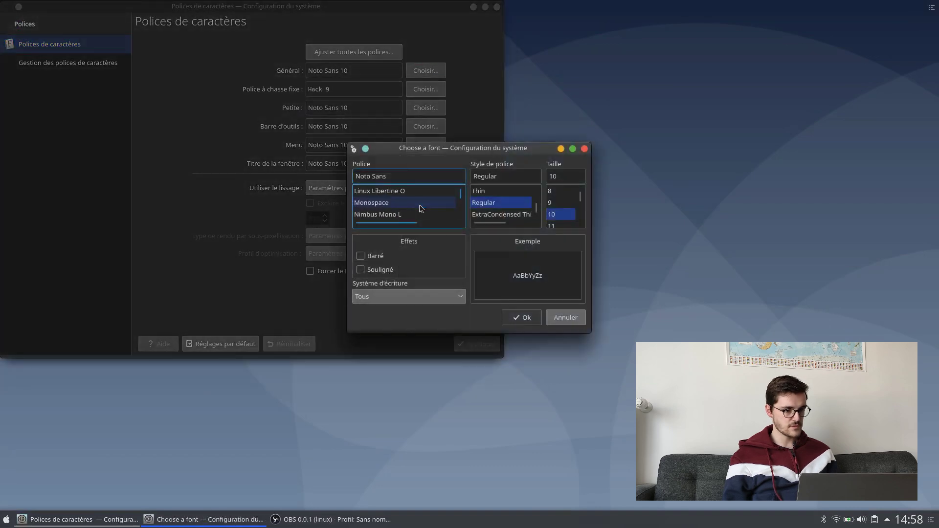
scroll(419, 209, left, 2)
scroll(419, 209, down, 1)
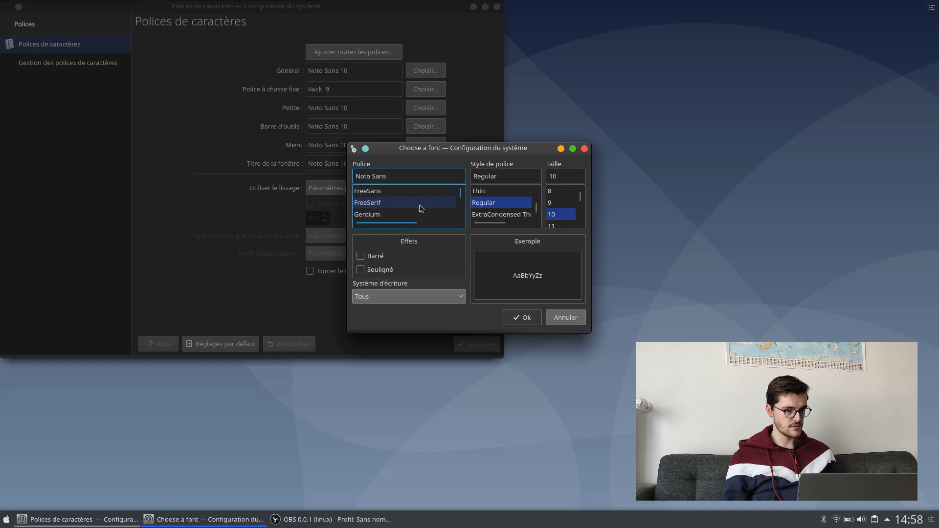
click(585, 149)
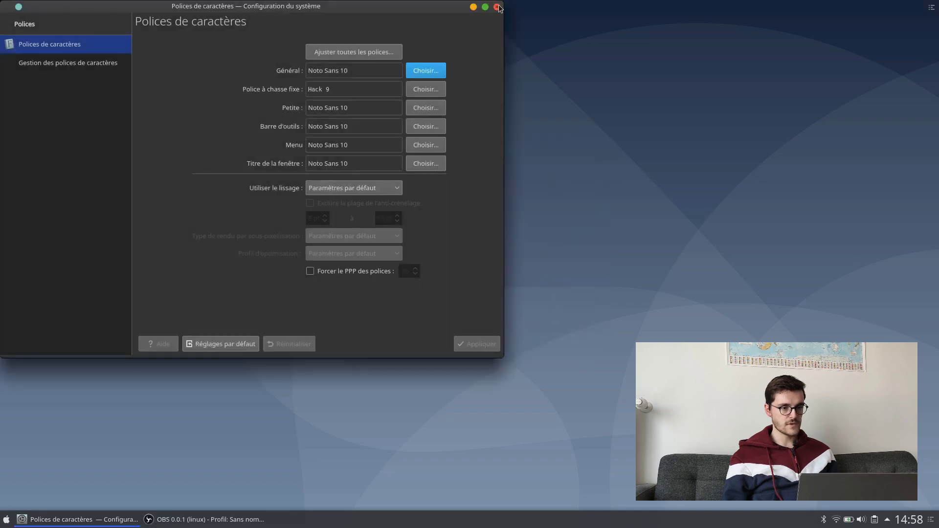
- Restart the system settings to reload the font list and set the Général font to Garuda 10
click(498, 7)
click(7, 521)
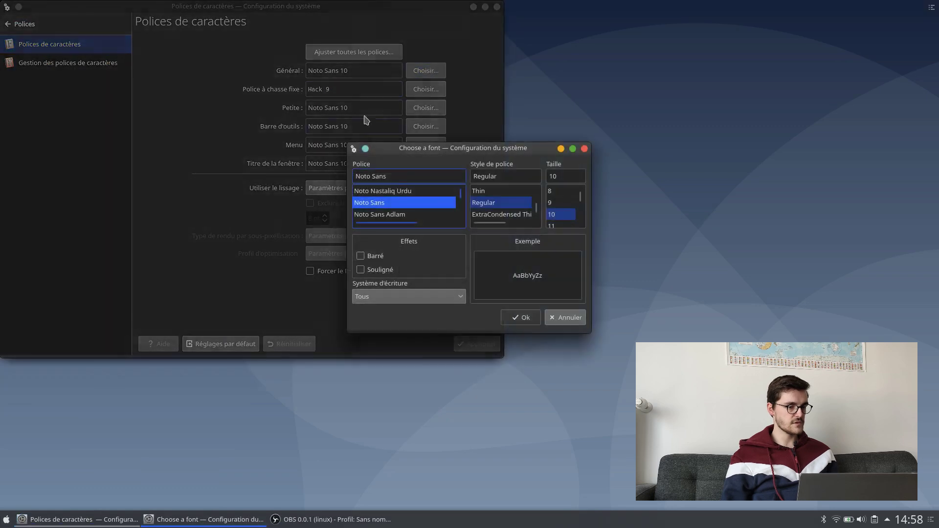
scroll(415, 202, up, 5)
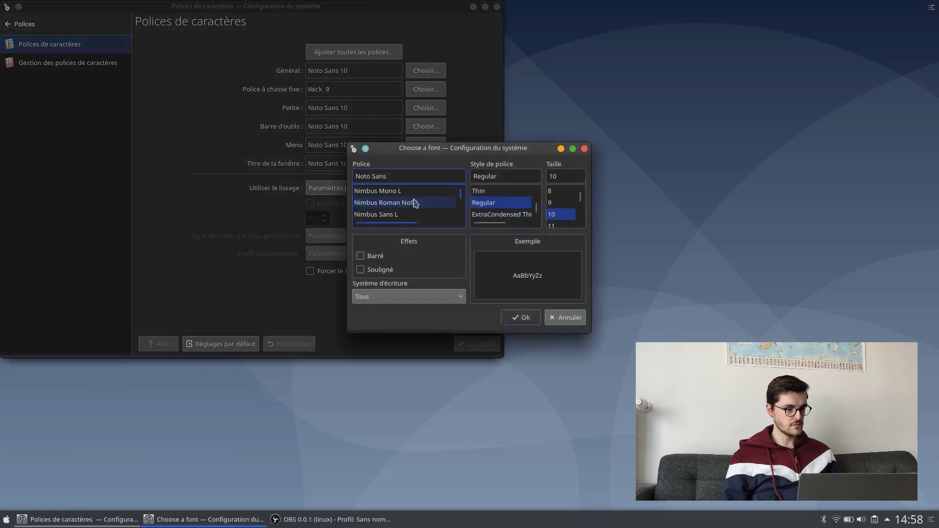
scroll(414, 202, up, 5)
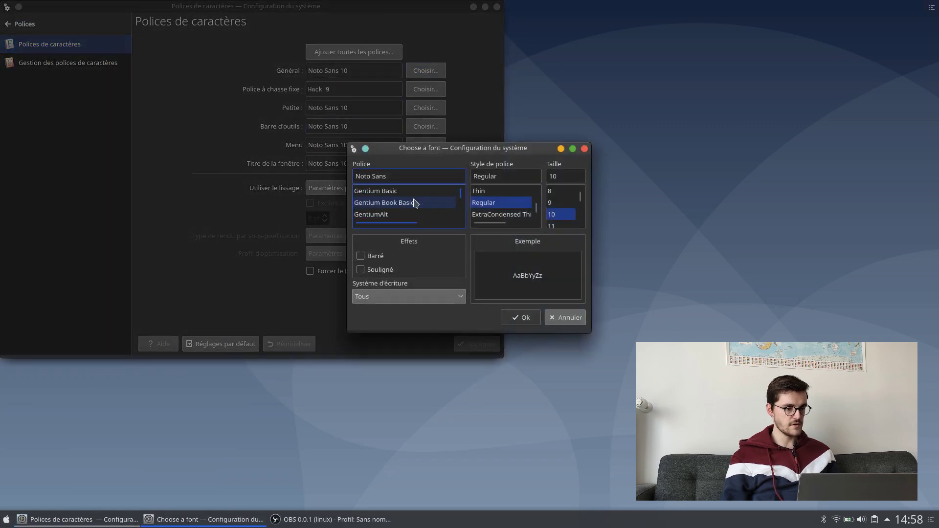
scroll(415, 202, up, 3)
click(375, 204)
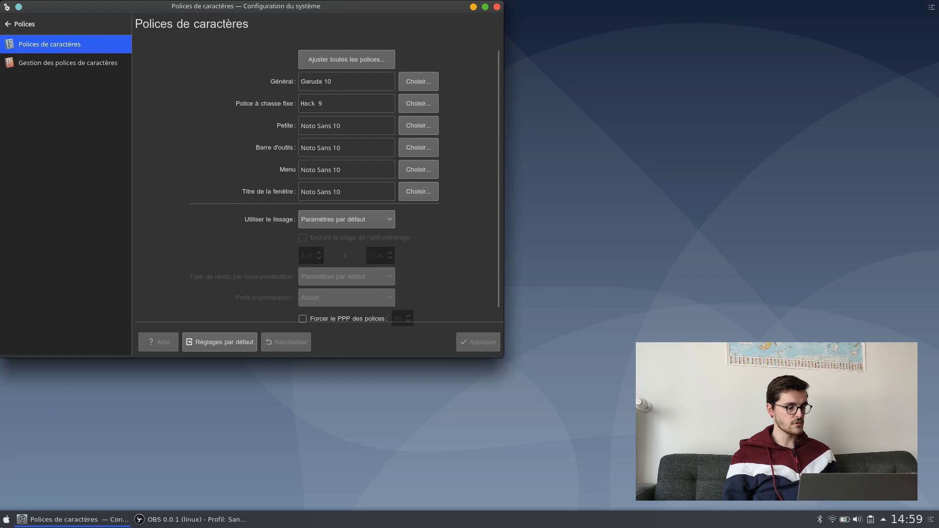
- Open Konsole with enlarged text and install the ttf-ubuntu-font-family package with sudo apt install
click(10, 520)
text(ko)
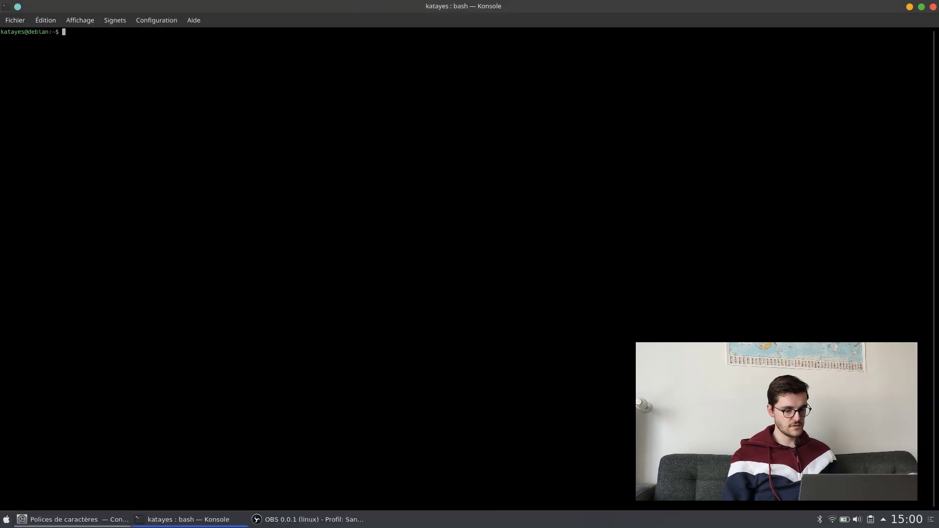
key(ctrl+plus)
key(ctrl+plus)
key(ctrl+plus)
key(ctrl+plus)
key(ctrl+plus)
text(sudo apt install ttf-ubuntu-font-family)
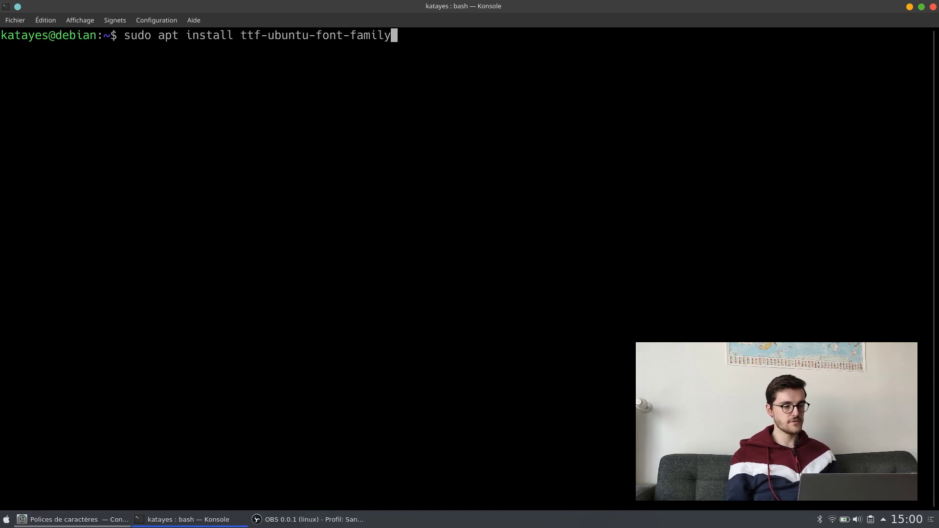
key(Return)
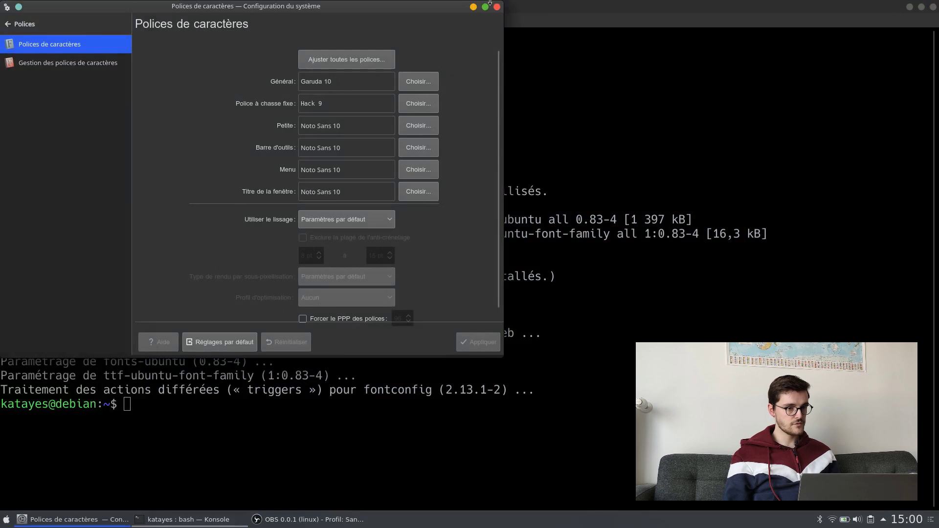
- Reopen the font settings, set the fixed-width font (Police à chasse fixe) to Ubuntu Mono Regular 12, and apply the change
click(497, 7)
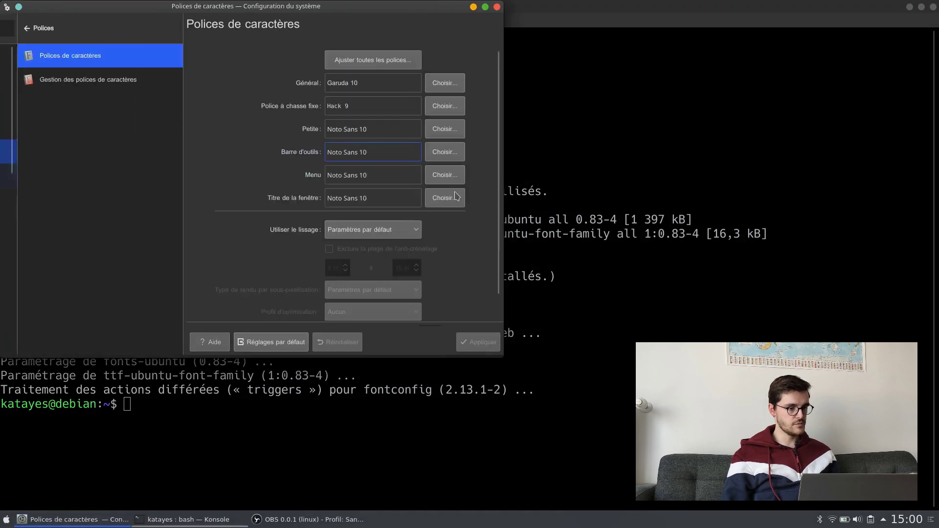
click(455, 107)
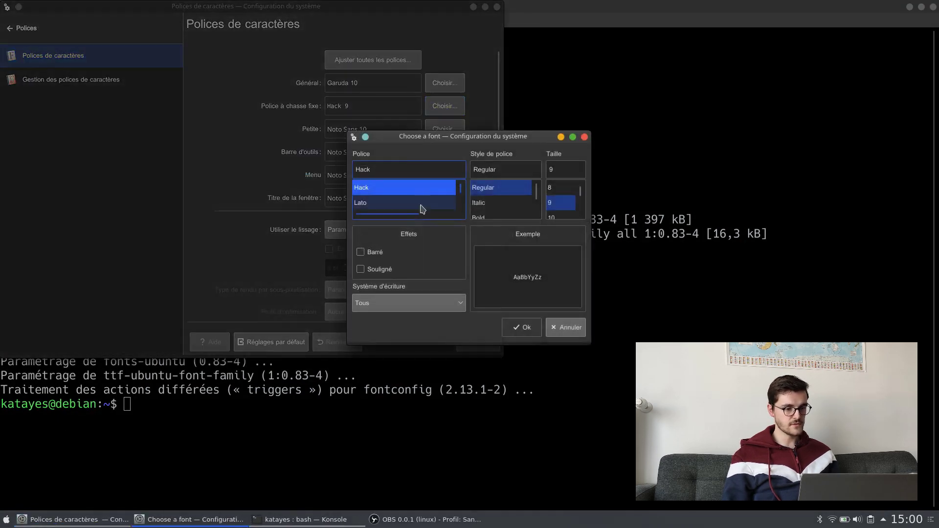
scroll(401, 205, down, 6)
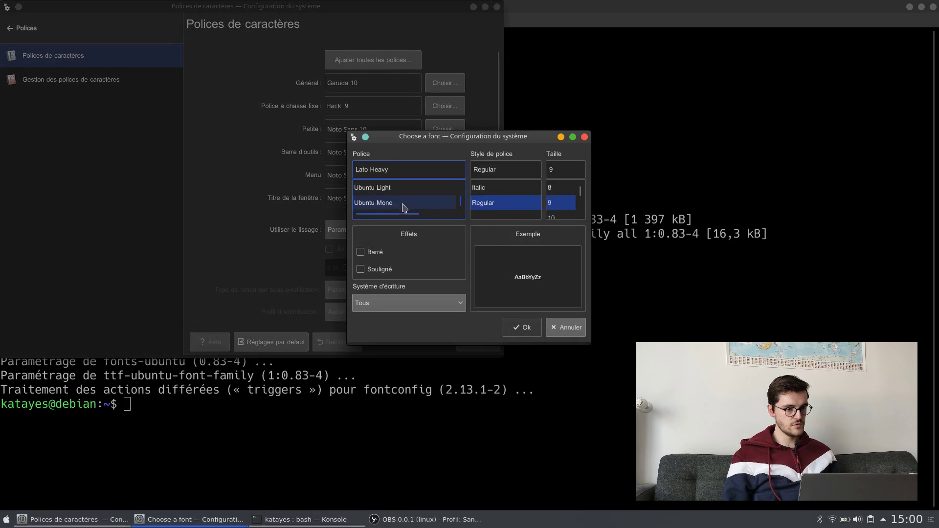
click(397, 205)
scroll(440, 200, down, 1)
scroll(427, 194, up, 2)
scroll(427, 195, up, 5)
scroll(427, 195, down, 5)
scroll(430, 193, up, 2)
scroll(572, 205, down, 2)
scroll(562, 196, up, 1)
click(558, 203)
click(522, 327)
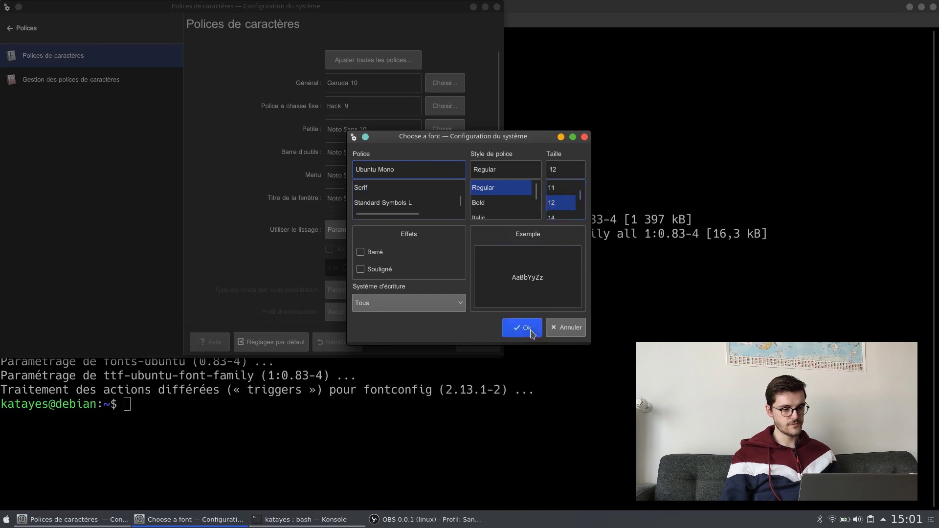
click(484, 339)
click(648, 273)
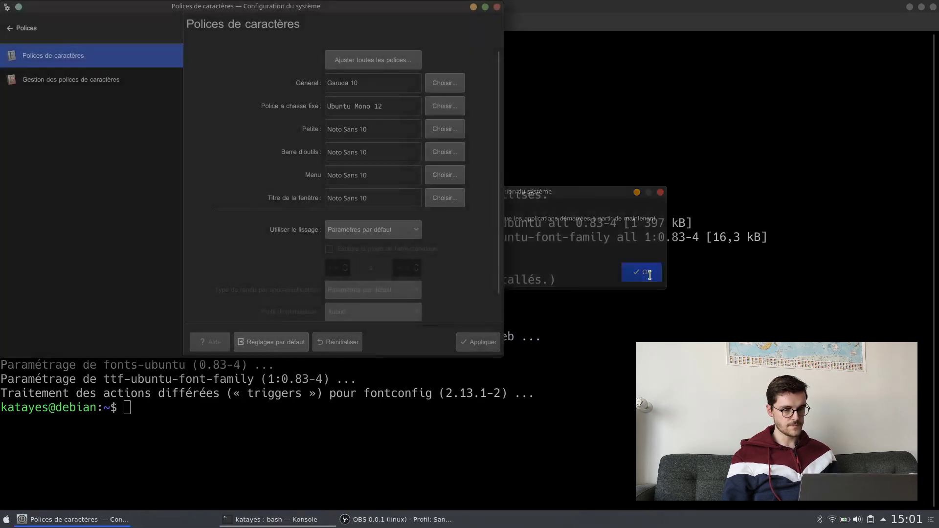
- Close the terminal and apply the McMojave theme as the window decoration under the applications appearance settings
click(934, 9)
click(934, 9)
click(49, 182)
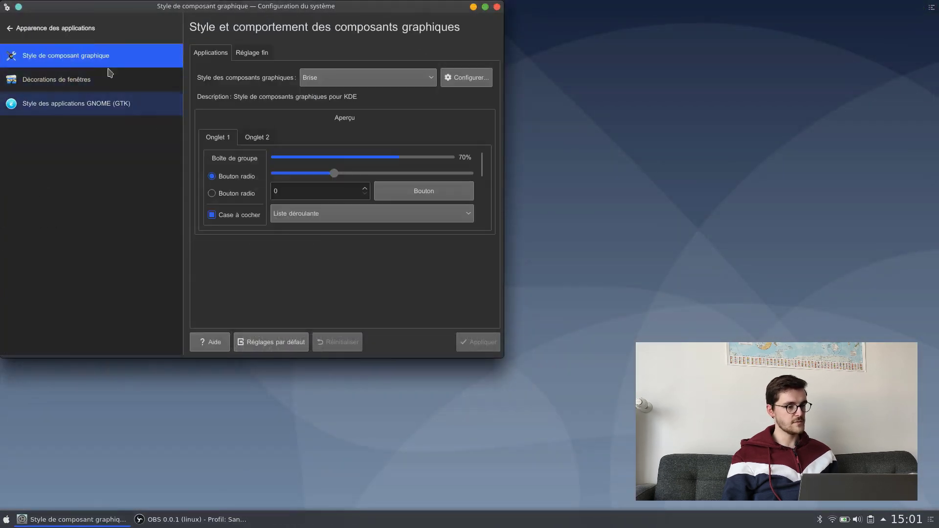
click(77, 80)
scroll(370, 237, down, 5)
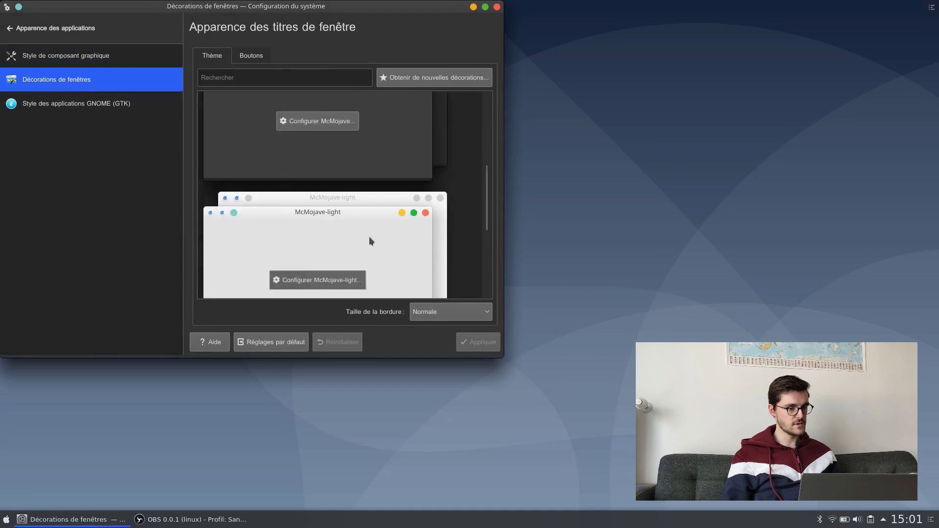
scroll(370, 237, up, 2)
click(357, 239)
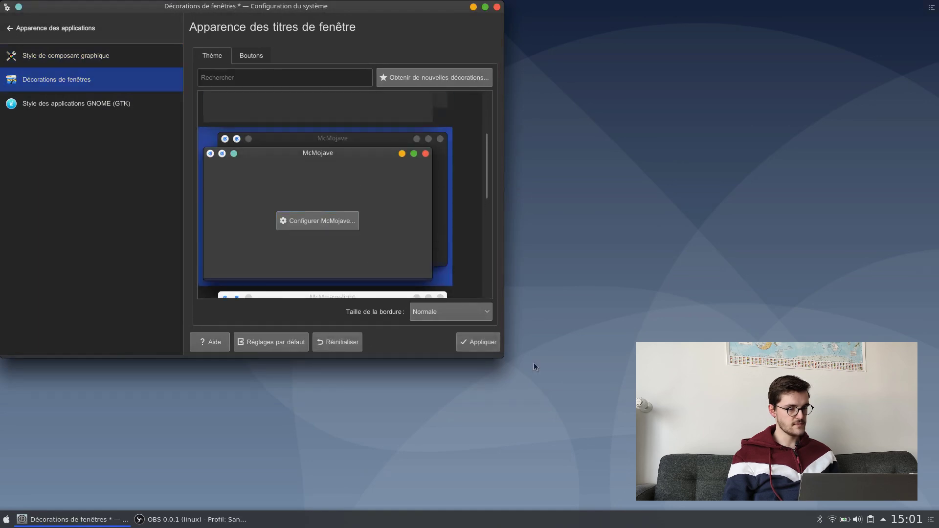
click(479, 349)
- Set the window border size to Aucune bordure and apply the change
click(462, 313)
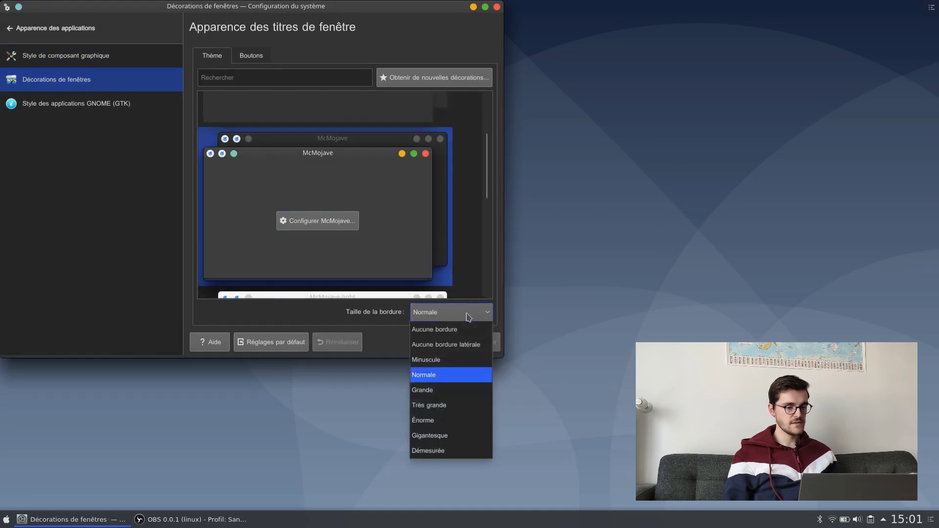
click(448, 330)
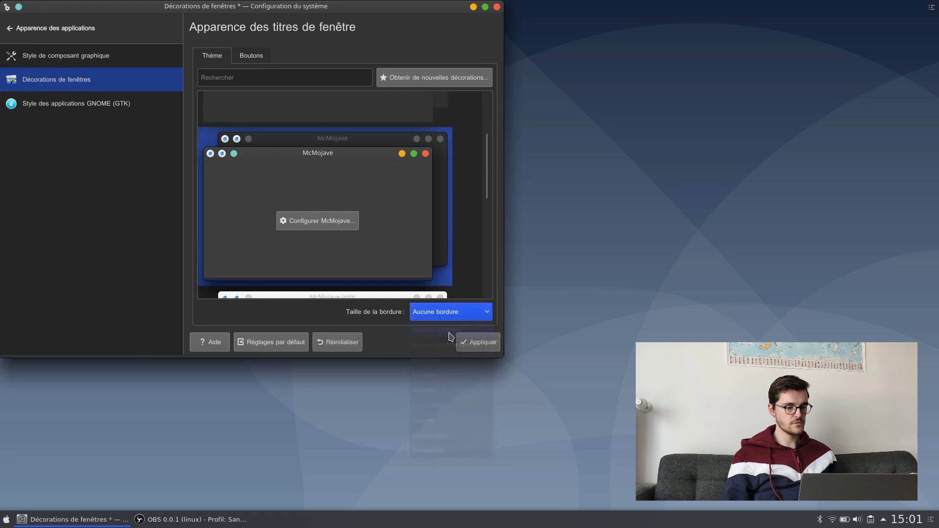
click(485, 346)
scroll(346, 184, up, 3)
- Maximize the settings window and install the Mojave-dark.tar.xz variant of McMojave from the downloadable GNOME/GTK themes
click(485, 7)
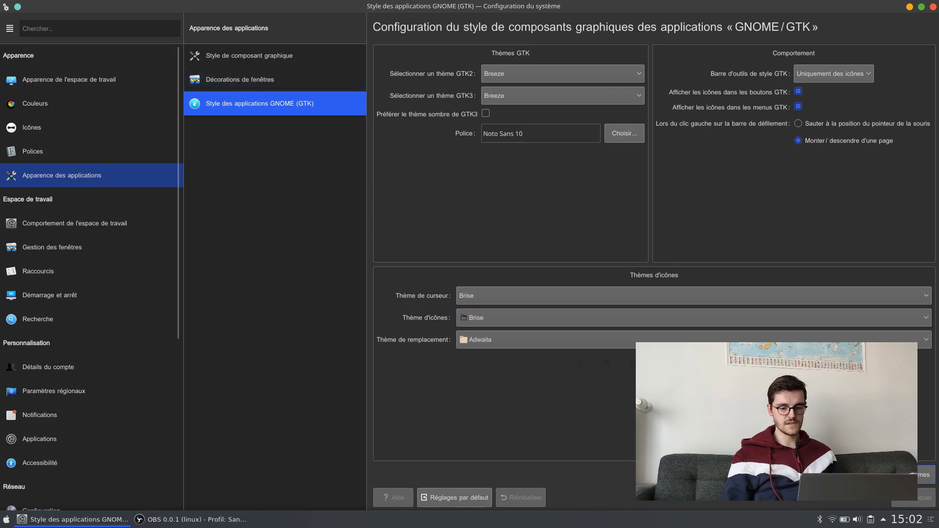
click(925, 475)
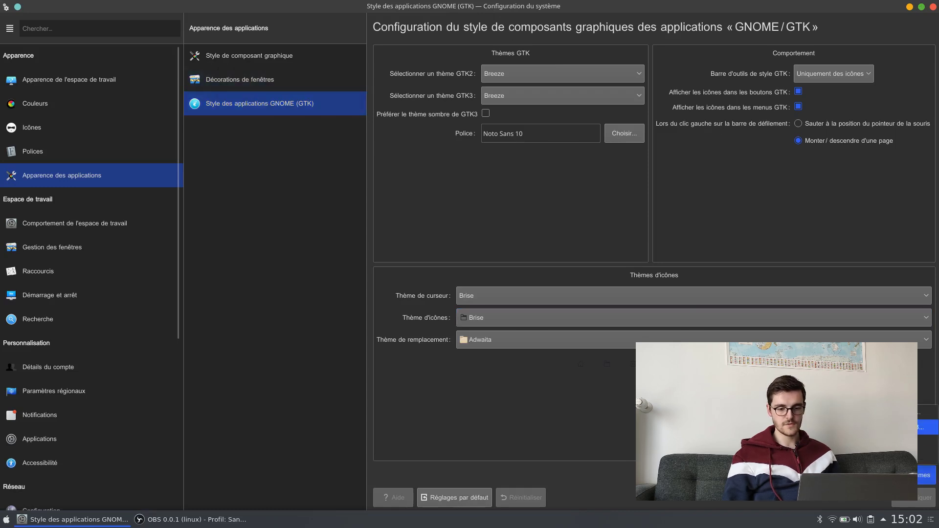
click(919, 428)
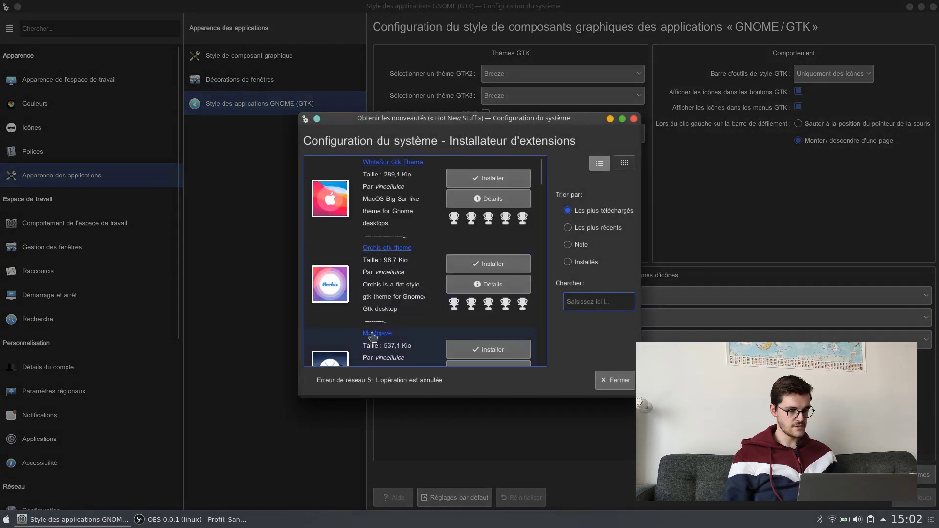
click(468, 350)
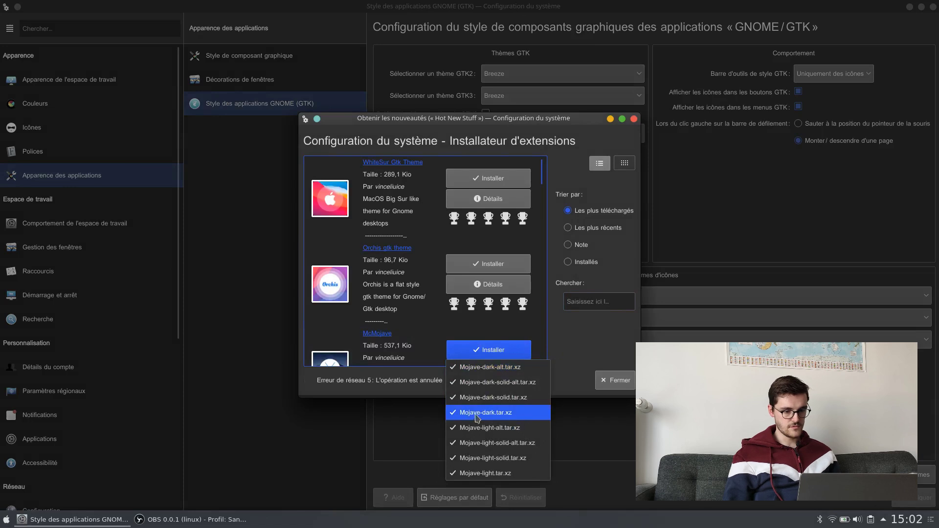
click(509, 413)
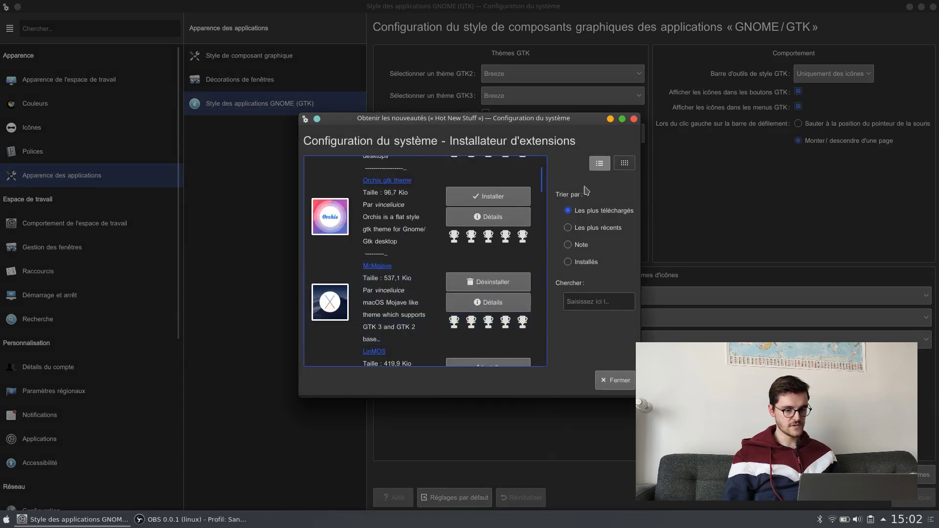
click(615, 381)
- Choose the theme for GNOME/GTK applications and return to the Style de composant graphique page
click(538, 73)
click(521, 138)
click(520, 174)
click(249, 55)
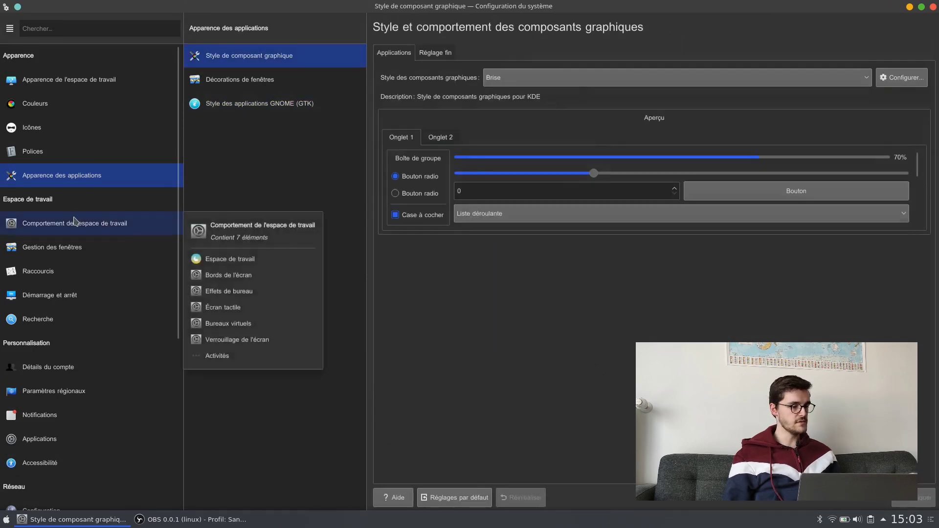
- Add a second virtual desktop in the workspace behaviour settings and apply the change
click(91, 221)
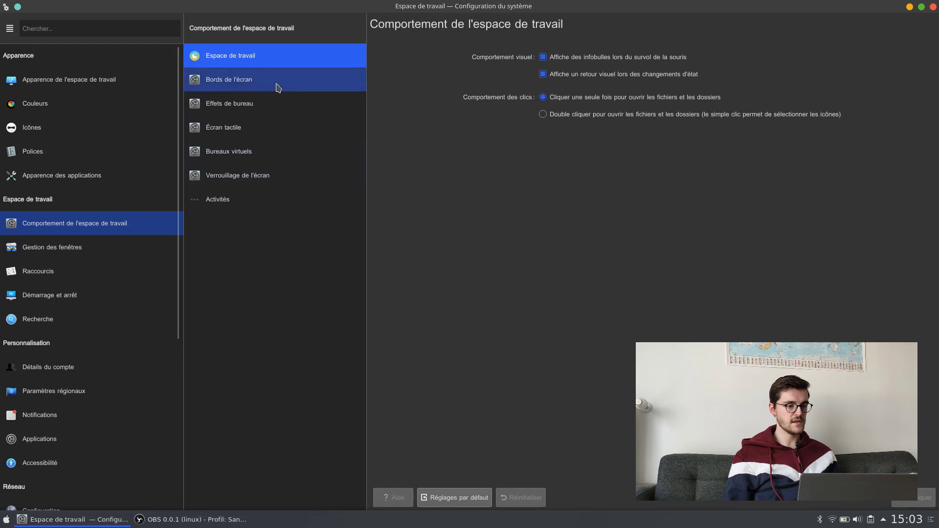
click(231, 150)
click(484, 95)
click(921, 92)
click(908, 499)
- Assign the shortcut Méta+F1 to Aller au bureau précédent and Méta+F2 to Aller au bureau suivant, and apply them
click(450, 53)
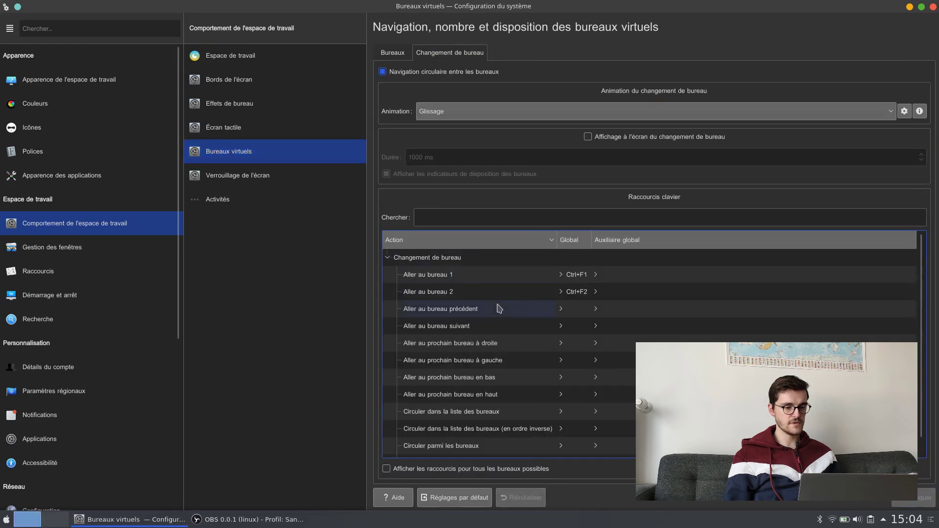
click(518, 312)
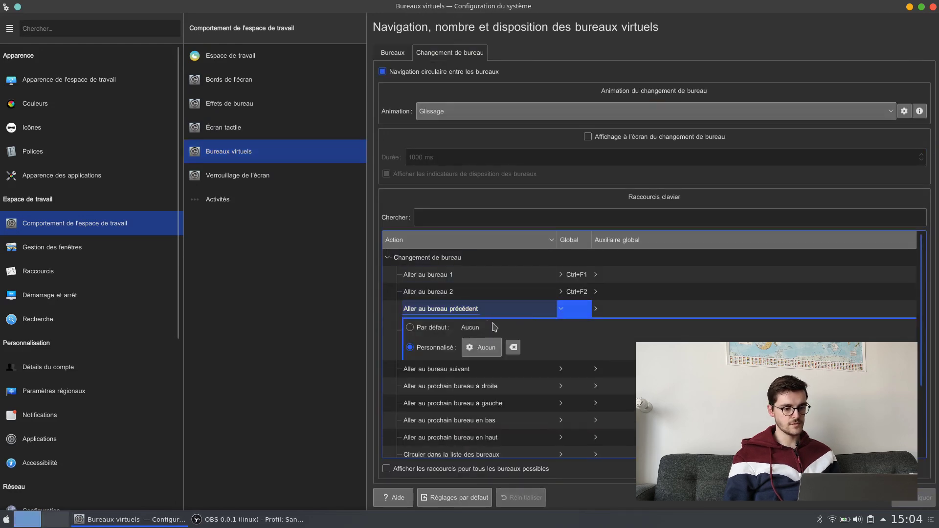
click(489, 351)
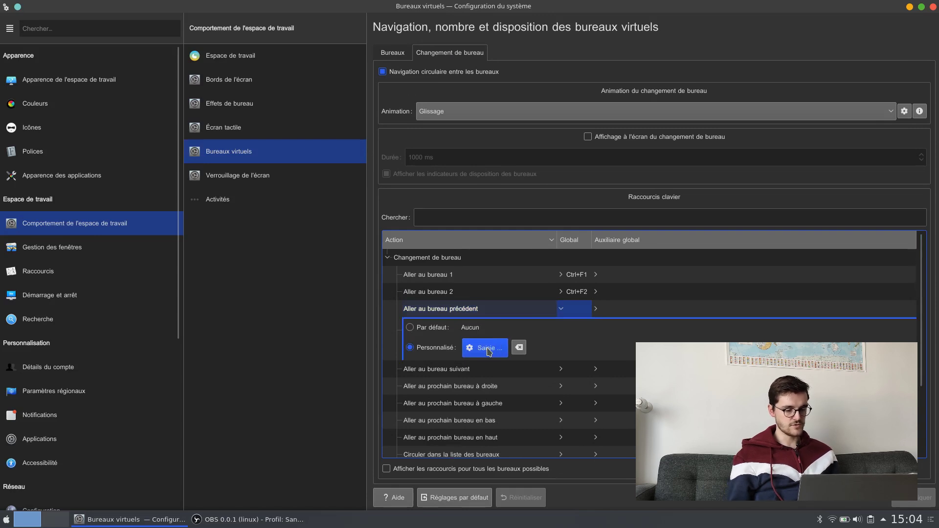
key(super+F1)
click(480, 372)
click(482, 368)
key(super+F2)
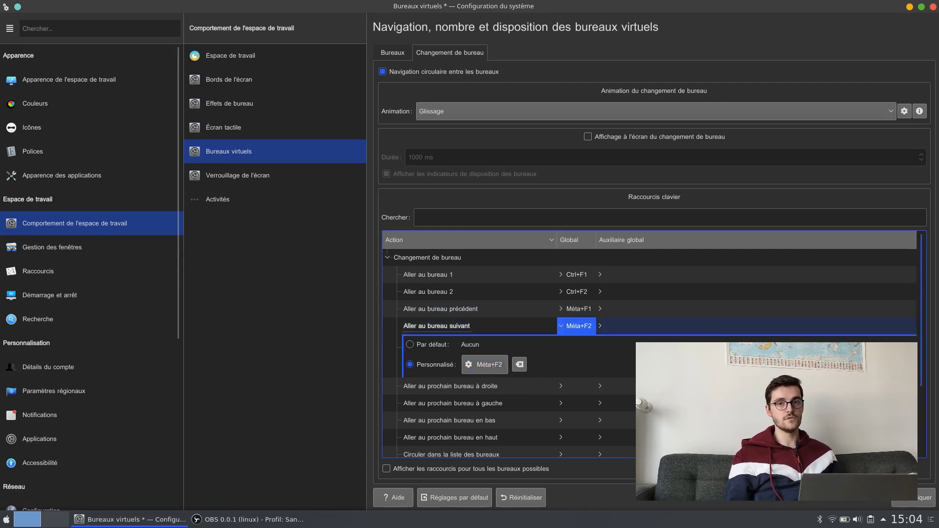
click(914, 507)
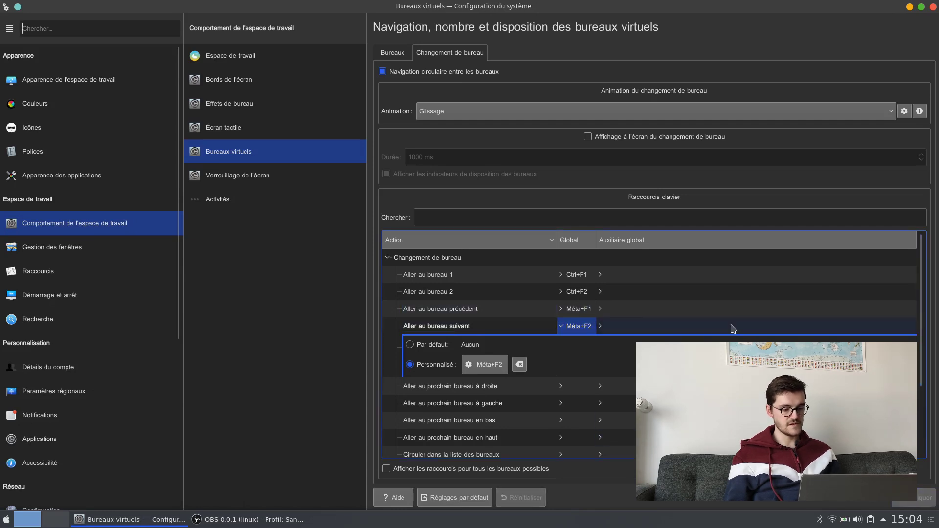
- Test the new shortcuts by switching back and forth between the two virtual desktops
key(super+F2)
key(super+F1)
key(super+F2)
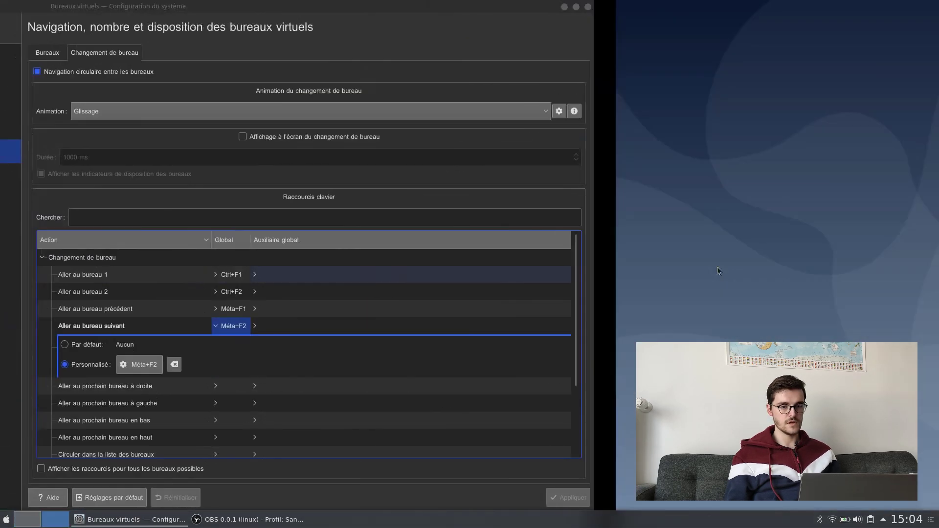
key(super+F1)
- Try double-click opening of files and folders in the Espace de travail settings, and restore single-click opening
click(269, 60)
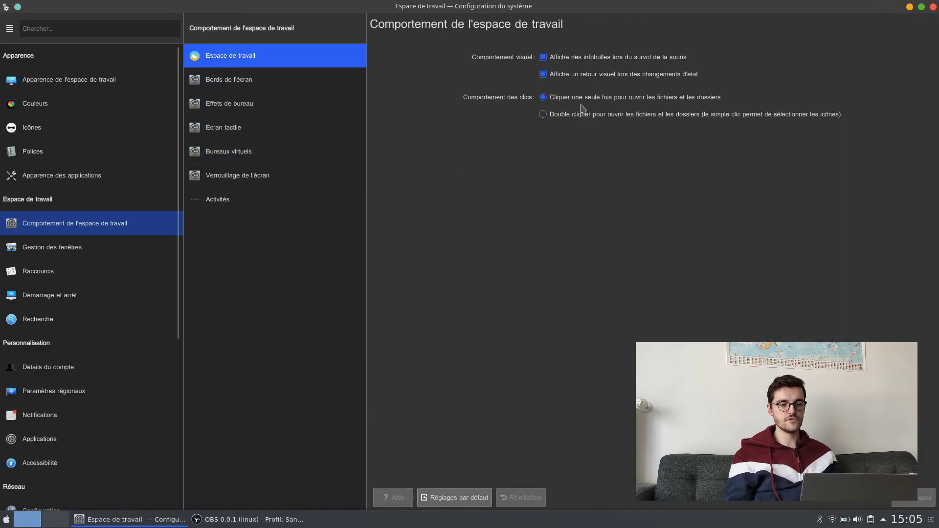
click(566, 118)
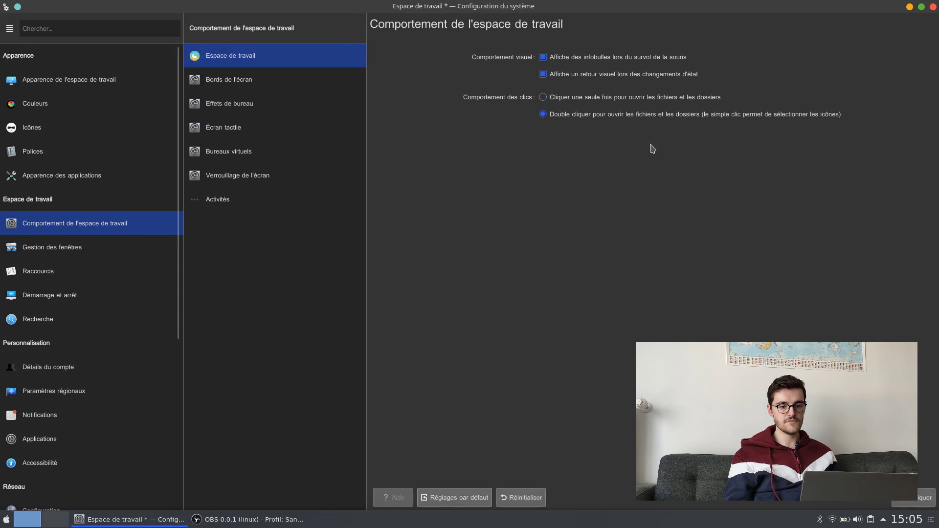
click(649, 102)
- Launch the Dolphin file manager, test single-click opening on the Documents folder, and return to Dossier Personnel
key(super)
text(dol)
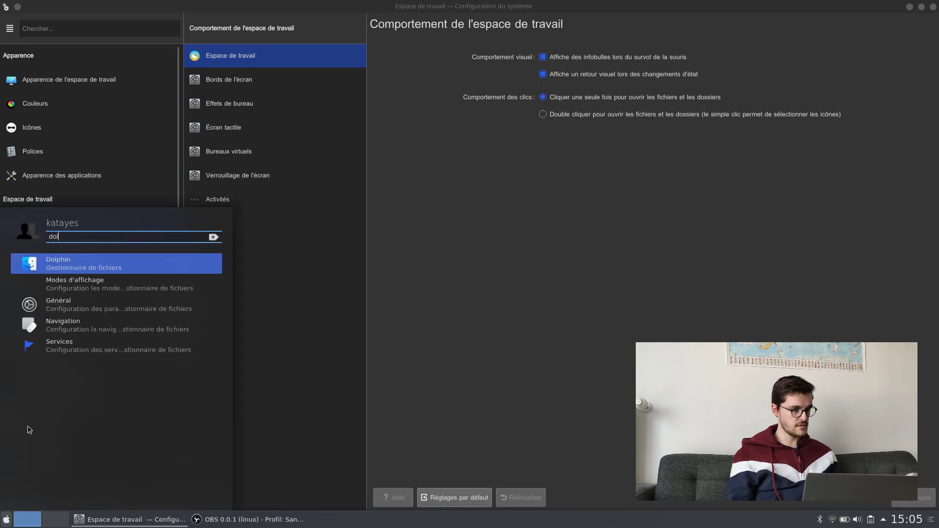
click(79, 265)
drag(256, 9, 442, 91)
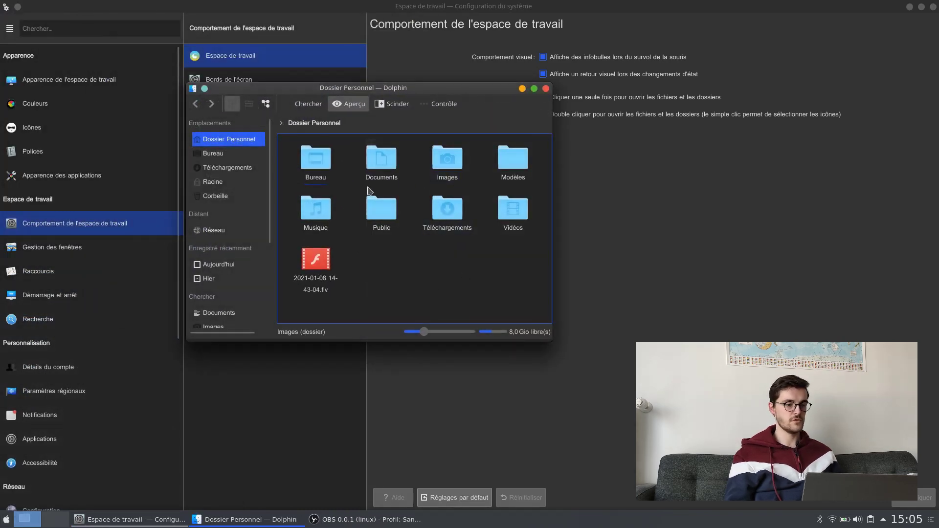
click(389, 172)
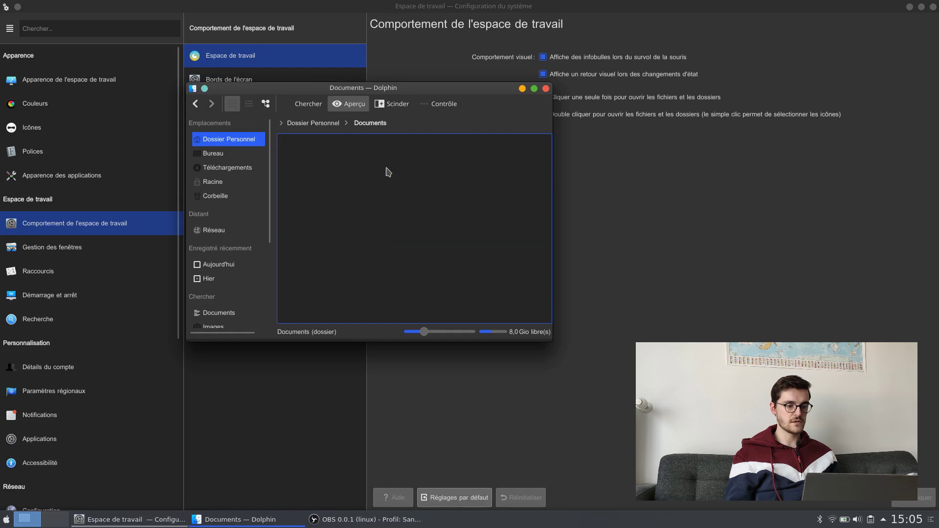
click(329, 123)
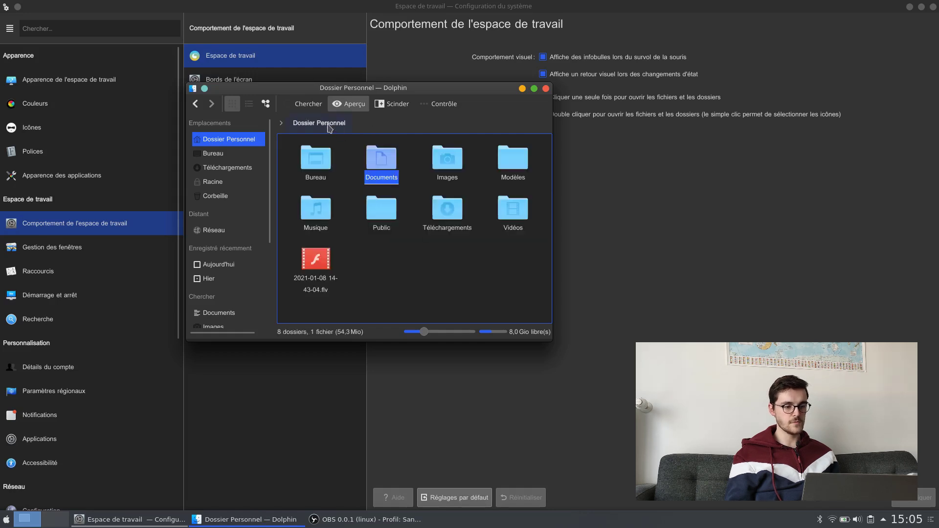
- Try selecting the Documents, Images and Modèles folders with their selection markers, and clear the selection
click(371, 144)
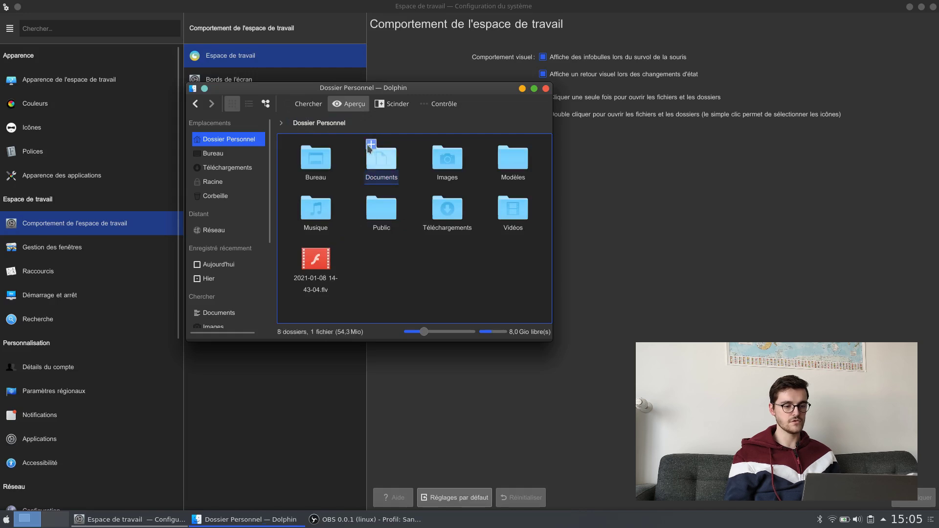
click(437, 144)
click(504, 147)
click(504, 146)
click(437, 146)
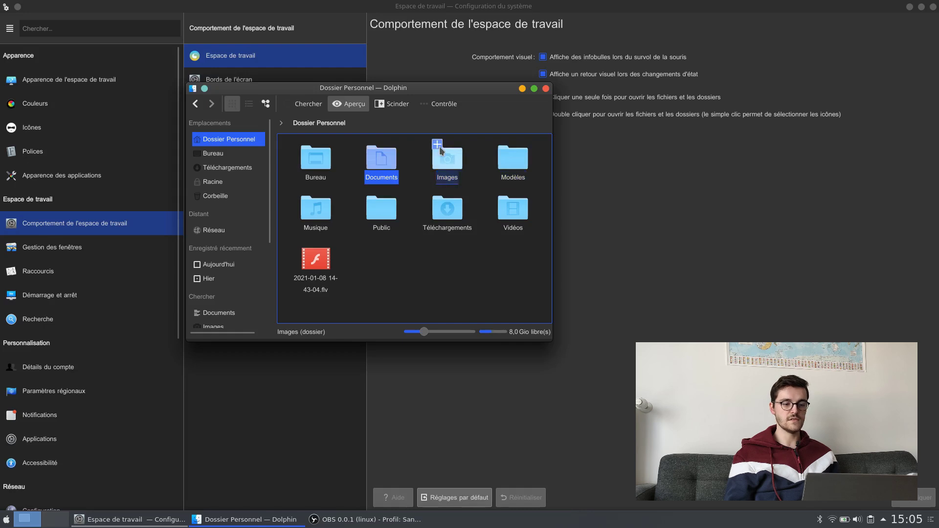
click(413, 162)
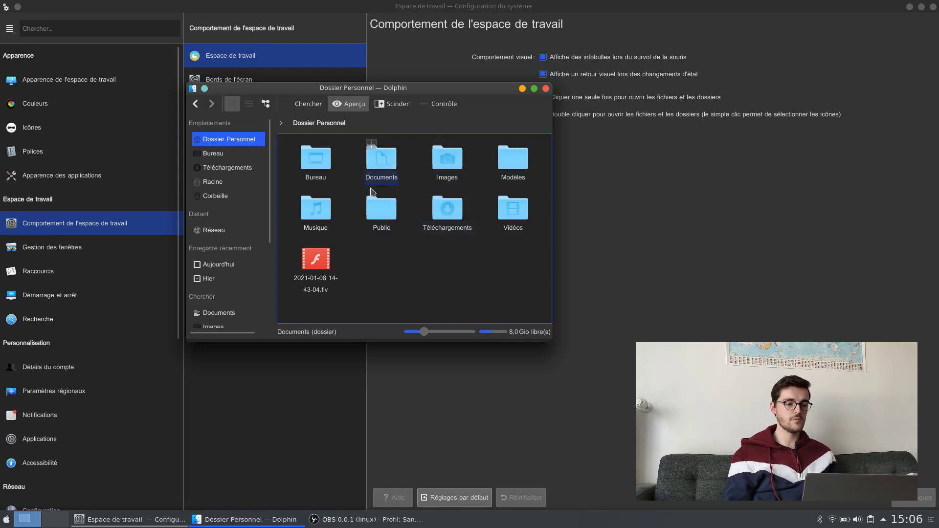
- Switch back to the system settings, set files and folders to open with a double click, and apply
click(624, 151)
click(577, 114)
click(928, 503)
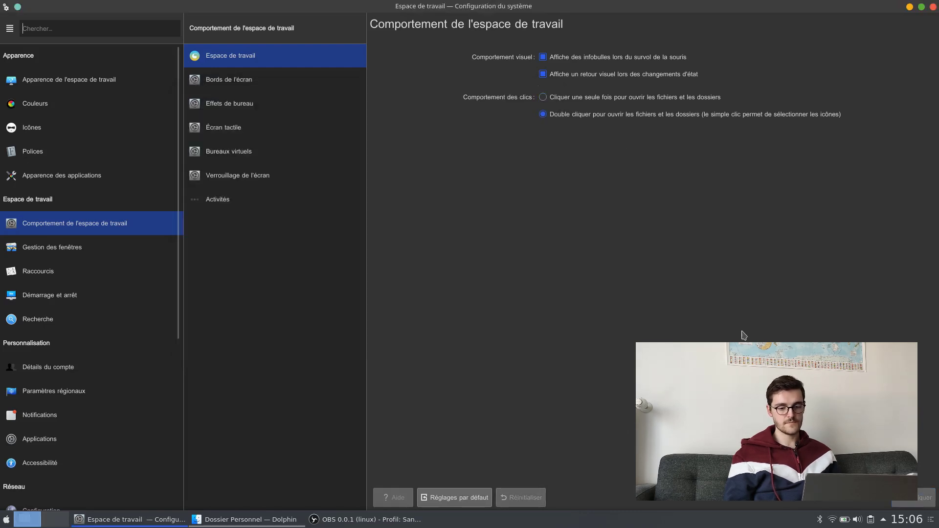
- Return to Dolphin and test selecting and opening the Documents folder with the new click behaviour
key(alt+Tab)
click(382, 172)
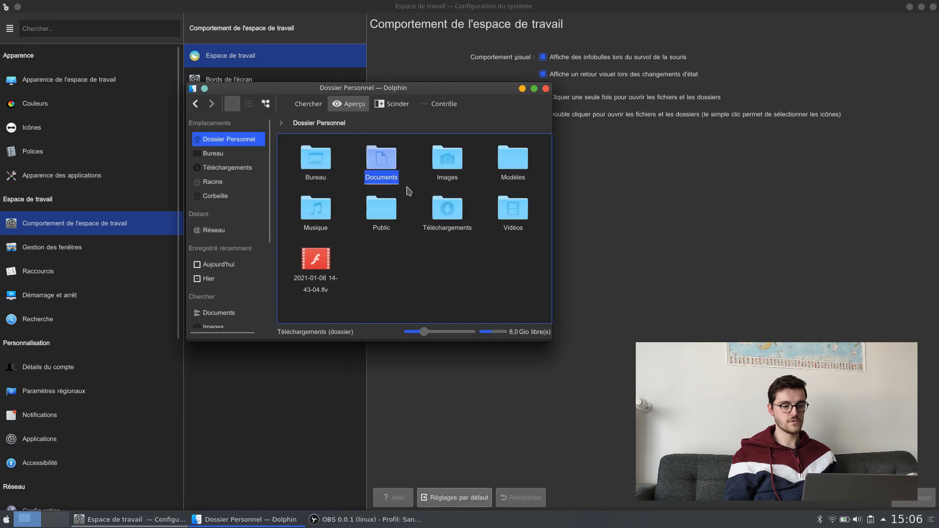
double_click(378, 161)
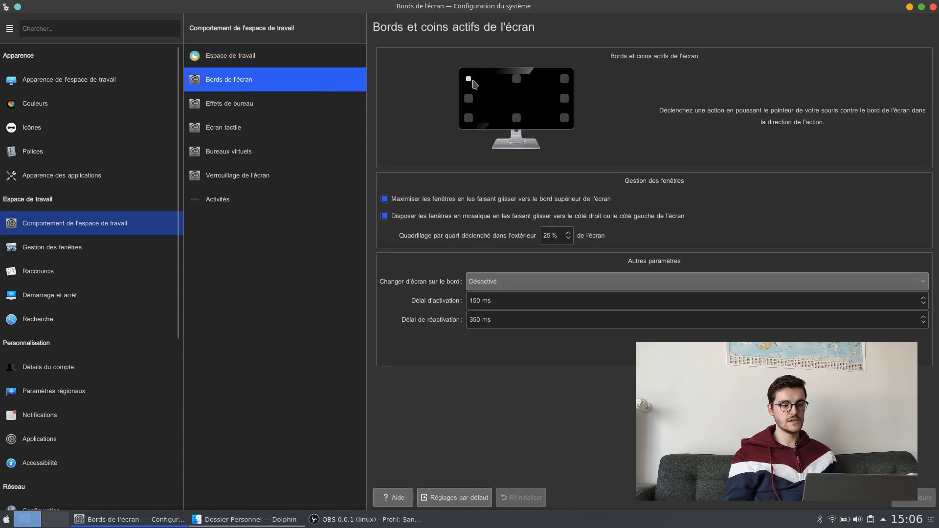
- Set the monitor's upper-left active corner to Aucune action, and go to the Effets de bureau settings
click(469, 80)
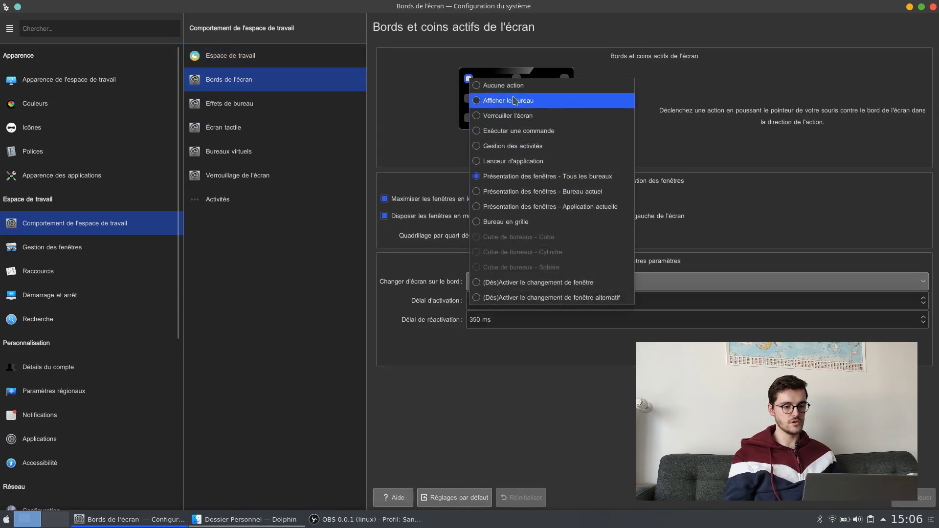
click(514, 88)
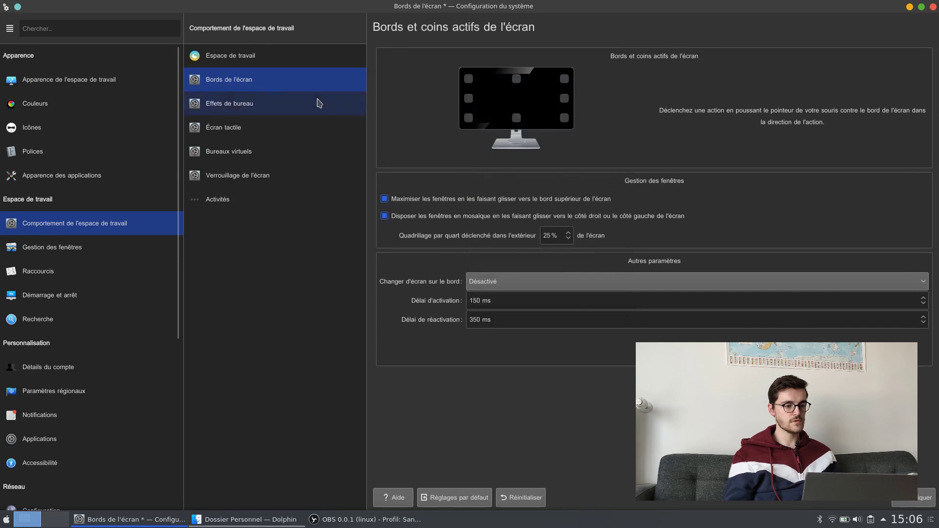
click(237, 111)
click(447, 263)
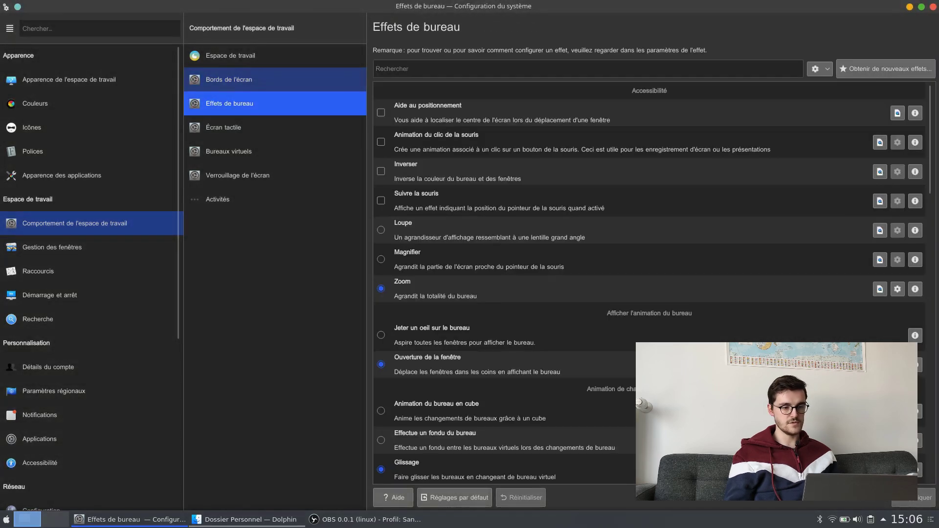
- Go to the virtual desktop switching animations and switch to the second desktop and back to preview Glissage
scroll(560, 150, down, 1)
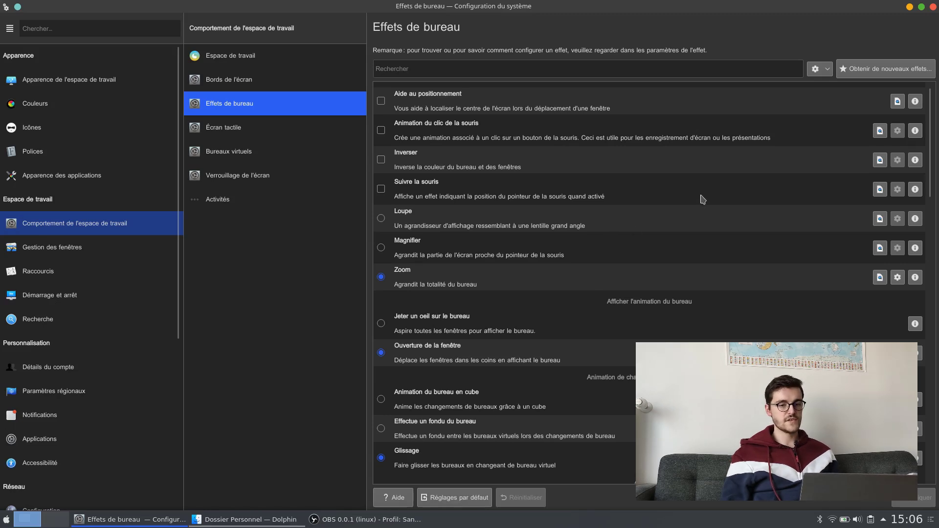
scroll(561, 271, down, 3)
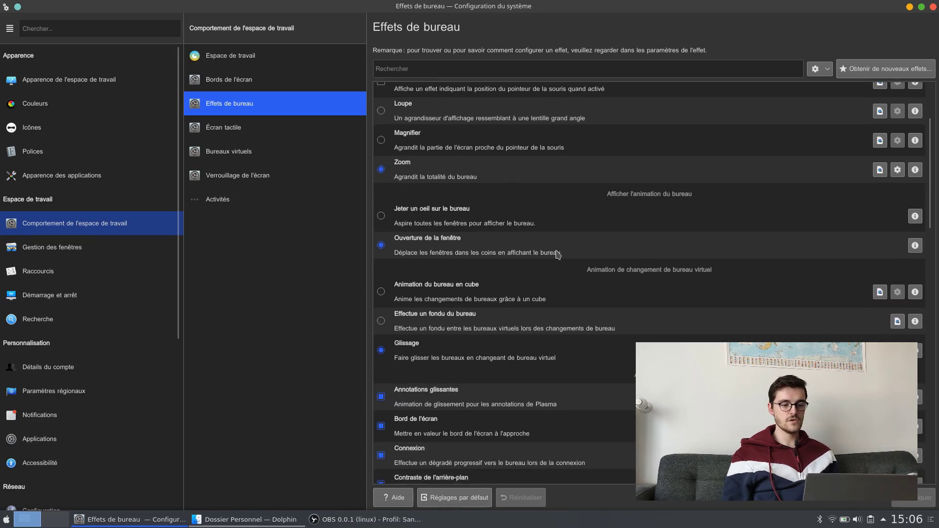
scroll(563, 252, down, 3)
scroll(563, 244, down, 2)
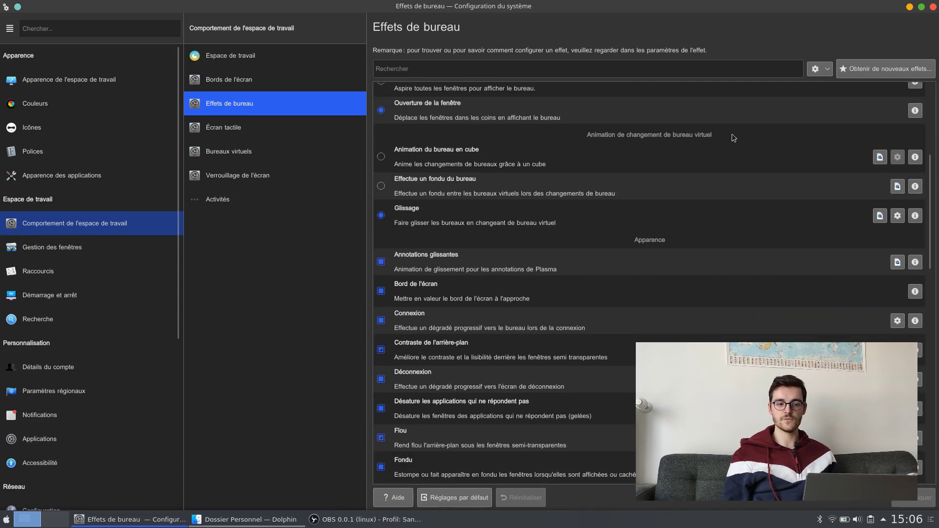
key(ctrl+F2)
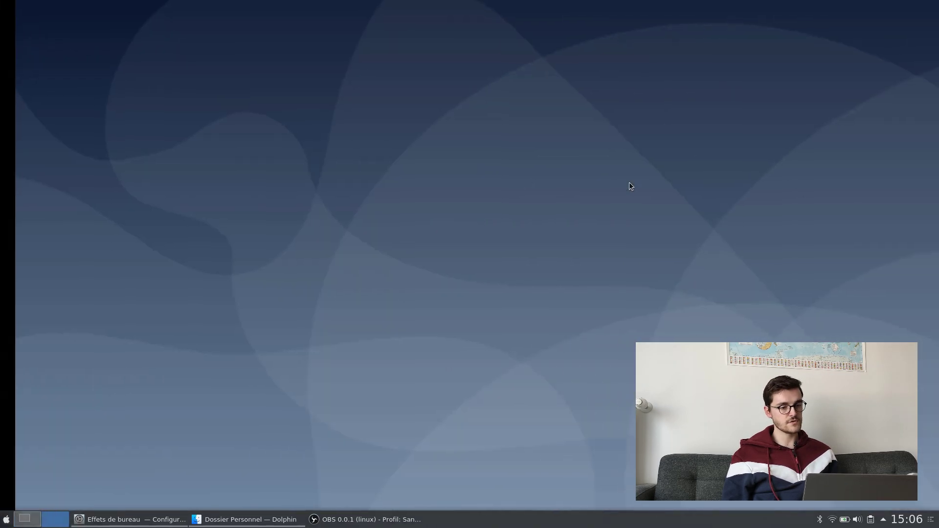
key(ctrl+F1)
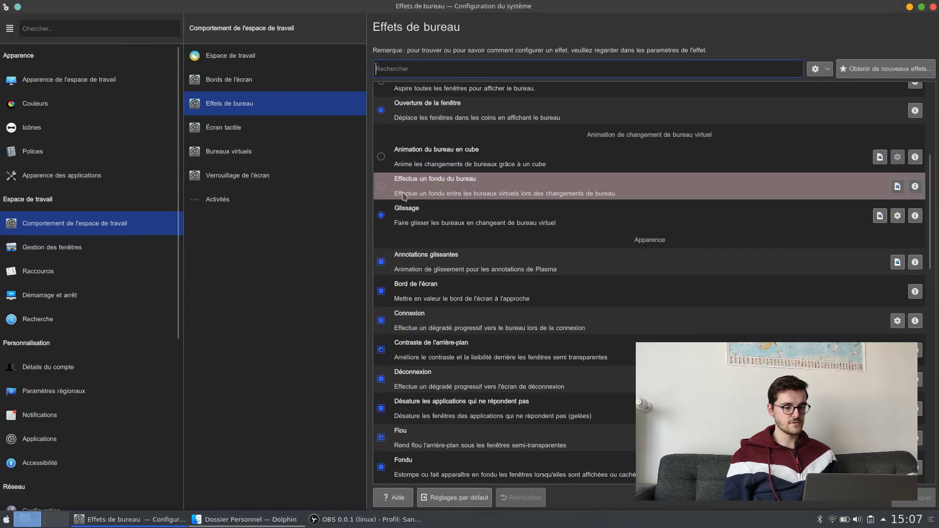
- Try the Effectue un fondu du bureau animation: select it, apply, and switch back and forth between the two virtual desktops
click(382, 187)
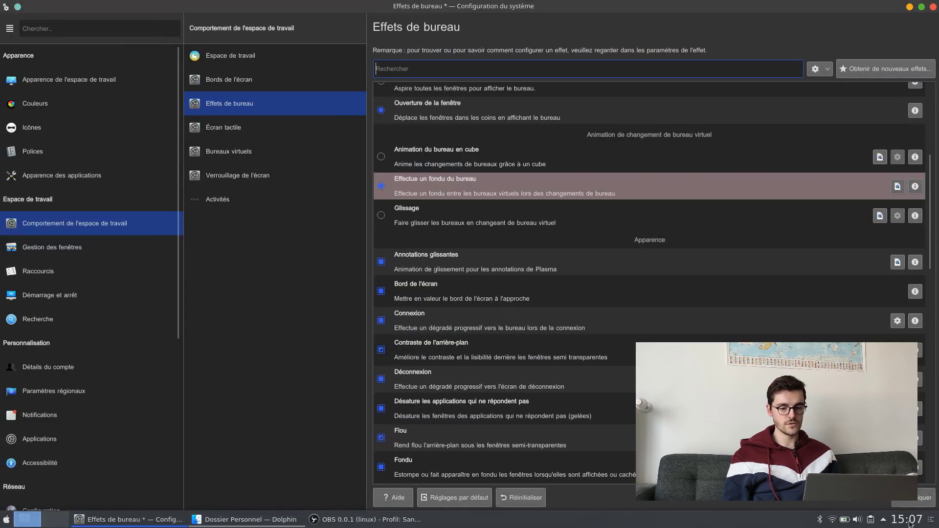
click(924, 498)
key(ctrl+F2)
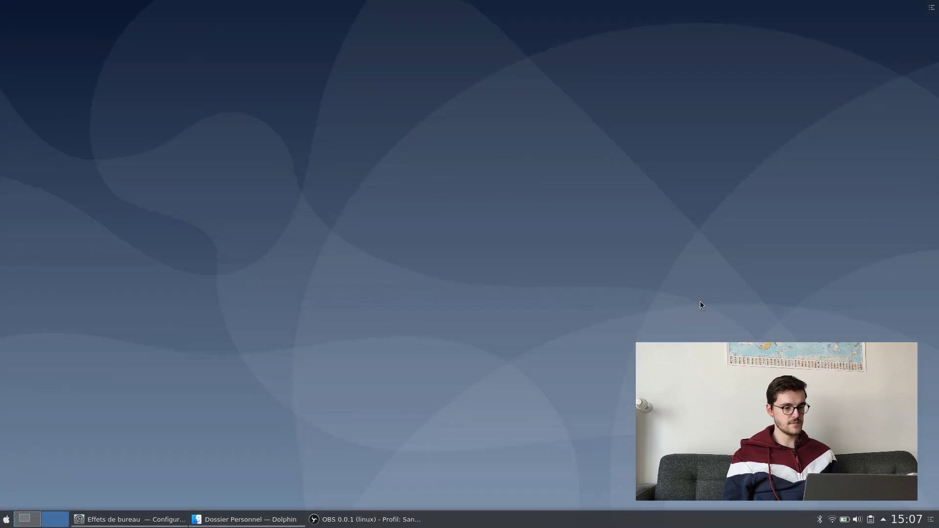
key(ctrl+F1)
key(ctrl+F2)
key(ctrl+F1)
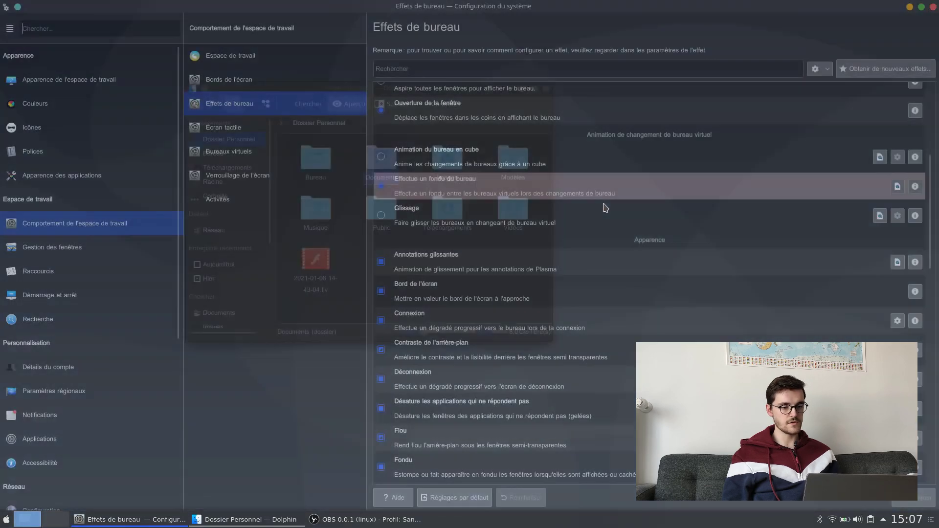
- Try Animation du bureau en cube as the desktop switching animation, apply it, and switch between the two desktops
click(381, 156)
key(super)
key(Escape)
click(896, 507)
key(ctrl+F2)
key(ctrl+F1)
key(ctrl+F2)
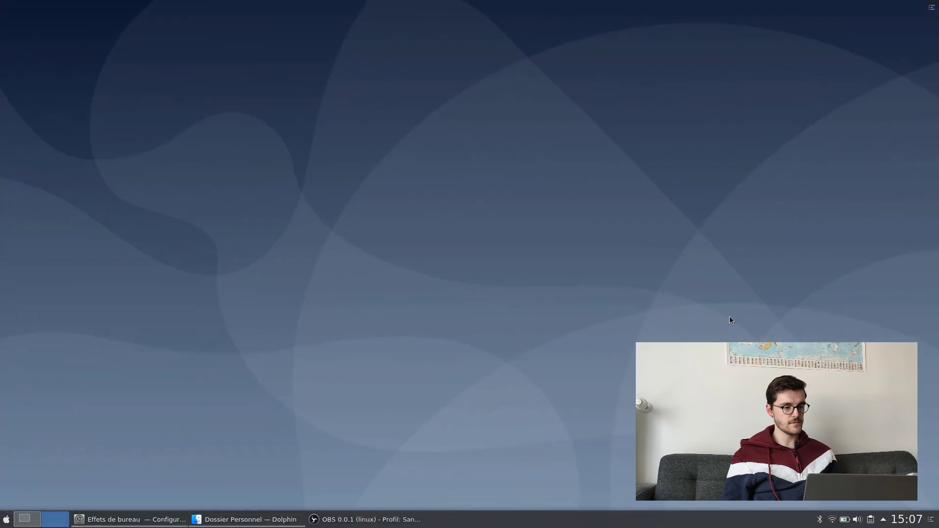
key(ctrl+F1)
- Set the virtual desktop switching animation back to Glissage, apply, and check it by changing desktops
click(382, 216)
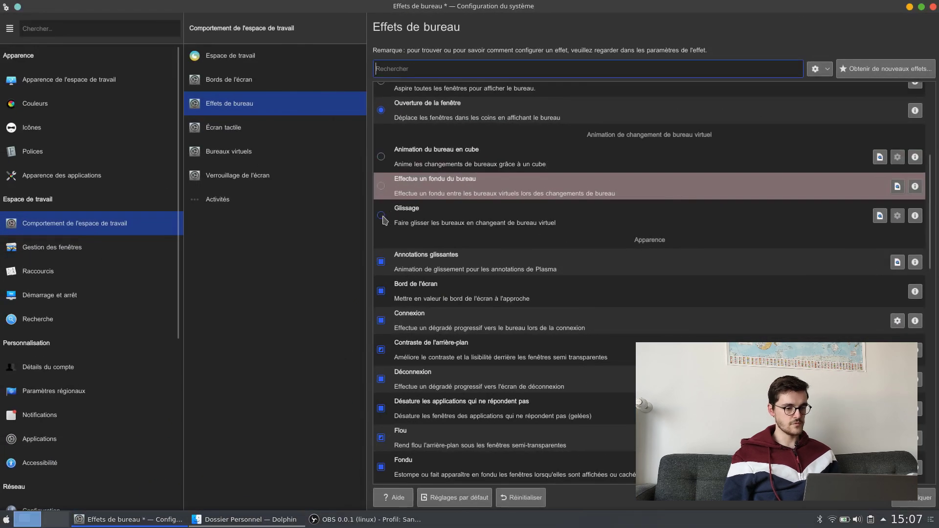
click(916, 504)
key(ctrl+F2)
key(ctrl+F1)
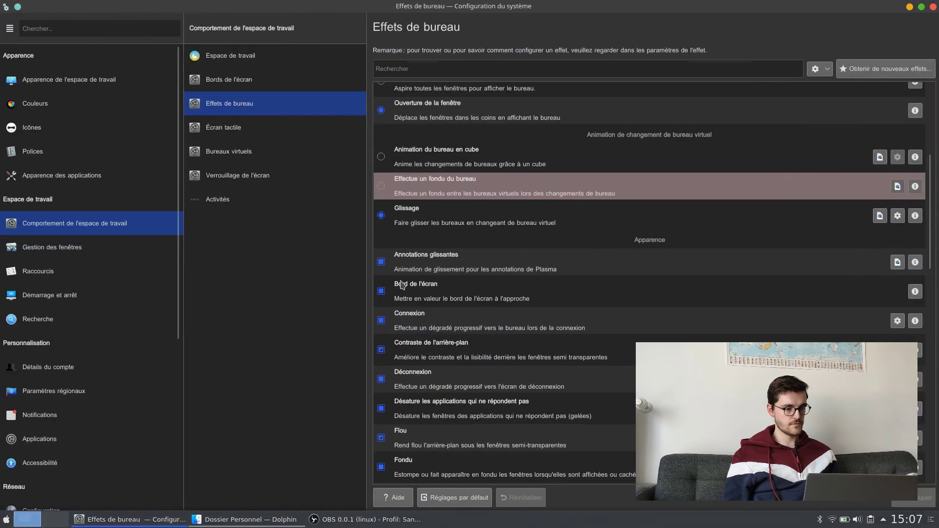
- Toggle the Flou effect and select Lampe Magique as the animation for minimising windows
scroll(494, 255, down, 5)
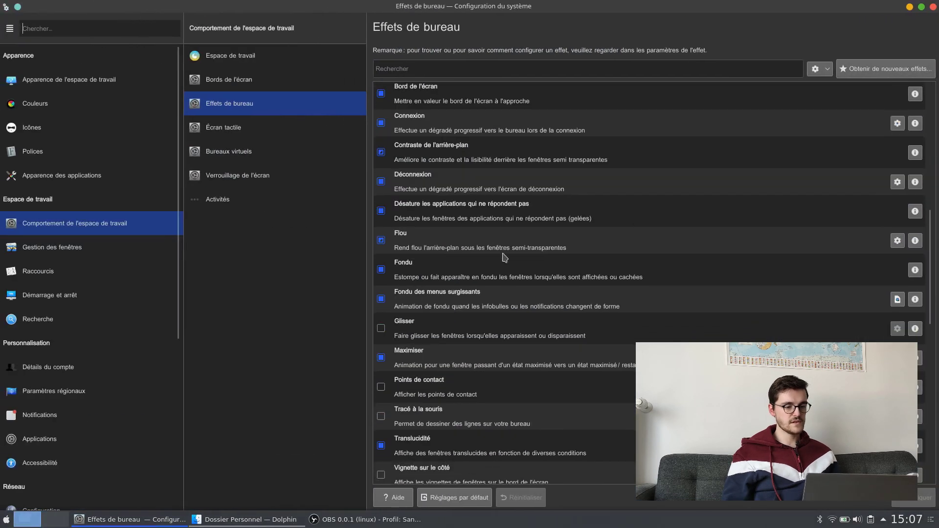
click(381, 241)
scroll(486, 243, down, 8)
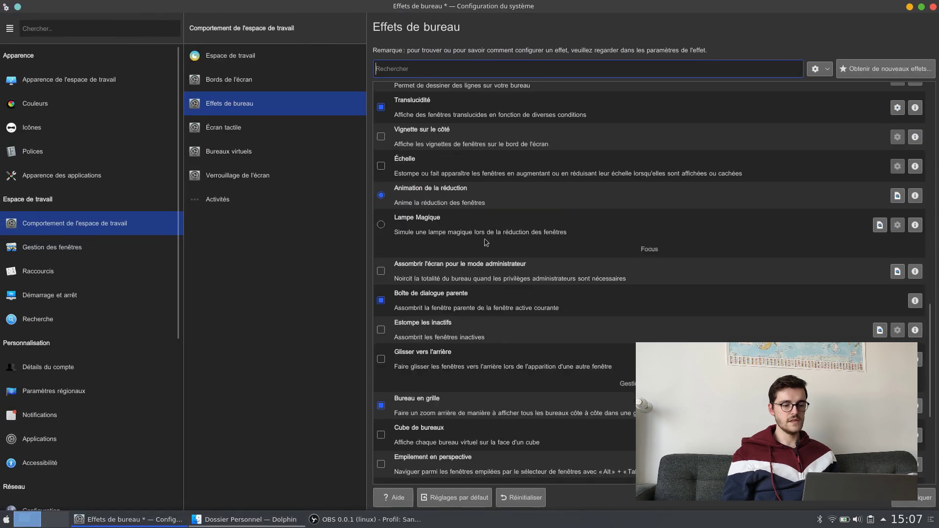
scroll(579, 228, up, 5)
scroll(579, 228, down, 2)
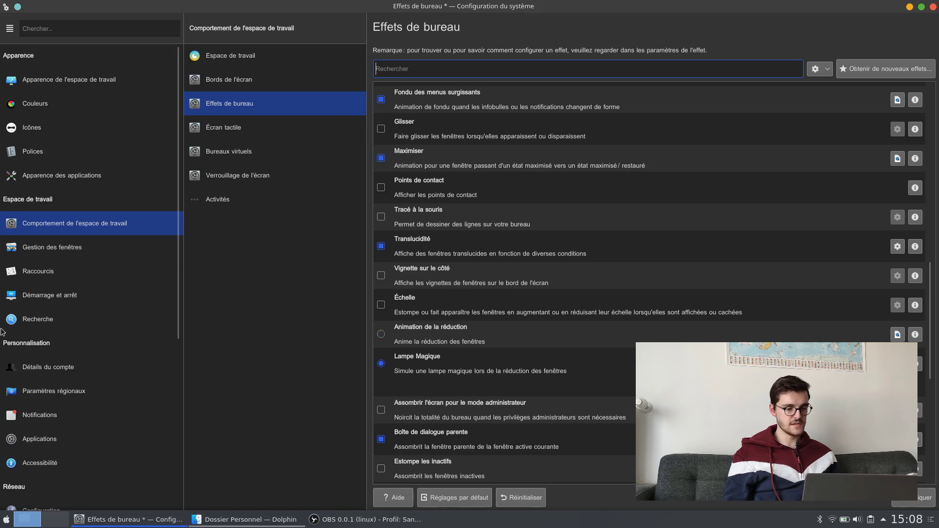
- Apply the effect changes and open Konsole, minimising and restoring its window to test the Lampe Magique animation
click(4, 522)
text(kons)
key(Return)
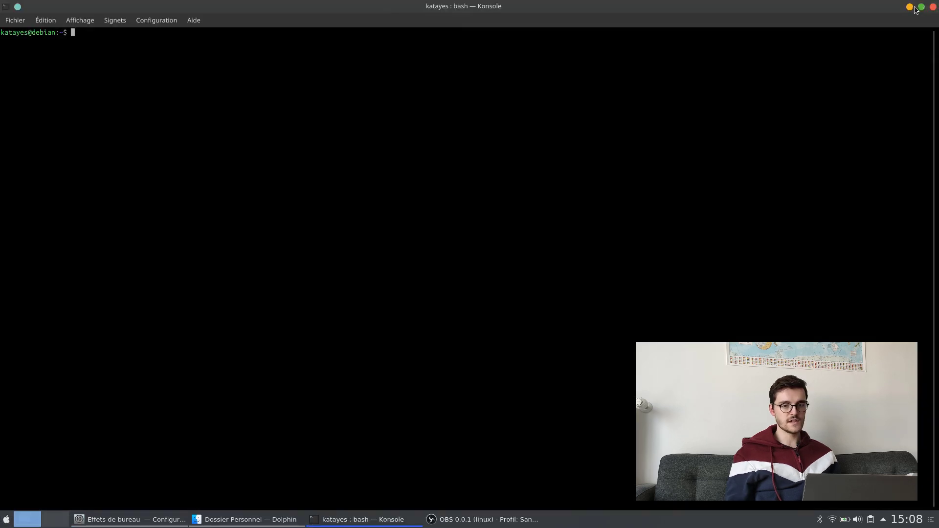
click(911, 7)
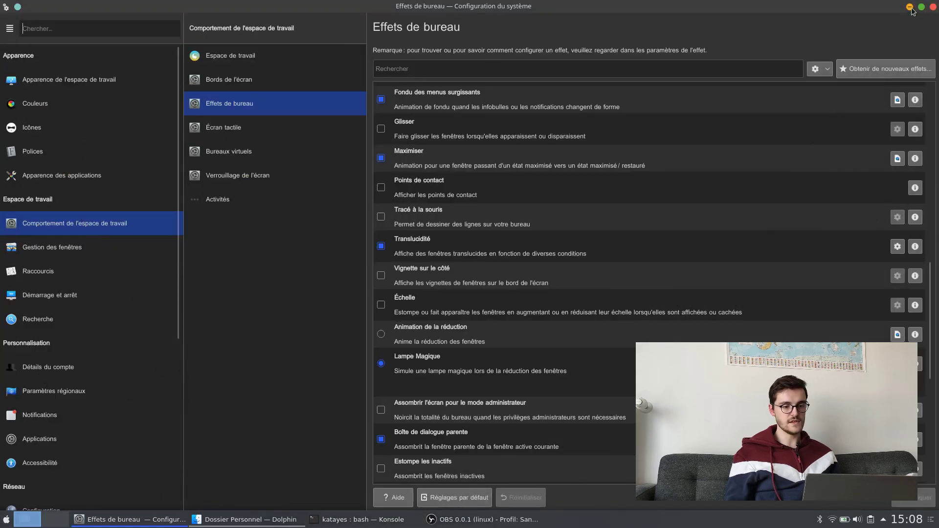
click(329, 521)
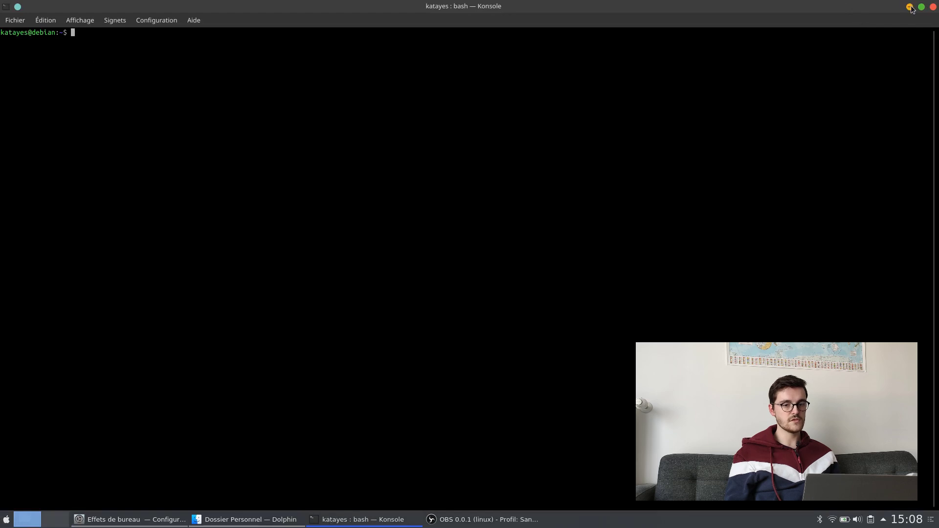
click(910, 7)
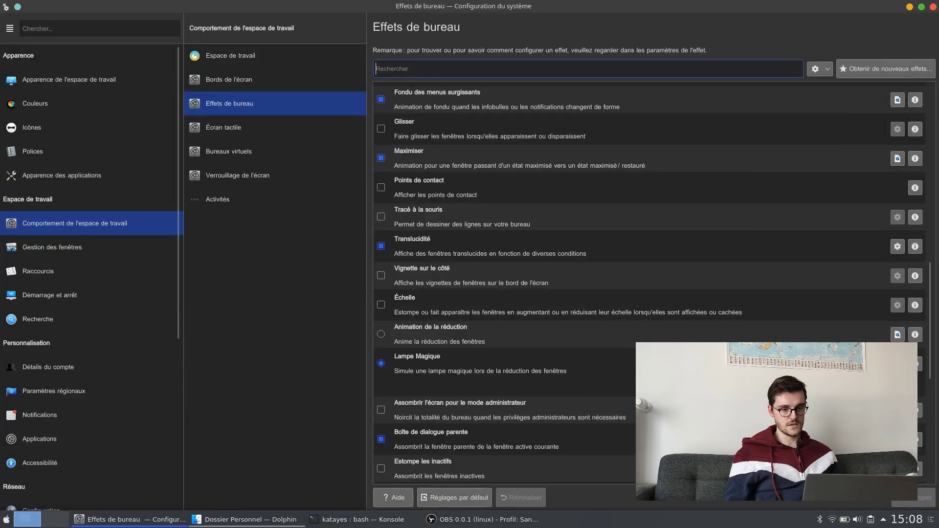
- Set the Lampe Magique animation duration to 400 millisecondes and test it by repeatedly restoring and minimising Konsole
click(897, 364)
text(400 millisecondes)
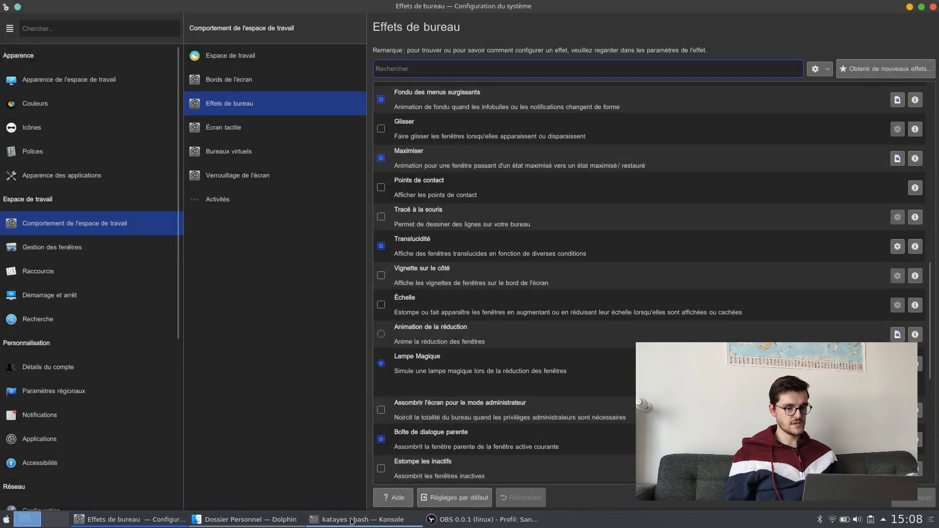
click(351, 519)
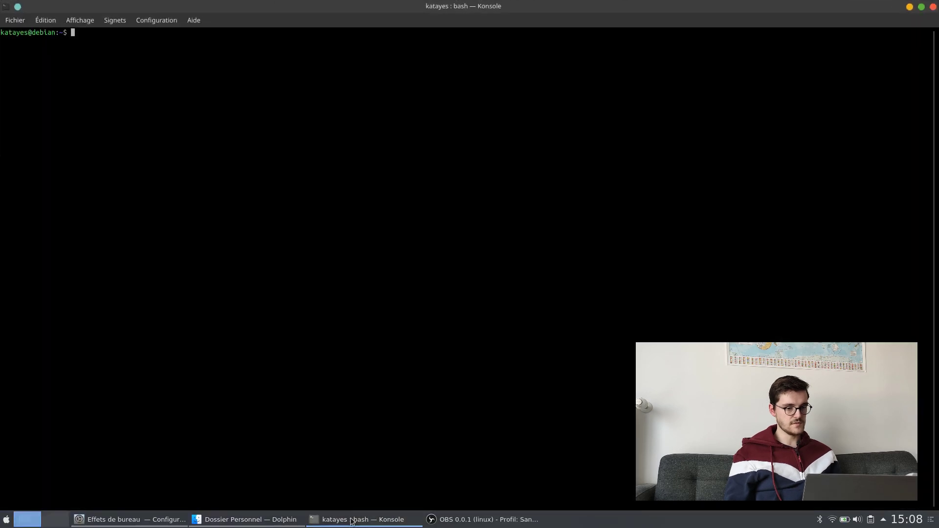
click(351, 520)
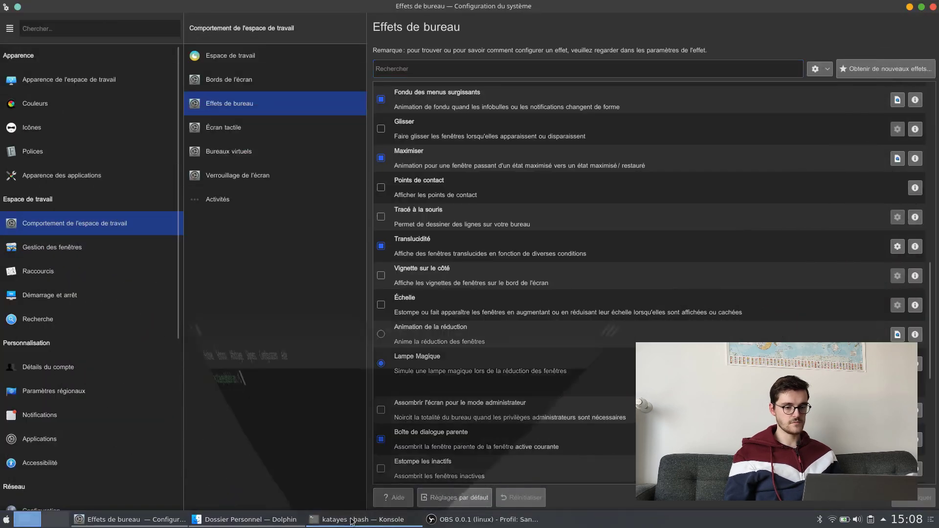
click(351, 519)
click(352, 521)
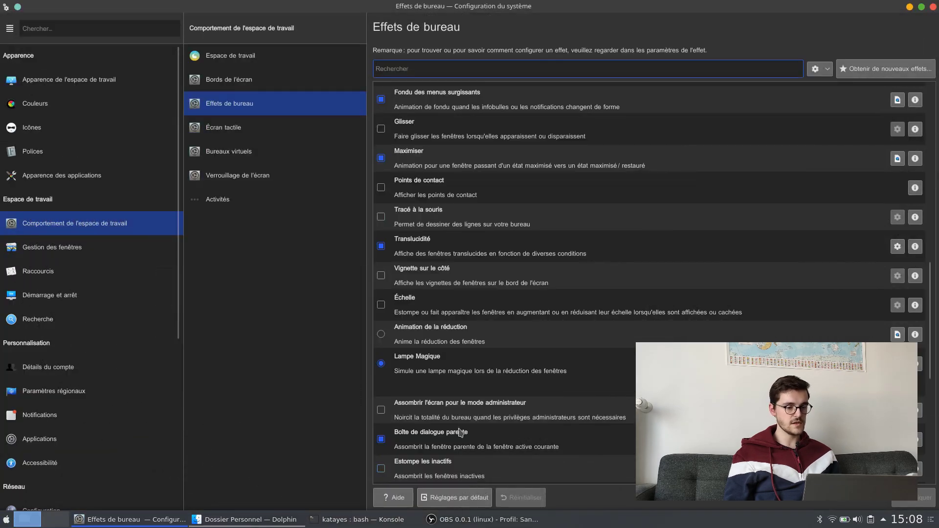
- Enable the Fenêtres en gélatine effect in the Ornements section of the desktop effects
scroll(489, 352, down, 6)
scroll(533, 343, up, 2)
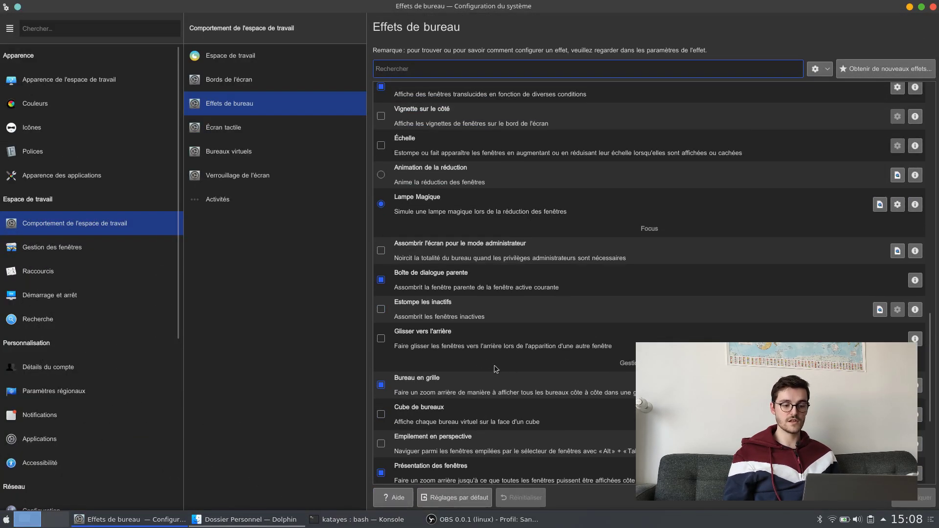
scroll(495, 369, down, 5)
scroll(514, 332, down, 1)
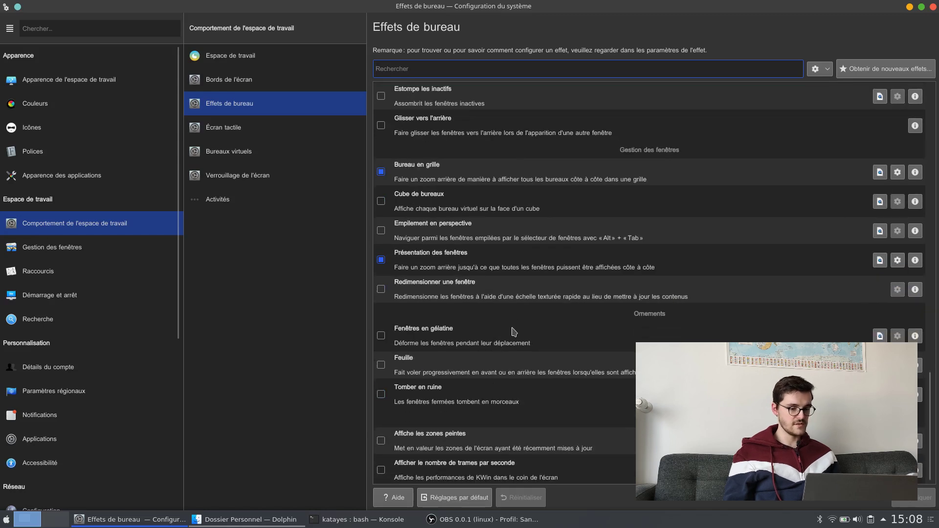
click(382, 336)
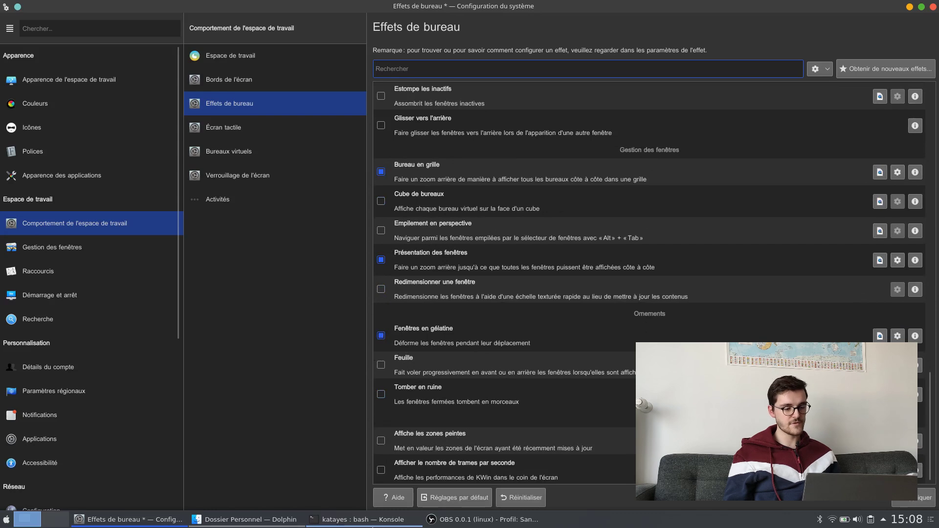
- Bring up Konsole unmaximised, apply the Fenêtres en gélatine effect, and move the Konsole window around to test it
click(363, 519)
click(922, 7)
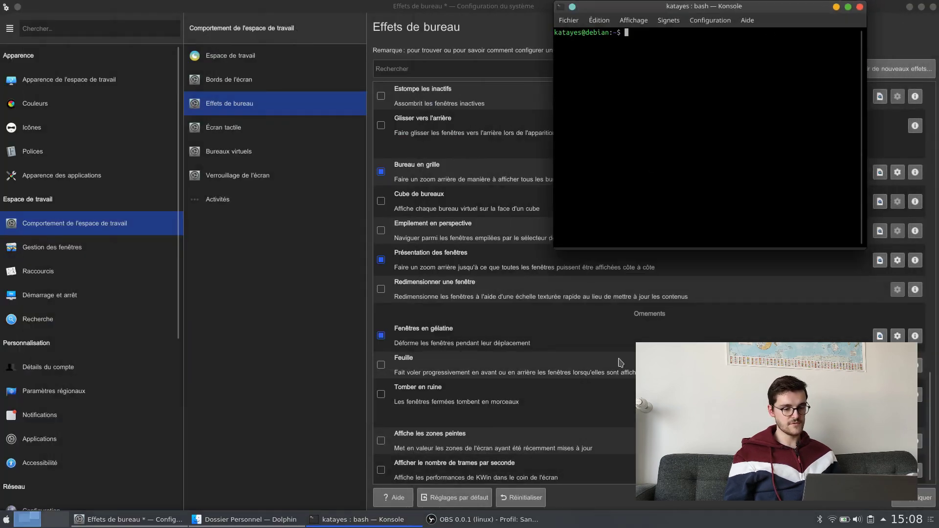
click(904, 502)
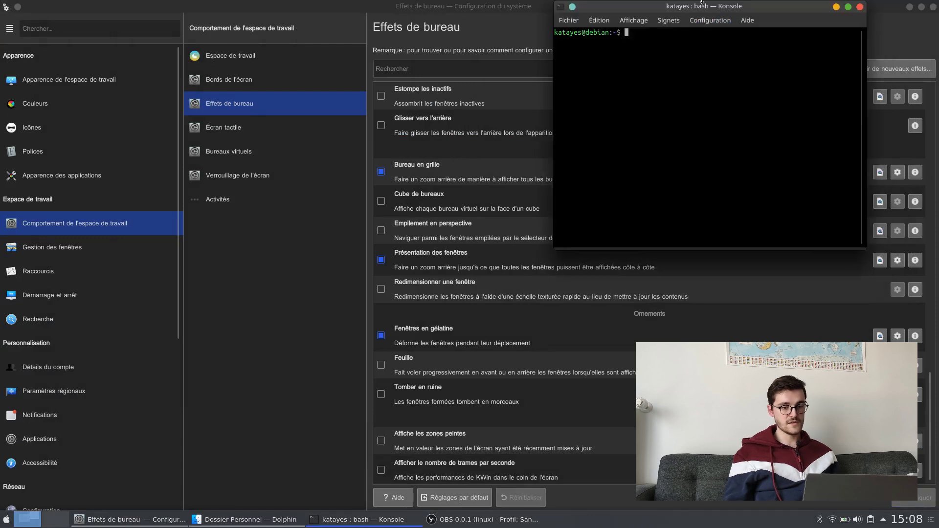
drag(703, 12, 392, 74)
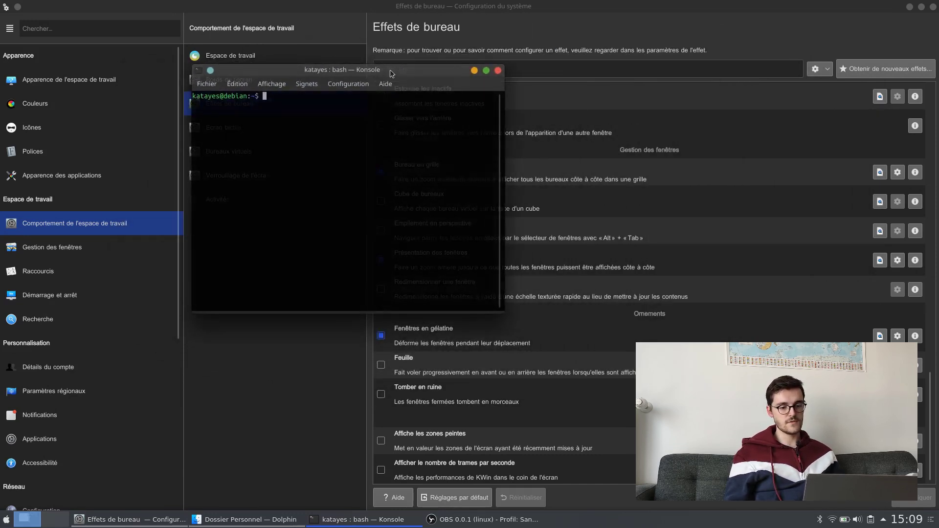
click(833, 277)
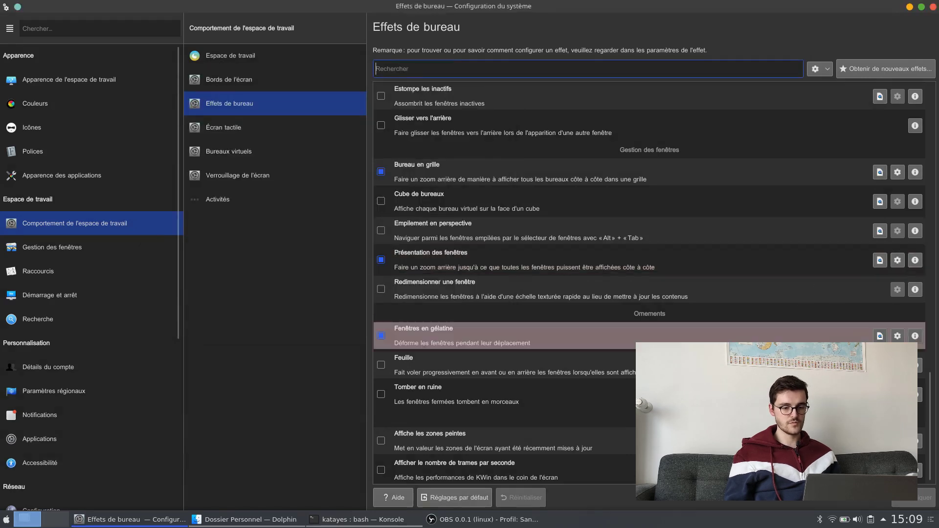
- Set the Tremblement of Fenêtres en gélatine to its maximum, apply, and test it by moving the Konsole window
click(897, 336)
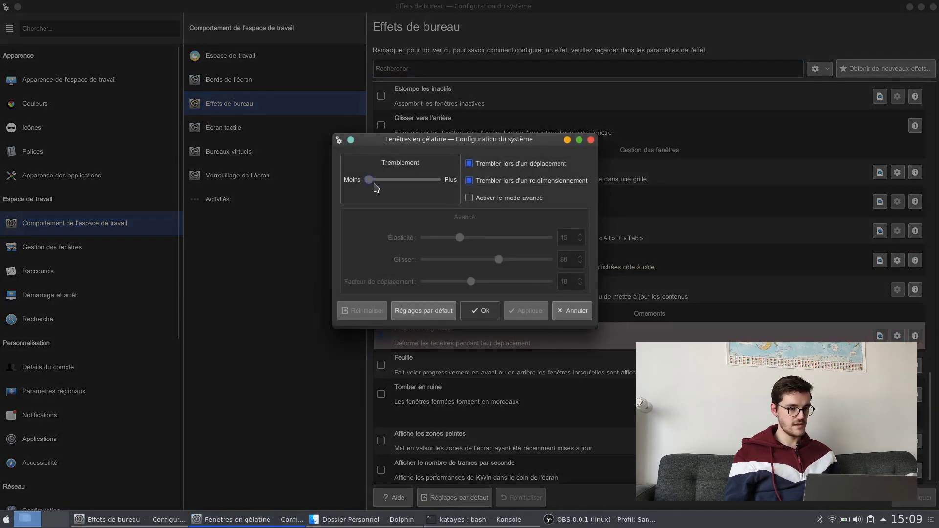
drag(369, 181, 438, 181)
click(514, 308)
key(alt+Tab)
drag(365, 65, 323, 83)
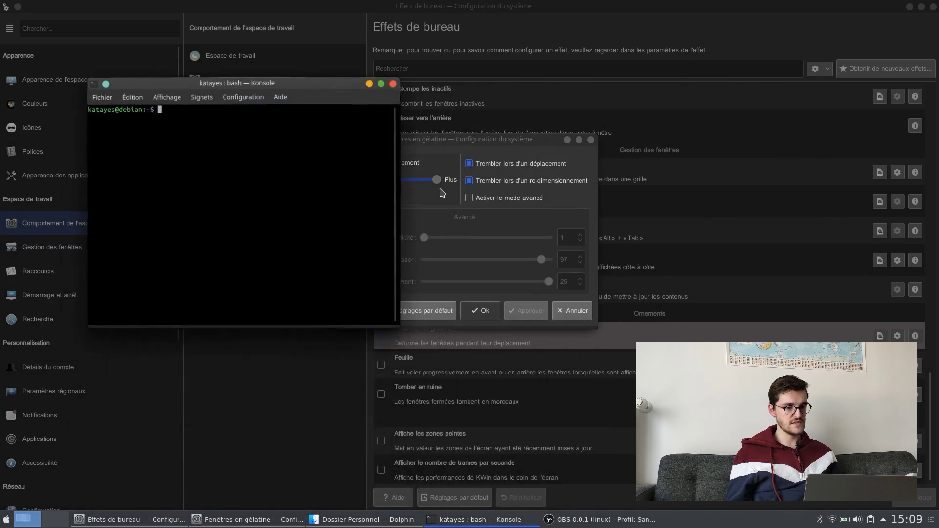
- Activate the advanced mode of Fenêtres en gélatine, set Élasticité to 50, apply, and test it by moving the Konsole window
click(450, 196)
click(479, 201)
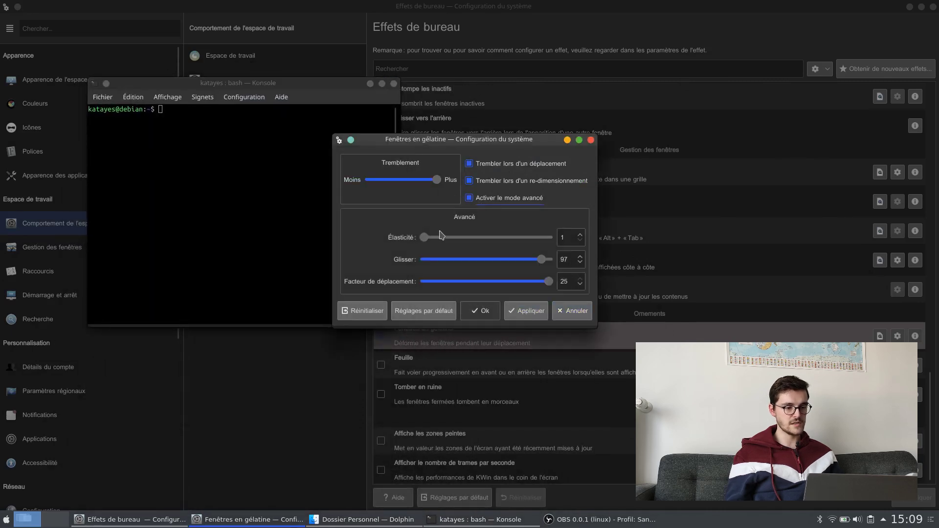
drag(425, 237, 550, 238)
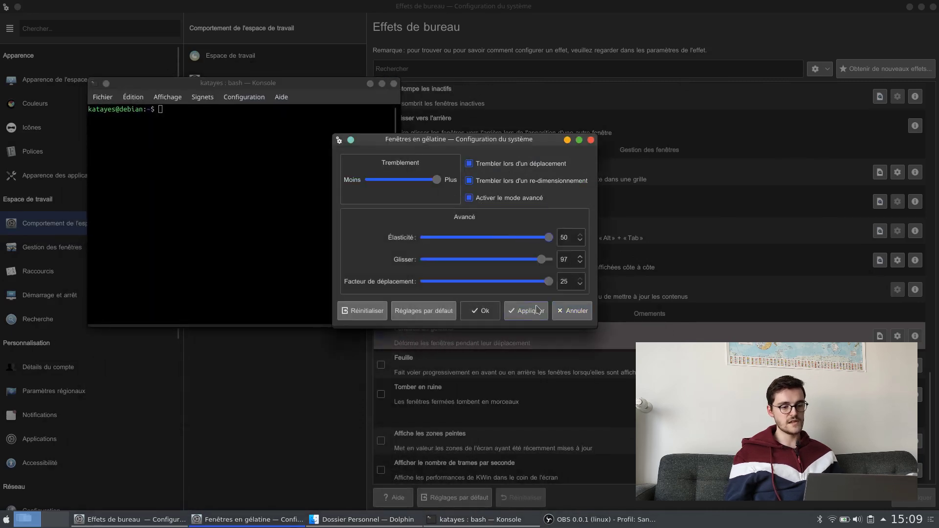
click(536, 311)
drag(289, 82, 479, 171)
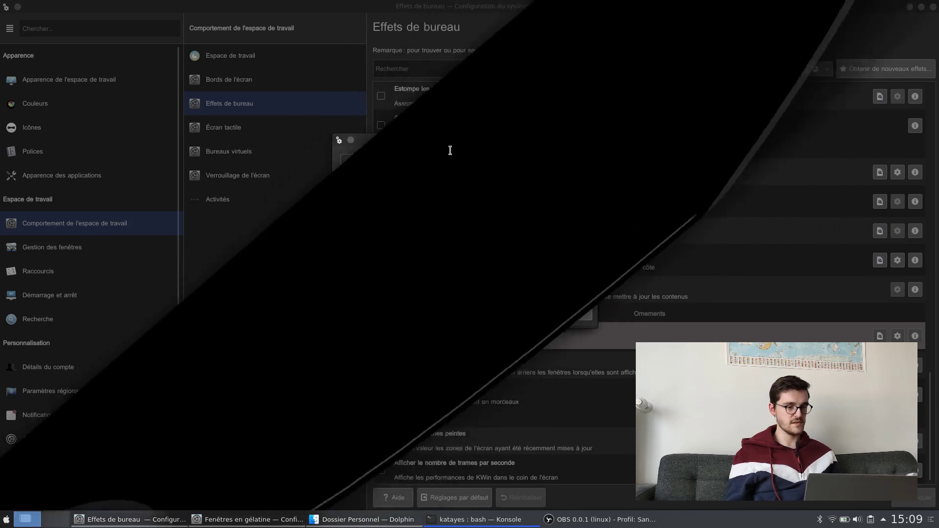
click(591, 240)
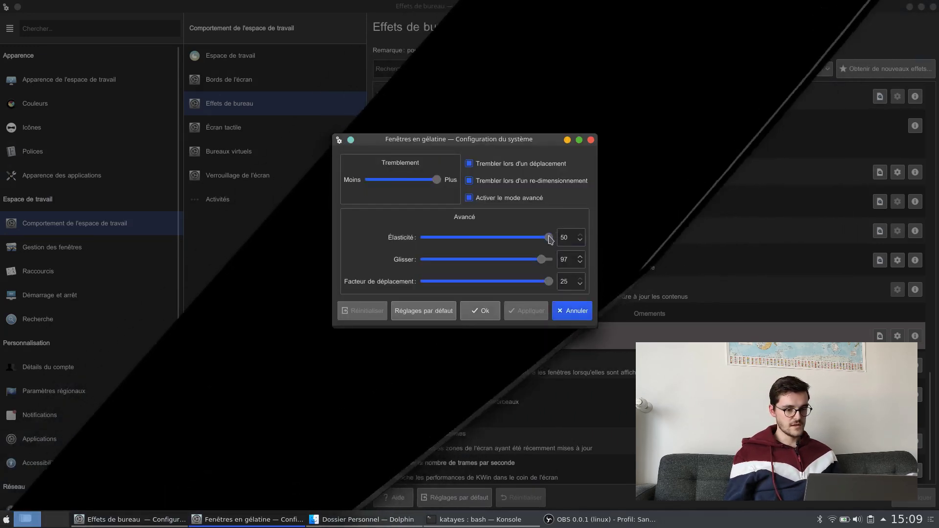
- Lower the Élasticité of Fenêtres en gélatine to 3, apply, and test it by moving the Konsole window
drag(549, 238, 452, 248)
drag(421, 243, 430, 243)
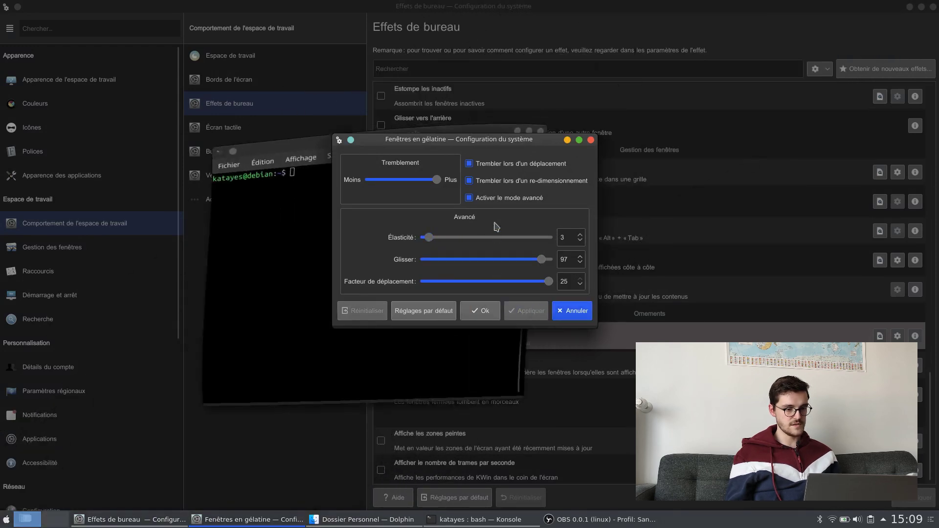
- Reduce the Tremblement of Fenêtres en gélatine to its minimum, apply, and move the Konsole window to test it
drag(436, 181, 377, 188)
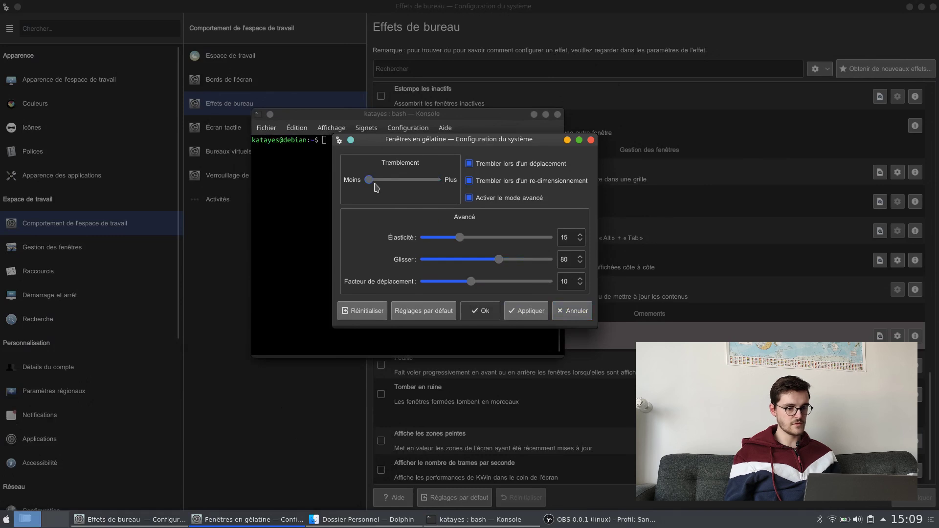
click(521, 310)
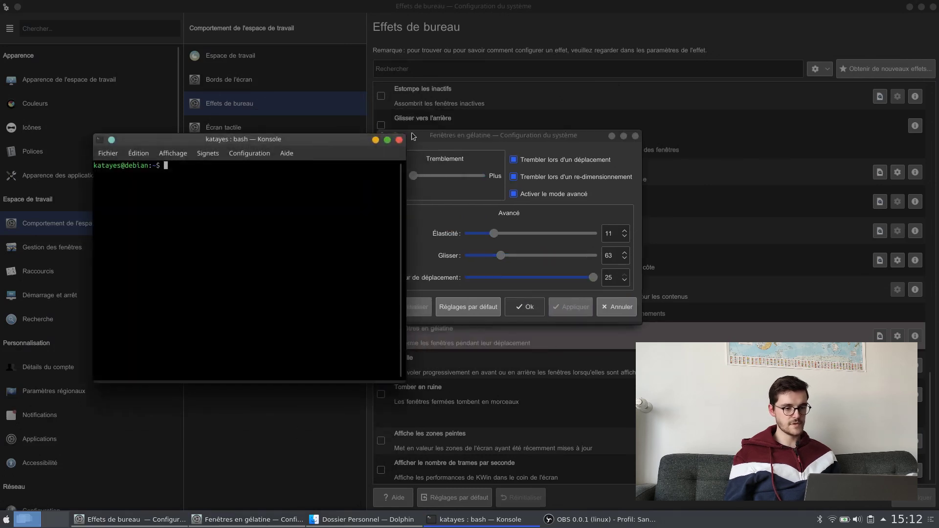
click(506, 140)
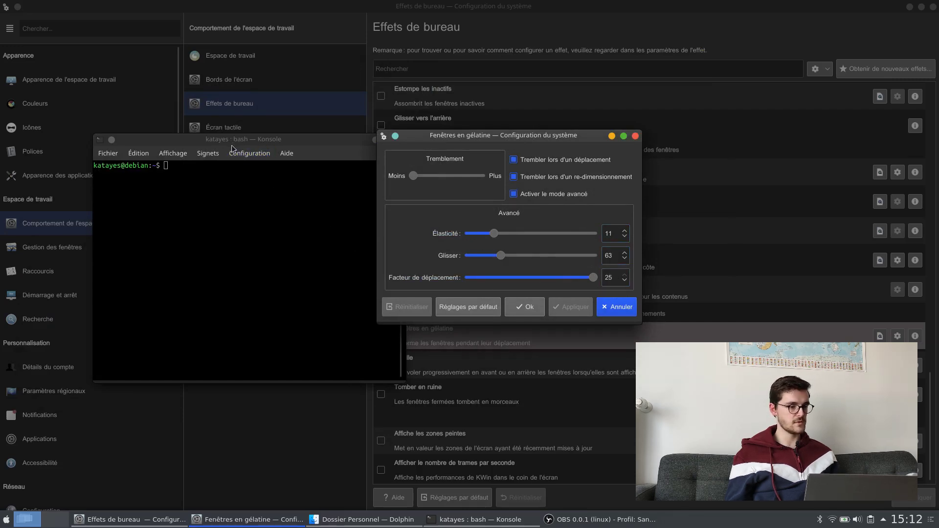
drag(233, 143, 318, 105)
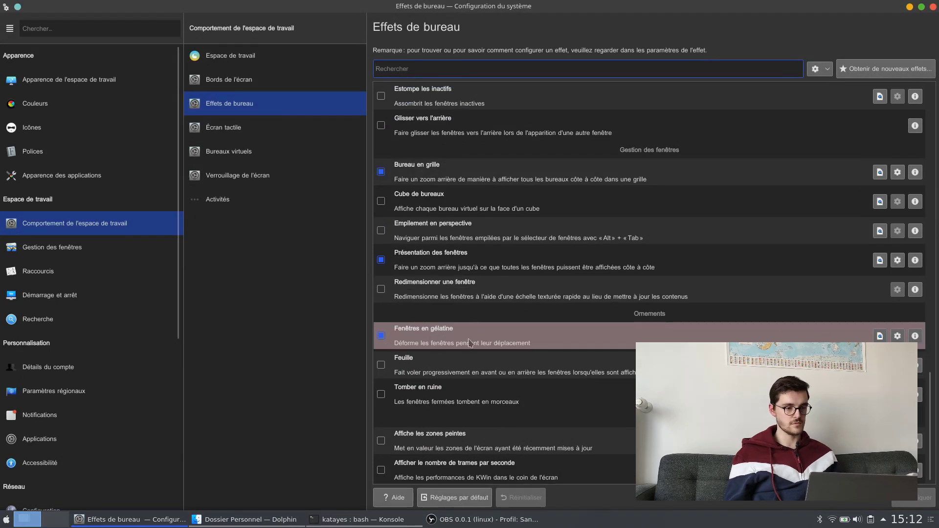
- Enable the Tomber en ruine effect, apply it, and close the Konsole window to test it
click(381, 394)
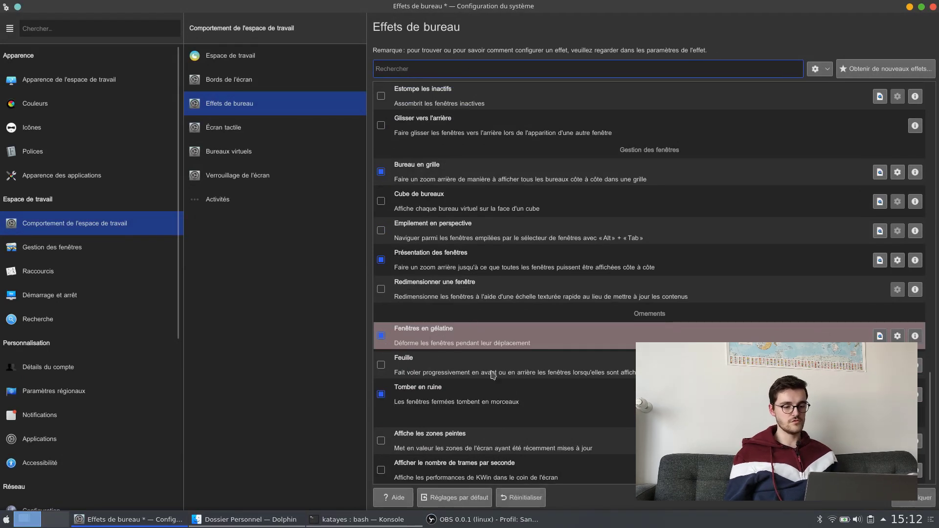
key(alt+Tab)
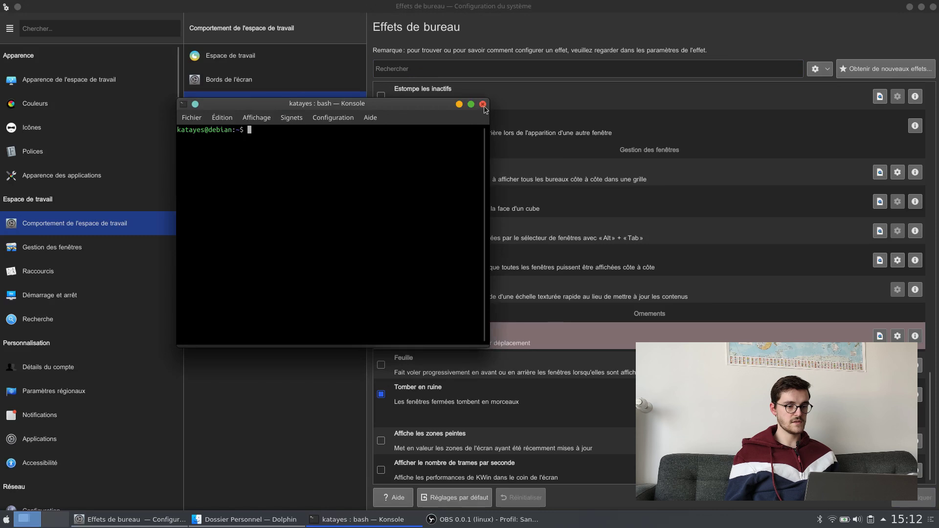
click(483, 105)
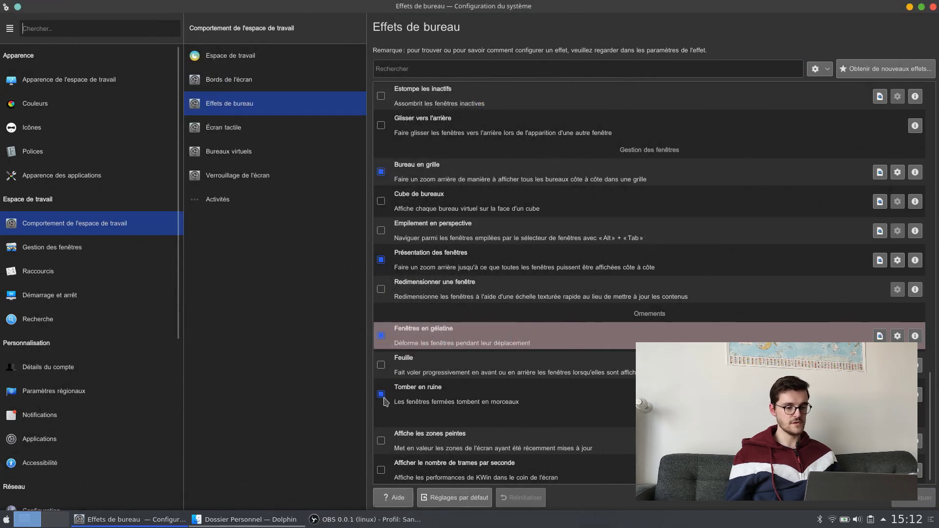
- Enable and apply the Glisser vers l'arrière effect in the Focus section, then place a new Konsole window overlapping Dolphin
scroll(386, 313, up, 5)
click(381, 306)
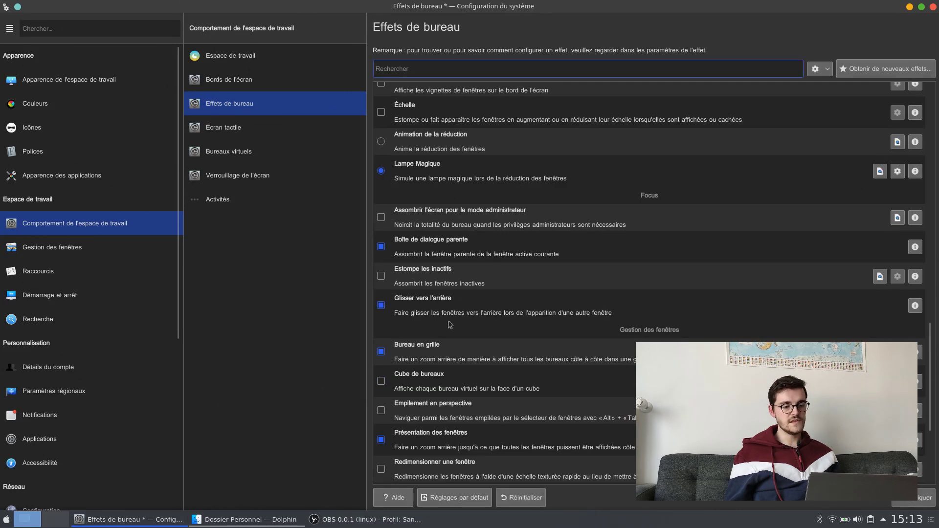
click(917, 502)
key(alt+Tab)
key(ctrl+alt+t)
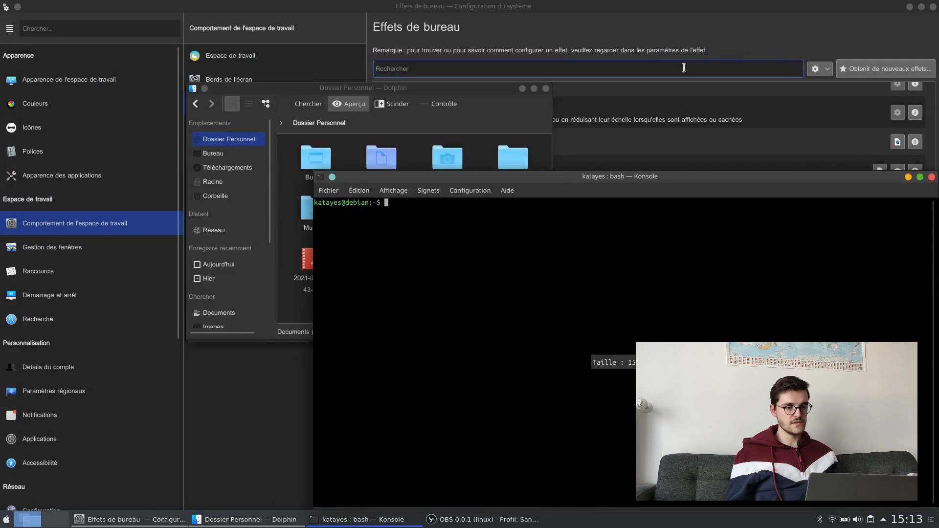
drag(642, 176, 610, 92)
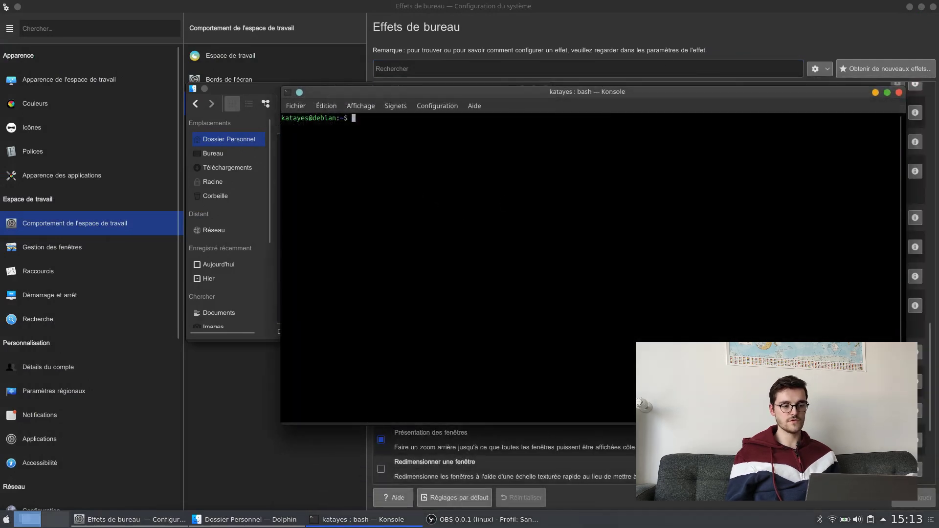
- Switch back and forth between the overlapping Konsole and Dolphin windows to test the Glisser vers l'arrière effect
key(alt+Tab)
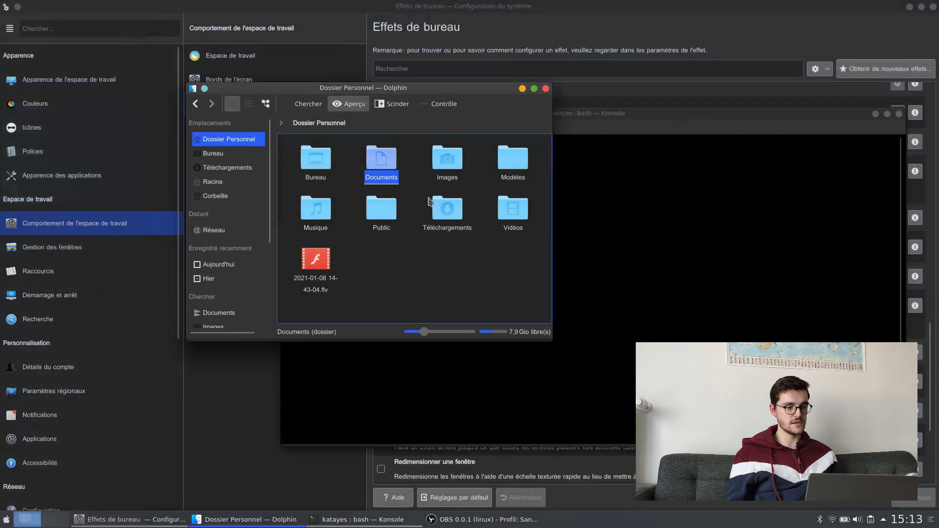
key(alt+Tab)
key(alt+Tab)
key(alt+Tab)
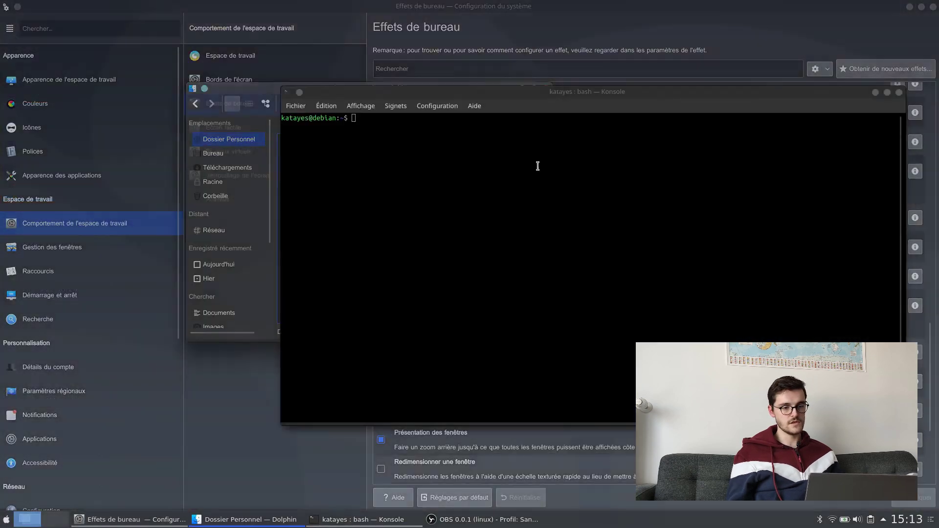
key(alt+Tab)
key(alt+Tab)
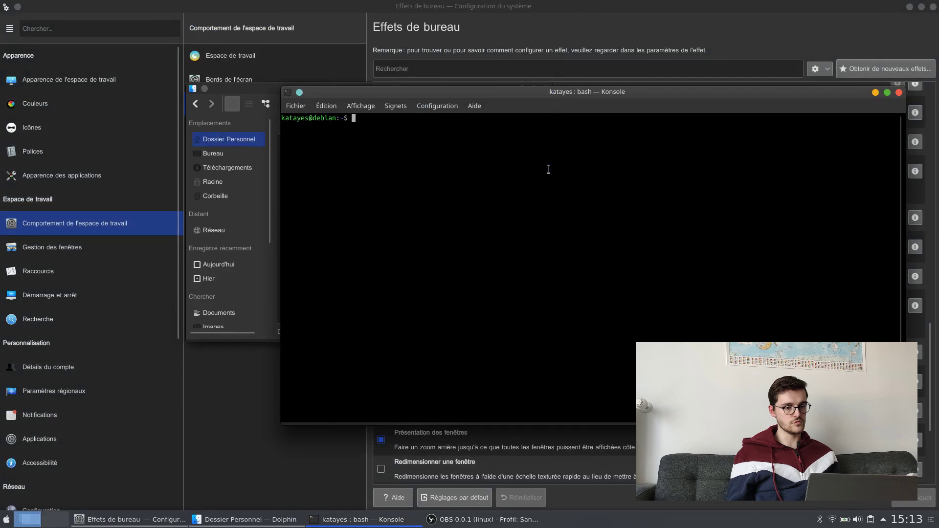
key(alt+Tab)
key(alt+Tab)
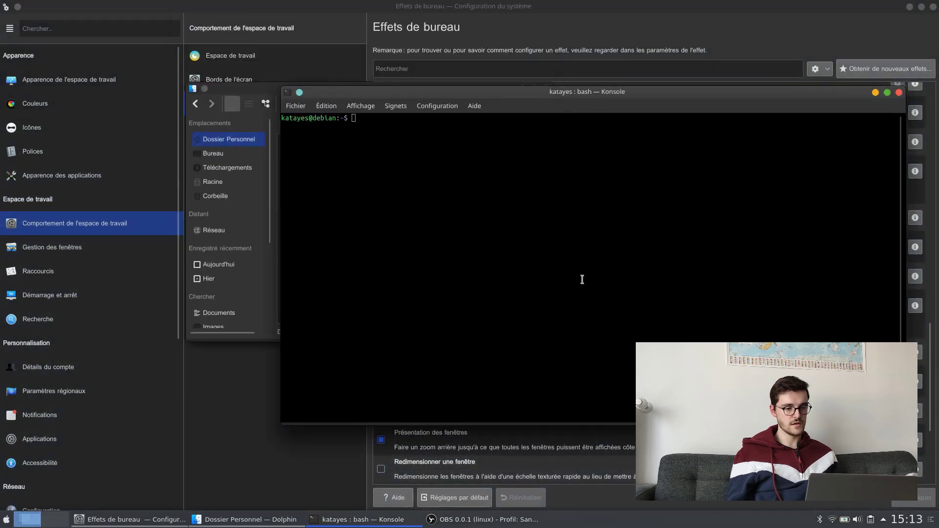
key(alt+Tab)
key(alt+Tab)
- Look through the Écran tactile and Bureaux virtuels pages of the workspace behaviour settings
scroll(606, 226, up, 15)
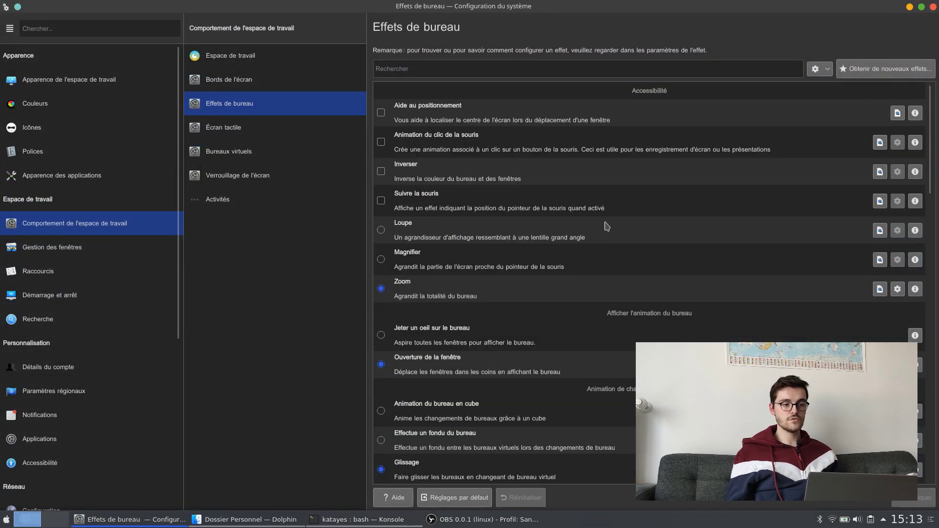
click(258, 131)
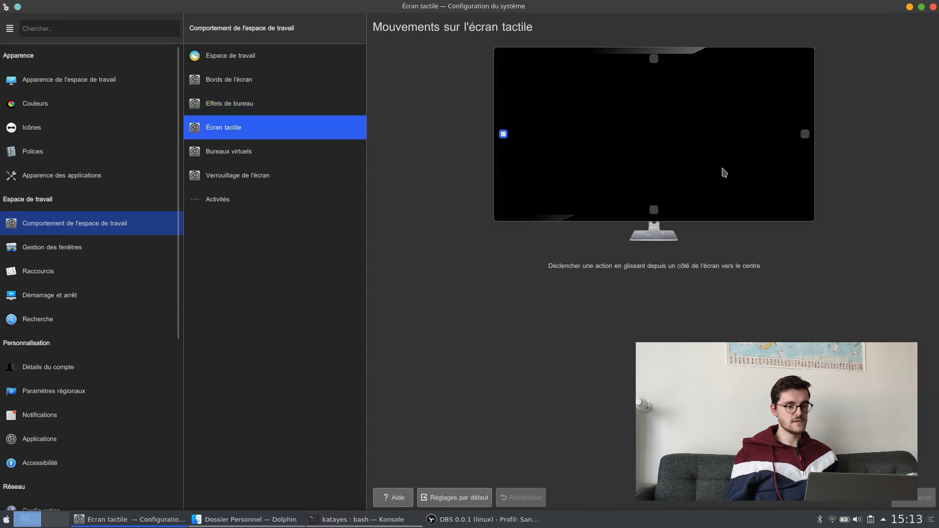
click(260, 152)
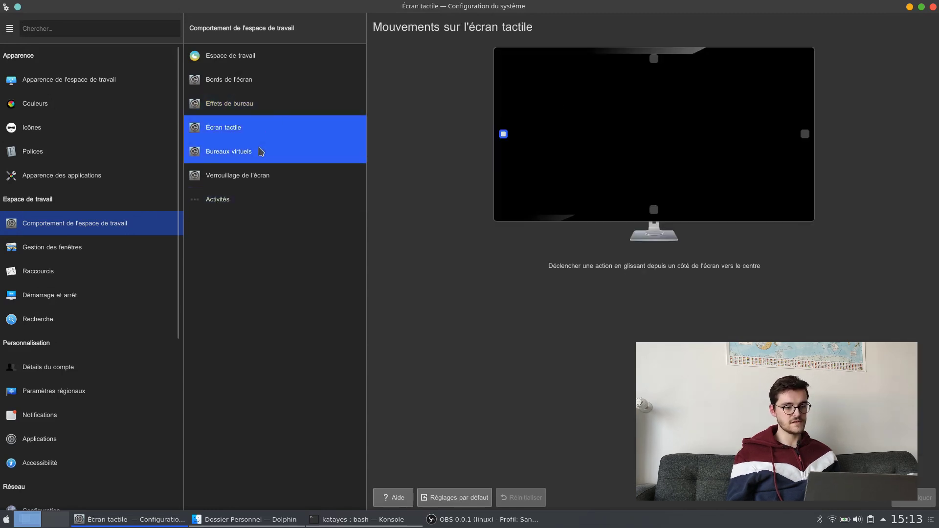
- Set the lock screen's wallpaper to the night sky image with dark mountains and apply it
click(275, 176)
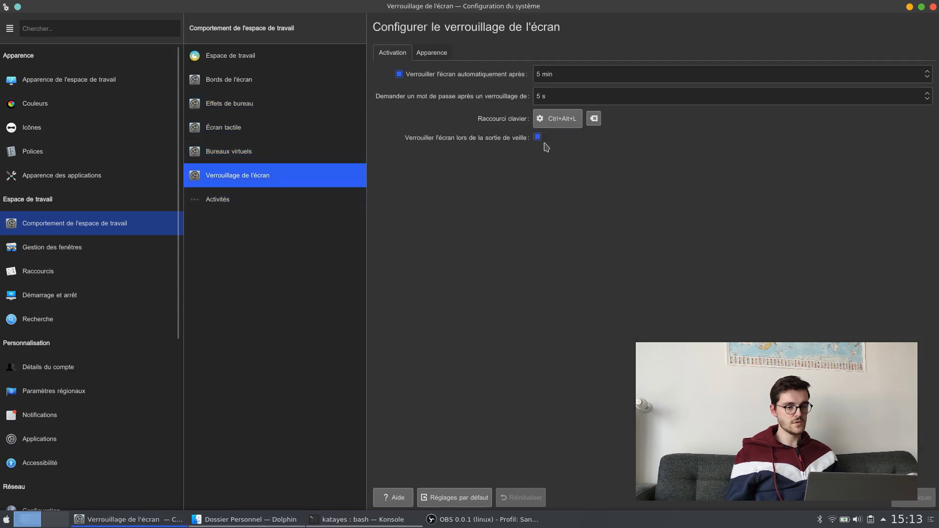
click(432, 55)
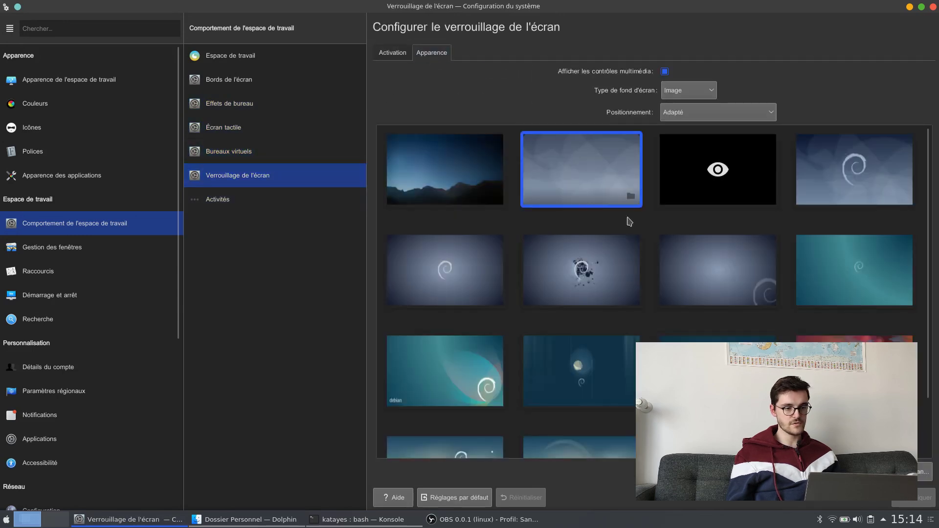
click(445, 170)
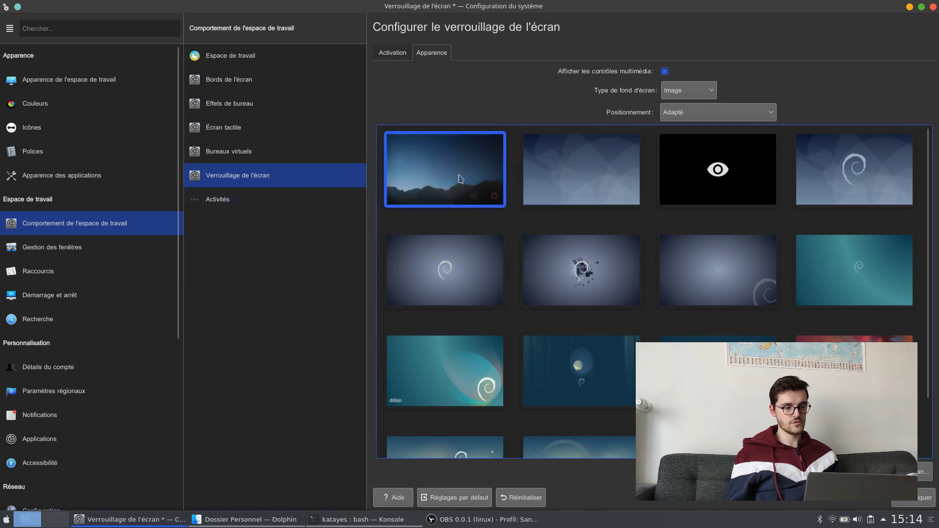
click(914, 498)
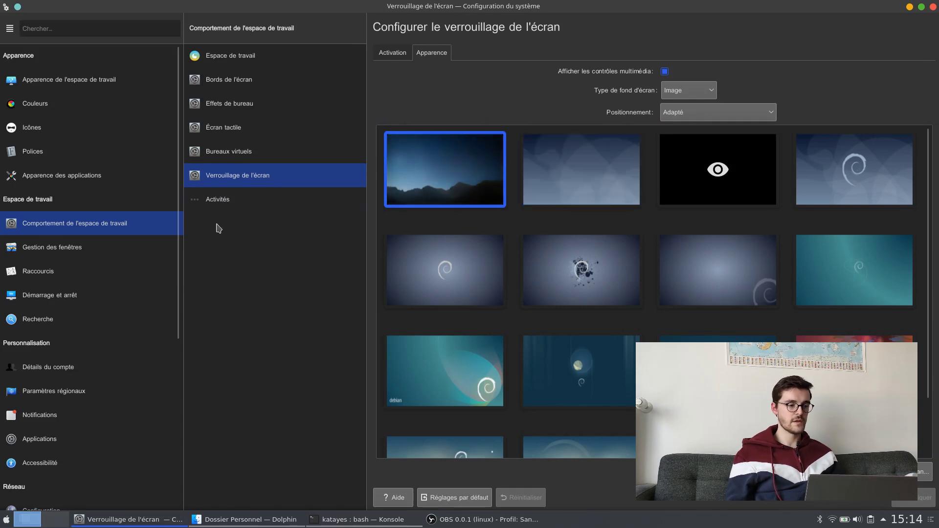
- Review the window behaviour settings under Gestion des fenêtres, including window actions, Déplacement and Avancé
click(80, 252)
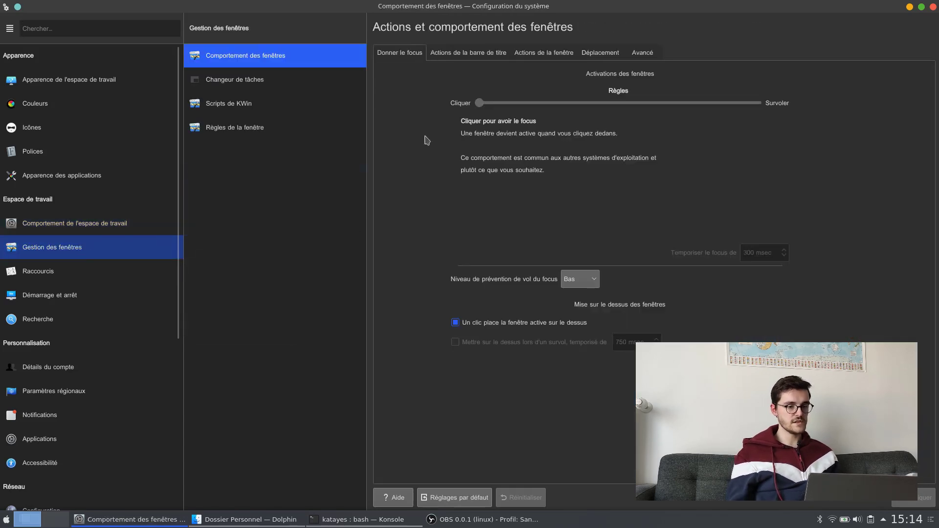
click(544, 53)
click(606, 55)
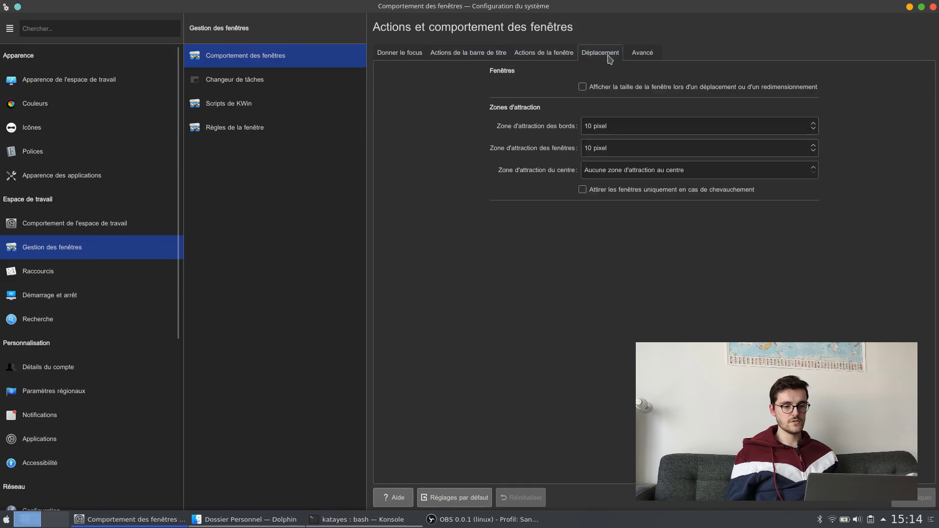
click(643, 54)
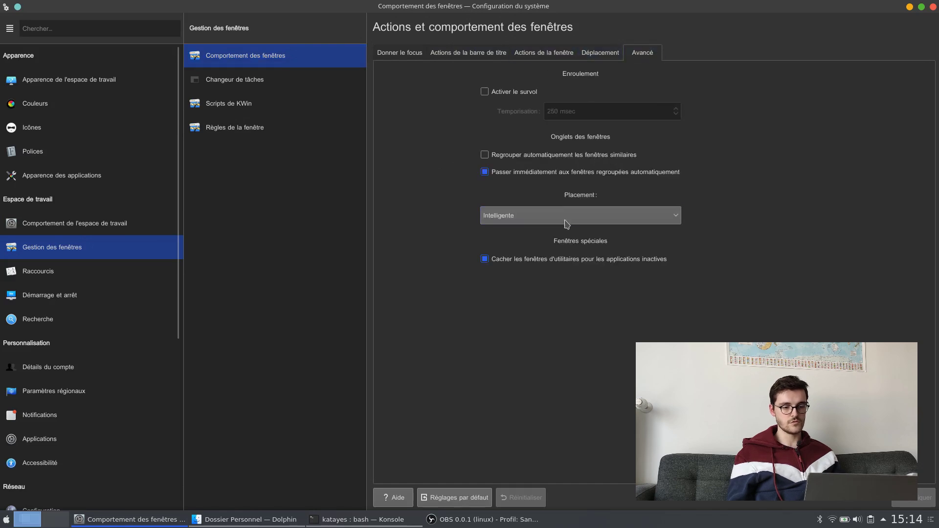
- Examine the Changeur de tâches settings with the Brise visualisation and preview it by cycling through the open windows
click(337, 82)
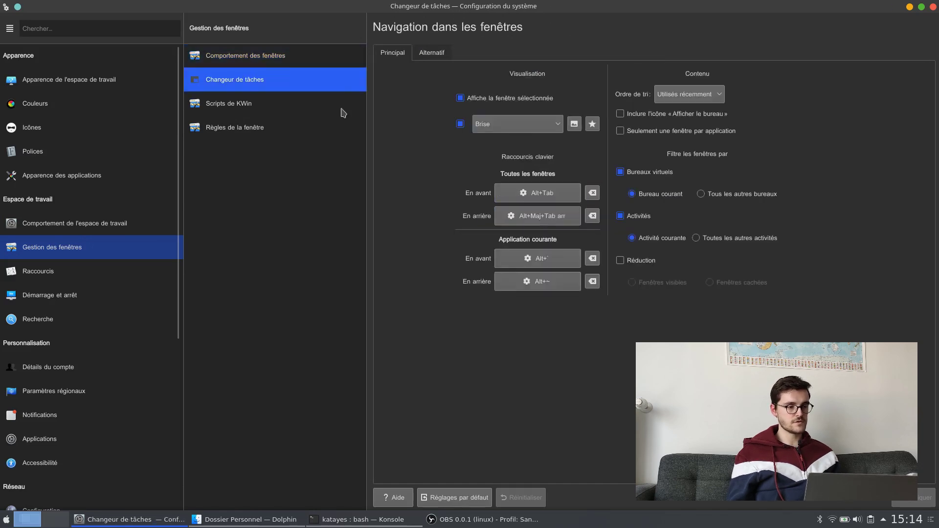
click(543, 126)
click(543, 128)
key(alt+Tab)
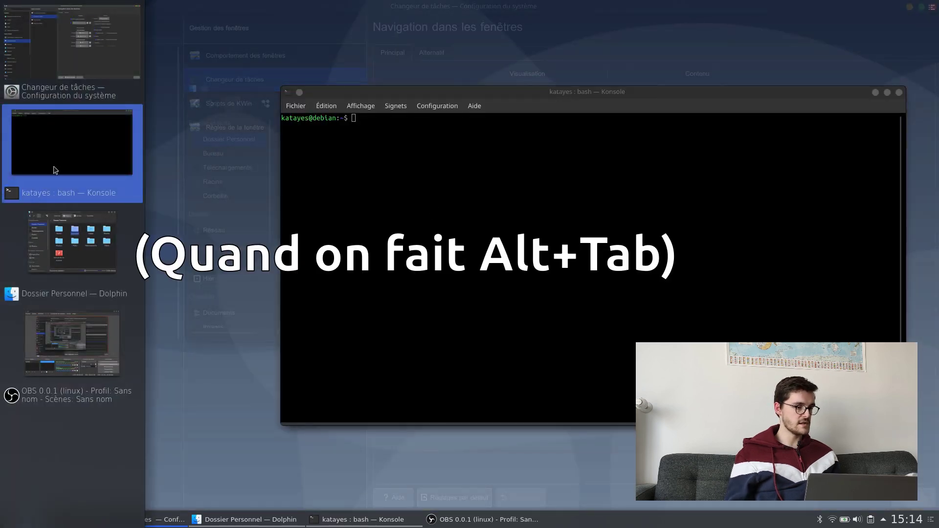
key(alt+Tab)
key(alt+Tab)
key(alt+Tab)
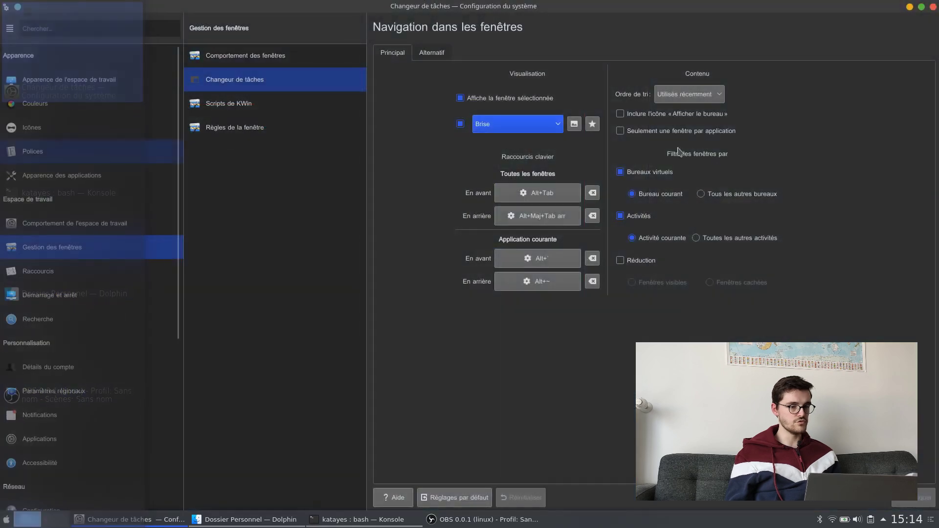
- Install the MediumRoundedDark task switcher from the online extensions, select it as the visualisation, and apply
click(592, 125)
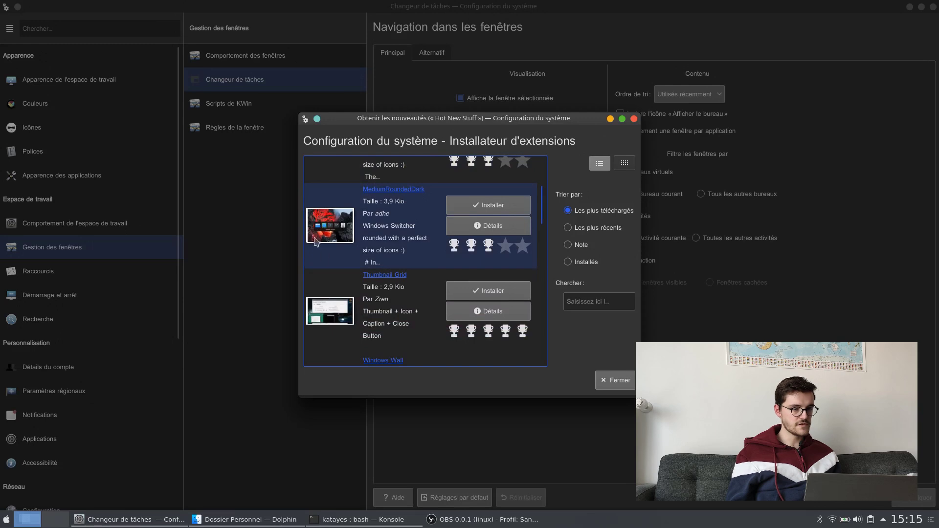
click(503, 206)
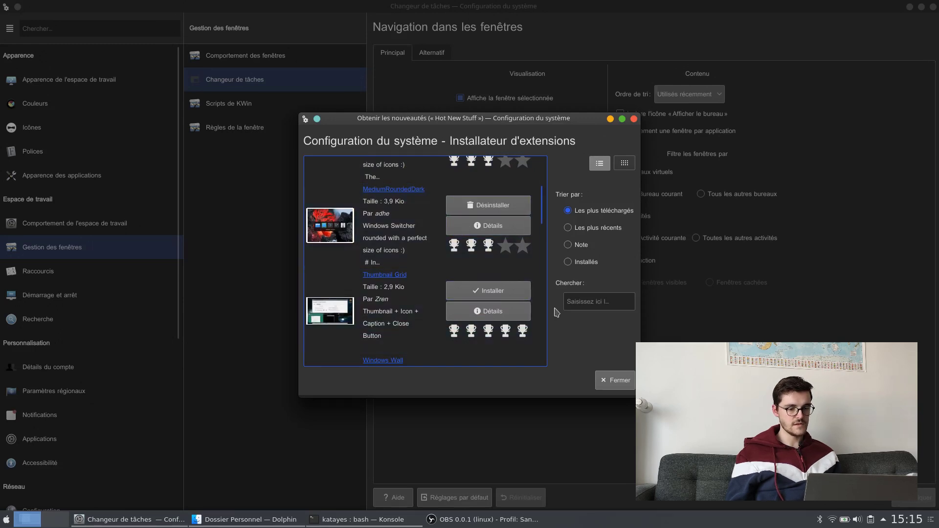
click(605, 375)
click(914, 505)
- Cycle through the open windows to test the MediumRoundedDark switcher, then return to the Changeur de tâches settings
key(alt+Tab)
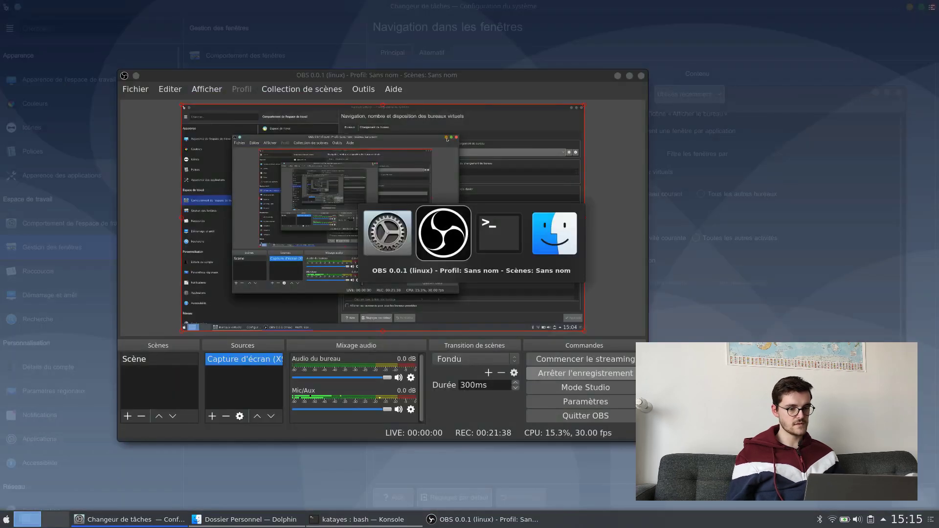
key(alt+Tab)
key(alt+Tab)
key(alt+Tab)
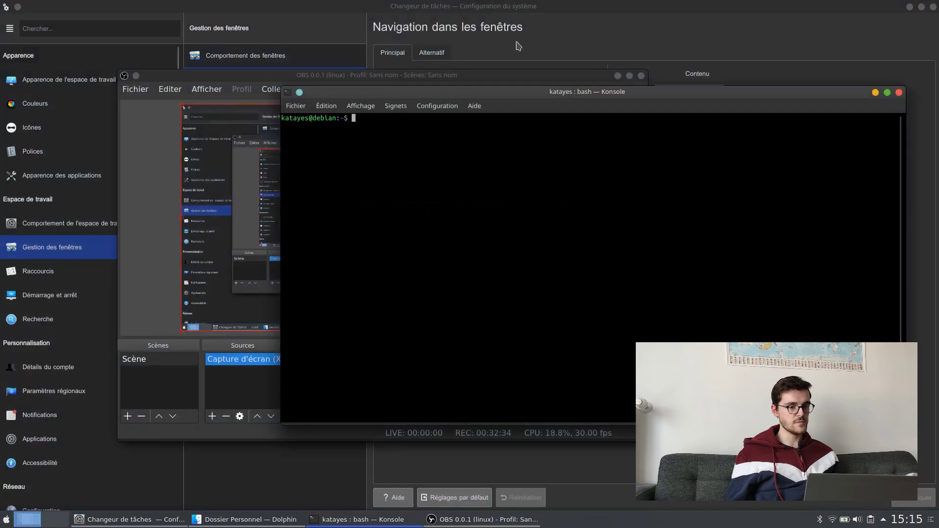
click(518, 45)
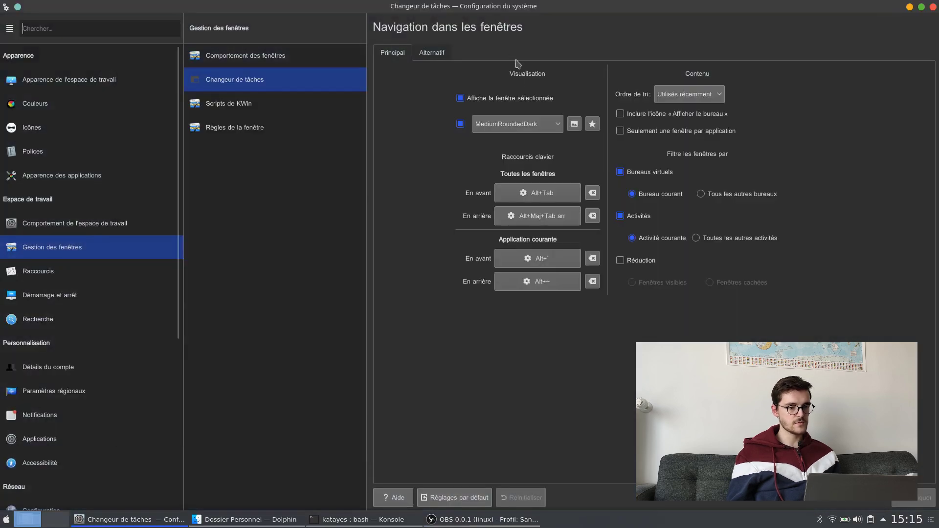
- Install the MediumDefault task switcher from the online extensions and set it as the visualisation
click(592, 124)
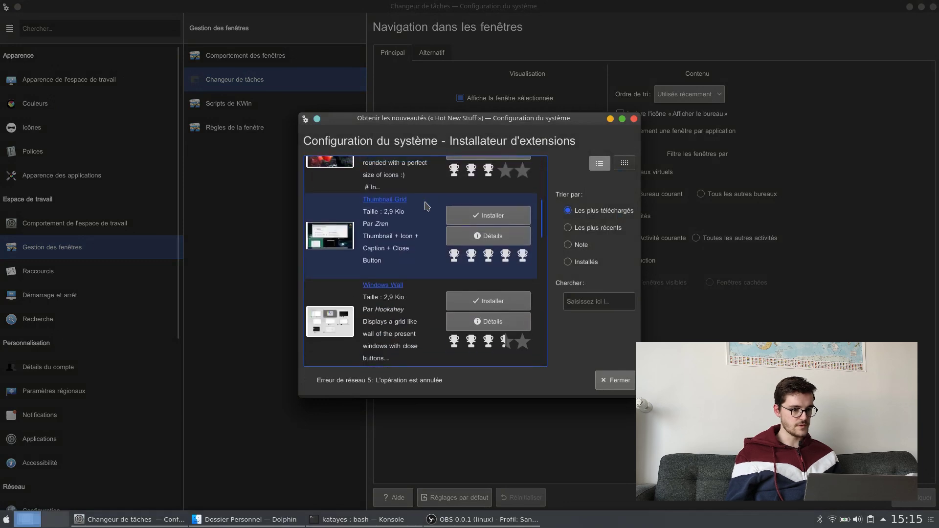
click(478, 179)
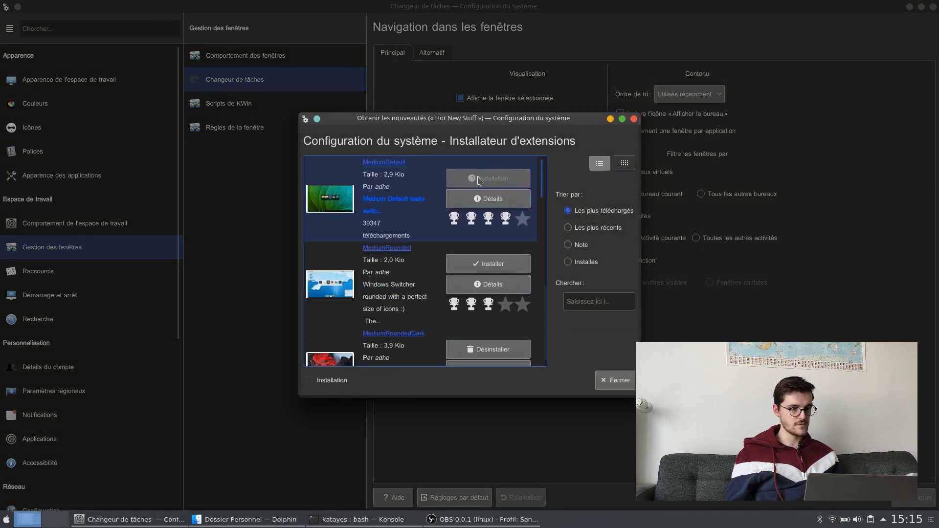
key(Escape)
click(538, 128)
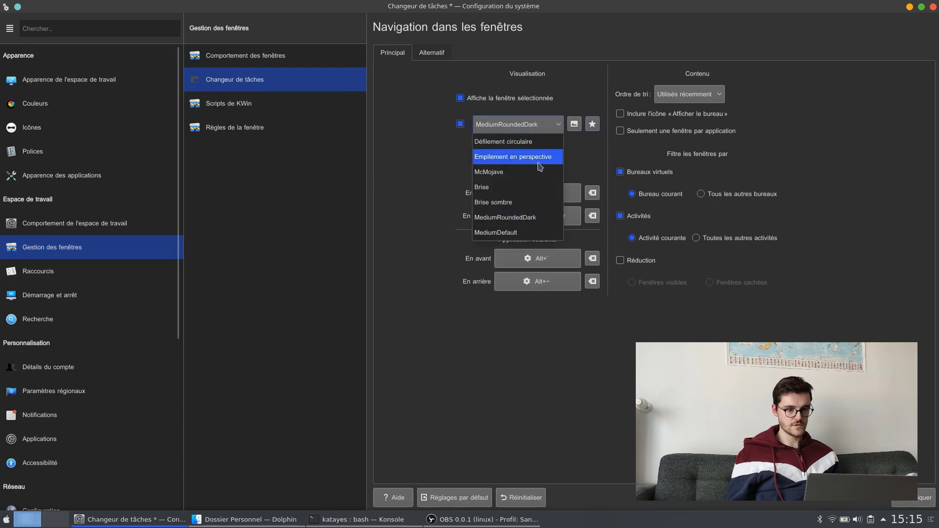
click(510, 233)
- Cycle through the open windows forwards and backwards to test the MediumDefault switcher, ending on the Changeur de tâches settings
key(alt+Tab)
key(alt+Tab)
key(alt+Tab)
key(alt+Tab)
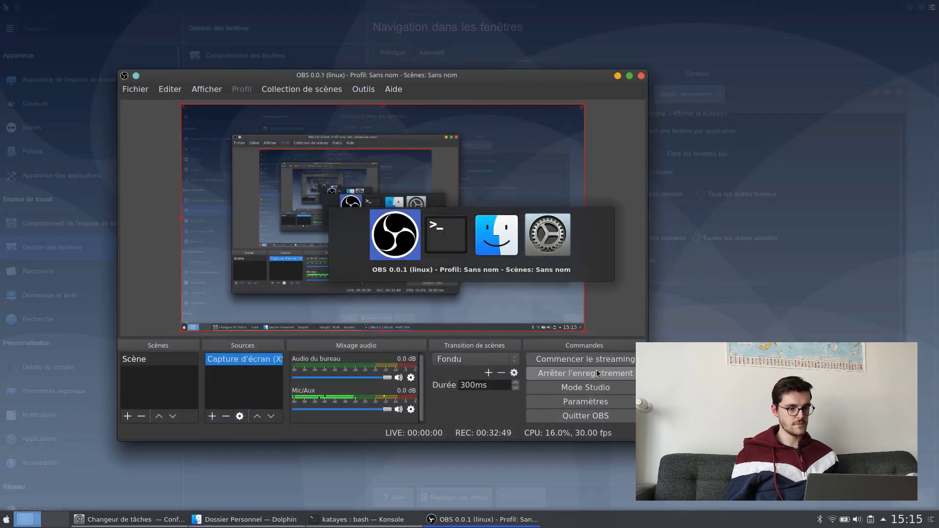
key(shift+alt+Tab)
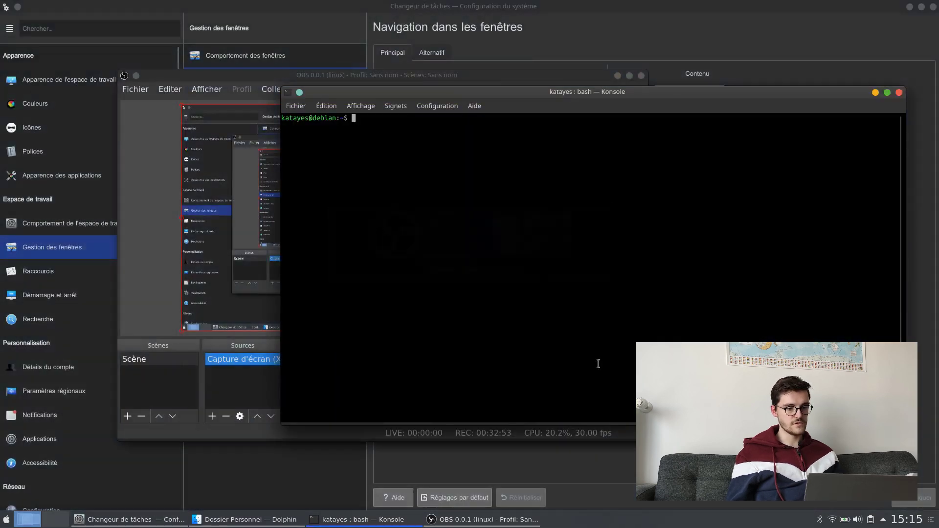
key(alt+Tab)
key(alt+Tab)
key(alt+Tab)
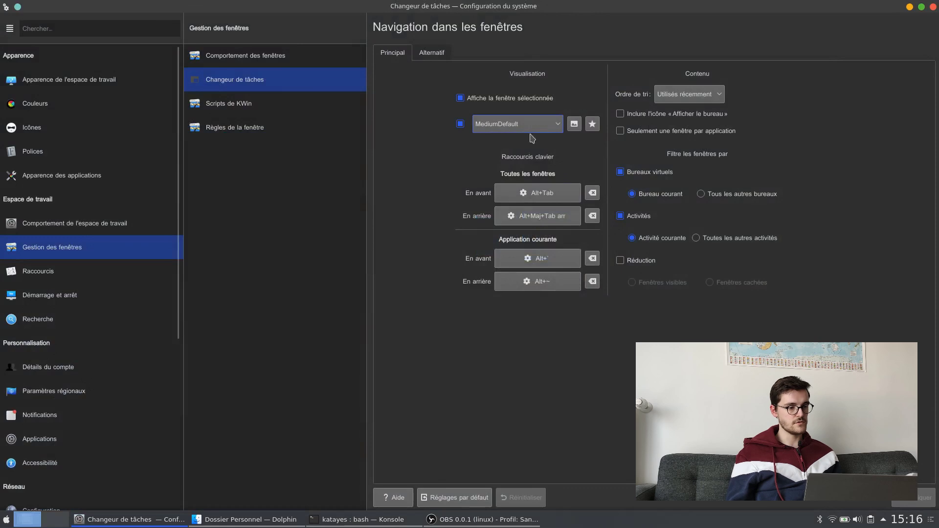
- Look over the Scripts de KWin, Règles de la fenêtre and Raccourcis globaux settings
click(230, 103)
click(269, 133)
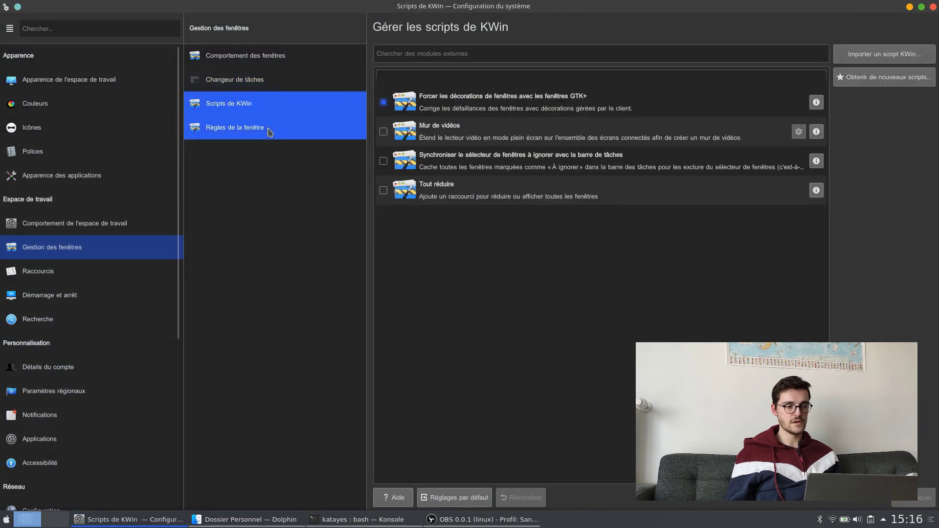
click(66, 273)
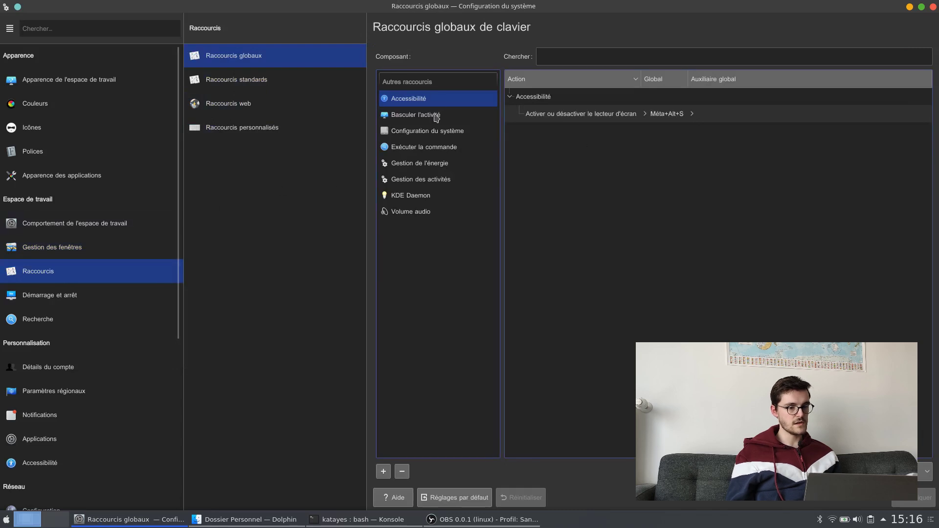
- Create a custom global keyboard shortcut of type Commande / URL named "Lancement Konsole"
click(243, 127)
click(424, 477)
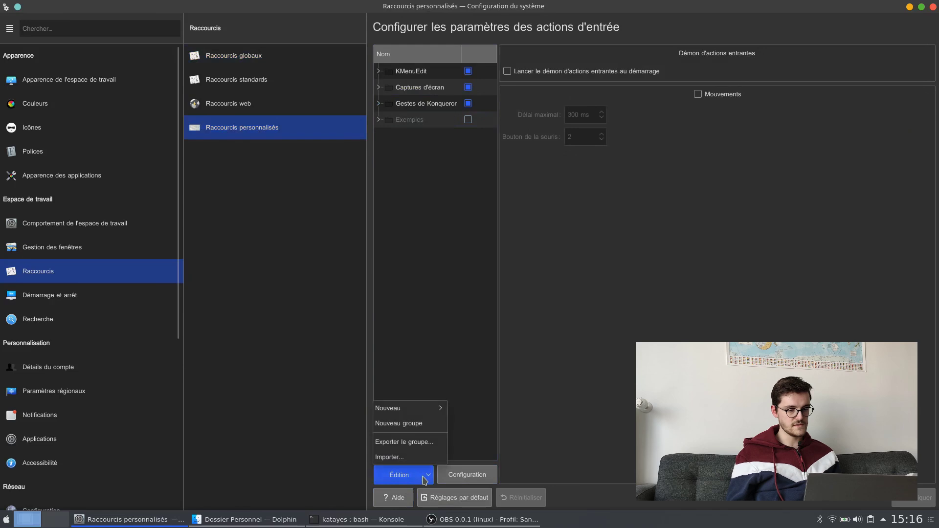
mouse_move(411, 408)
mouse_move(499, 436)
mouse_move(499, 410)
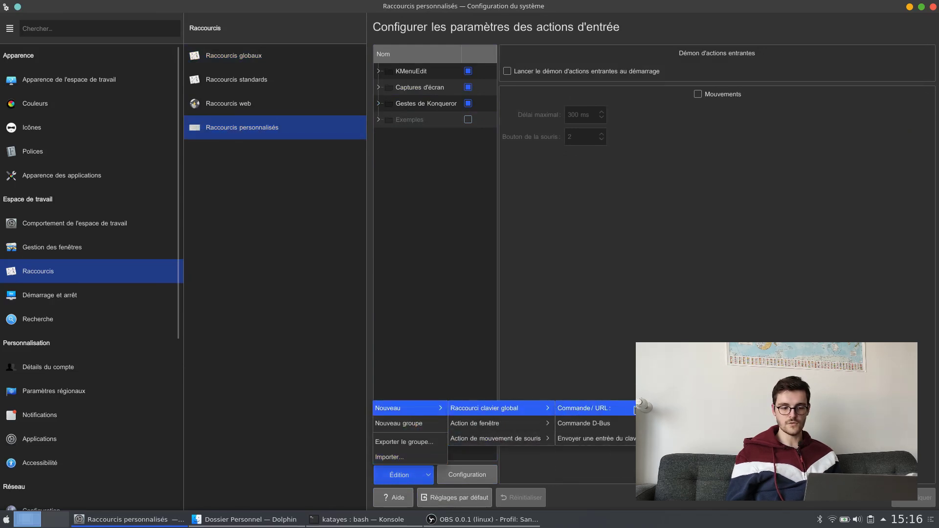
click(634, 409)
text(Lancement Konsole)
key(Return)
- Write a comment beginning with "Lance" for the Lancement Konsole shortcut, assign Ctrl+Alt+T as its trigger and apply
double_click(571, 78)
key(BackSpace)
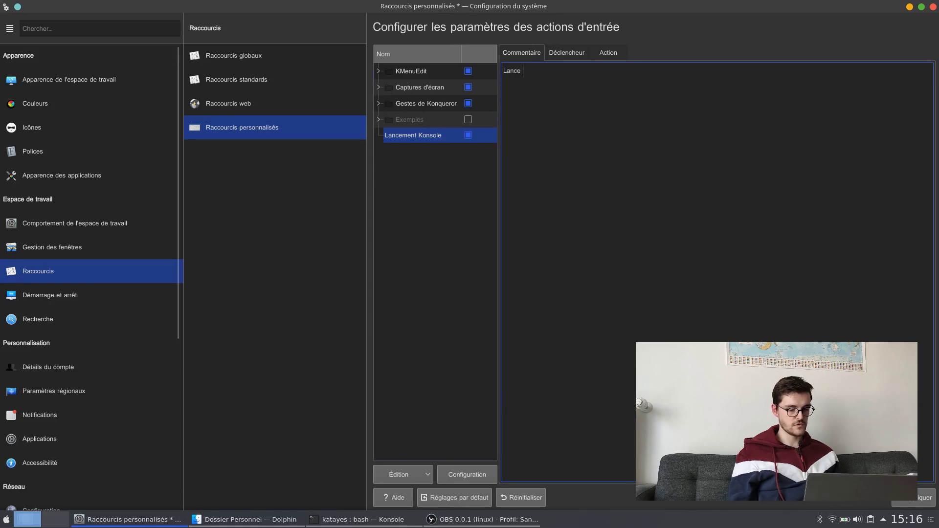
click(567, 53)
click(558, 75)
key(ctrl+alt+t)
click(923, 498)
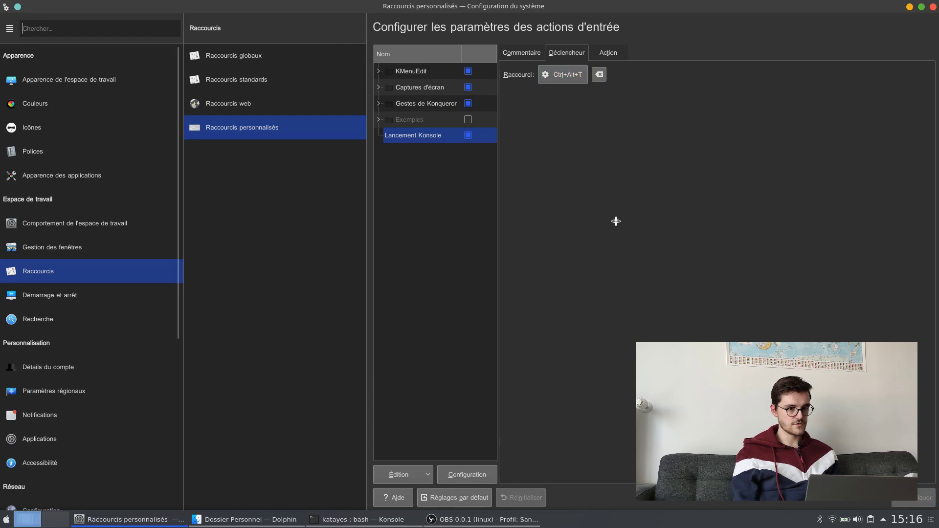
- Set the Lancement Konsole action to the command konsole, apply it, and test the shortcut by opening a new terminal
click(610, 54)
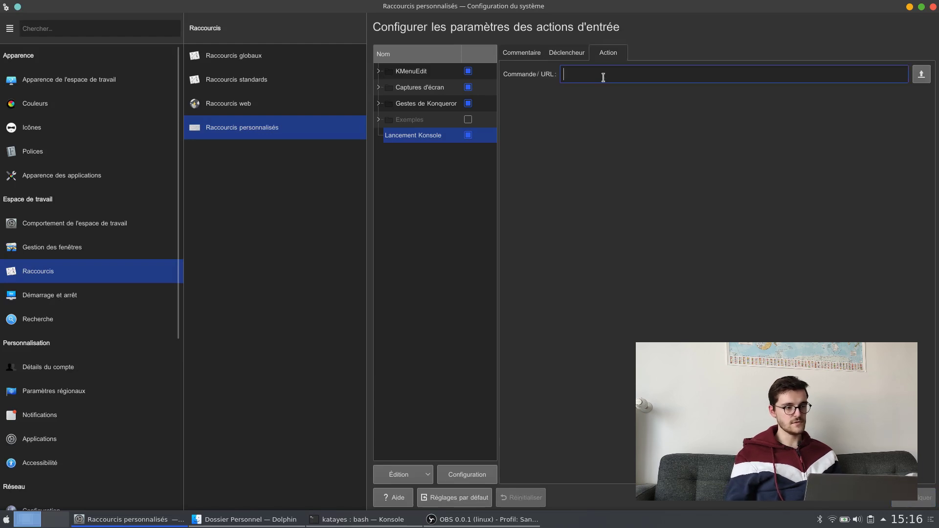
text(k)
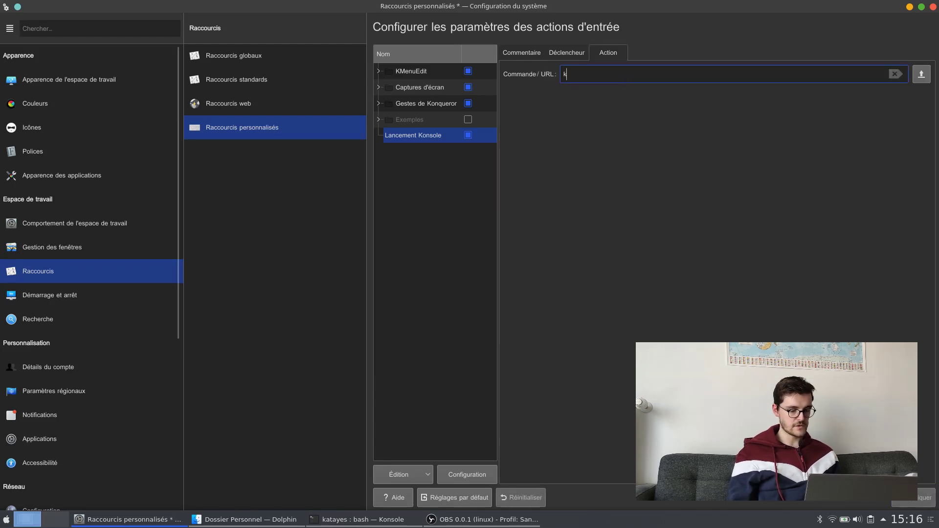
text(onsole)
click(914, 498)
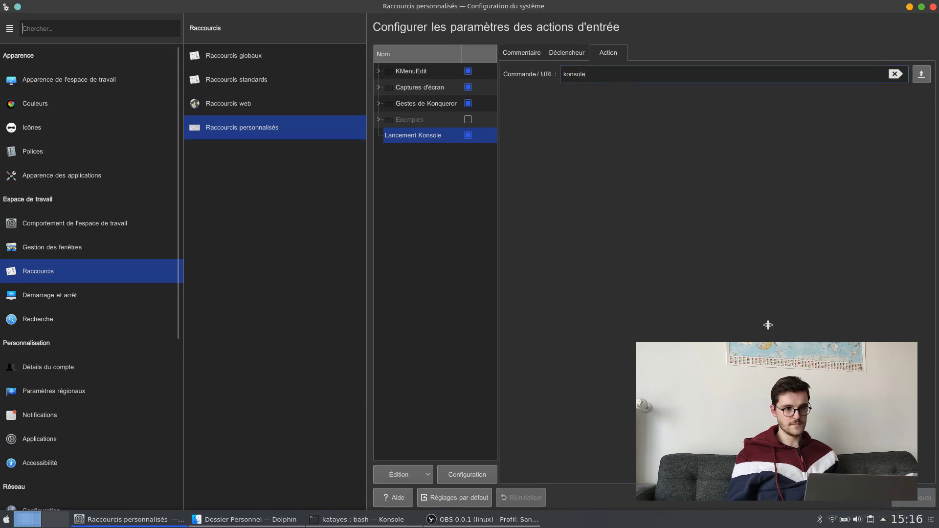
key(ctrl+alt+t)
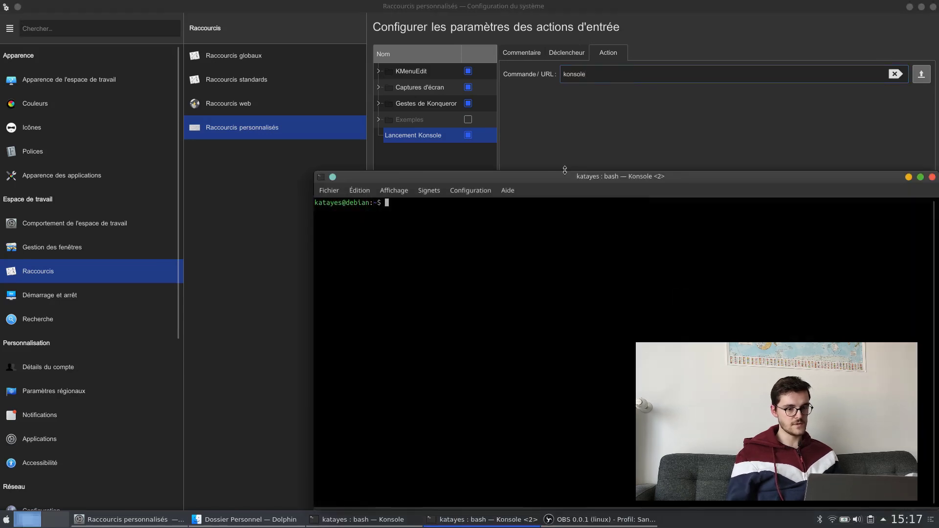
drag(568, 181, 448, 116)
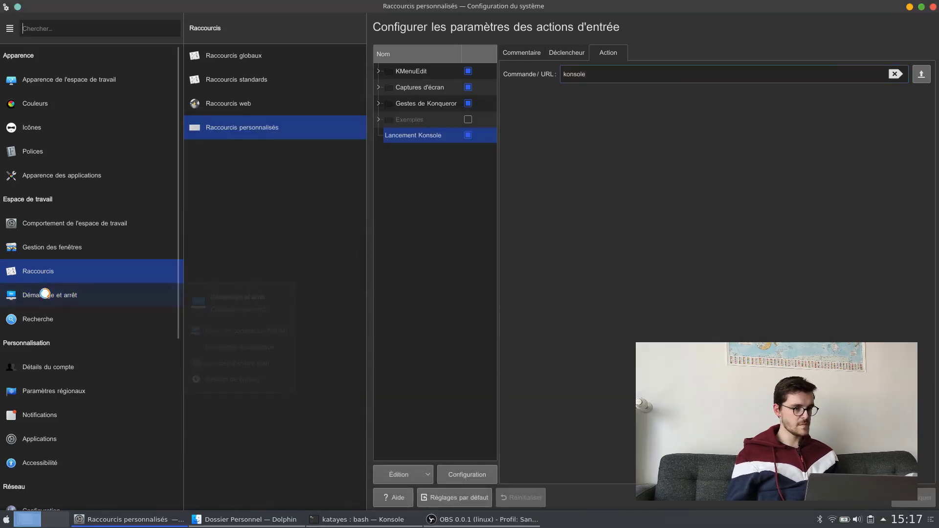
- Set the SDDM login screen theme to McMojave under Démarrage et arrêt and apply it
click(43, 293)
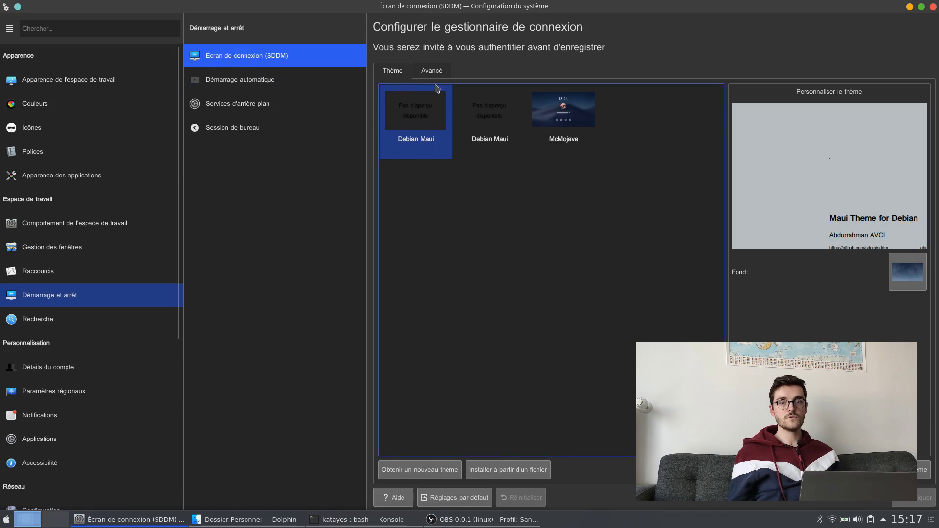
click(570, 127)
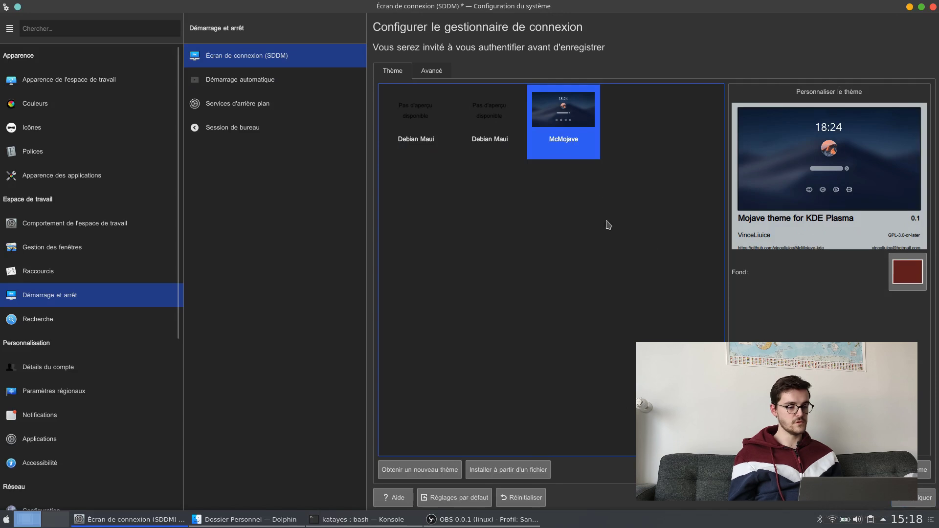
click(913, 498)
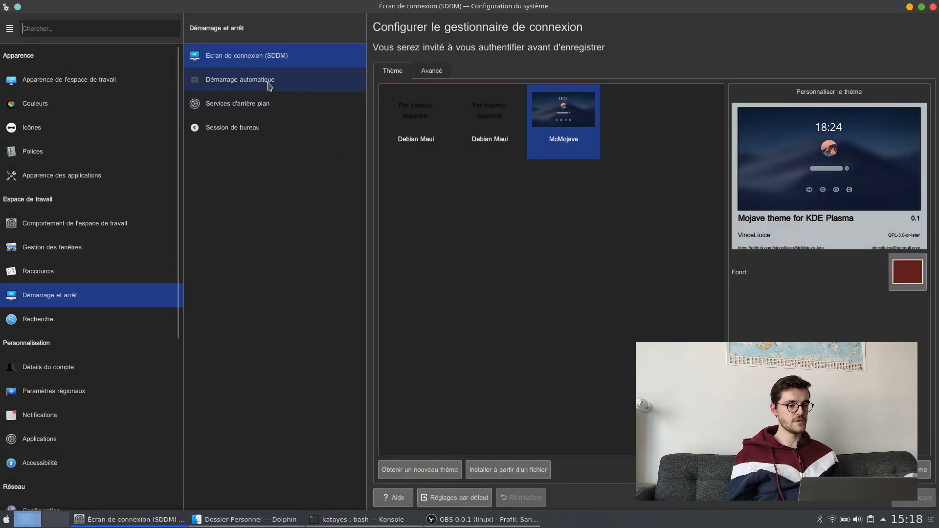
- Look over the Démarrage automatique, Services d'arrière plan, Session de bureau and Recherche settings, and close the system settings
click(268, 84)
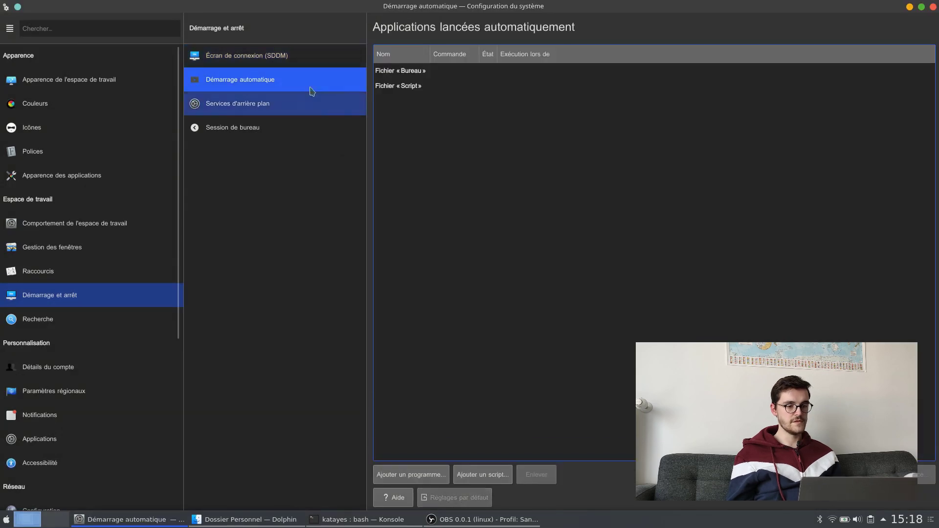
click(229, 105)
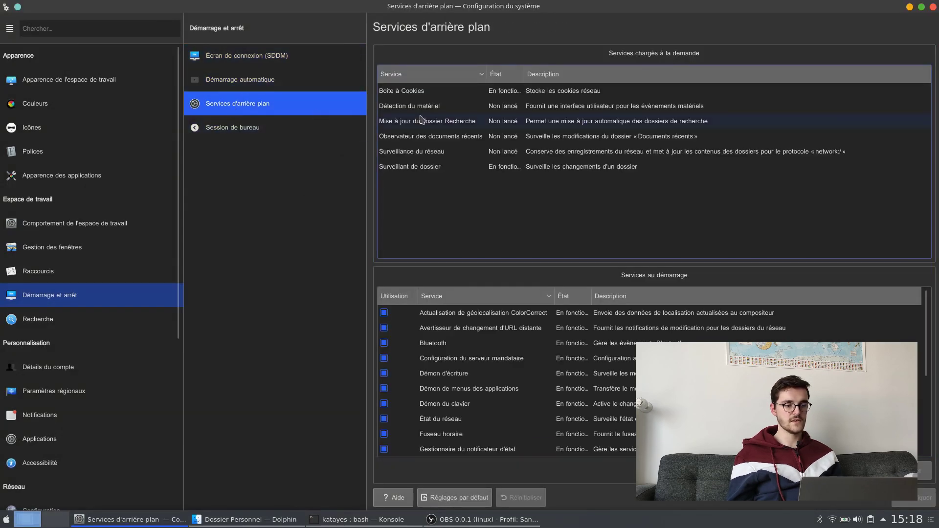
click(264, 130)
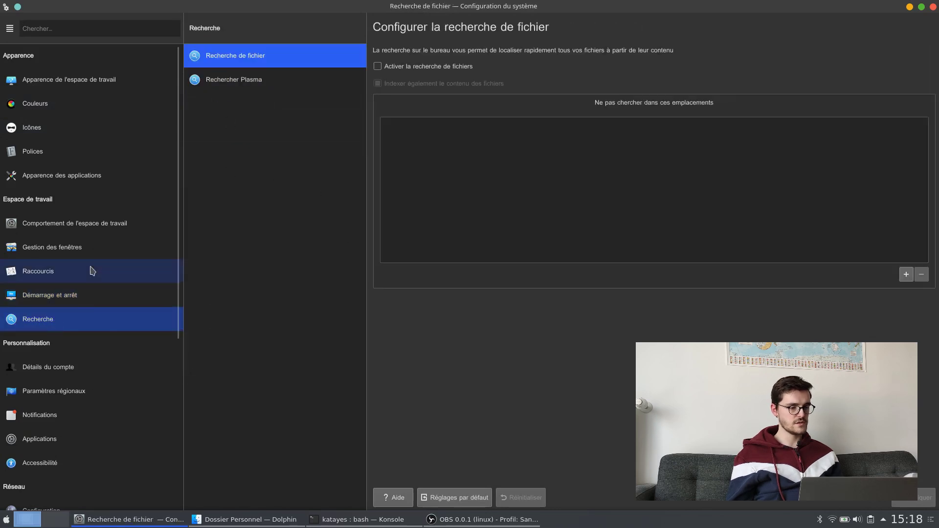
scroll(92, 271, down, 5)
scroll(93, 271, up, 5)
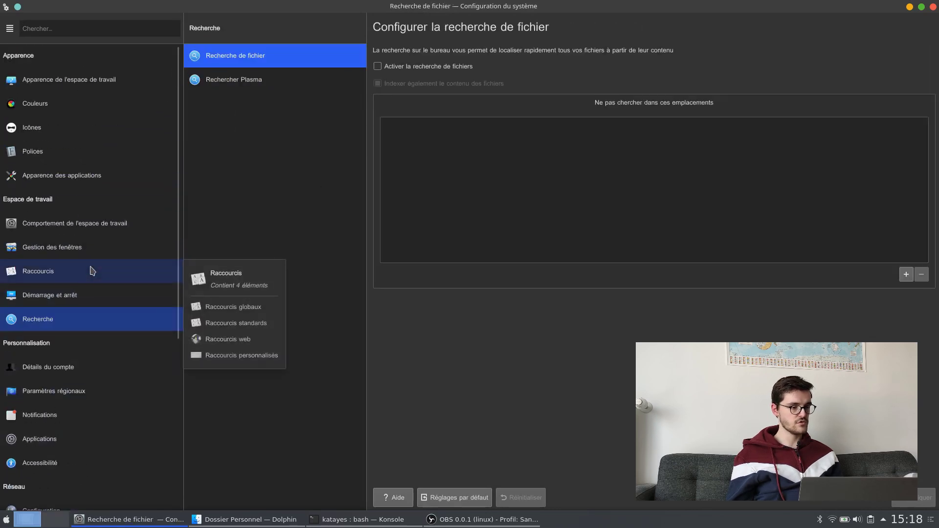
click(934, 7)
- Write the command sudo apt install latte-dock at the terminal prompt
text(apt)
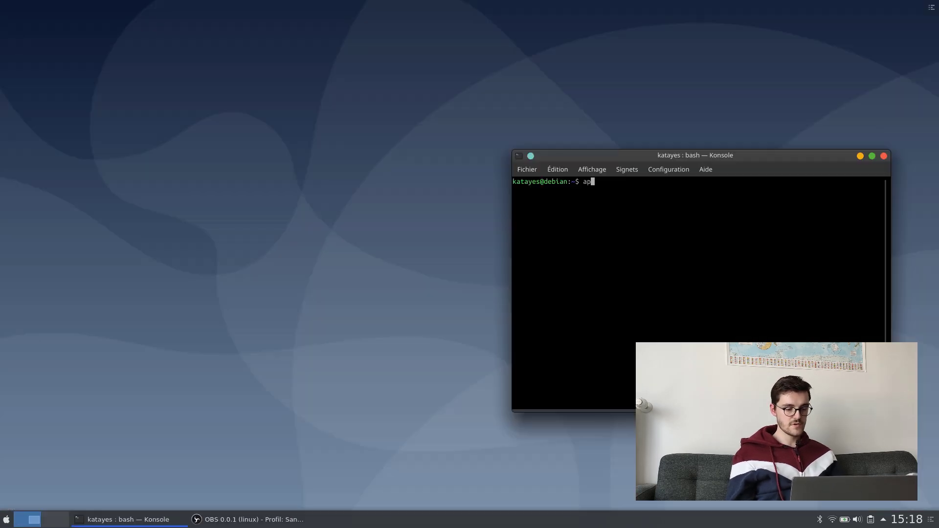
key(BackSpace)
key(BackSpace)
key(BackSpace)
key(BackSpace)
key(BackSpace)
key(BackSpace)
text(sudo apt install latte-doc)
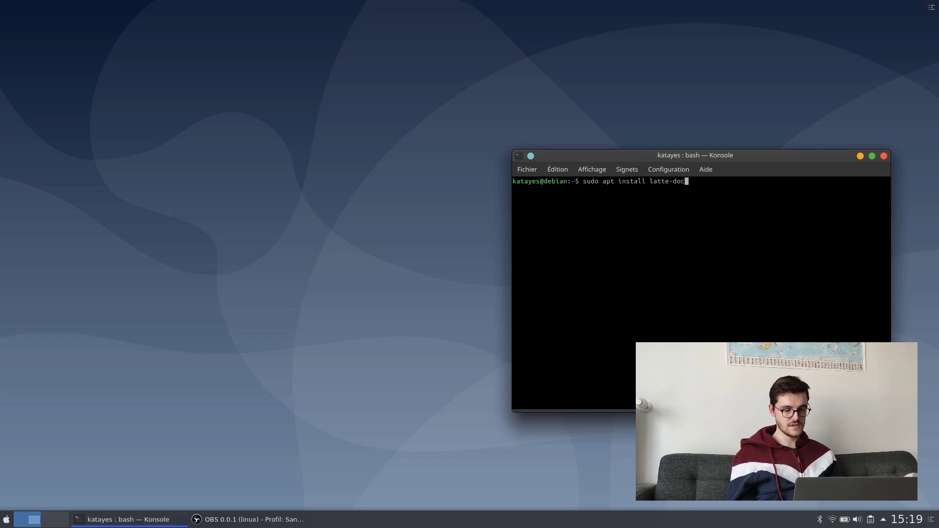
- Enlarge the terminal text by several levels and move the Konsole window closer to the centre of the desktop
key(ctrl+plus)
key(ctrl+plus)
key(ctrl+plus)
key(ctrl+plus)
key(ctrl+plus)
key(ctrl+plus)
drag(574, 156, 483, 105)
- Run the Latte Dock installation and clear the terminal
key(Return)
key(Return)
key(ctrl+l)
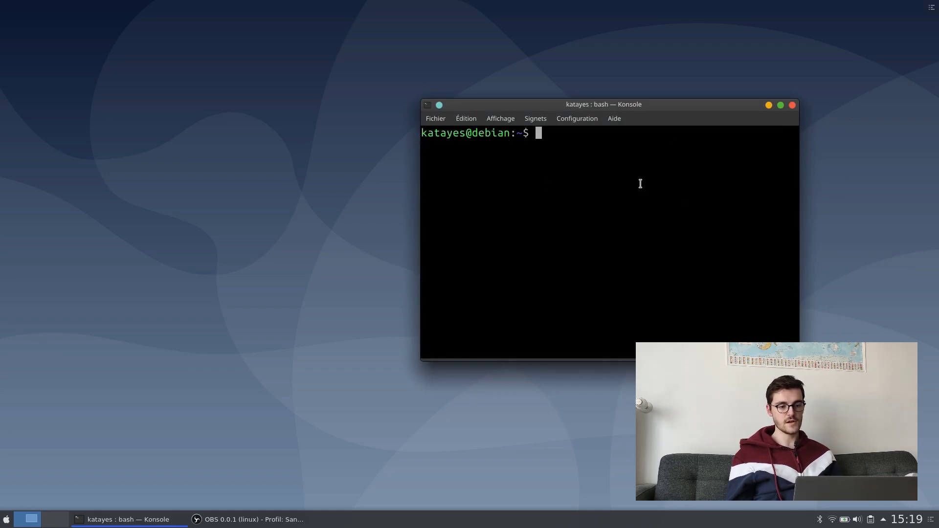
- Launch latte-dock from the terminal and unpin the broken firefox.desktop launcher from the dock
text(lat)
key(Tab)
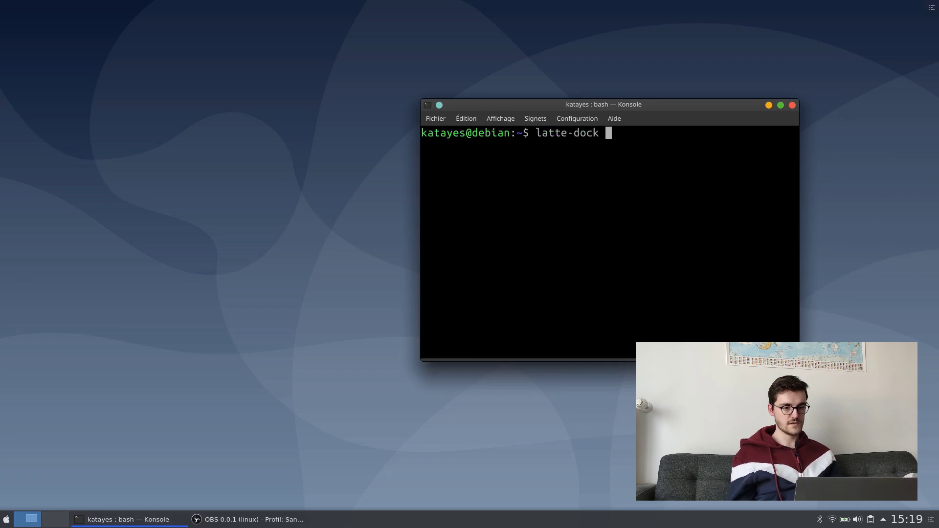
key(Return)
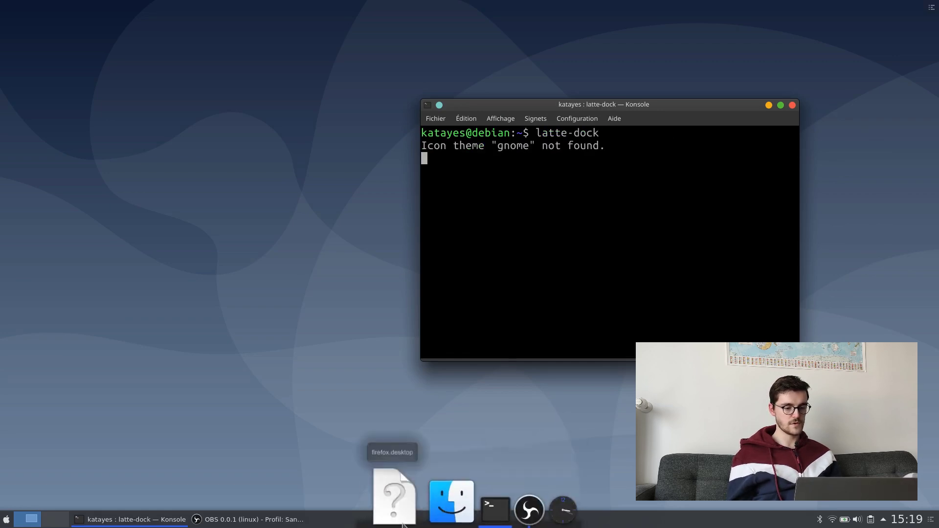
right_click(395, 497)
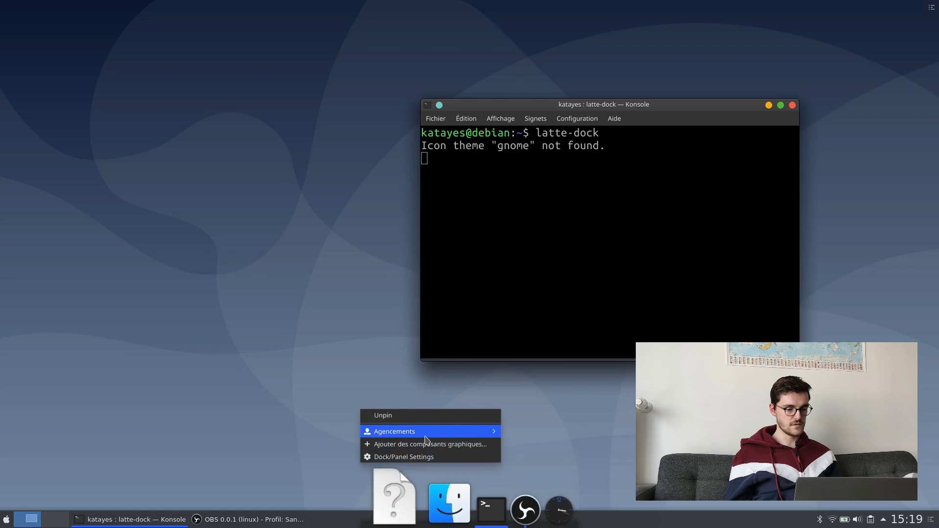
click(406, 417)
- Stop the running latte-dock process and clear the terminal
key(ctrl+c)
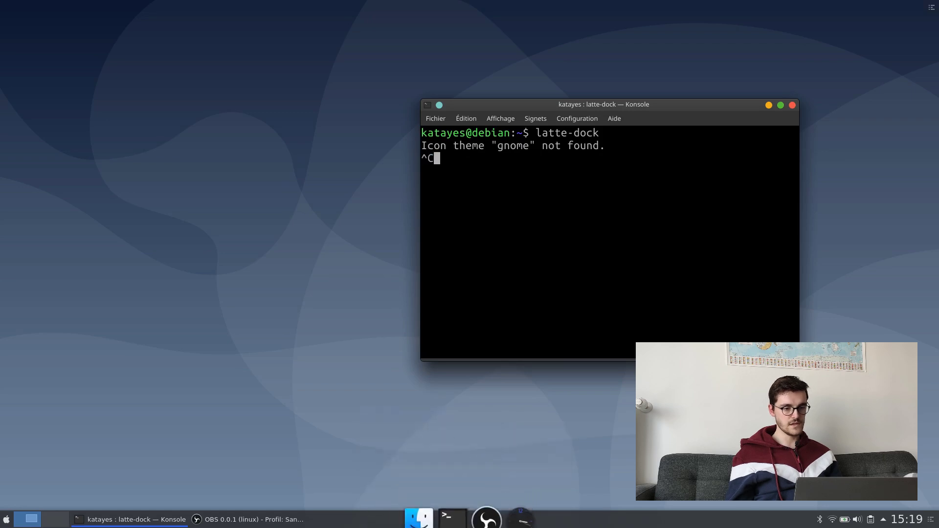
key(ctrl+l)
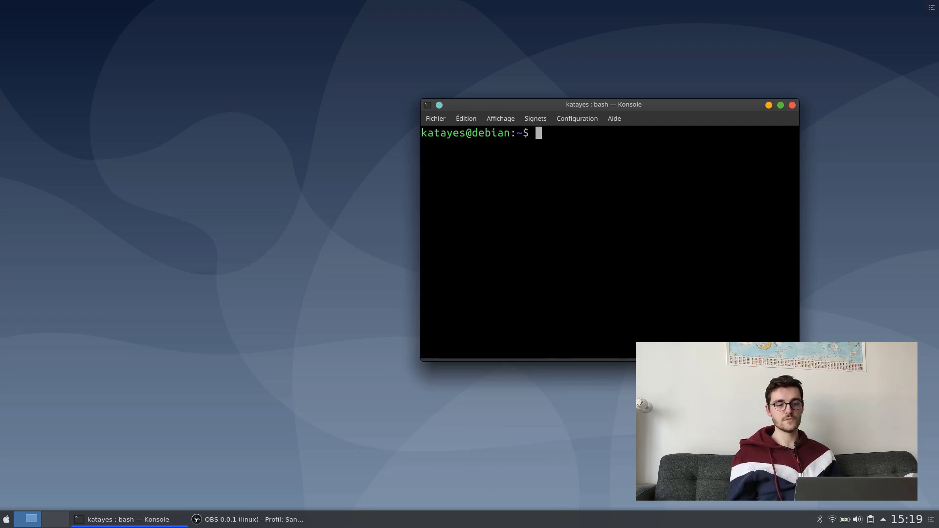
key(ctrl+c)
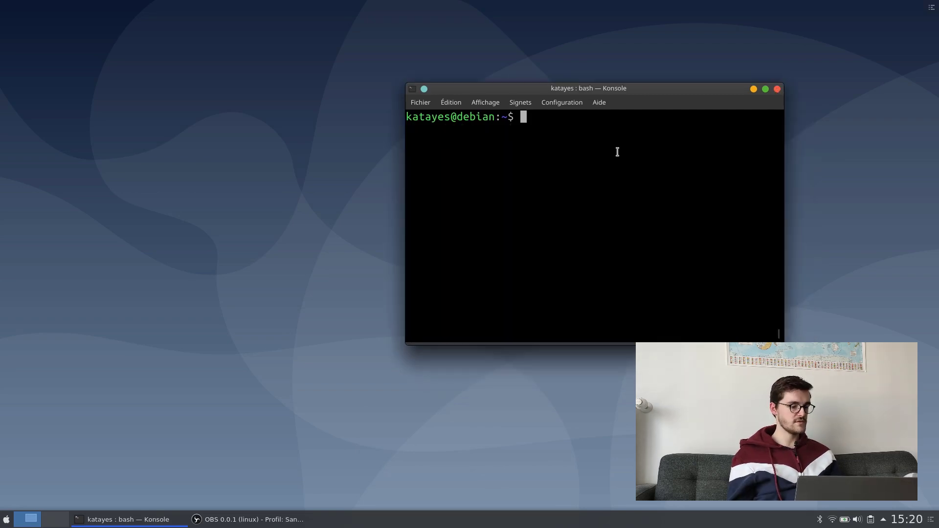
- Open Firefox and search the web for "wallpaper macos"
key(super)
text(fi)
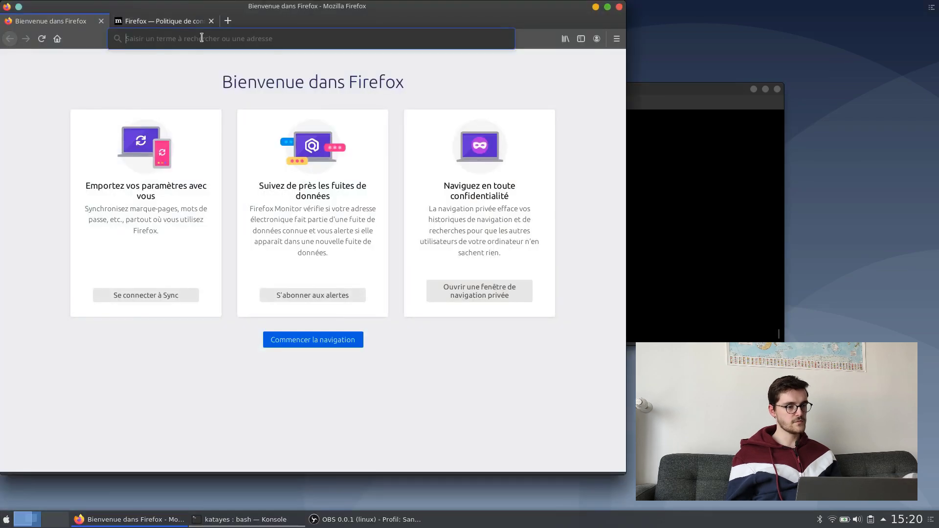
click(201, 38)
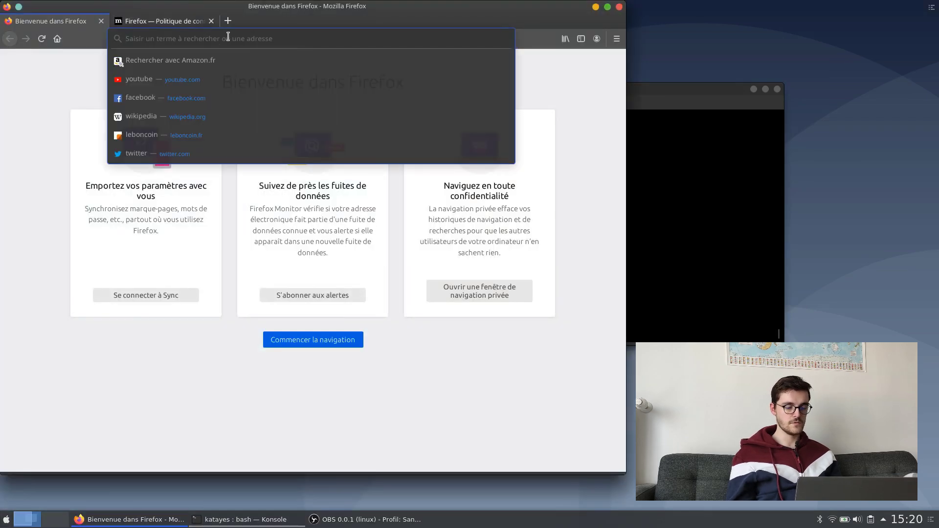
text(wallpaper macos)
key(Return)
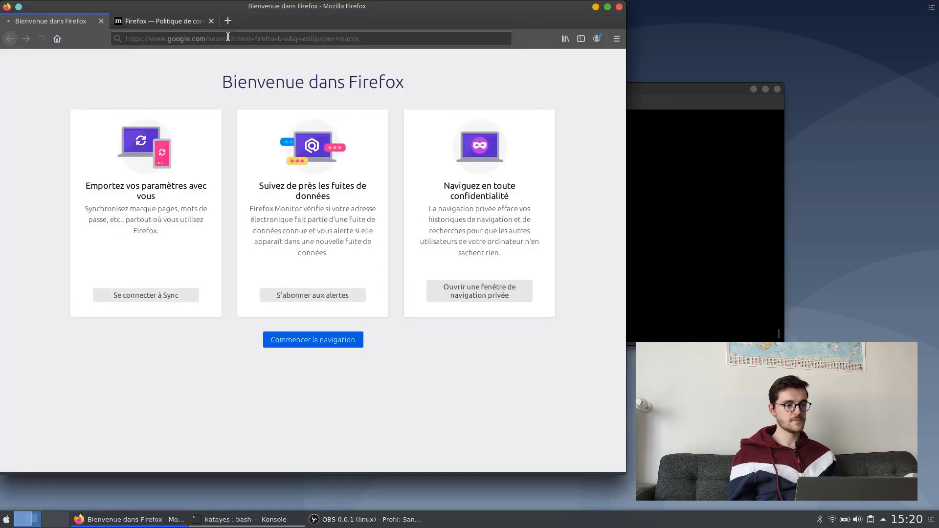
- Show the image results for the wallpaper search and preview the orange-lit mountain wallpaper from 512 Pixels
click(450, 384)
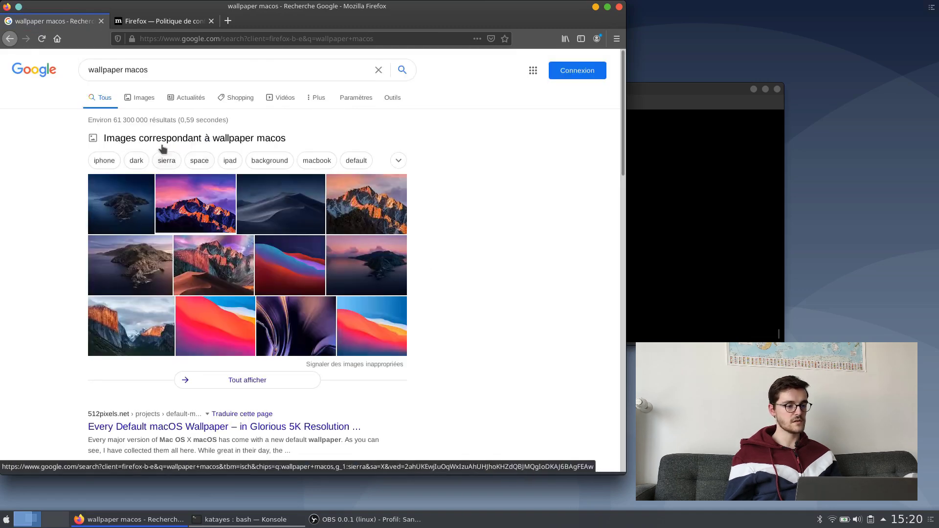
click(144, 98)
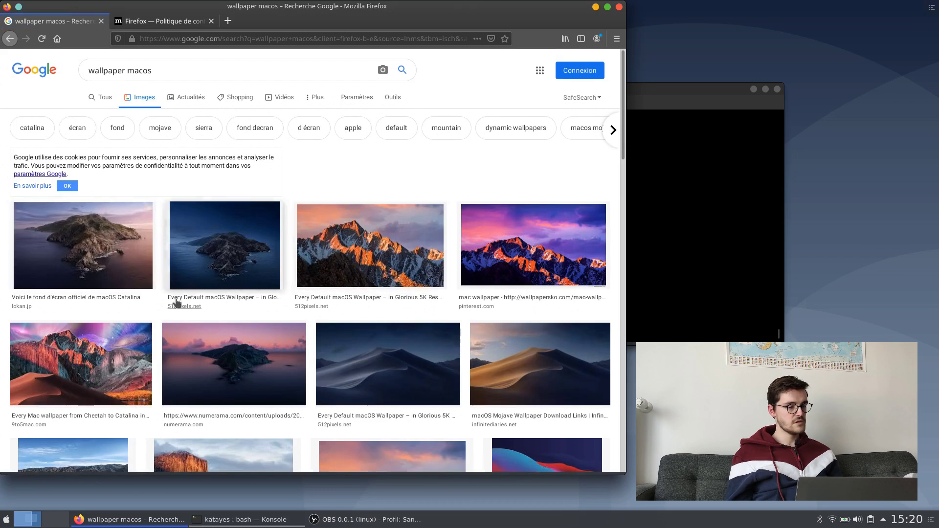
click(391, 247)
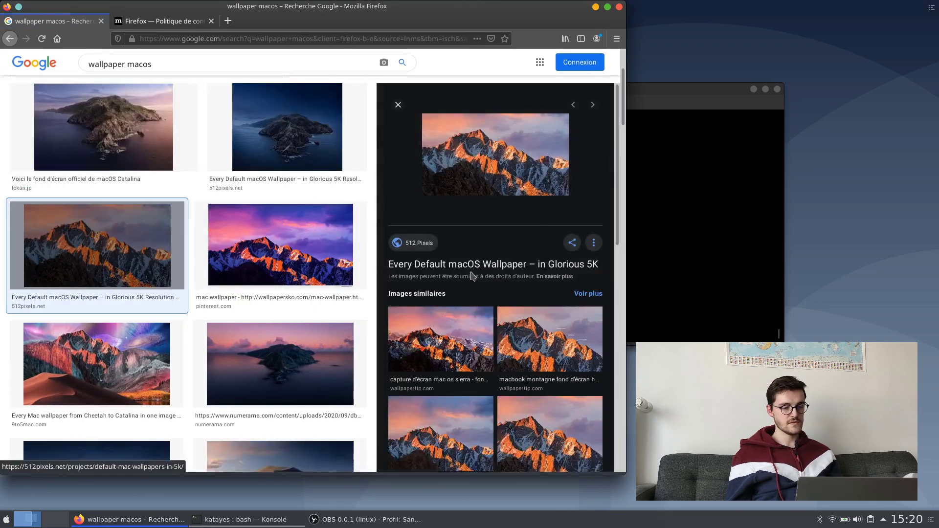
- Open the 512 Pixels wallpaper page from the image result and download the 5K version of 10.12 Sierra as wallpaper.jpg
scroll(538, 352, down, 4)
scroll(538, 352, up, 4)
click(481, 139)
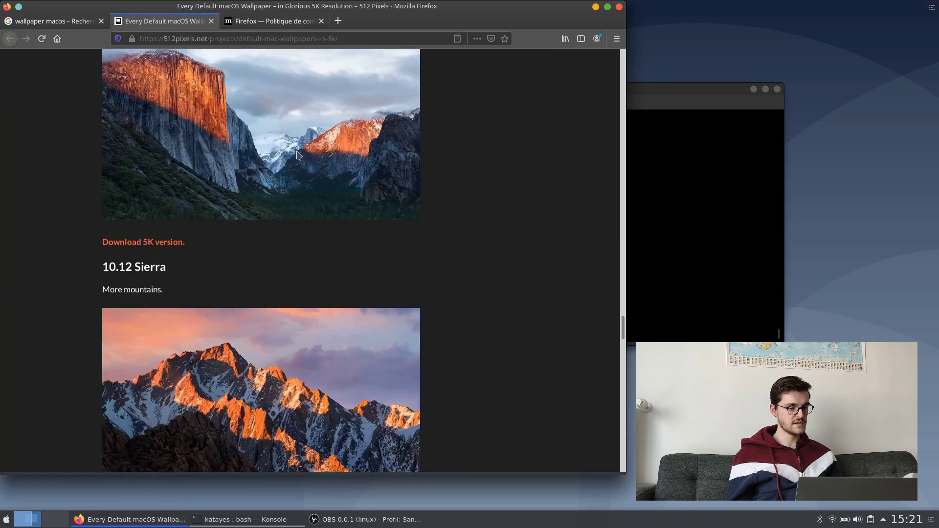
scroll(297, 152, down, 4)
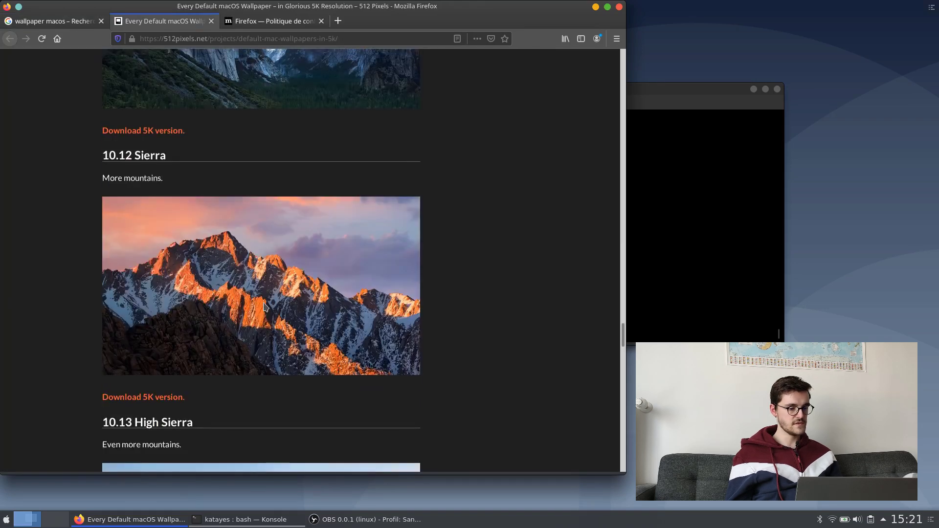
click(146, 399)
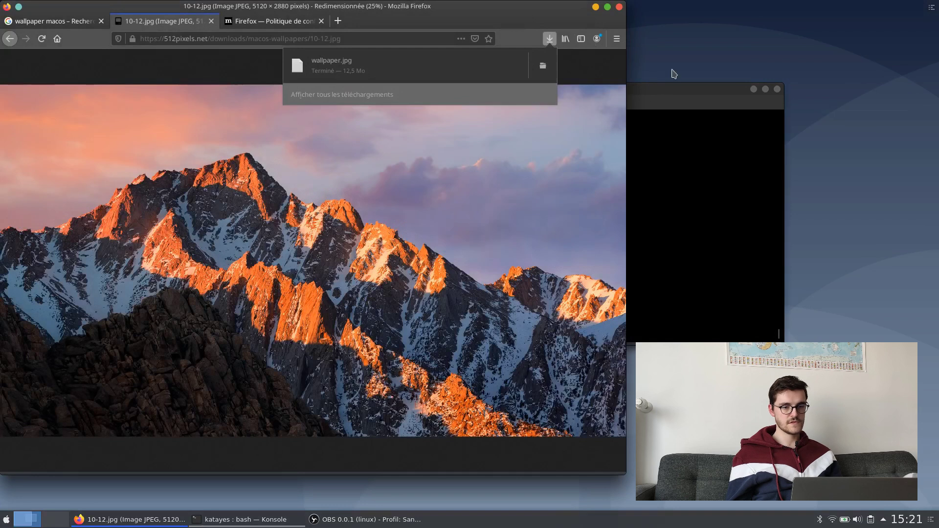
- Set the downloaded Sierra wallpaper.jpg as the desktop background and shift the terminal window slightly lower on the screen
click(745, 41)
right_click(745, 41)
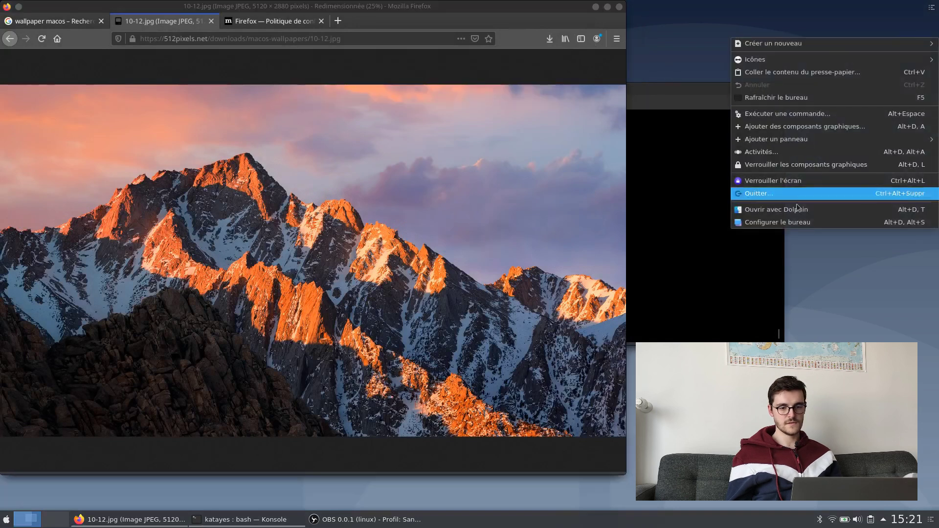
click(783, 224)
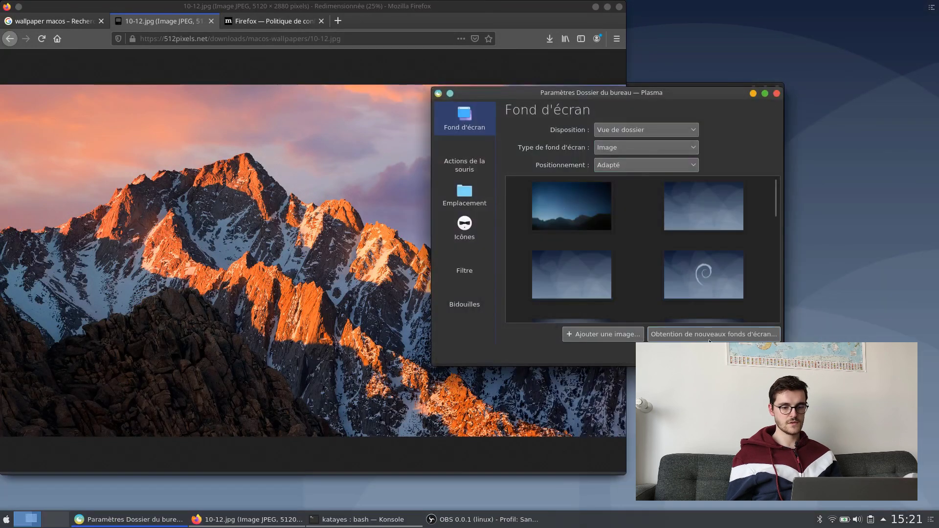
click(576, 335)
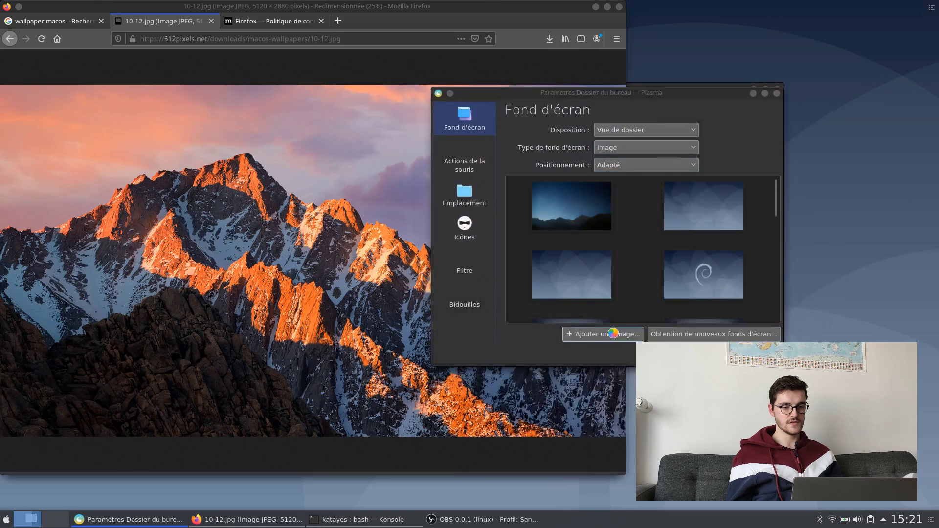
double_click(396, 163)
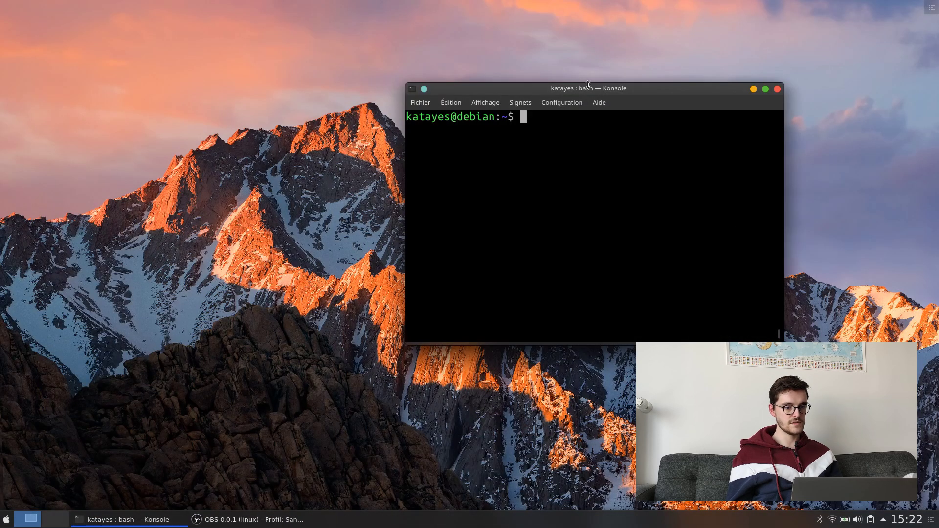
drag(588, 84, 582, 106)
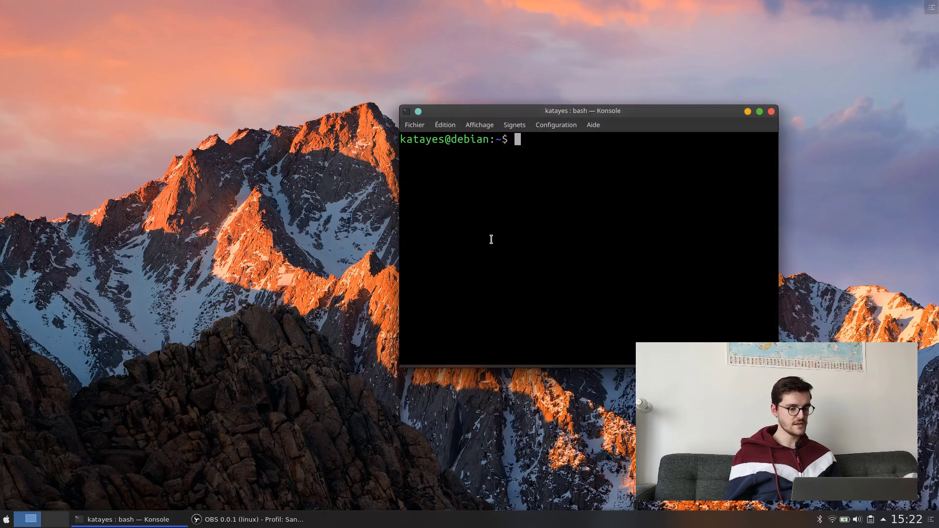
right_click(403, 519)
mouse_move(461, 505)
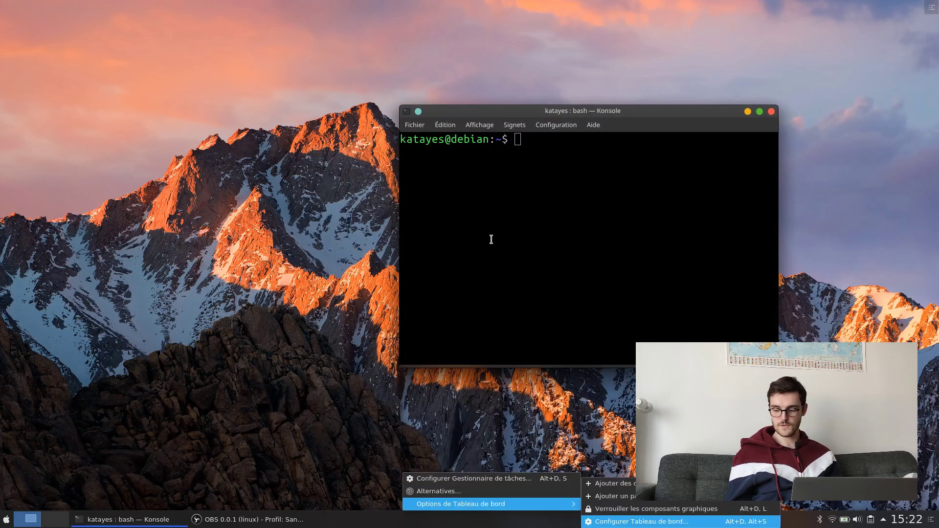
click(430, 319)
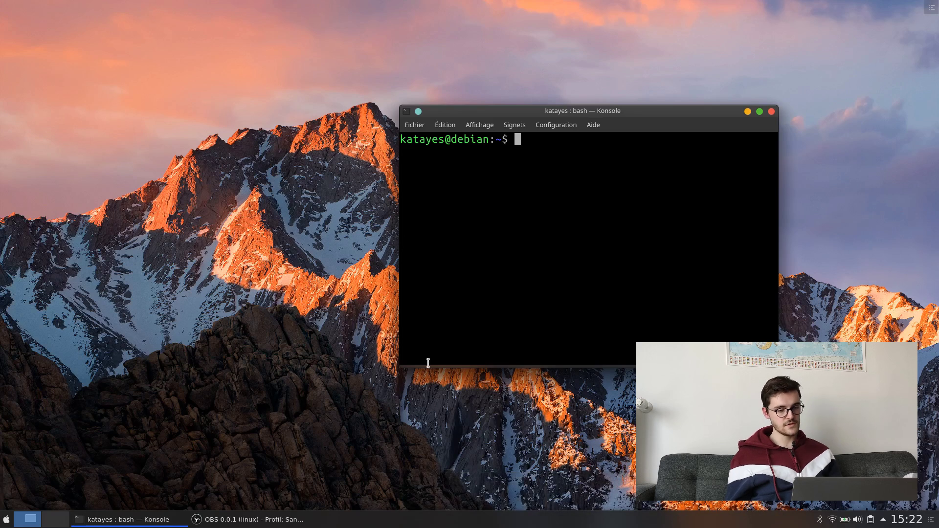
- Open the configuration of the existing taskbar panel and remove the panel from the desktop
right_click(414, 520)
mouse_move(436, 505)
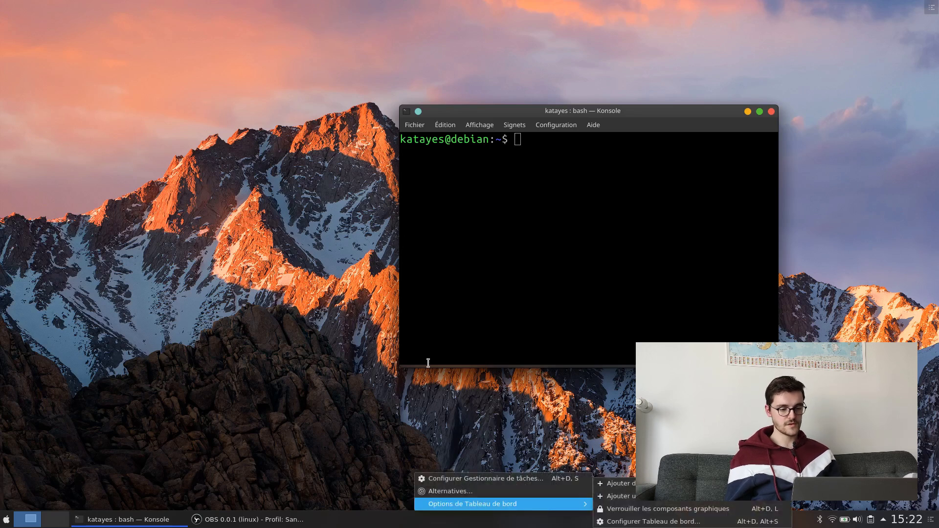
click(653, 521)
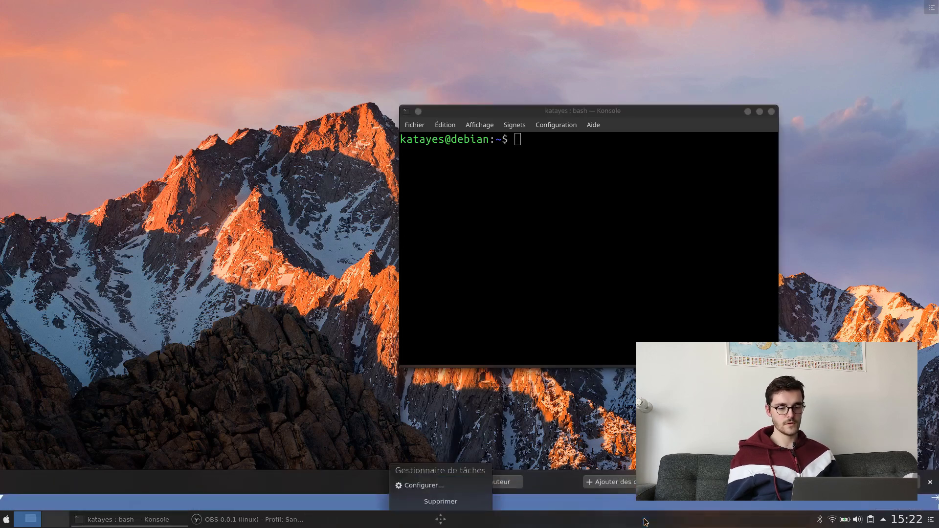
click(831, 506)
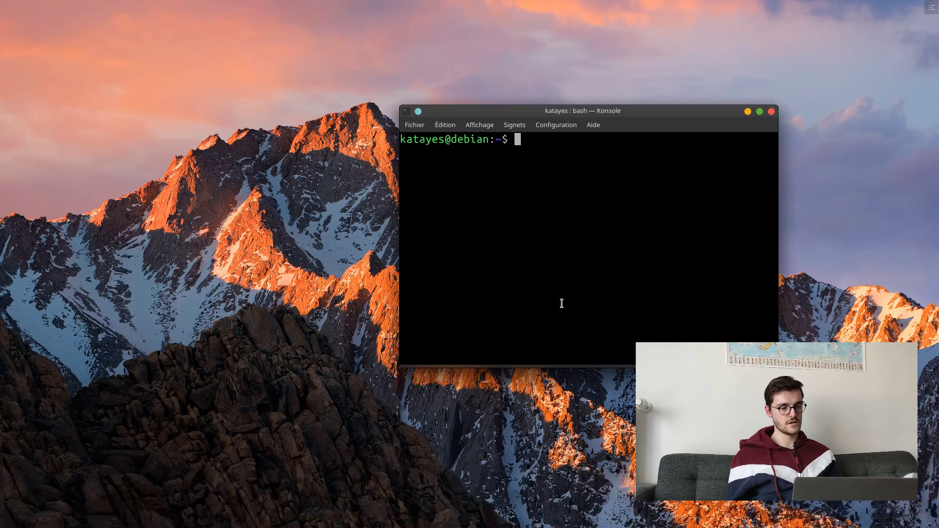
- Add an empty panel to the desktop and move it to the upper edge of the screen
right_click(279, 65)
mouse_move(324, 168)
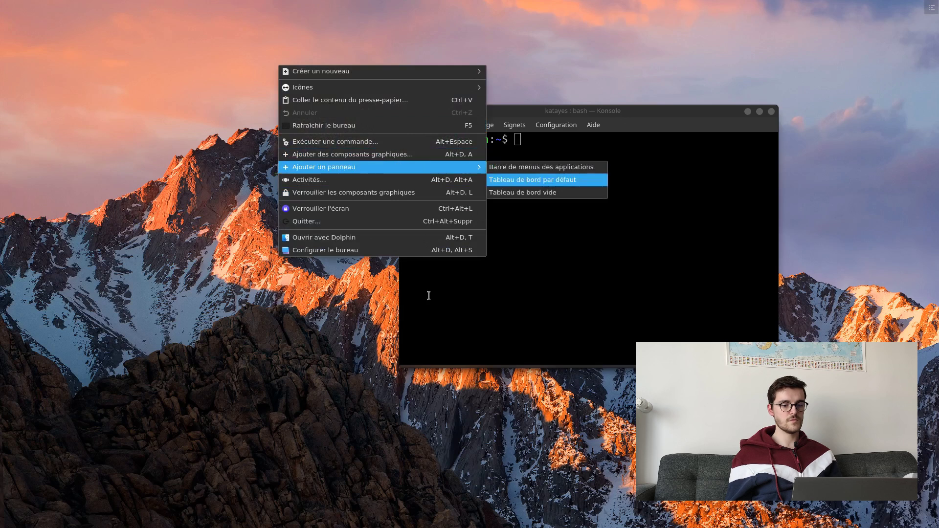
click(558, 193)
right_click(521, 519)
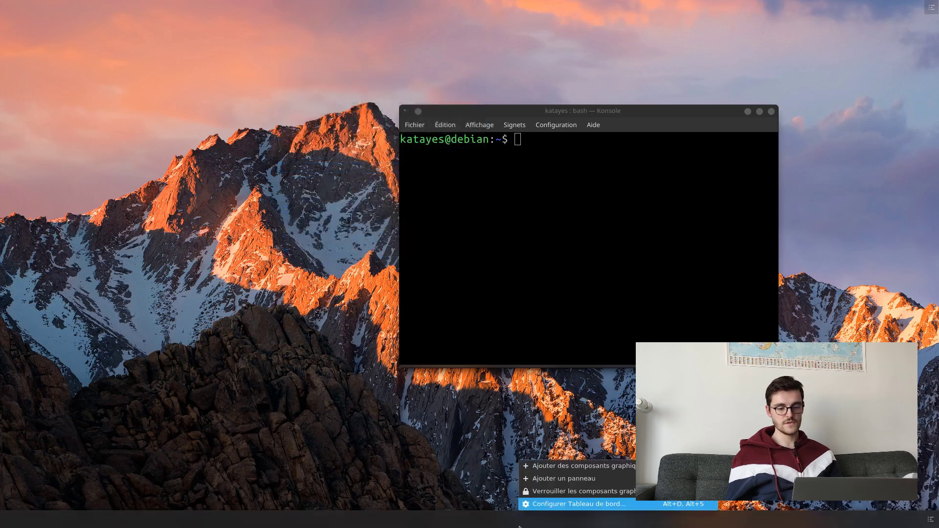
click(572, 504)
drag(442, 482, 376, 4)
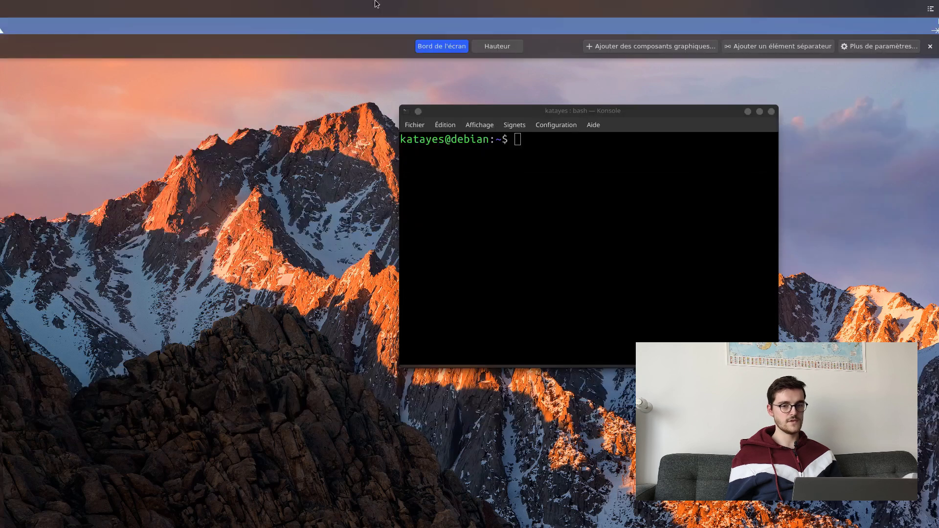
mouse_move(452, 45)
mouse_down()
mouse_move(450, 126)
mouse_move(466, 32)
mouse_up()
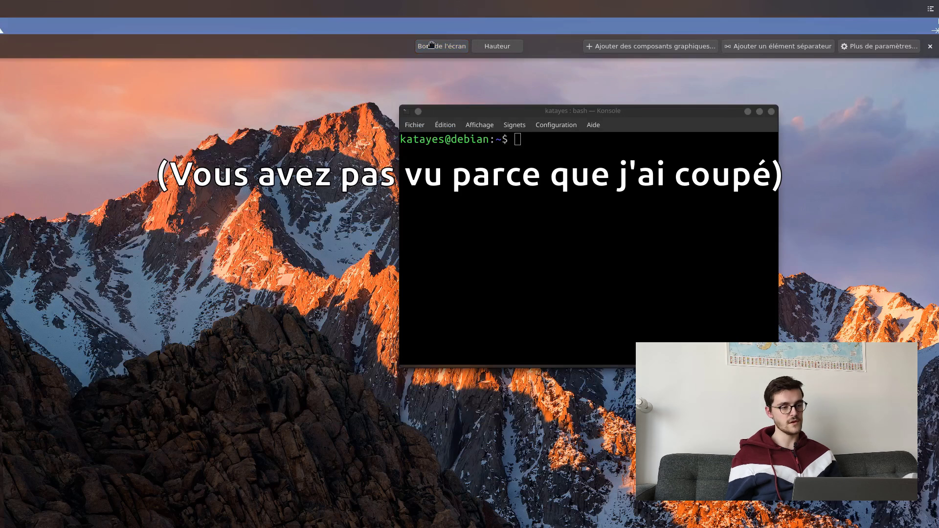
click(930, 46)
- Open the online widget installer, search for "latte" and install the Latte Separator and Latte Spacer widgets
right_click(458, 10)
click(459, 15)
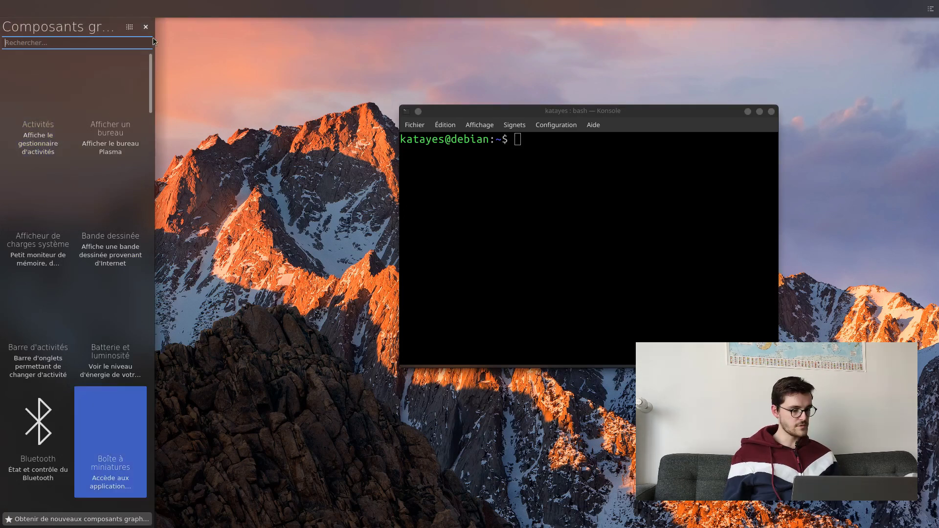
scroll(111, 442, down, 7)
click(76, 520)
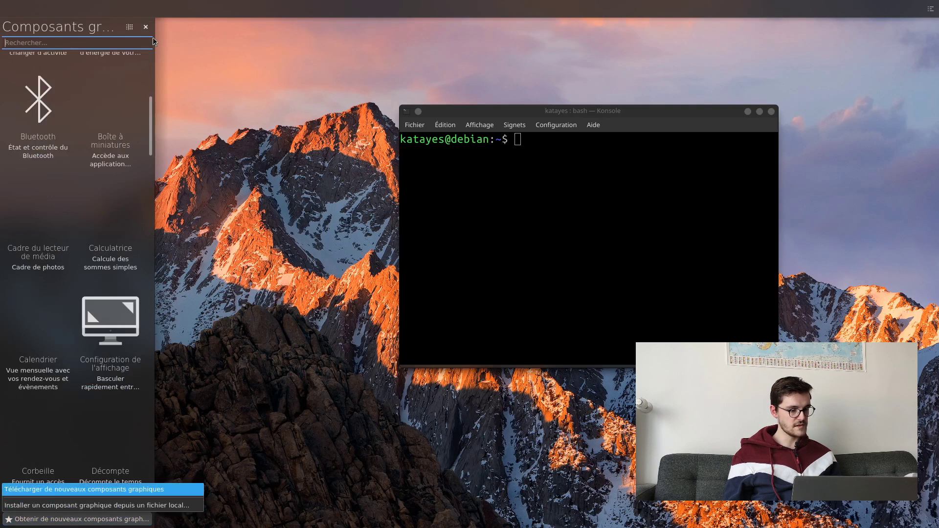
click(80, 490)
click(585, 308)
text(latte)
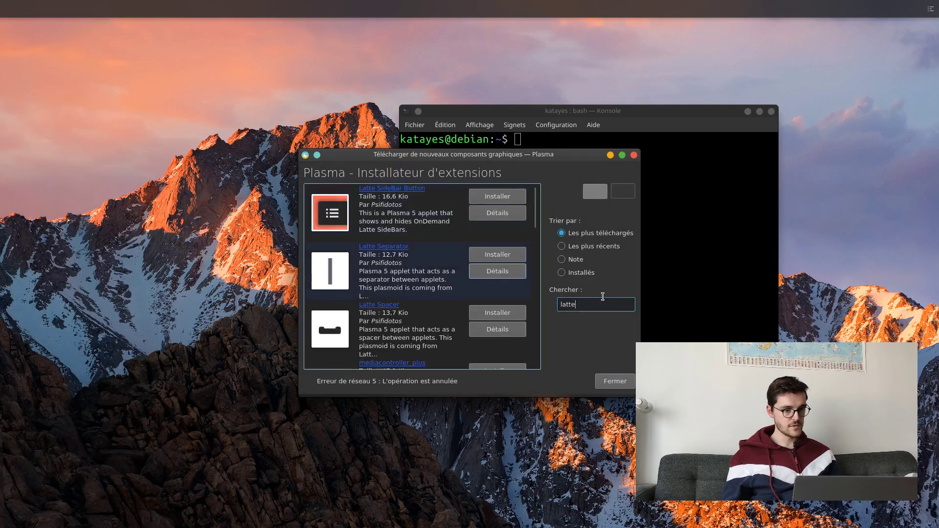
click(498, 255)
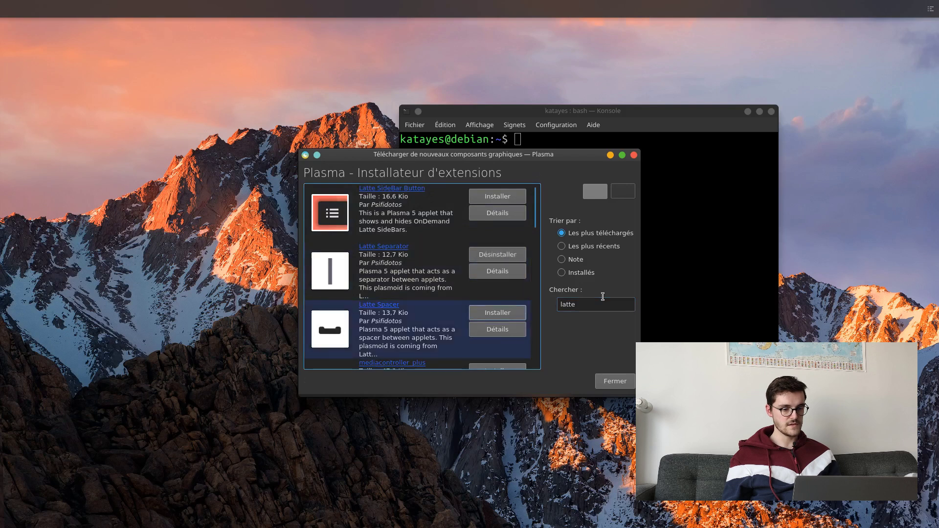
- Search the online widgets for "application tit" and install the Application title widget
triple_click(601, 304)
text(application tit)
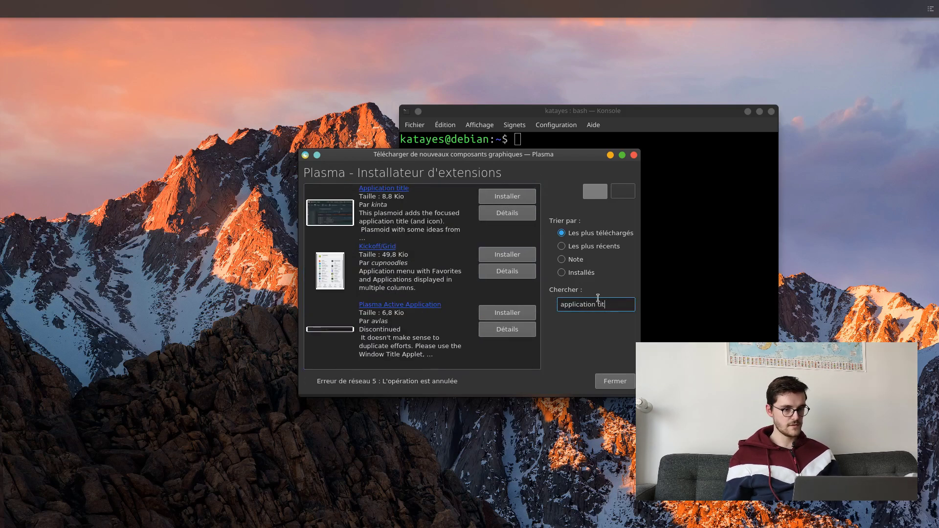
click(508, 196)
- Search the online widgets for "timer" and for "inline battery"
triple_click(565, 304)
text(timer)
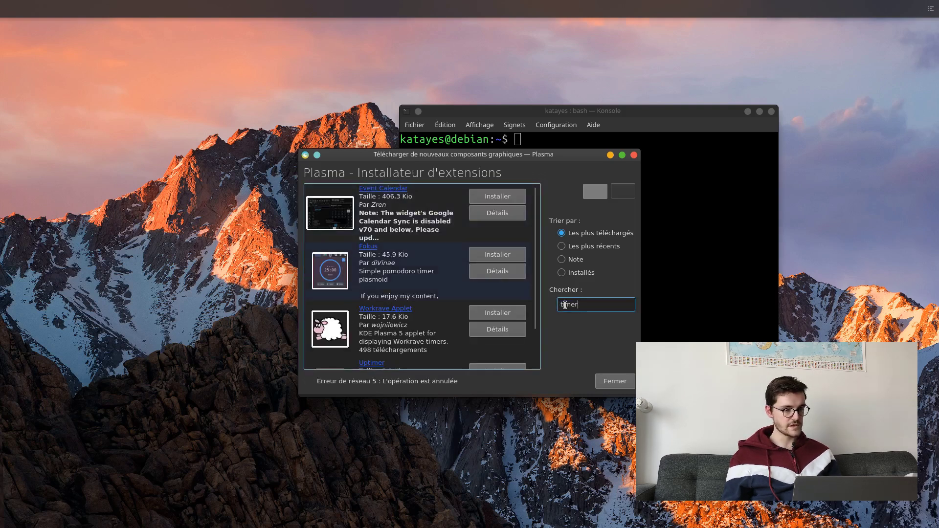
triple_click(565, 304)
key(BackSpace)
text(inline )
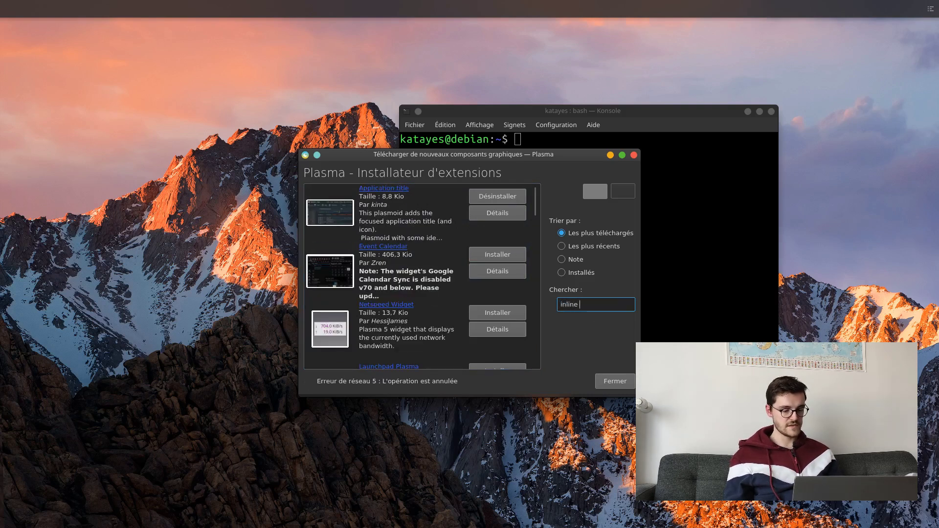
text(battery)
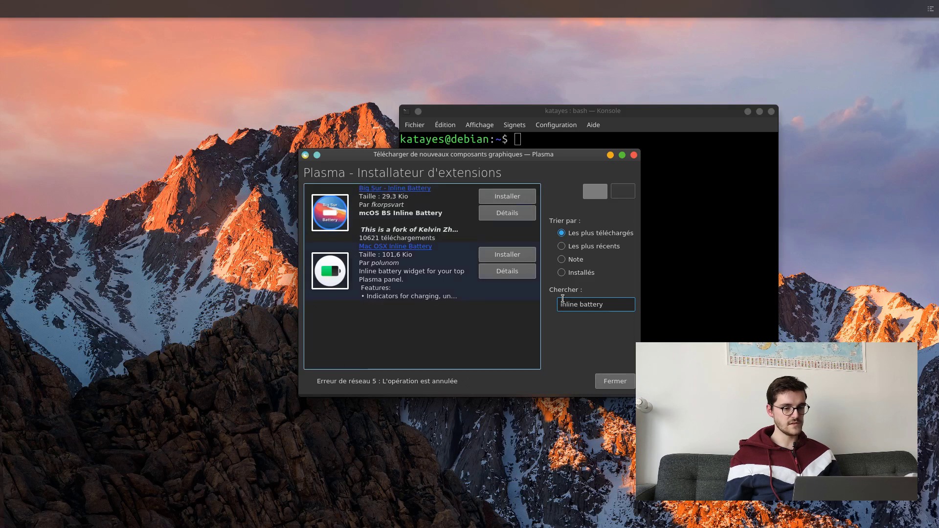
- Search the online widgets for "clock", install Better inline clock and close the widget installer
triple_click(562, 300)
text(clock)
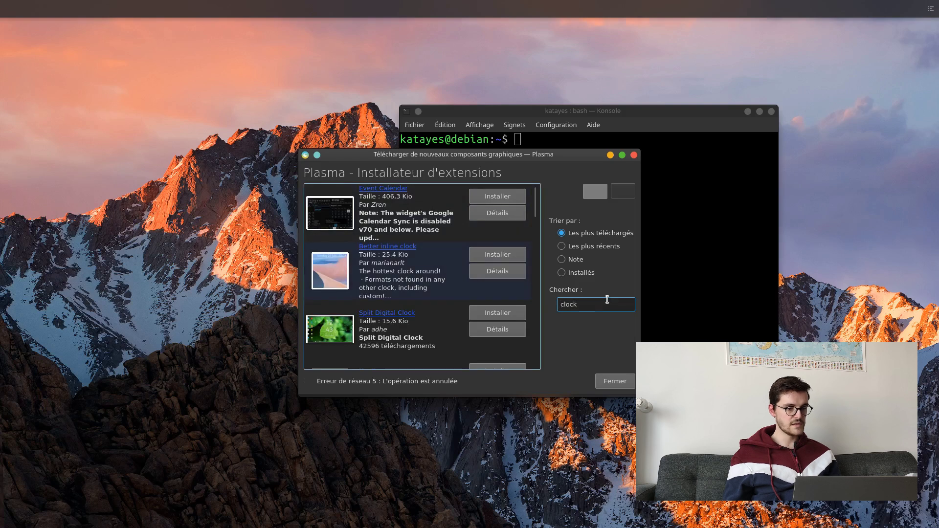
key(BackSpace)
key(BackSpace)
key(BackSpace)
key(BackSpace)
key(BackSpace)
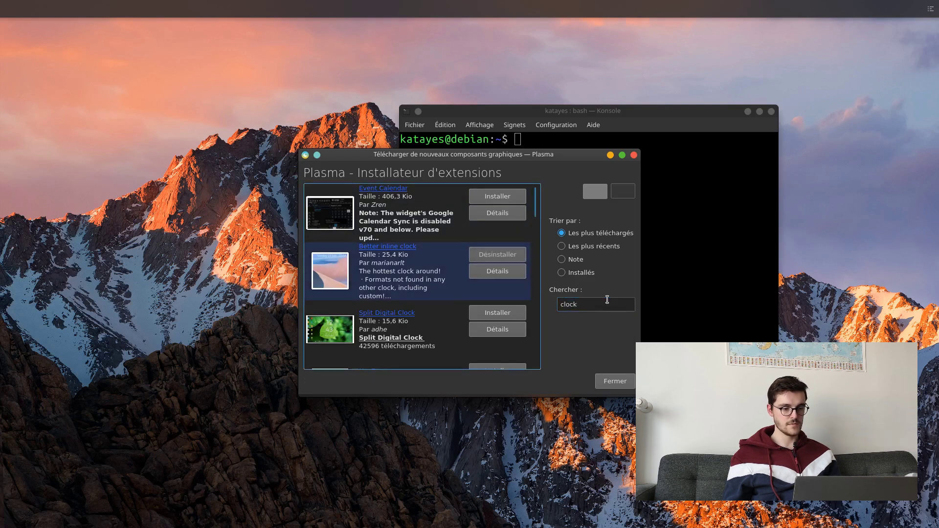
click(634, 156)
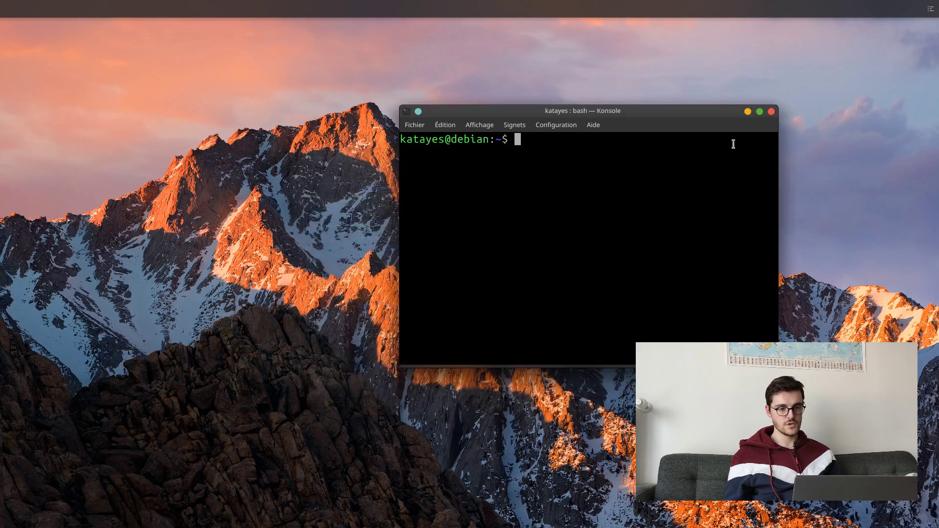
- Close the terminal, search the panel's available widgets for "latt" and add Latte Spacer to the start of the panel
click(772, 111)
right_click(723, 15)
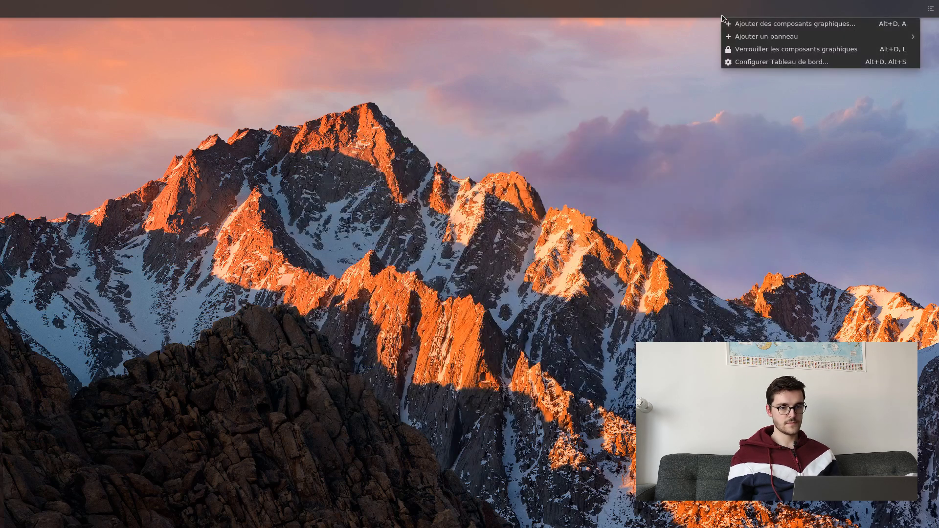
click(722, 16)
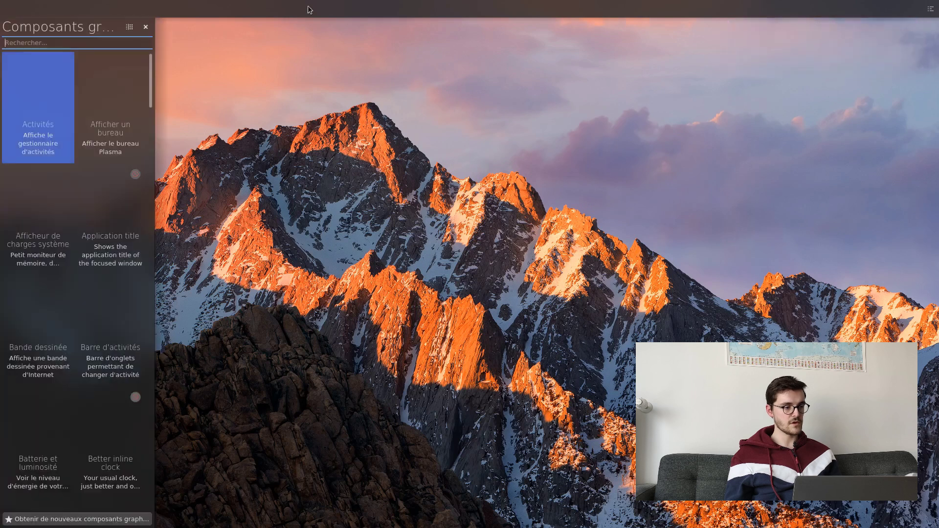
text(latt)
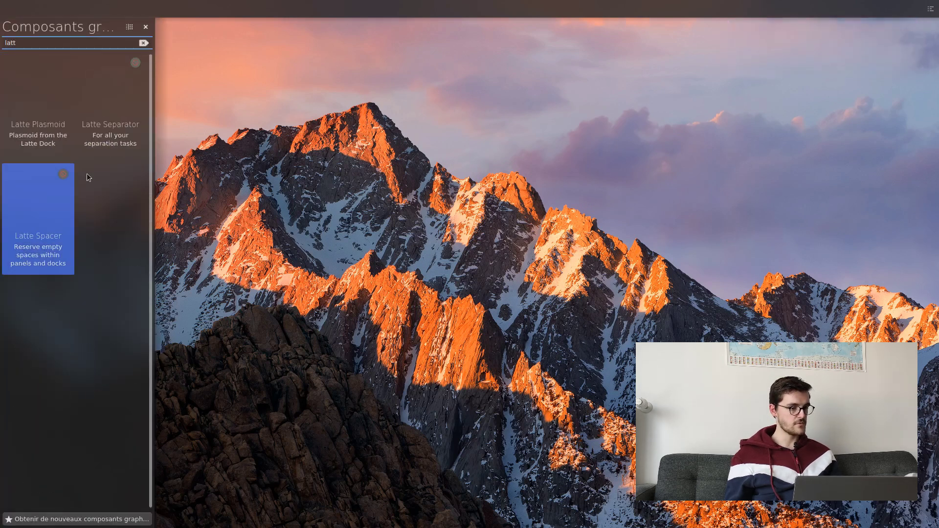
drag(86, 173, 74, 9)
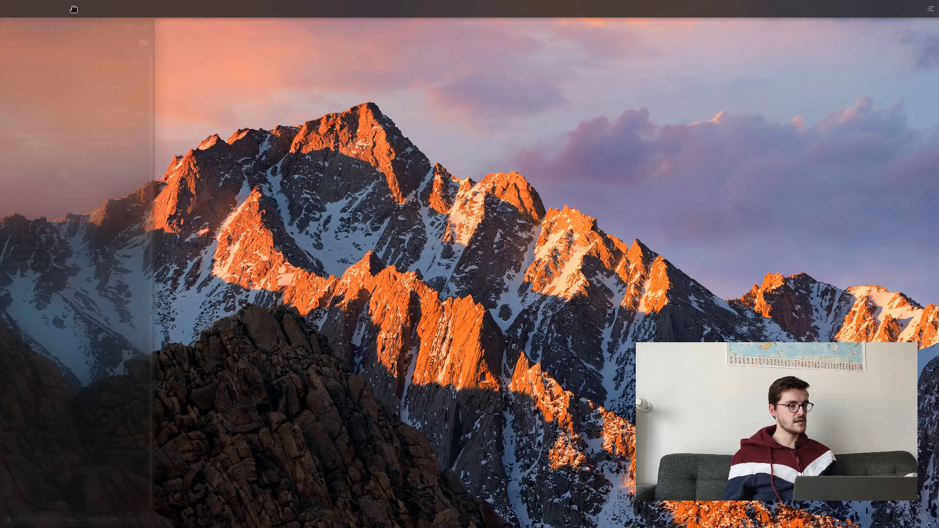
drag(66, 10, 92, 12)
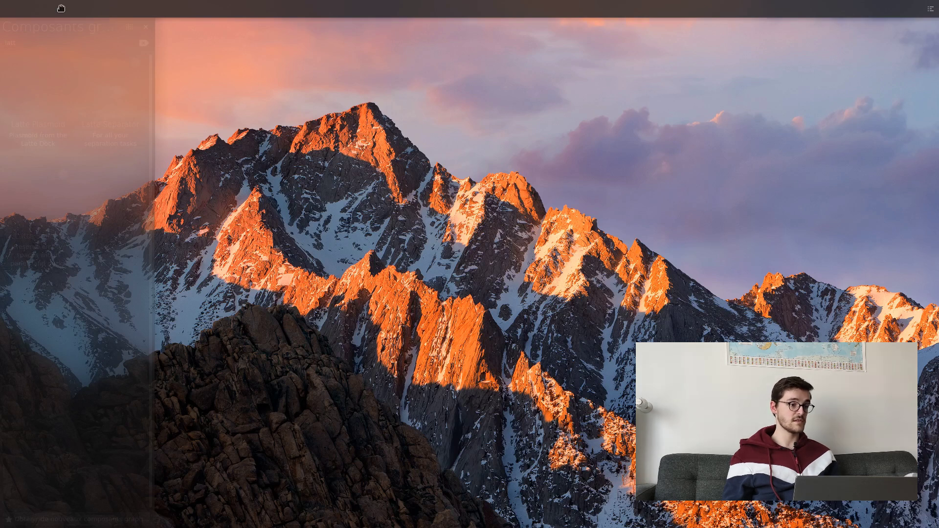
drag(61, 8, 64, 9)
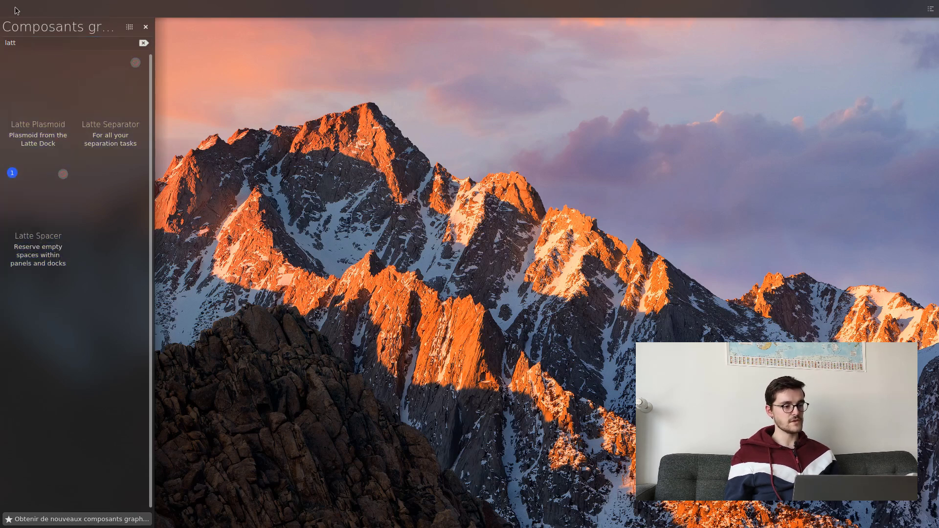
- Search the panel's available widgets for "simpl" and clear the search
click(31, 41)
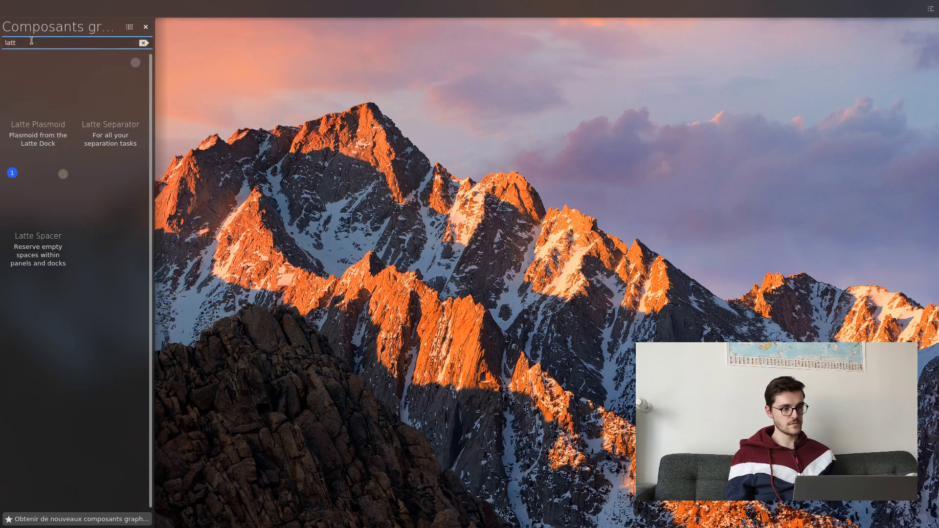
key(BackSpace)
key(BackSpace)
key(BackSpace)
key(BackSpace)
text(simpl)
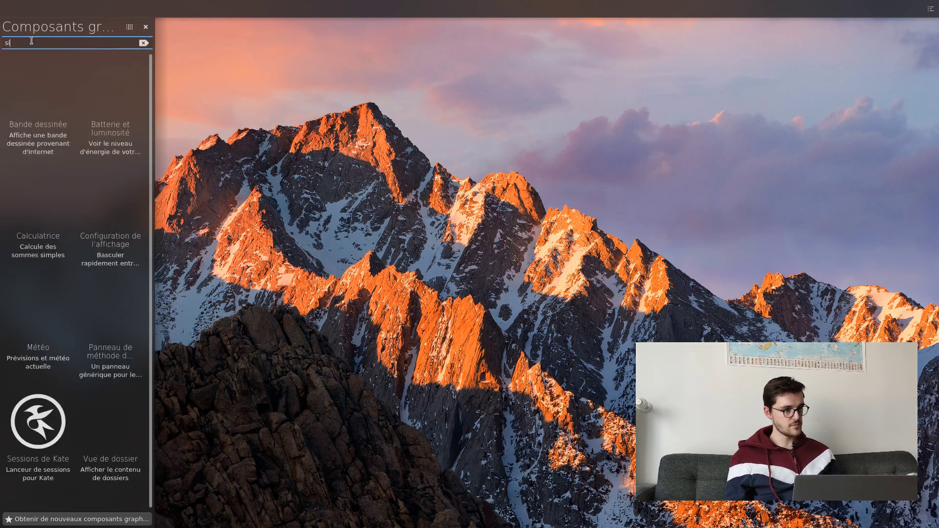
key(ctrl+a)
key(BackSpace)
scroll(32, 41, down, 3)
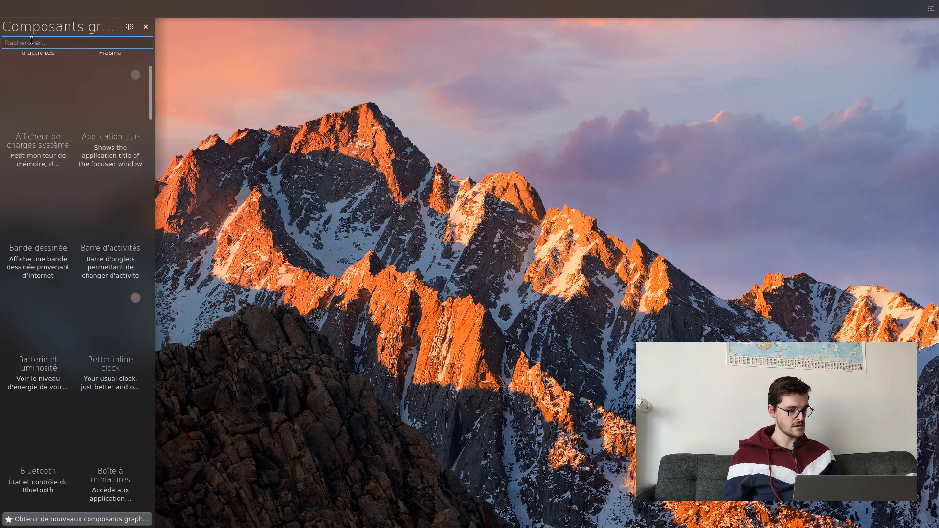
- Search the online widgets for "simple menu", install simplemenu-1.0.12.plasmoid and close the widget installer
click(76, 520)
click(78, 489)
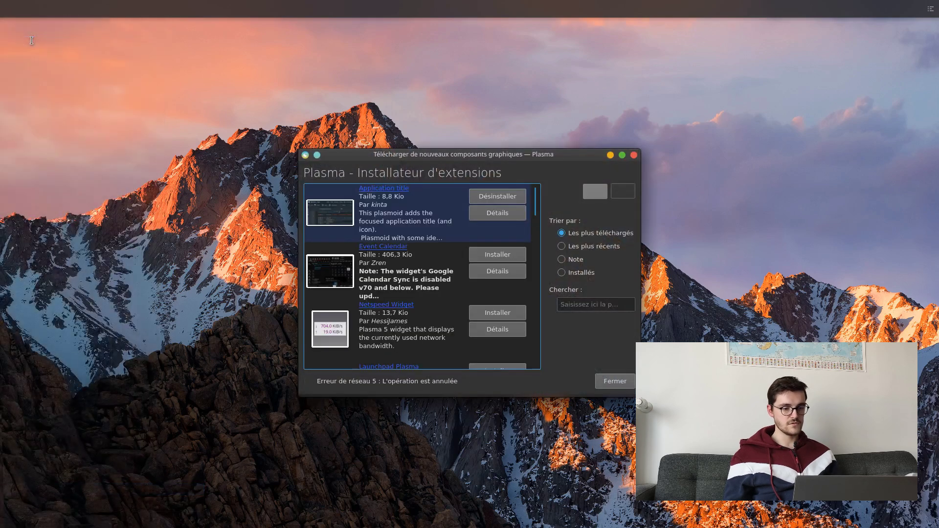
click(570, 301)
text(simple menu)
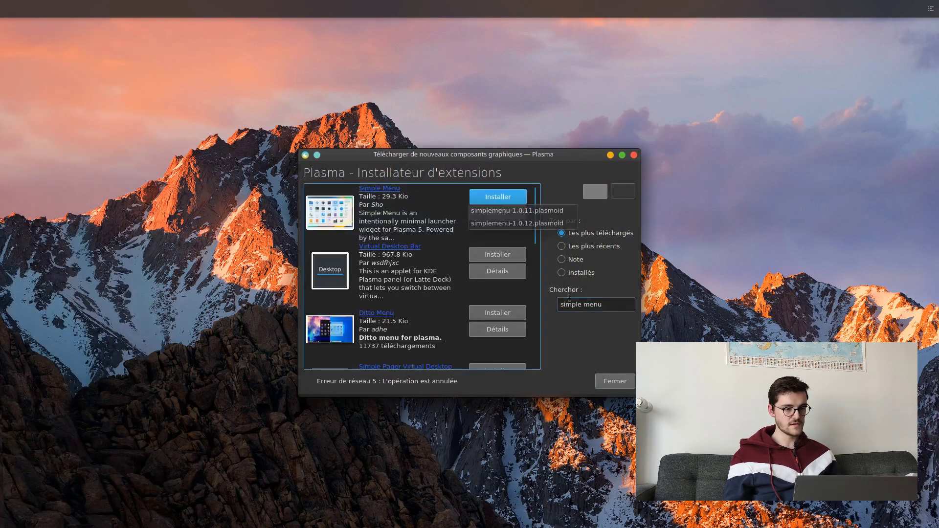
click(518, 223)
click(615, 381)
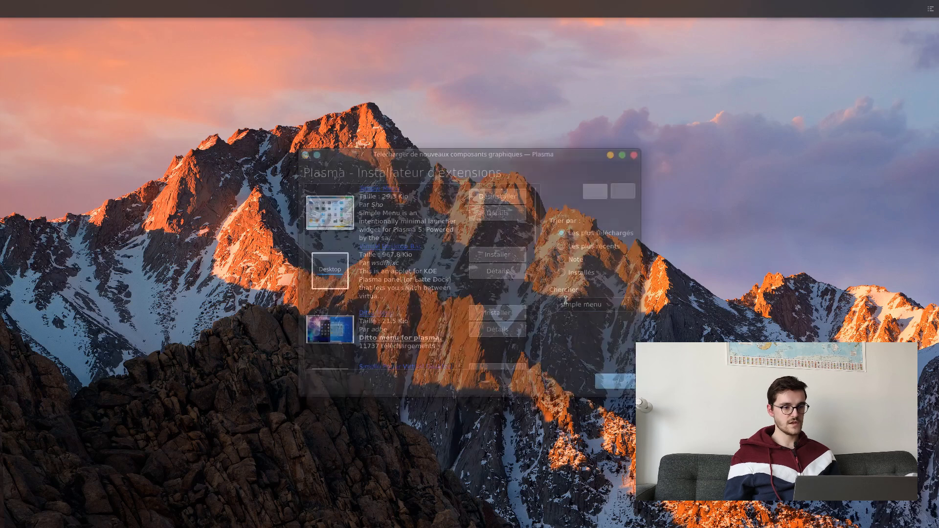
- Search the panel's available widgets for "simpl", add Simple Menu after the spacer and close the widget list
right_click(76, 7)
click(85, 25)
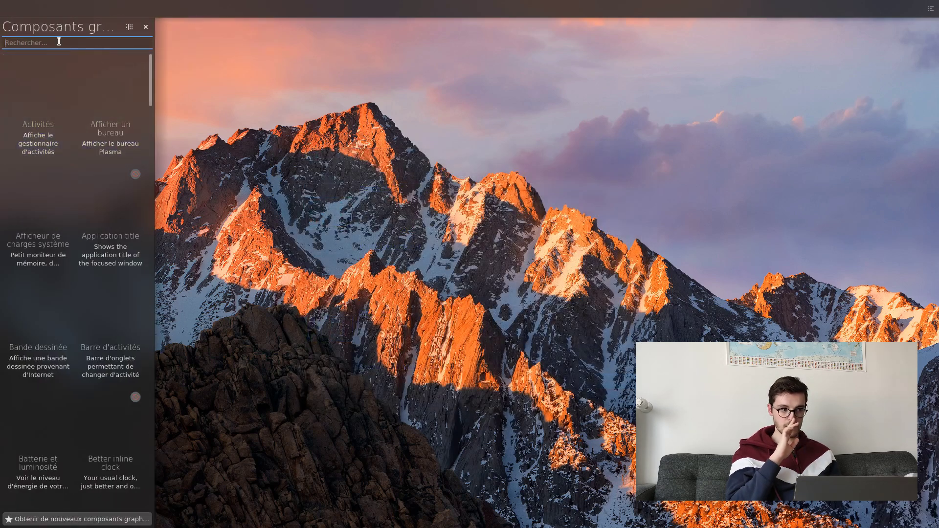
text(simpl)
drag(110, 103, 26, 11)
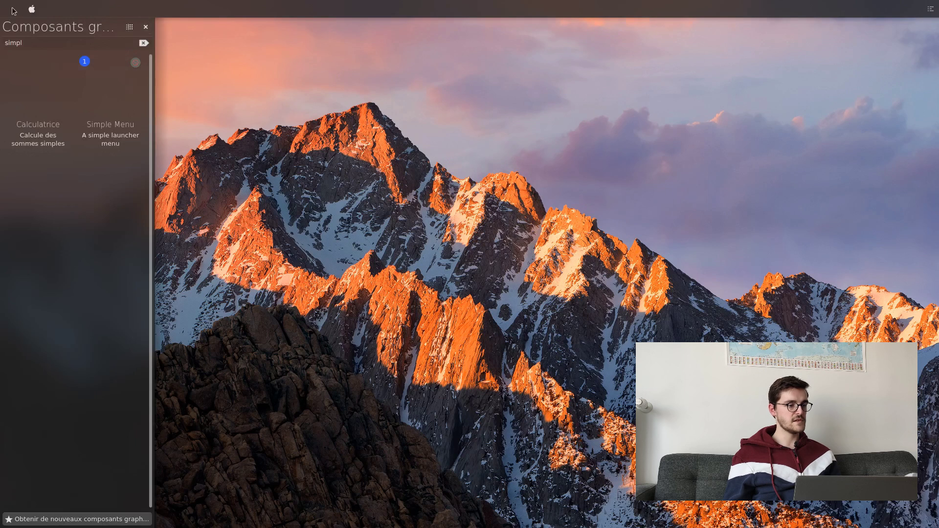
click(138, 27)
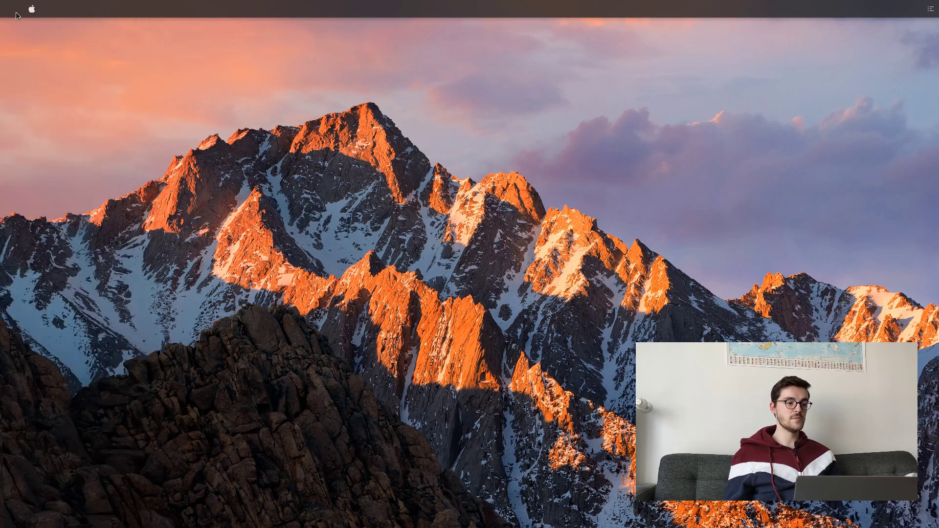
- Set the length of the Latte Spacer at the start of the panel to 5 px
right_click(16, 12)
click(12, 9)
right_click(12, 8)
click(29, 24)
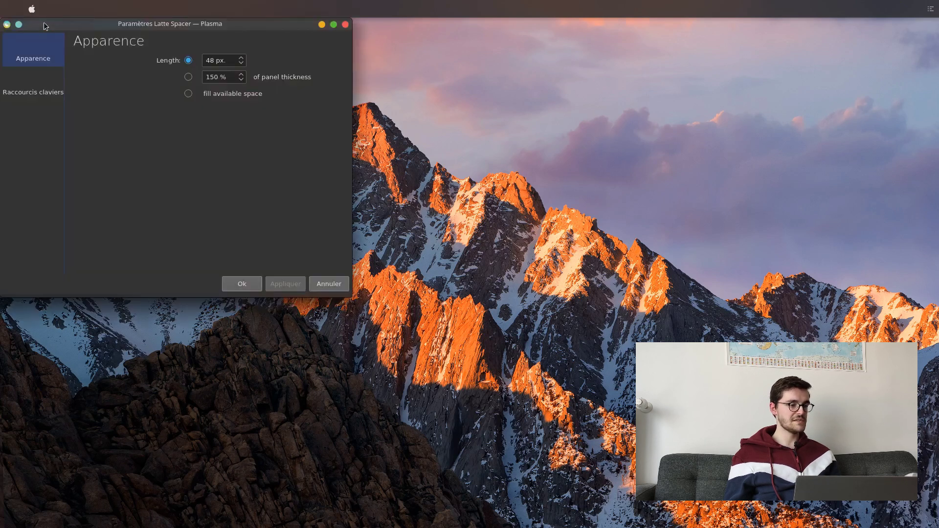
key(Tab)
key(BackSpace)
text(5)
click(244, 283)
- Search the panel's available widgets for "appli" and add Application title after the Simple Menu icon
click(17, 12)
right_click(37, 14)
click(49, 23)
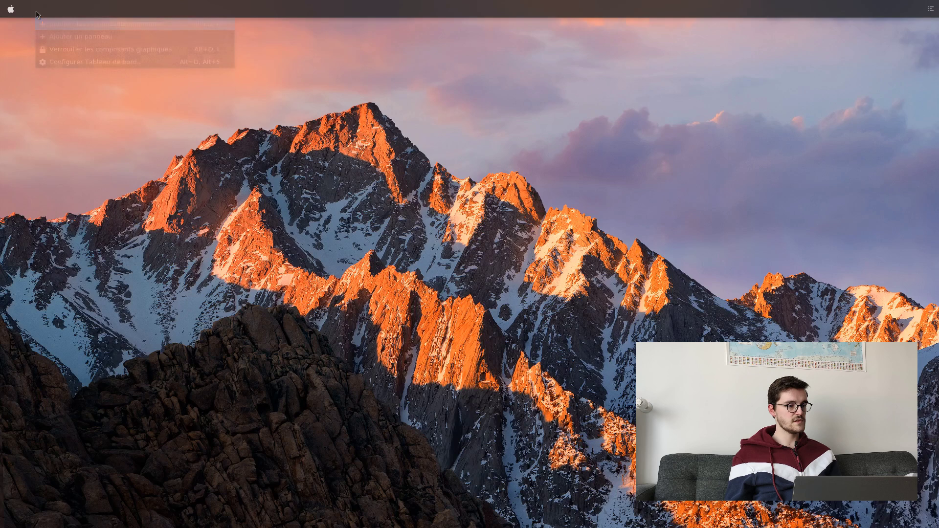
text(appli)
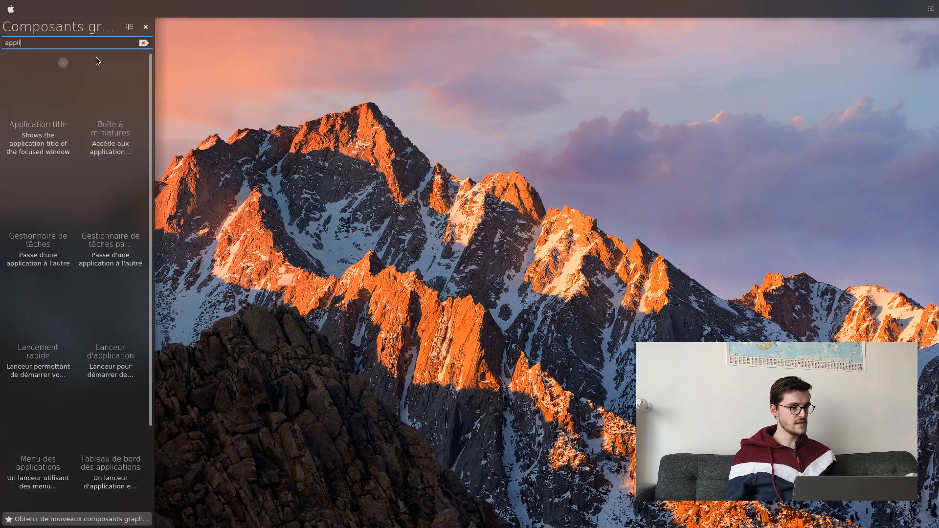
- Search the available widgets for "menu", place a menu widget on the panel after the application title and close the widget list
key(BackSpace)
key(BackSpace)
key(BackSpace)
key(BackSpace)
key(BackSpace)
text(menu)
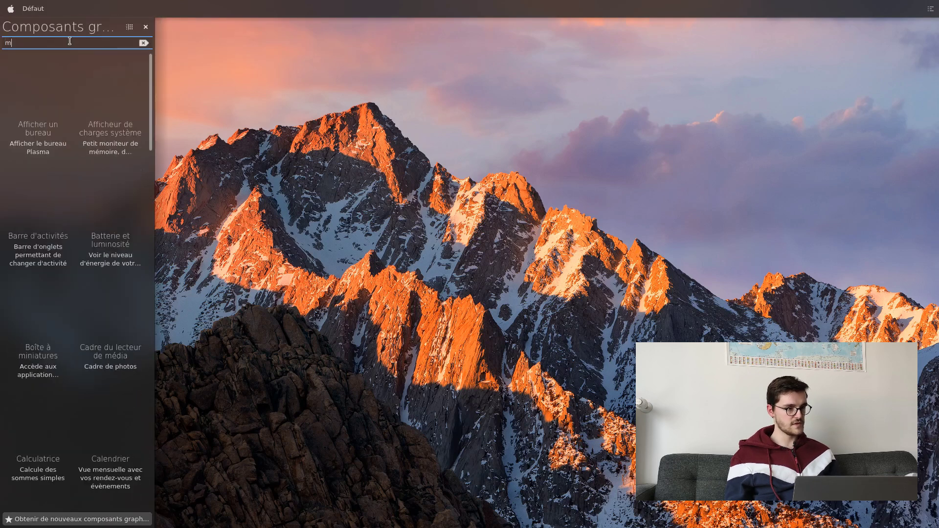
key(Down)
key(Down)
drag(80, 60, 80, 1)
click(142, 41)
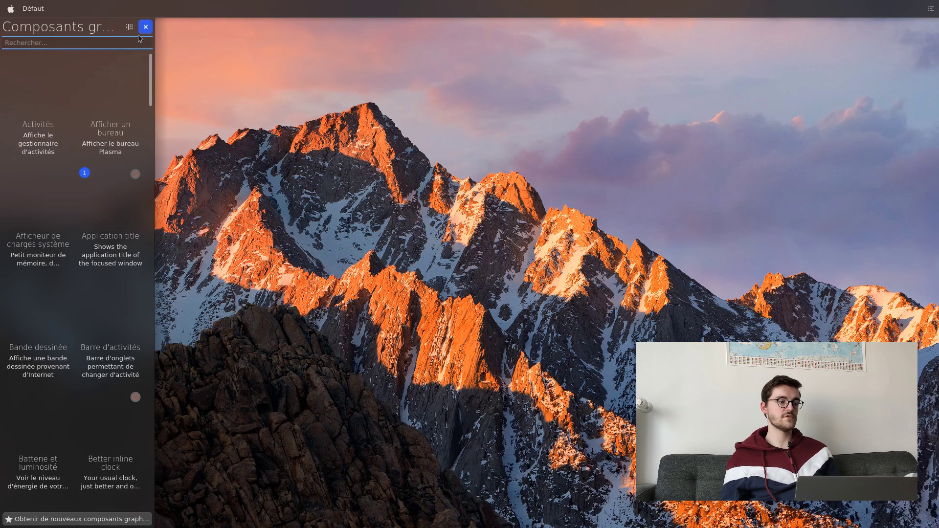
click(143, 30)
- Open the top panel's edit mode
right_click(241, 9)
key(Down)
key(Down)
key(Down)
key(Down)
key(Return)
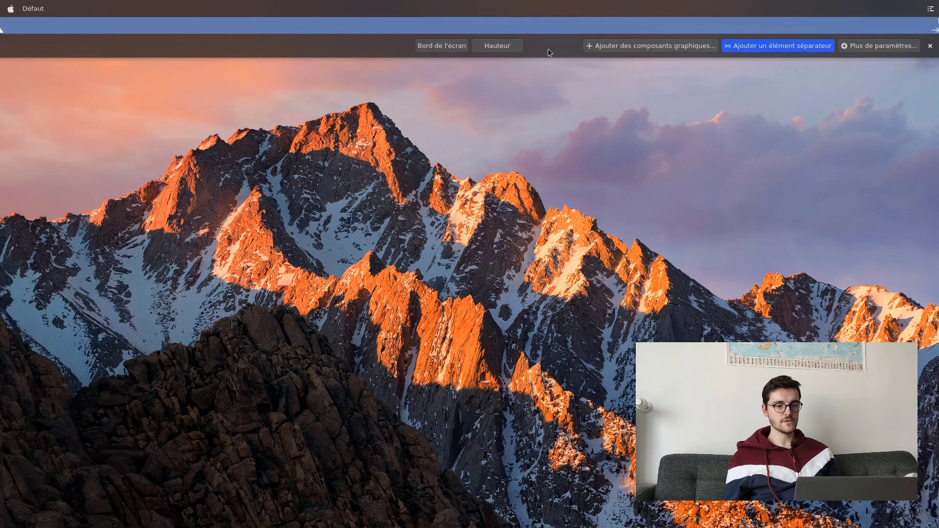
mouse_move(49, 8)
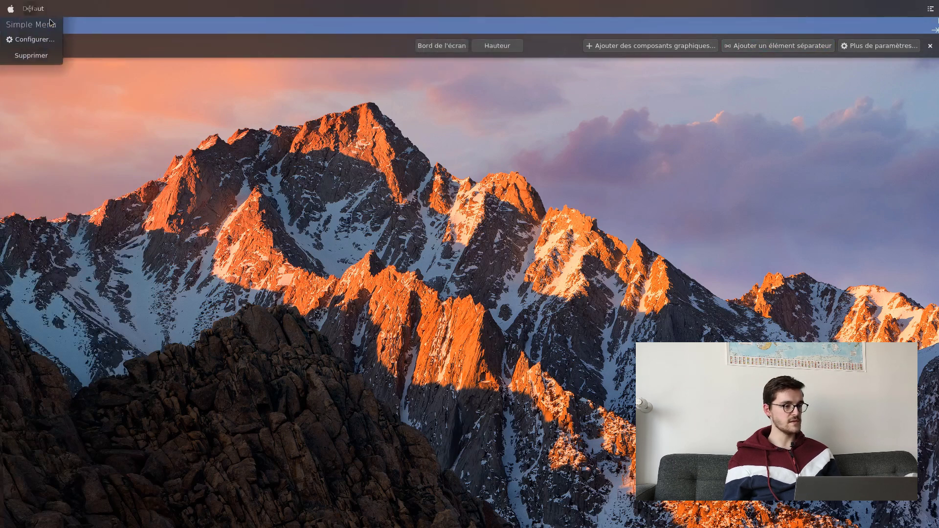
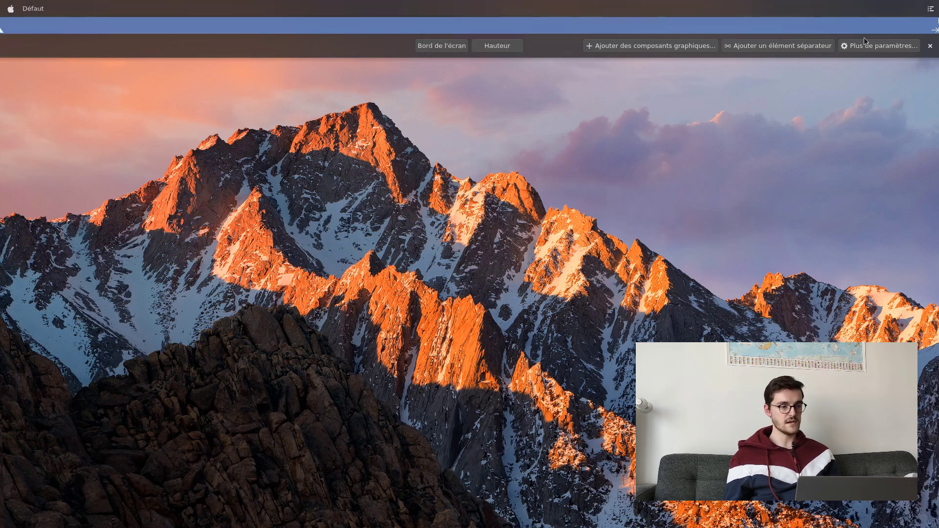
- Add the Fokus timer, found with "time", and the Réseaux widget, found with "seau", to the end section of the panel
click(650, 46)
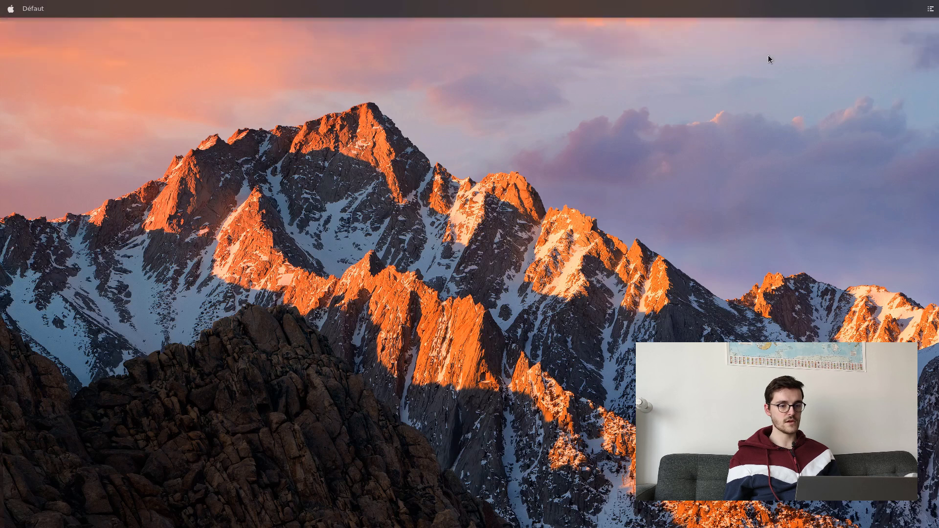
text(time)
drag(68, 69, 894, 7)
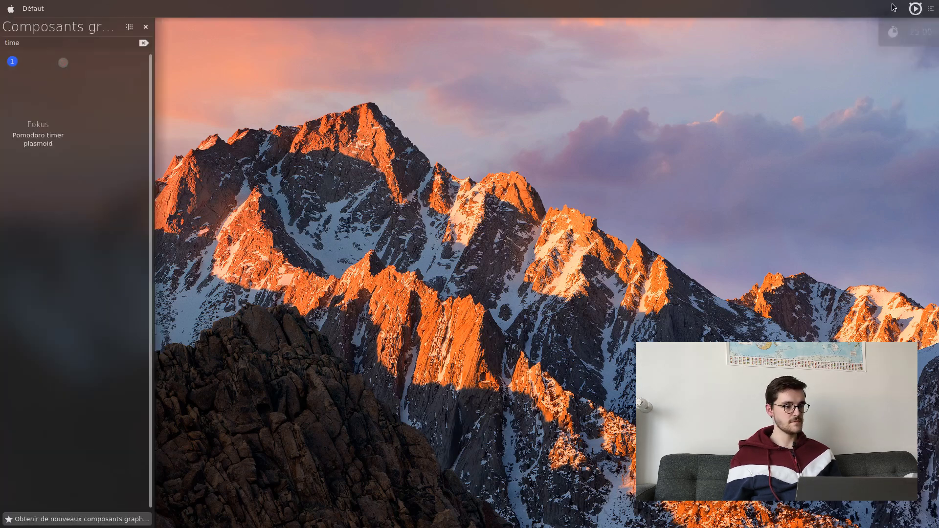
text(r)
key(BackSpace)
text(seau)
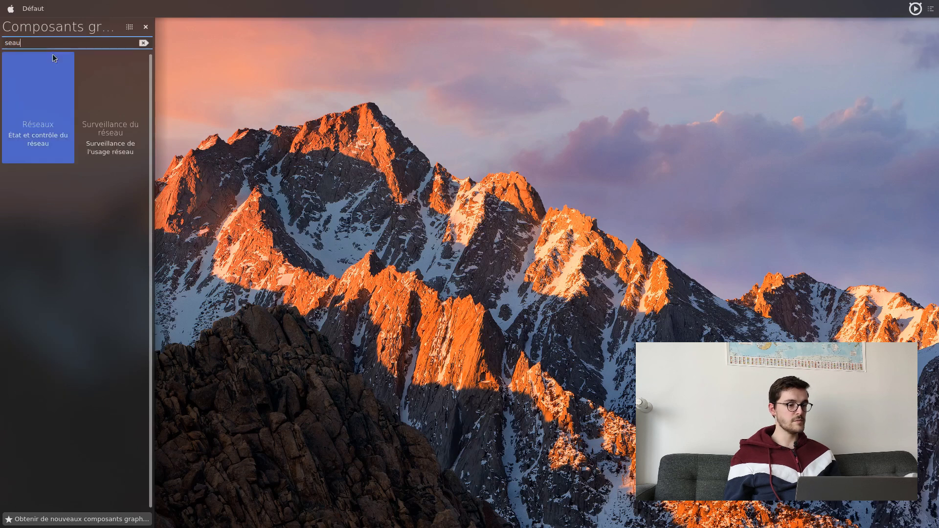
drag(39, 94, 38, 102)
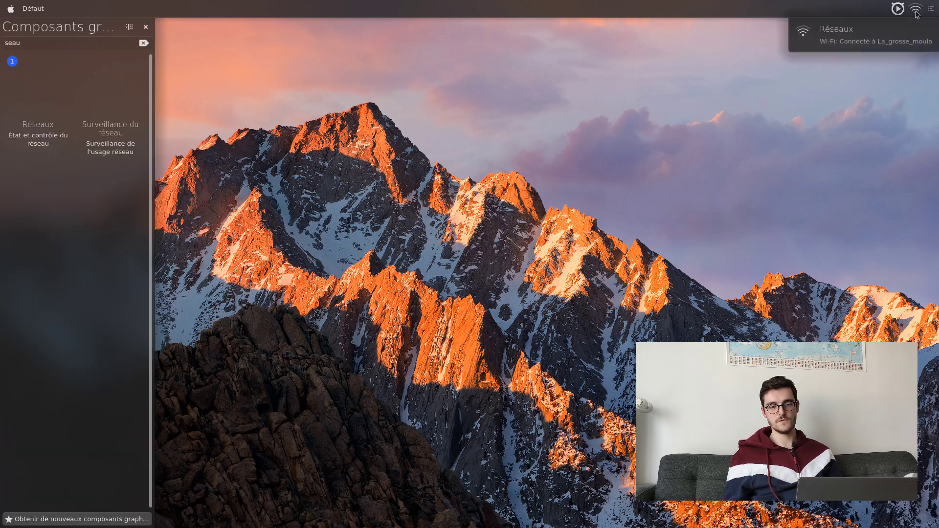
- Add a Latte Spacer, found with "latt", after the network icon, followed by Inline Battery, found with "inl"
click(143, 43)
text(latt)
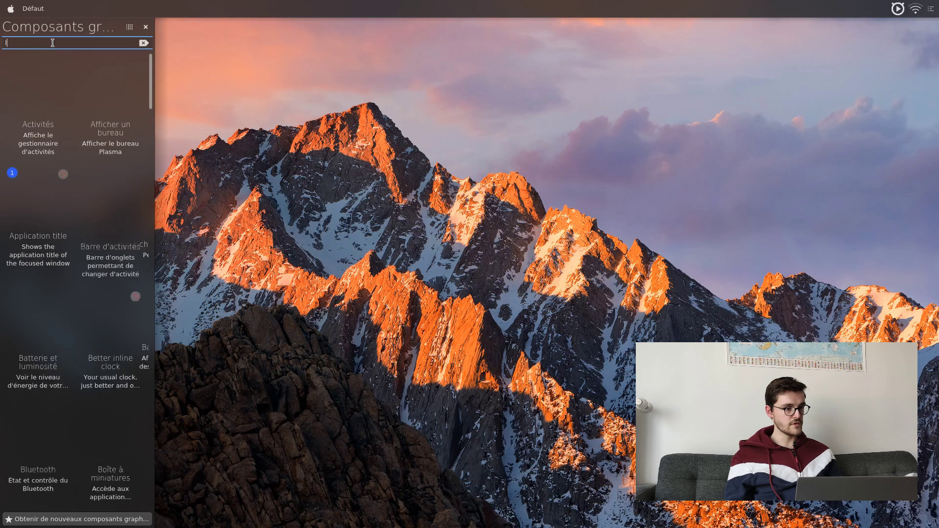
drag(38, 220, 913, 8)
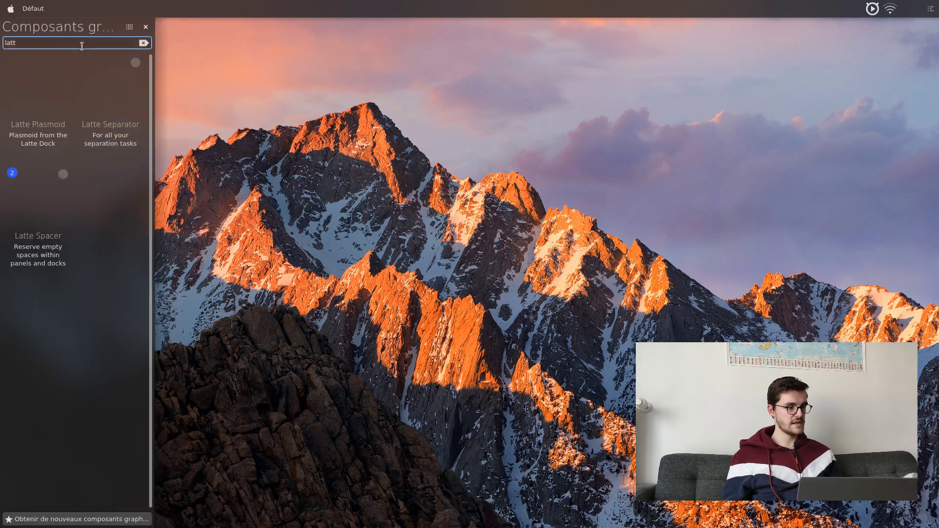
key(BackSpace)
key(BackSpace)
key(BackSpace)
key(BackSpace)
text(inl)
drag(96, 161, 573, 10)
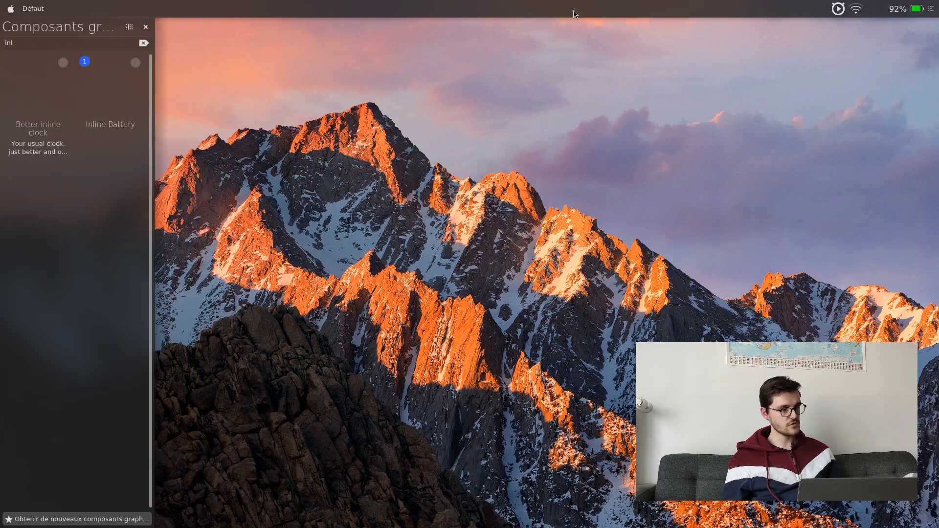
- Add a Latte Spacer, found with "space", after the battery, followed by the volume widget, found with "vol"
key(BackSpace)
key(BackSpace)
key(BackSpace)
text(space)
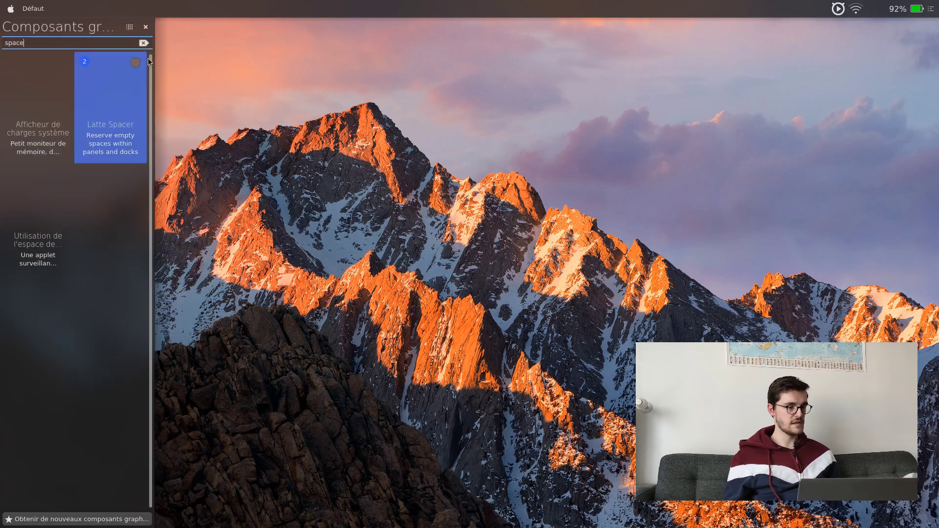
drag(145, 62, 910, 8)
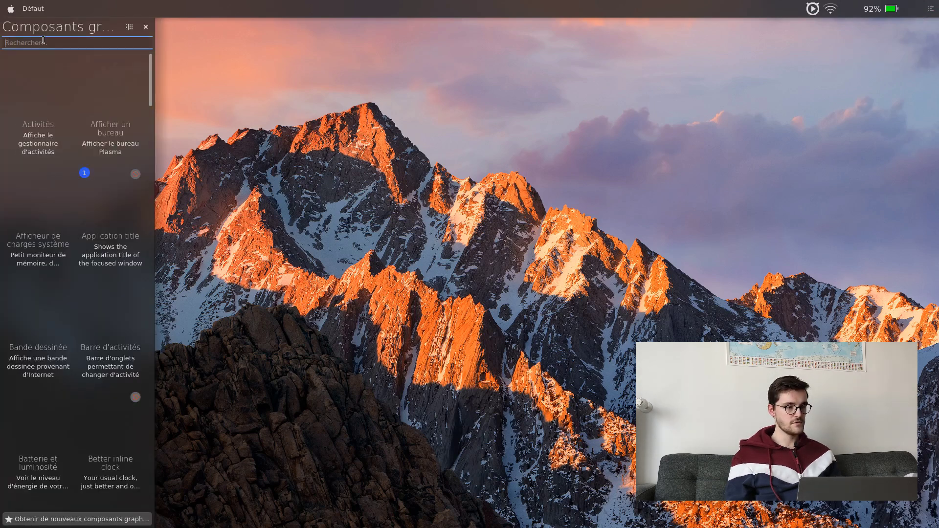
text(vol)
drag(38, 88, 916, 6)
- Add Better inline clock, found with "clo", after the volume icon, followed by a Latte Spacer, found with "space"
text(clo)
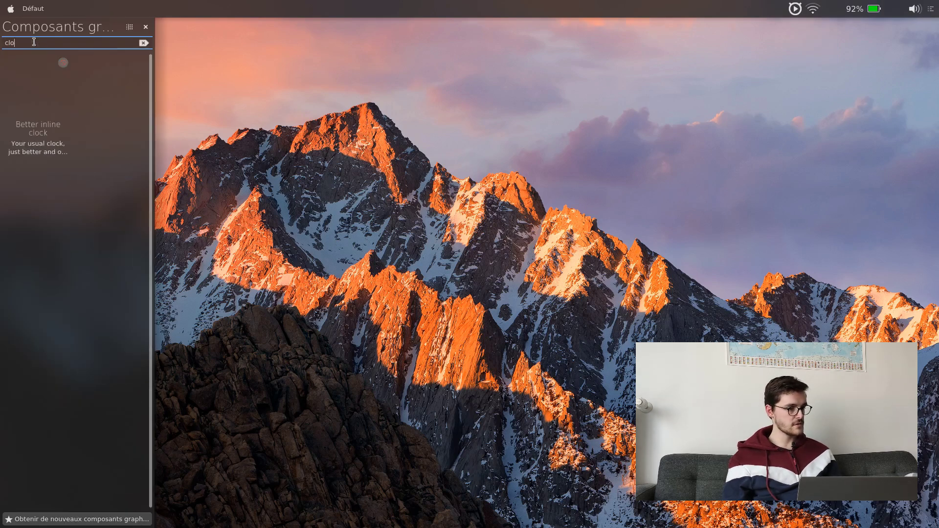
drag(38, 103, 915, 8)
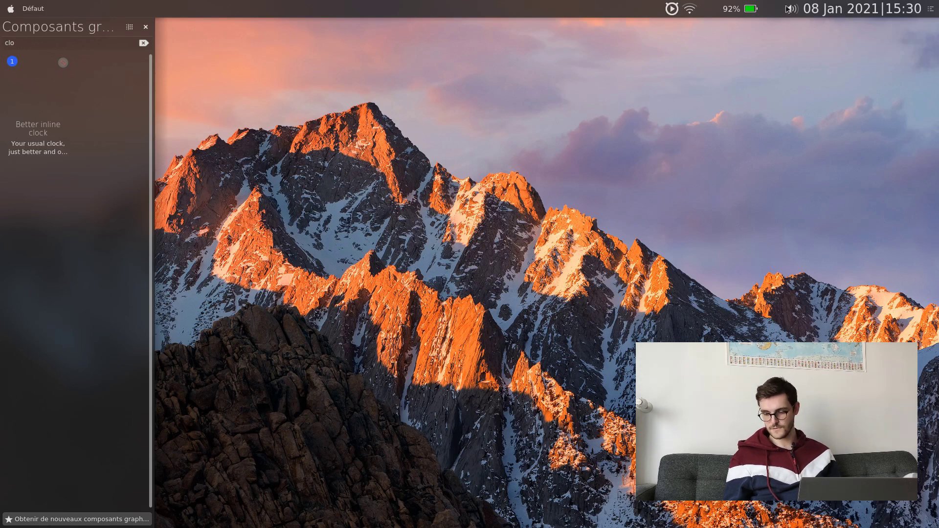
click(114, 39)
key(ctrl+a)
key(BackSpace)
text(space)
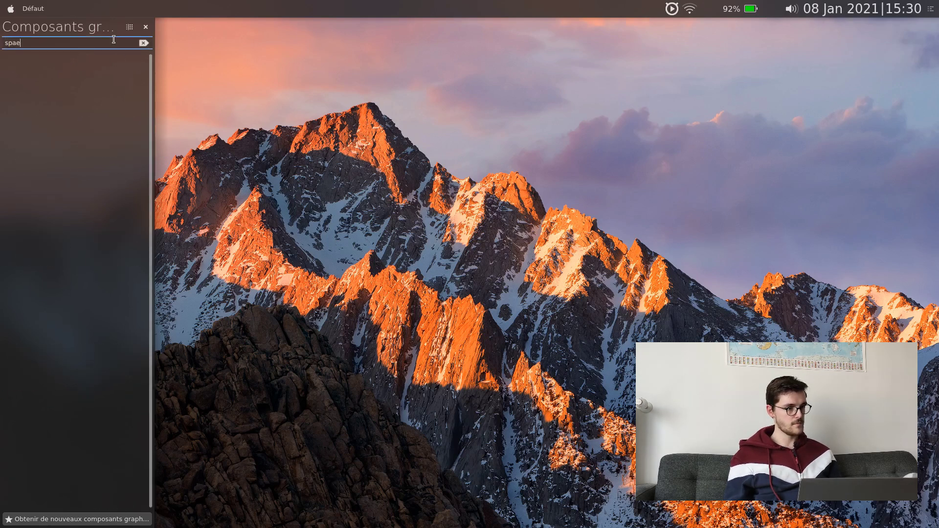
drag(111, 98, 900, 10)
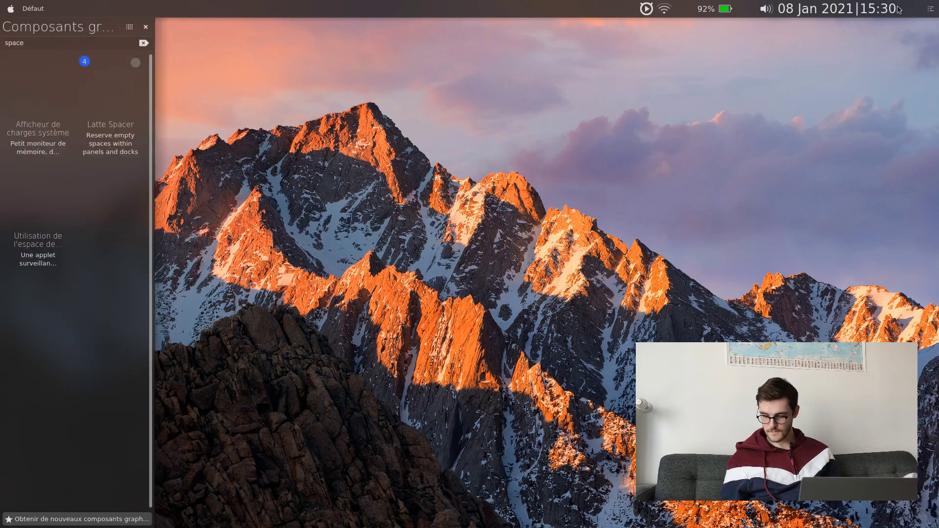
- Search the available widgets for "kde" and add KDE Connect to the panel after the clock
click(46, 42)
key(ctrl+a)
key(BackSpace)
text(k)
text(de)
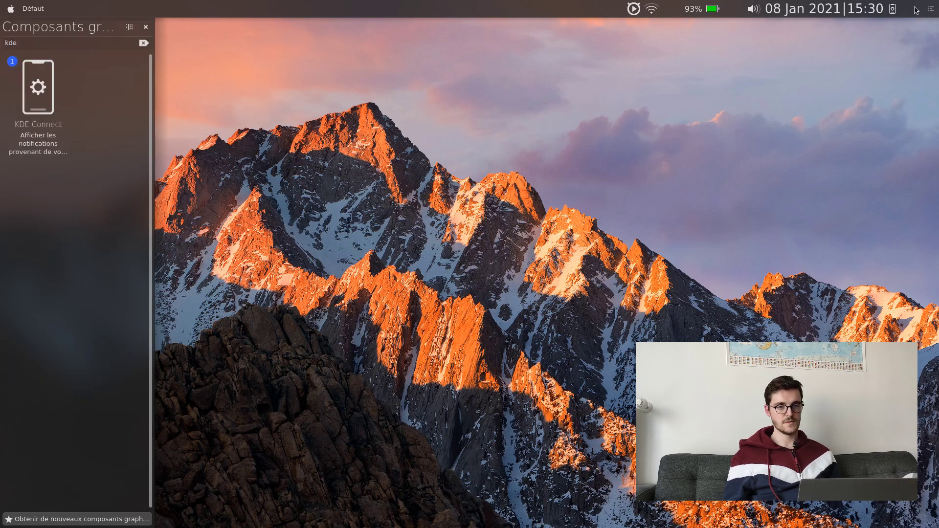
- Open the panel's edit mode and swap KDE Connect with the last Latte Spacer so the spacer follows the clock
click(900, 10)
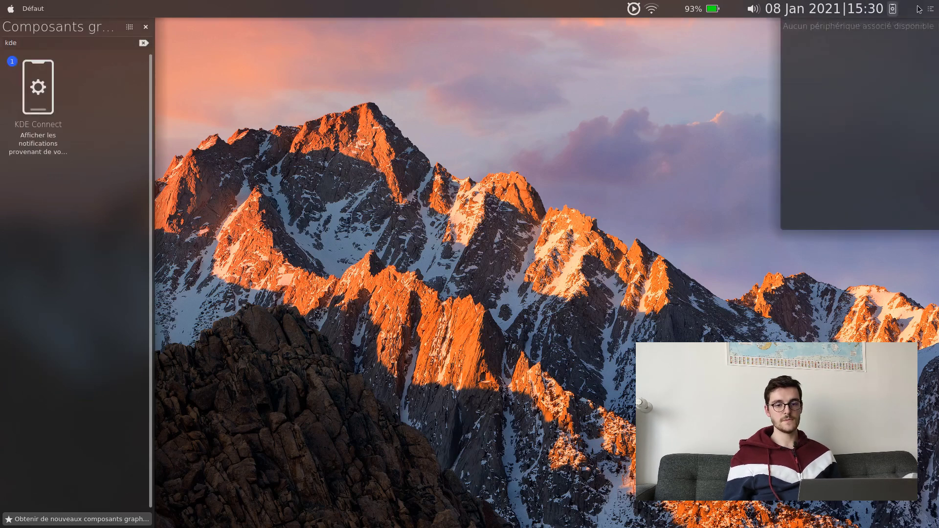
right_click(913, 11)
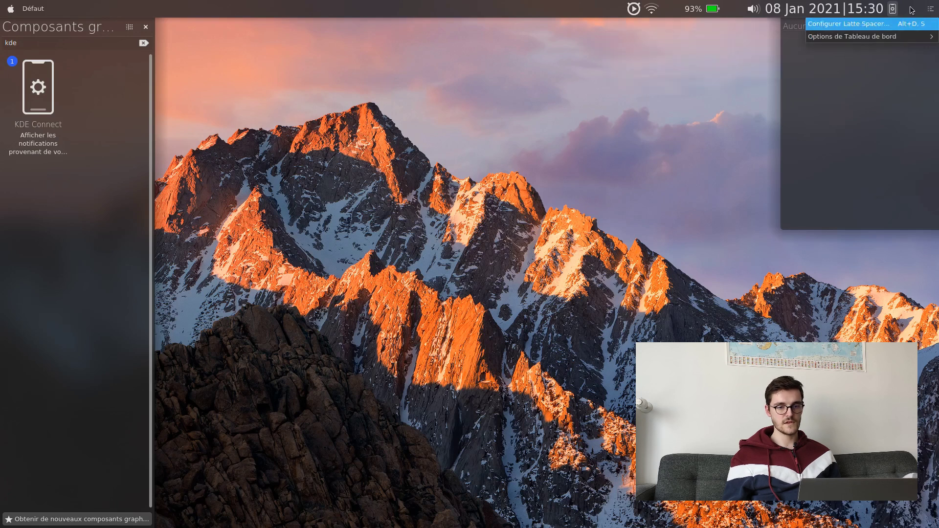
key(Right)
key(Down)
key(Down)
key(Down)
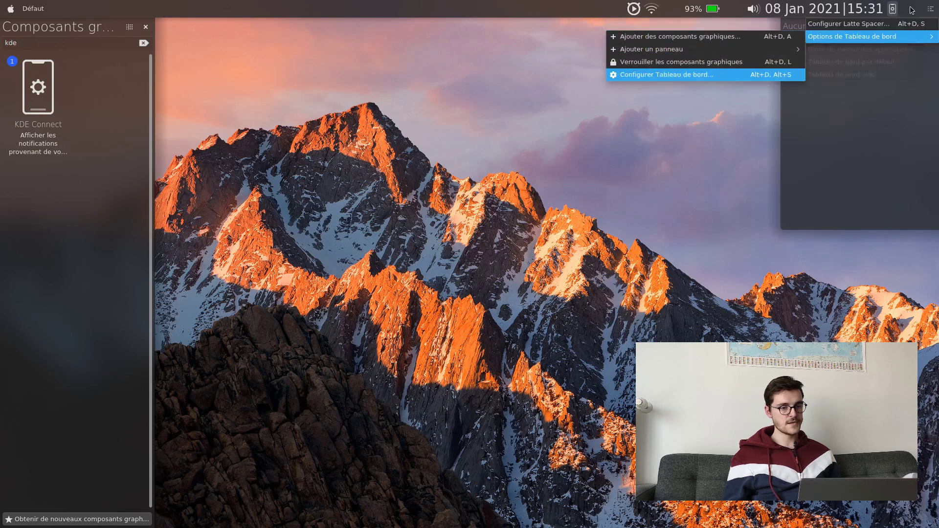
key(Return)
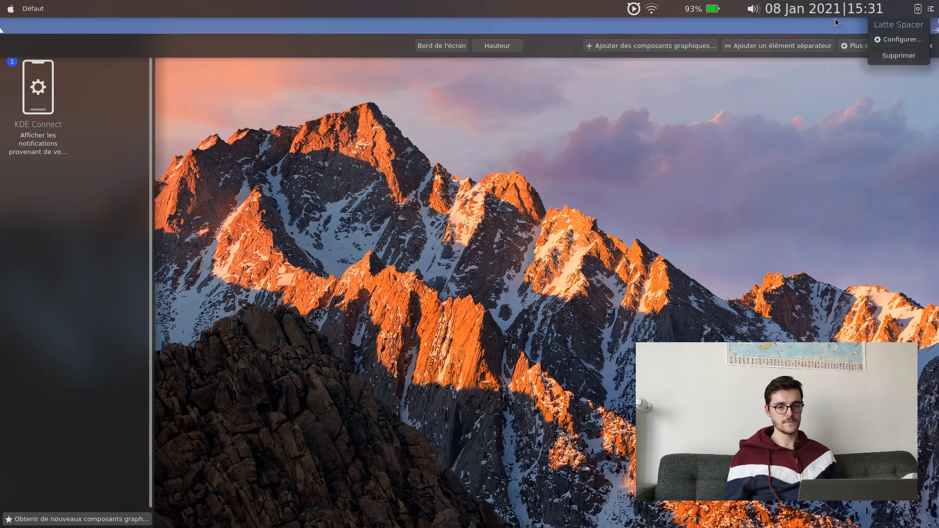
- Add the Presse-papiers widget, found with "pres", after KDE Connect and open its clipboard history
key(Escape)
text(cli)
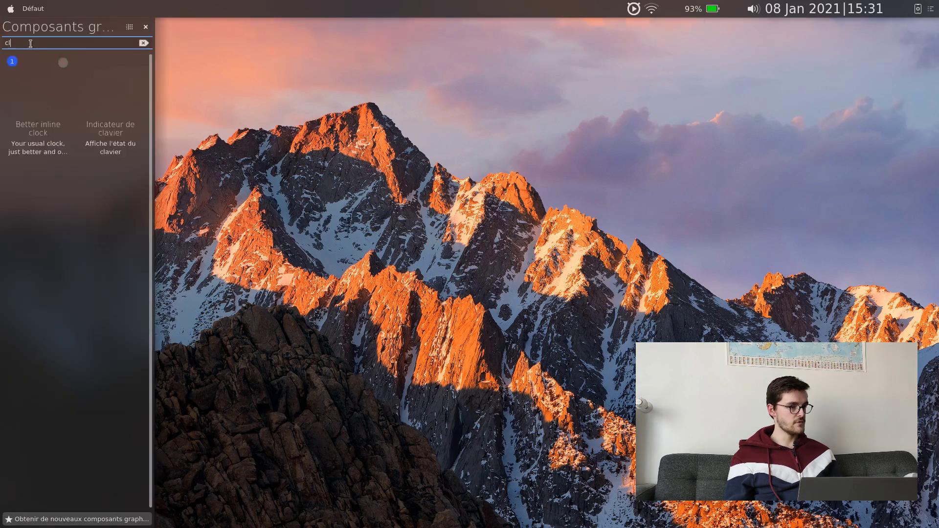
key(BackSpace)
key(BackSpace)
key(BackSpace)
text(pres)
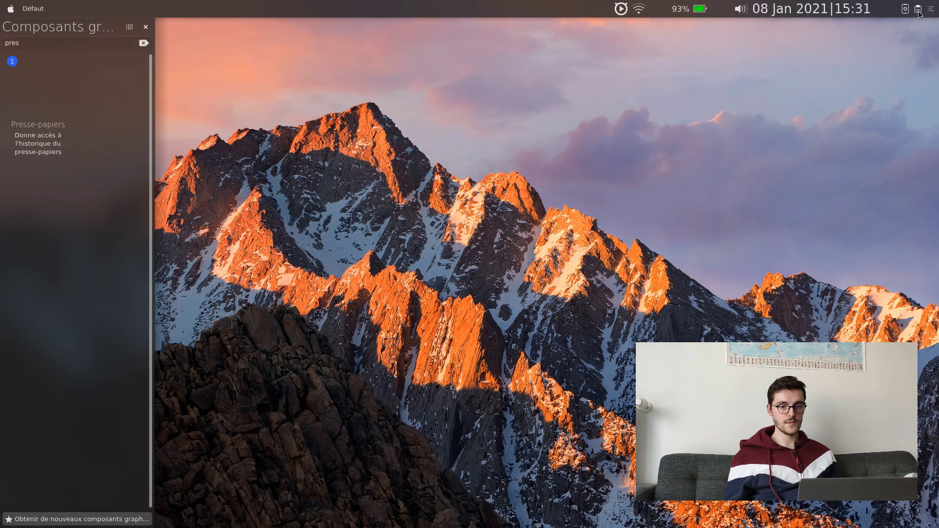
click(913, 9)
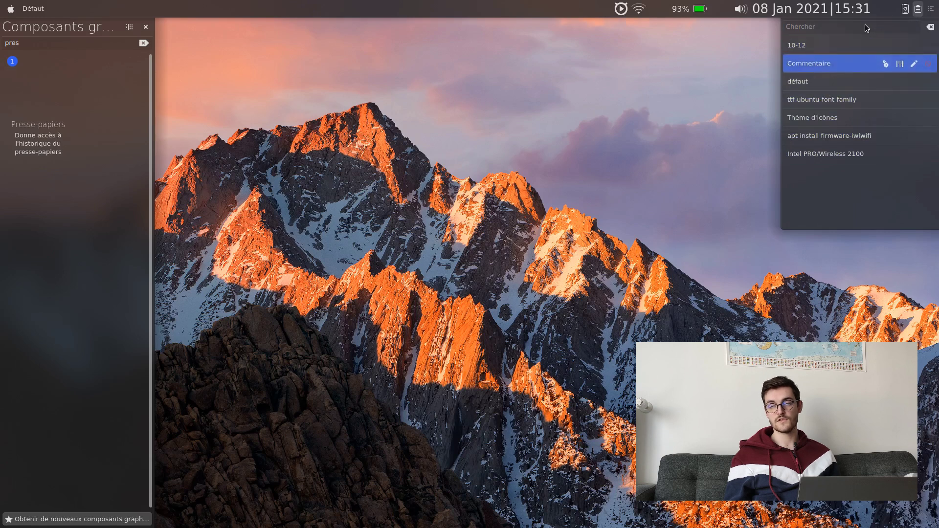
- Add the notifications widget, found with "not", after the clipboard, followed by a Latte Spacer, found with "spac"
click(102, 35)
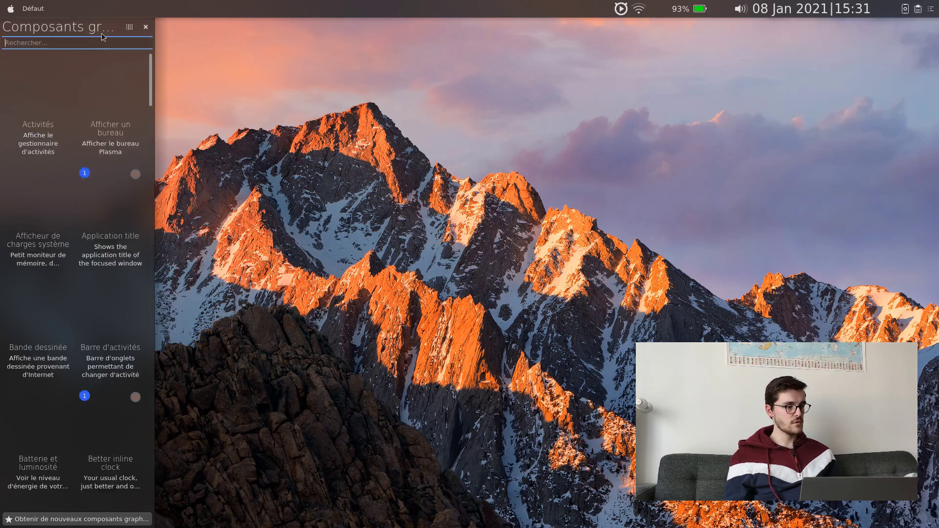
text(not)
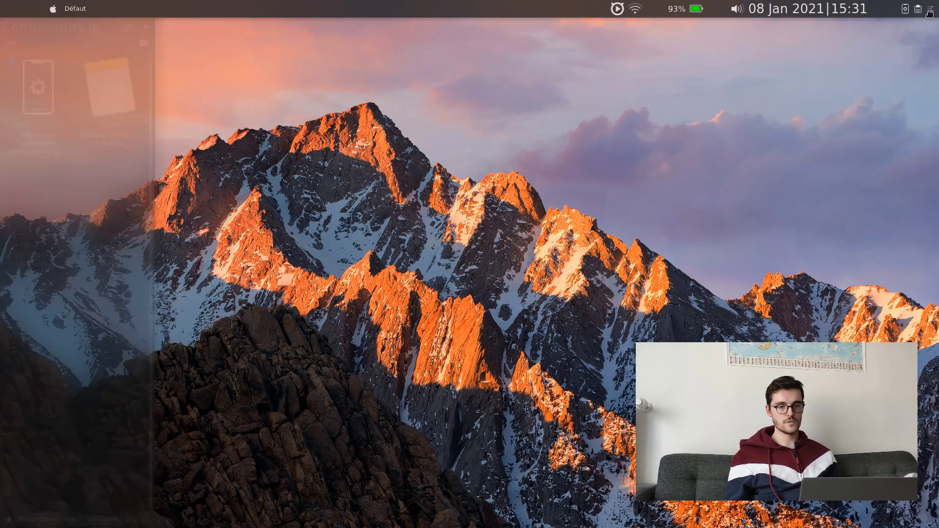
click(128, 45)
click(144, 43)
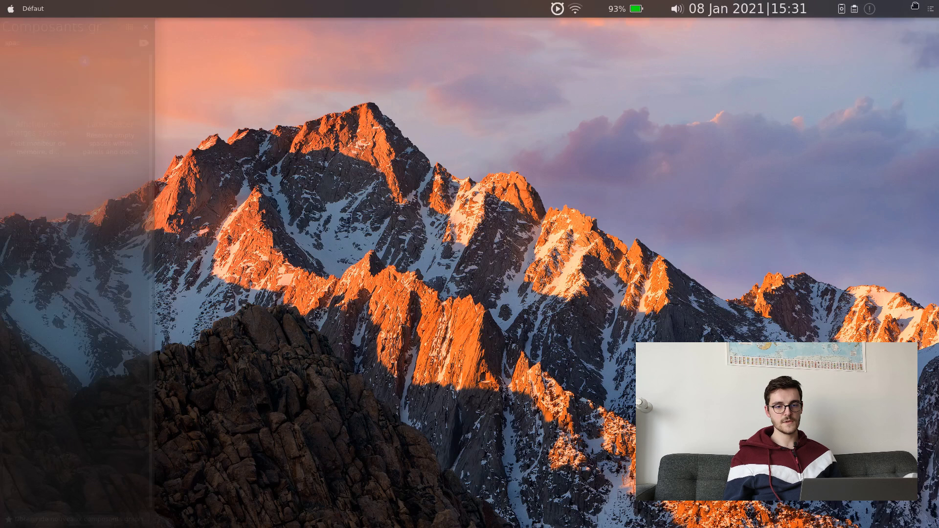
text(spac)
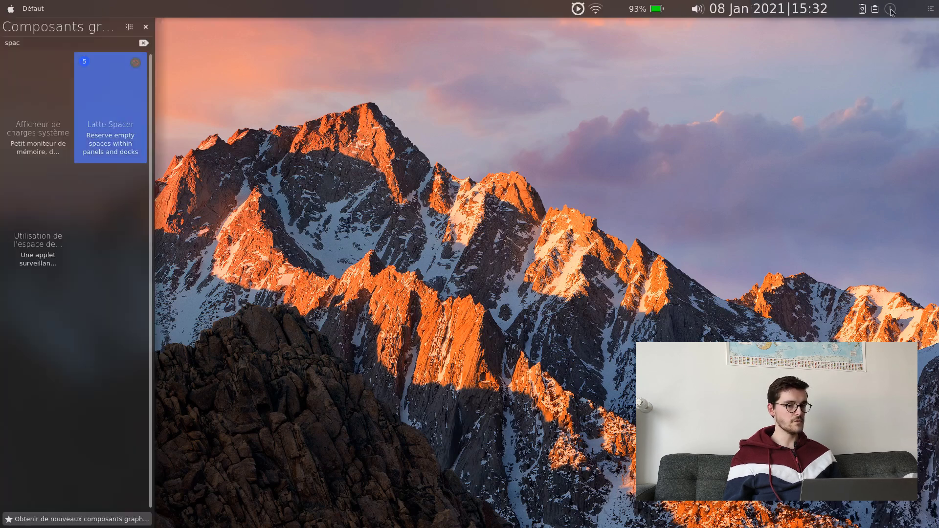
click(146, 27)
- Set the length of the Latte Spacer after the notifications icon to 5 px
right_click(905, 12)
click(908, 23)
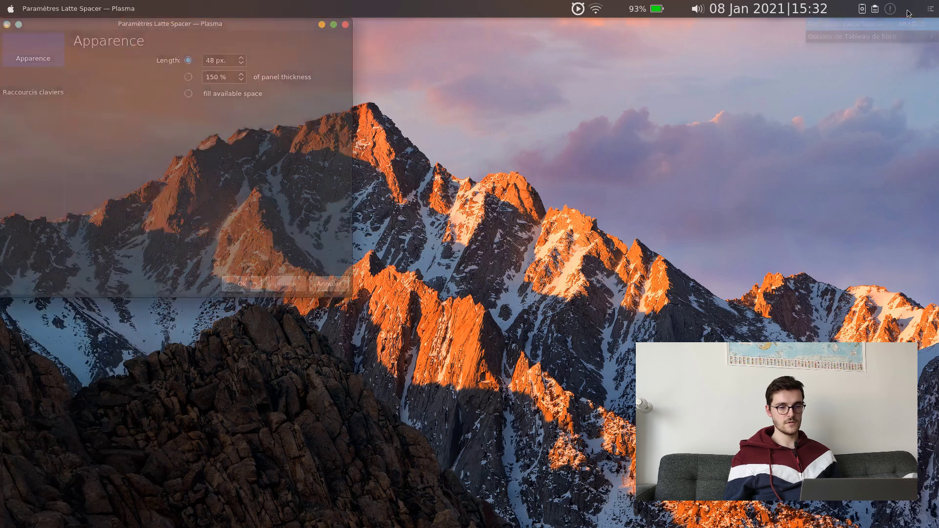
double_click(211, 61)
text(5)
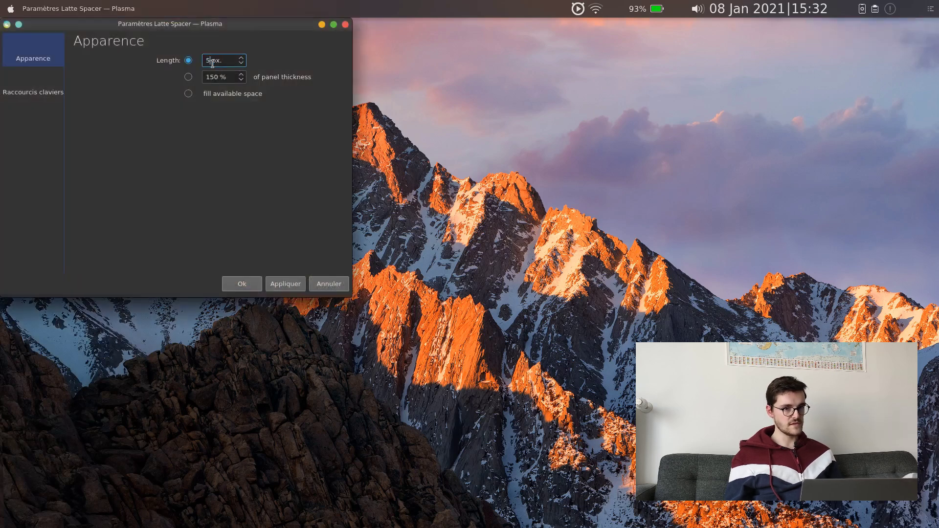
key(Return)
- Set the length of the Latte Spacer between the clock and KDE Connect to 5 px
right_click(865, 12)
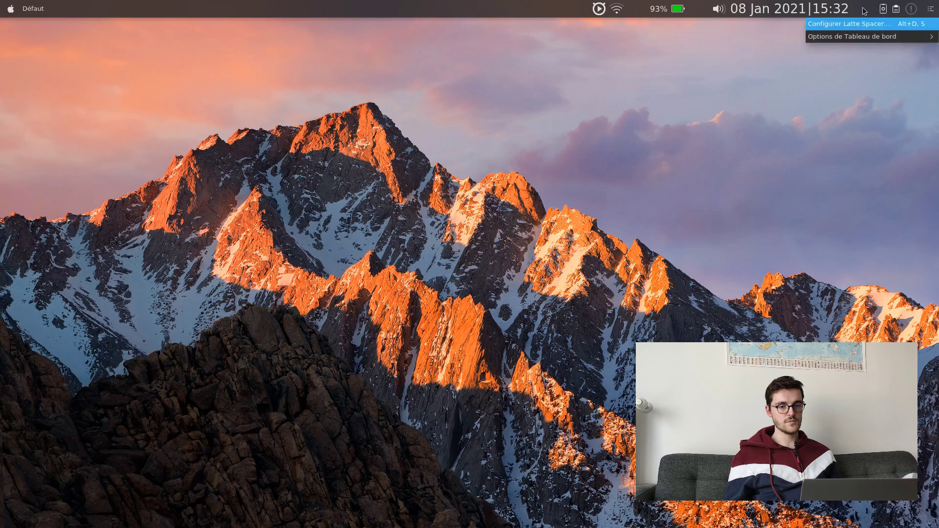
click(866, 23)
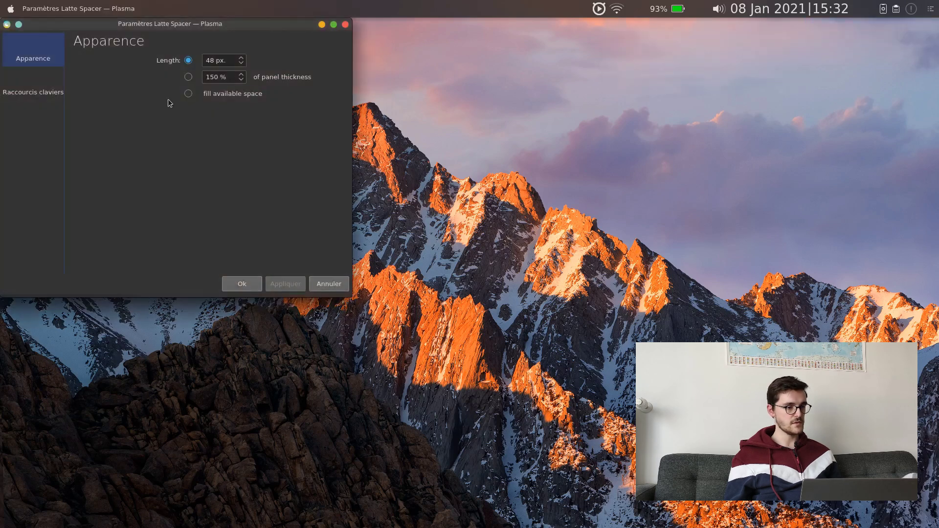
double_click(210, 59)
text(5)
key(Return)
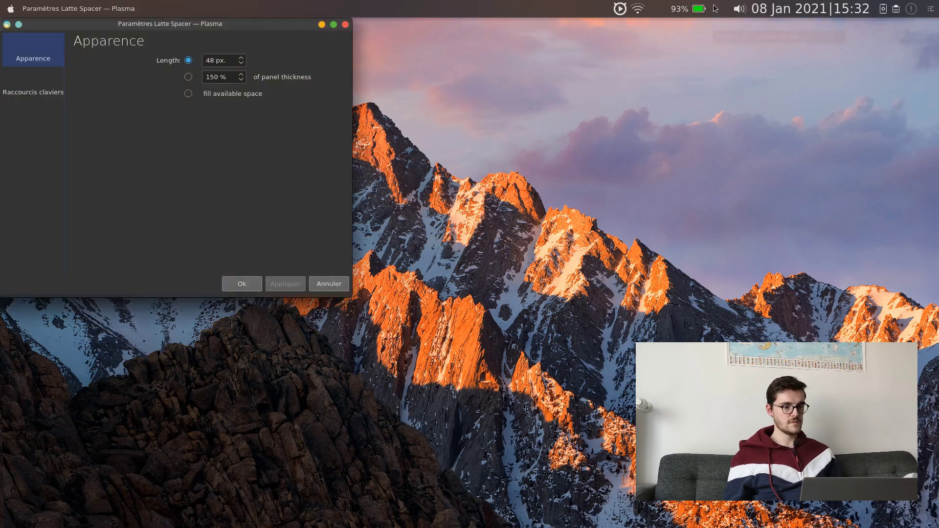
- Set the length of the Latte Spacer between the battery and the volume icon to 5 px
double_click(206, 61)
text(5)
key(Return)
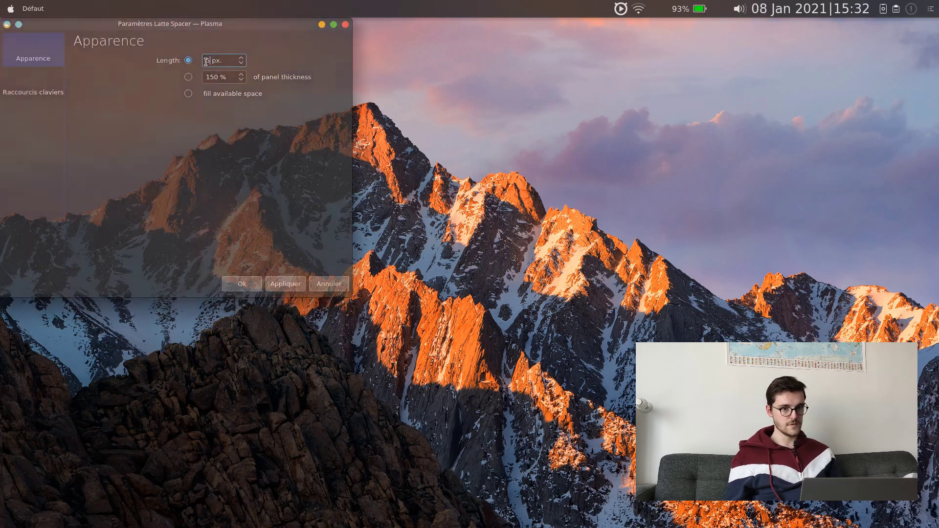
- Set the length of the Latte Spacer between the Wi-Fi icon and the battery to 5 px
right_click(682, 10)
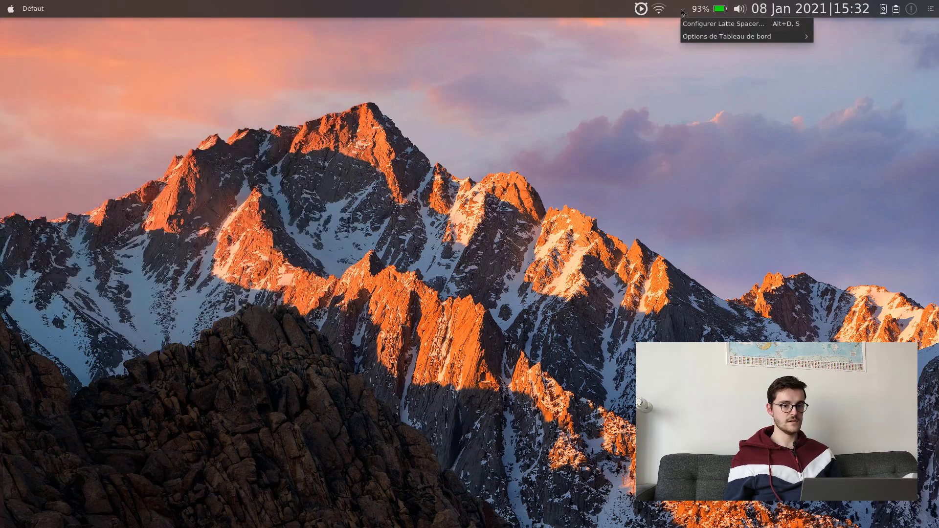
click(723, 23)
double_click(214, 63)
text(5)
key(Return)
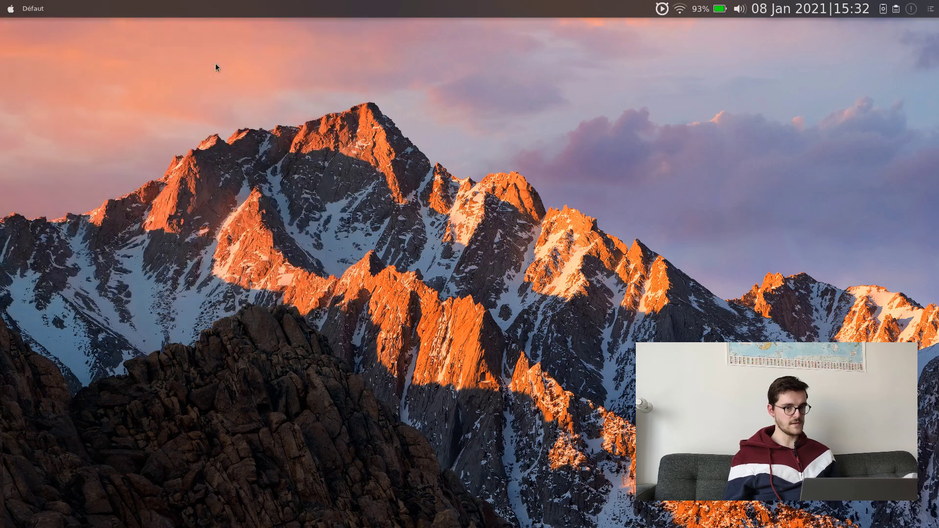
- Set the length of the Latte Spacer between the Wi-Fi icon and the battery to 8 px
right_click(688, 12)
click(690, 10)
right_click(691, 9)
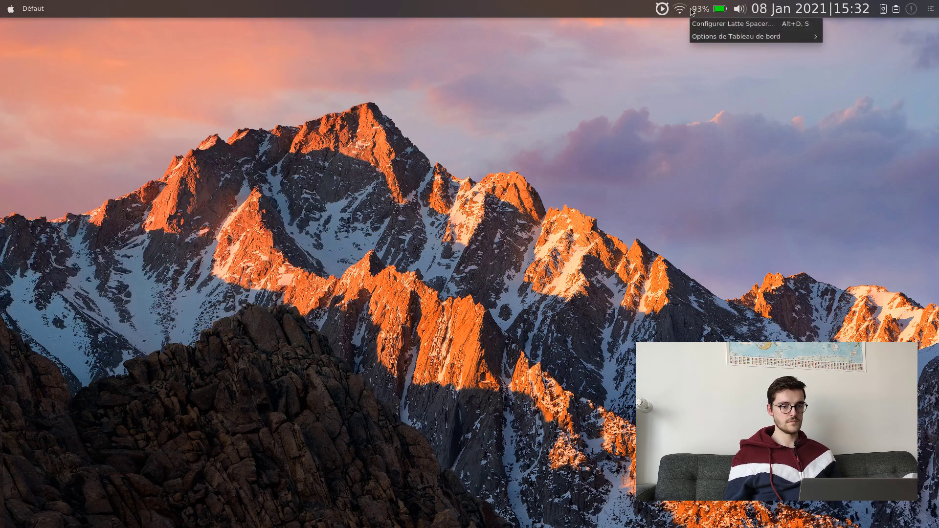
click(724, 23)
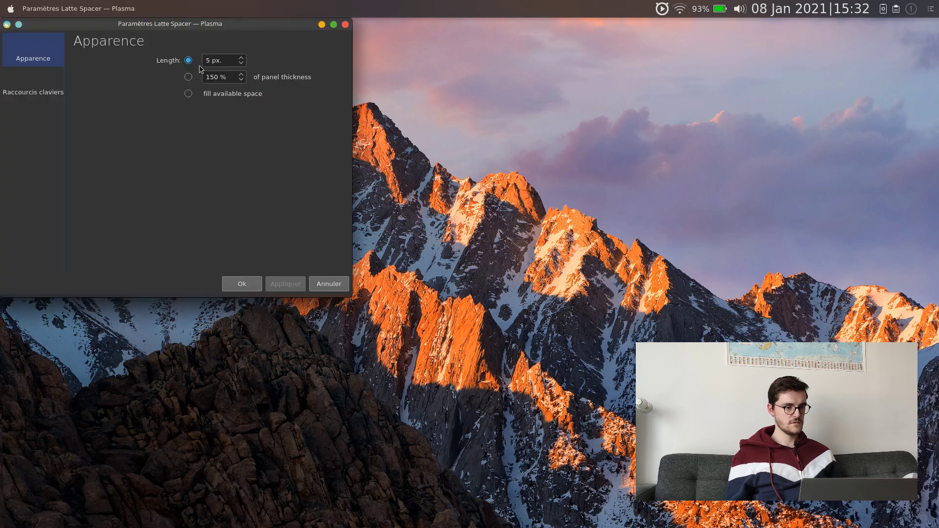
key(BackSpace)
text(8)
key(Return)
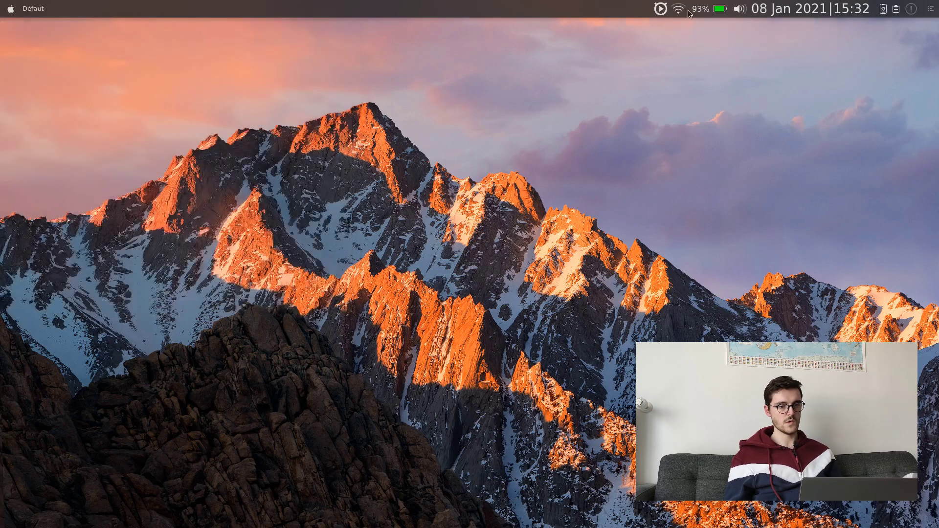
- Enable a fixed font size for the Better inline clock, trying 13 and settling on 15
right_click(752, 15)
click(832, 62)
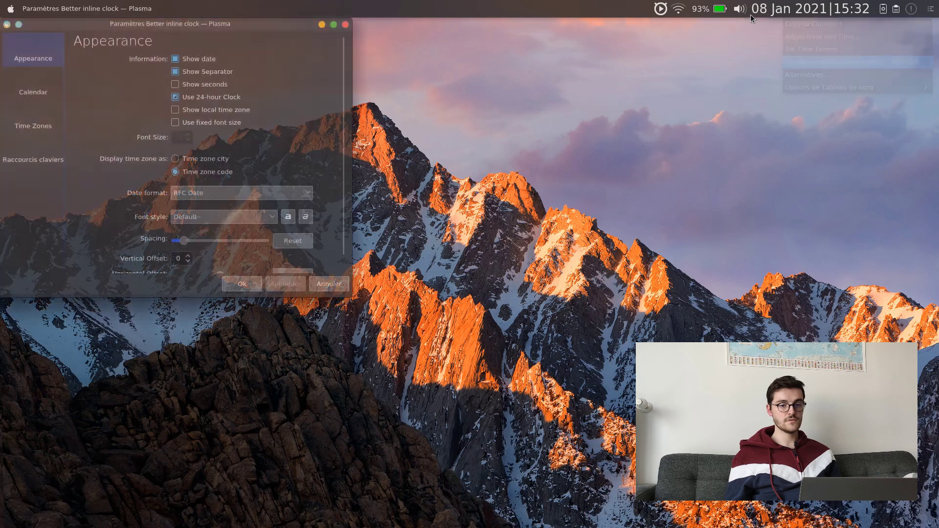
scroll(264, 156, down, 1)
click(184, 108)
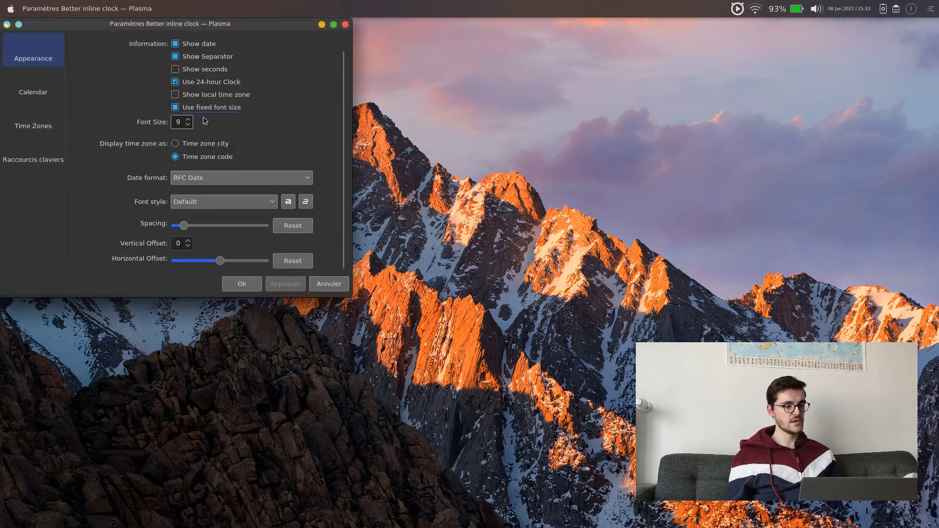
key(BackSpace)
text(13)
click(285, 283)
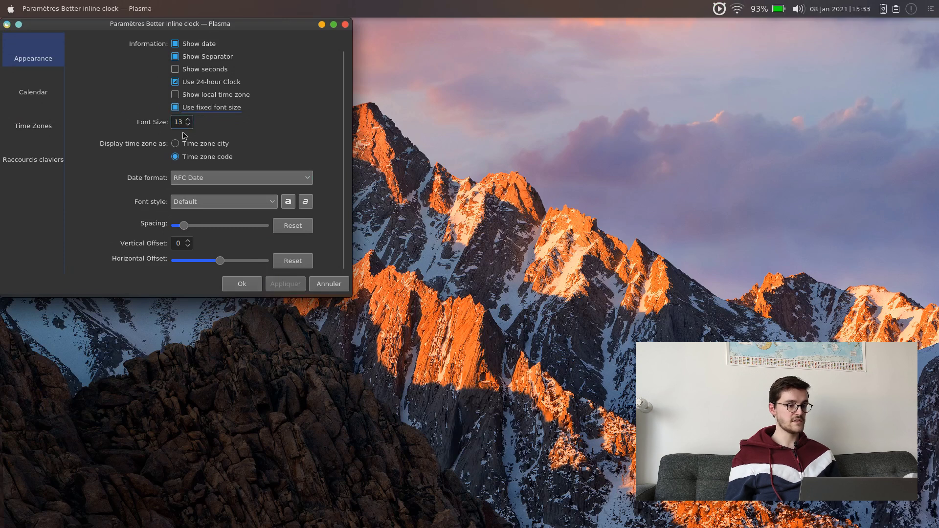
key(BackSpace)
text(5)
click(286, 280)
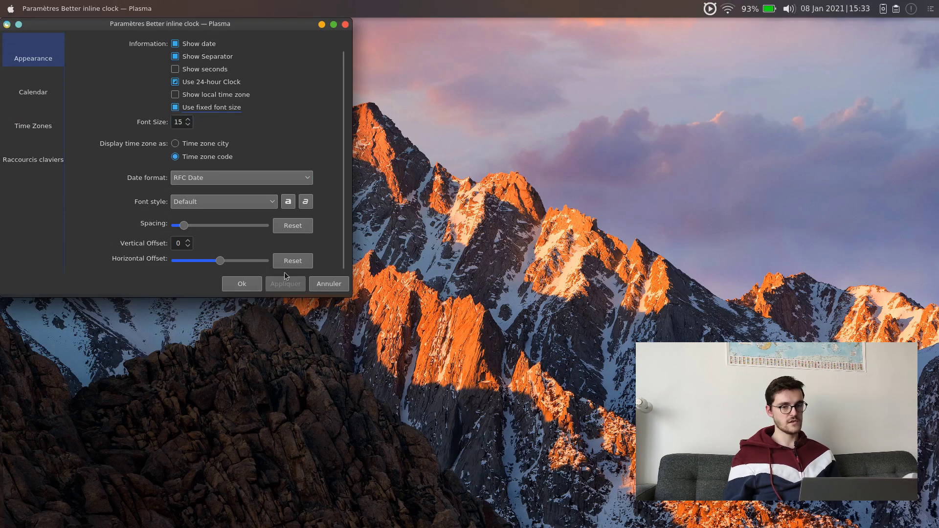
click(242, 284)
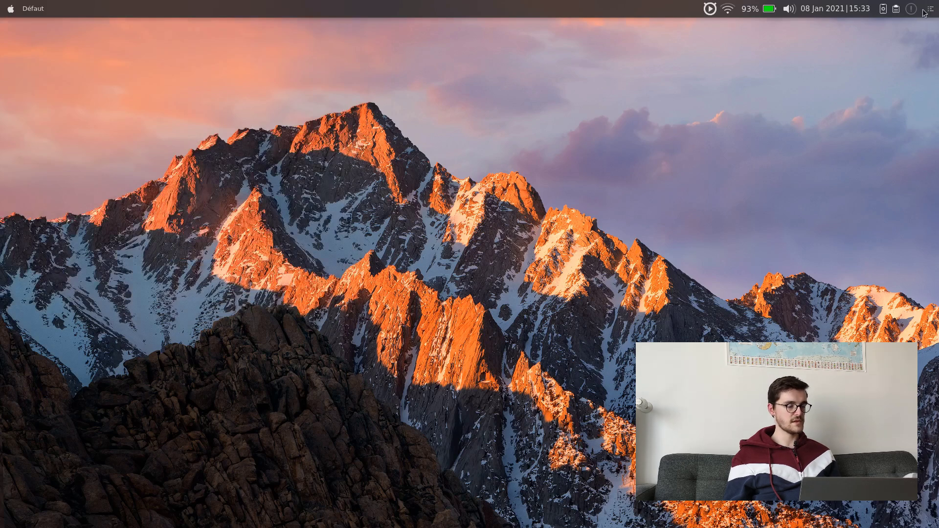
- Configure the Application title widget to show the application name in bold
right_click(91, 12)
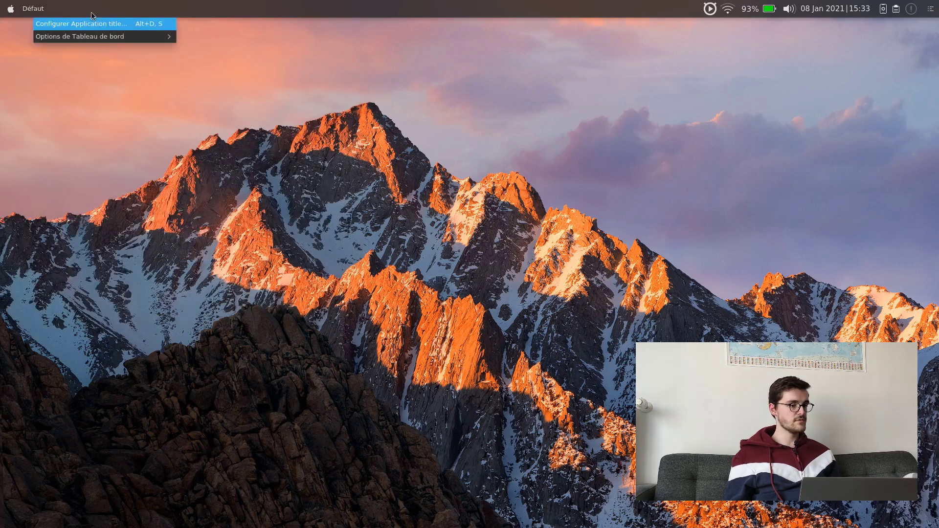
click(65, 24)
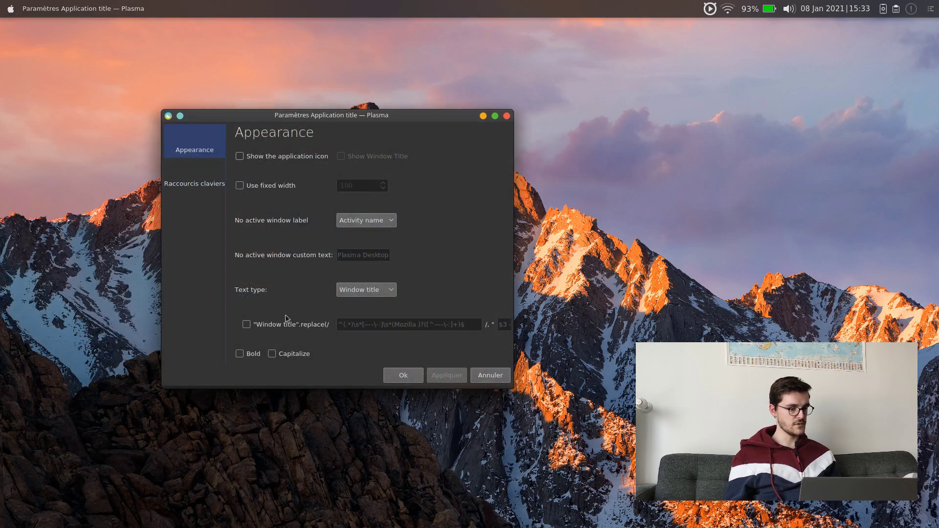
click(346, 284)
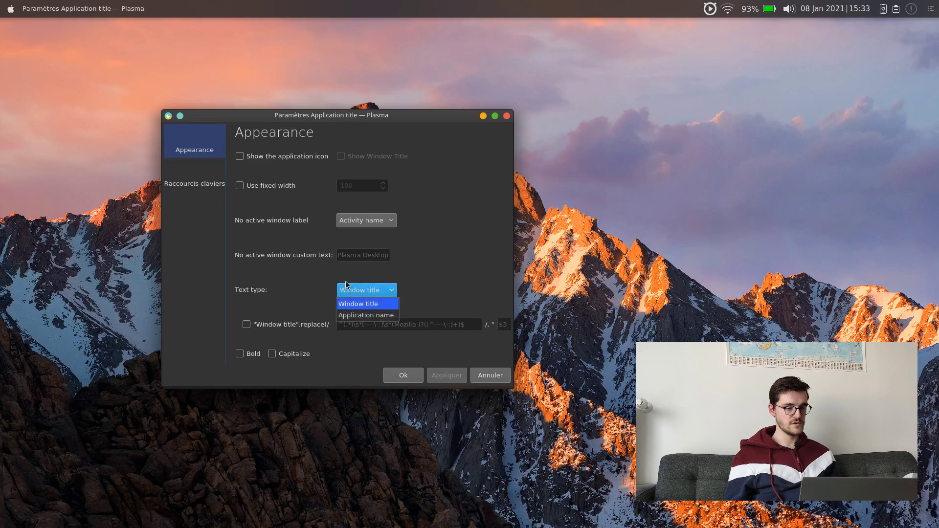
key(Down)
key(Return)
click(257, 360)
click(403, 376)
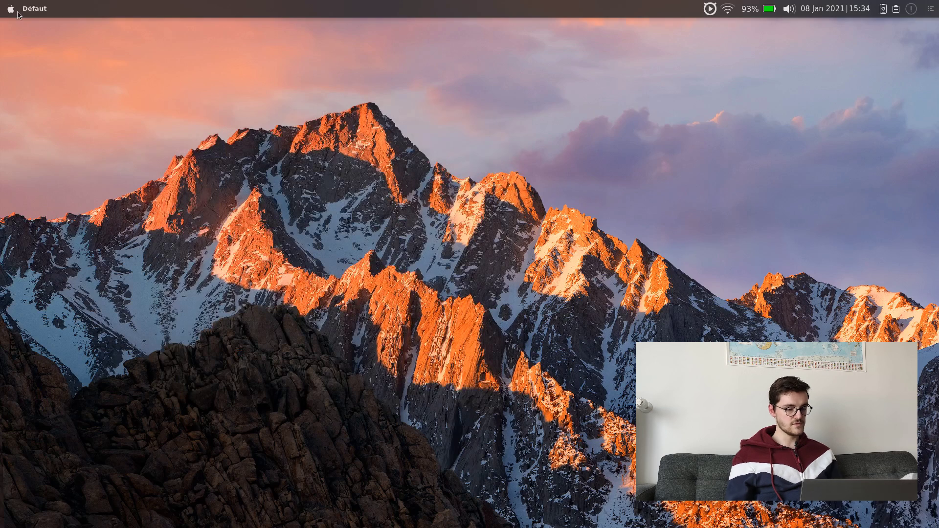
- Open a Konsole window near the middle of the desktop and check how its menus appear in the global menu bar
key(ctrl+alt+t)
drag(198, 31, 388, 109)
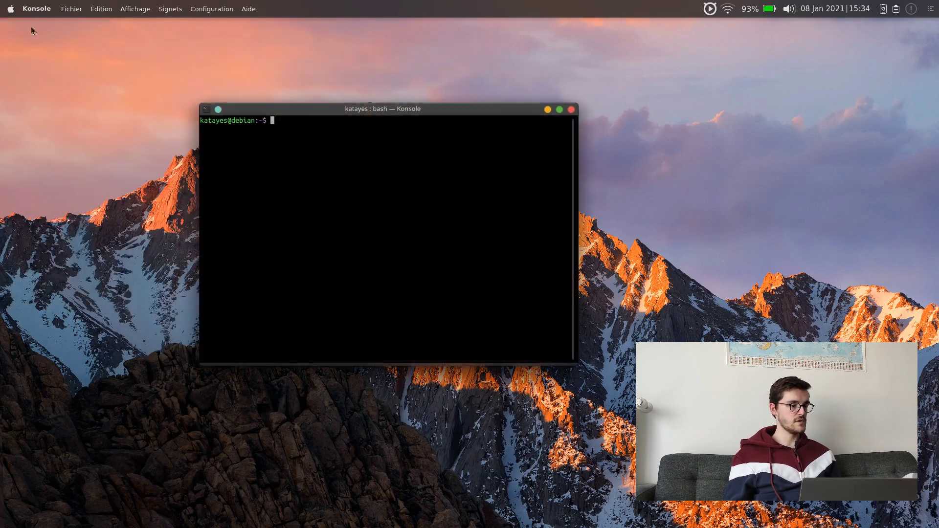
click(71, 9)
click(97, 6)
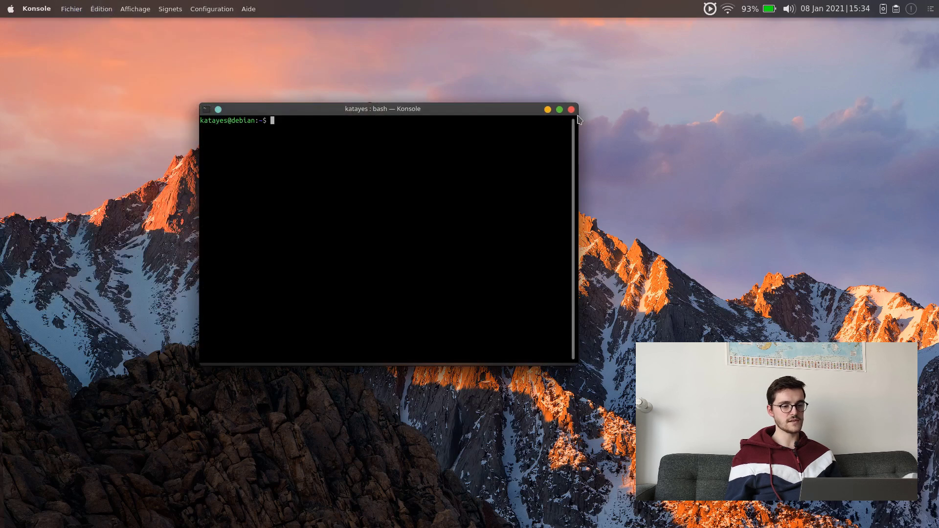
click(170, 8)
right_click(167, 9)
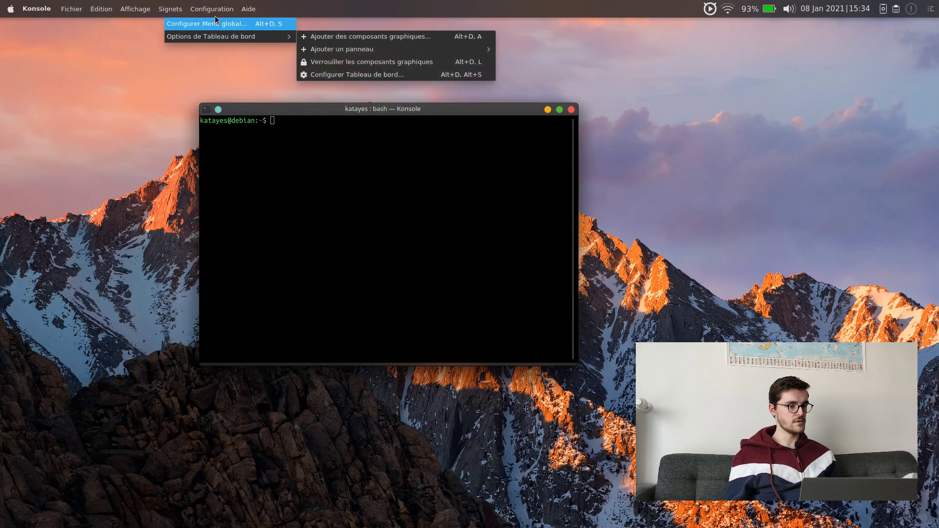
click(347, 3)
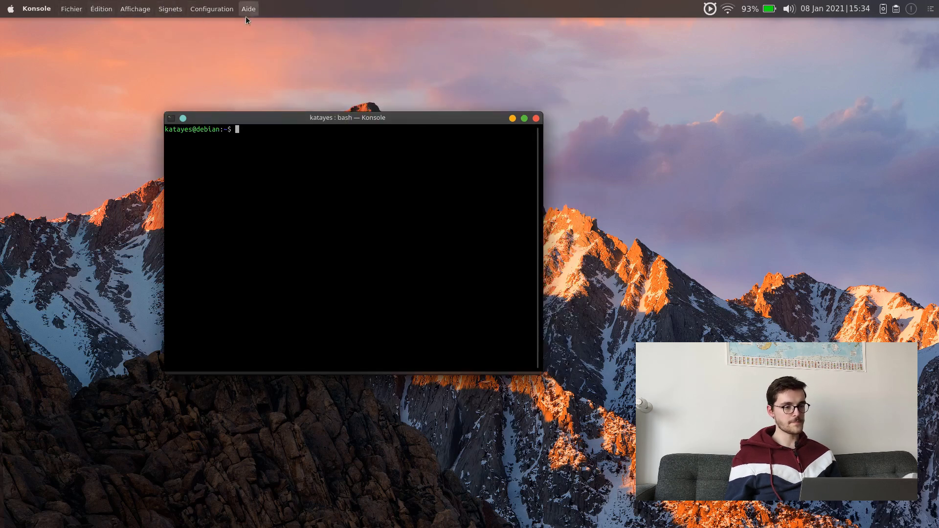
drag(383, 119, 419, 109)
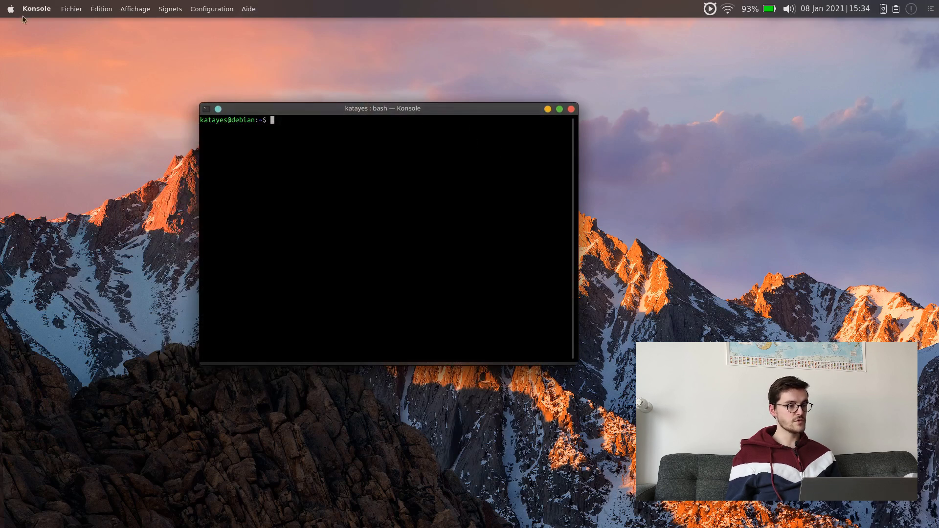
- In the system settings' window decorations, remove all existing buttons from the title bar layout
click(11, 10)
click(93, 87)
click(61, 192)
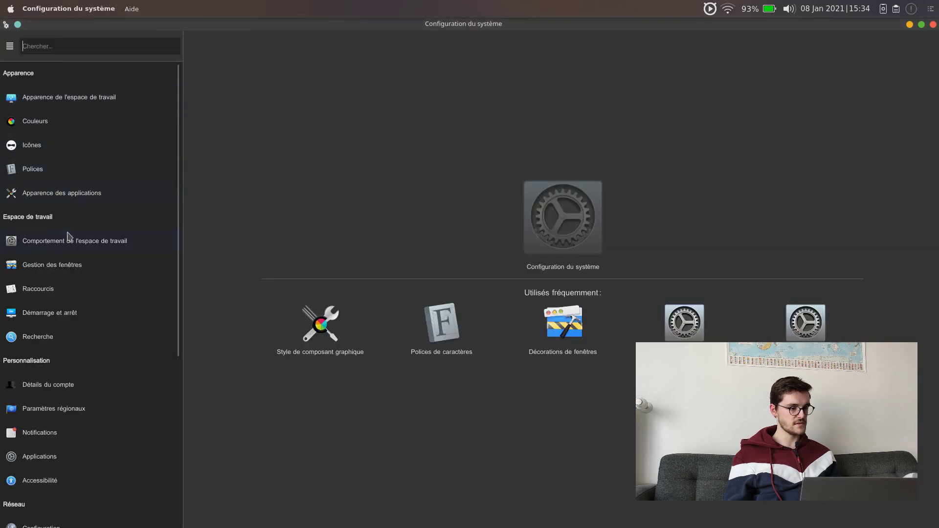
click(294, 96)
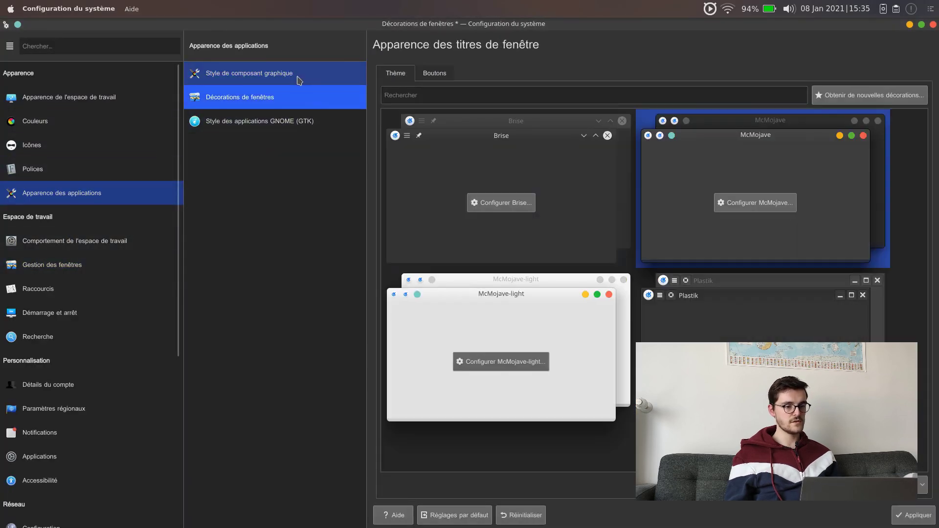
click(434, 73)
drag(398, 117, 458, 176)
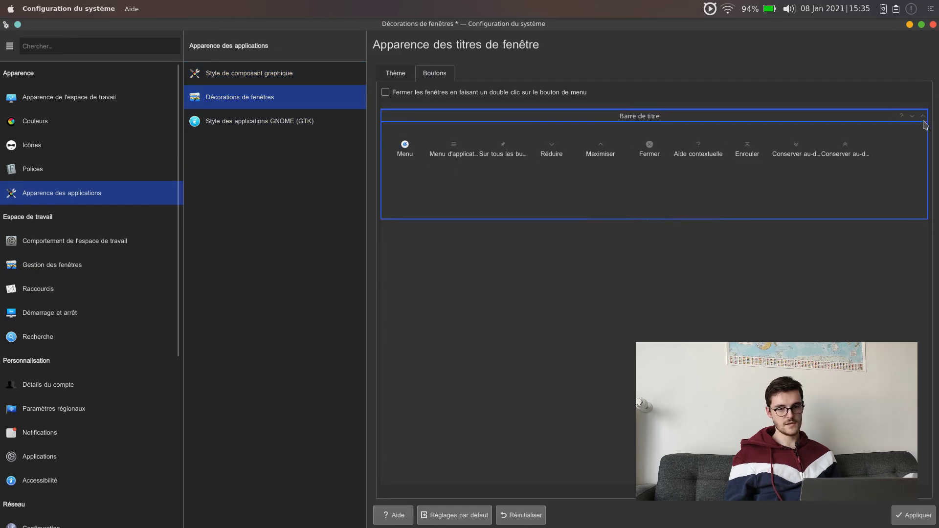
drag(923, 117, 902, 166)
drag(923, 118, 881, 173)
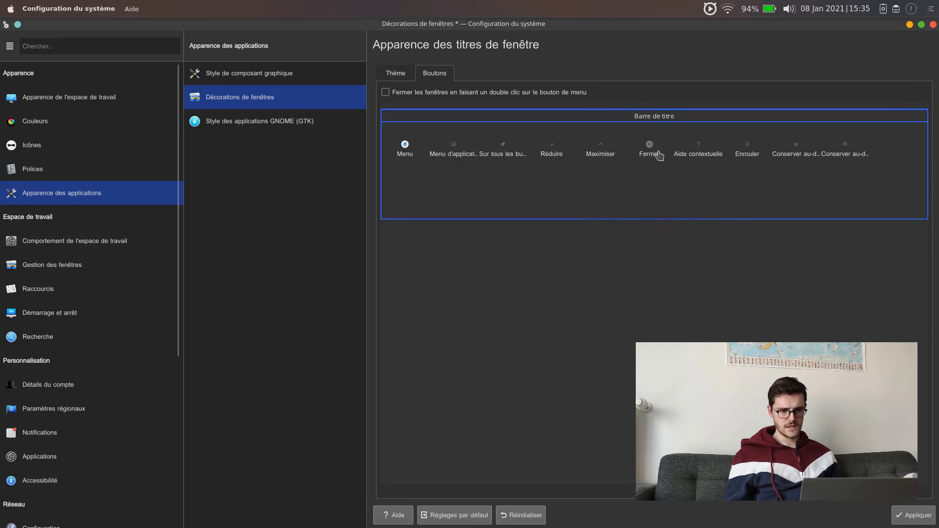
- Place the Fermer, Réduire and Maximiser buttons, in that order, at the left end of the title bar and apply the layout
drag(651, 147, 387, 118)
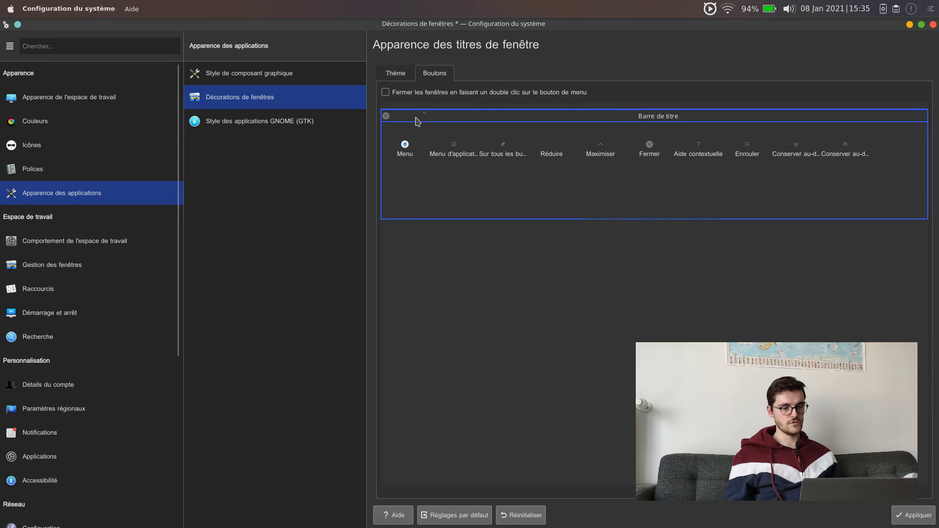
drag(547, 156, 422, 126)
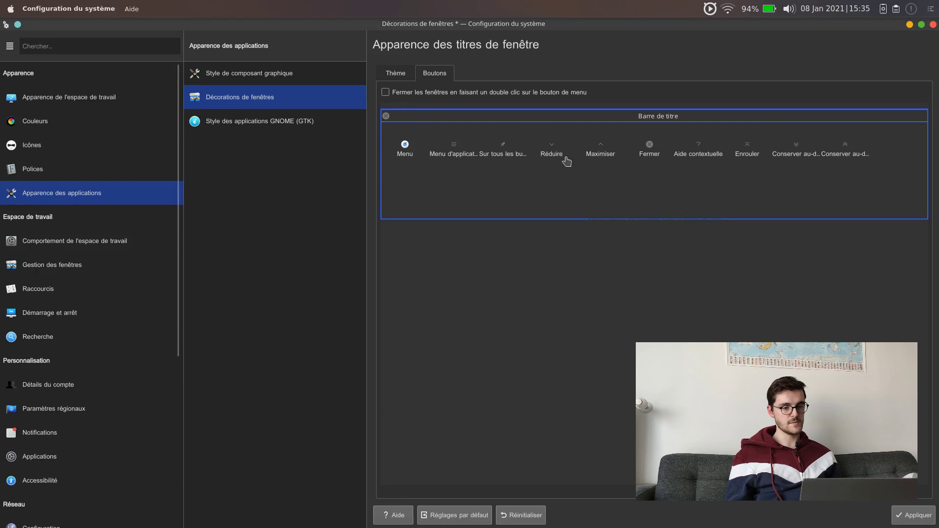
drag(558, 153, 640, 118)
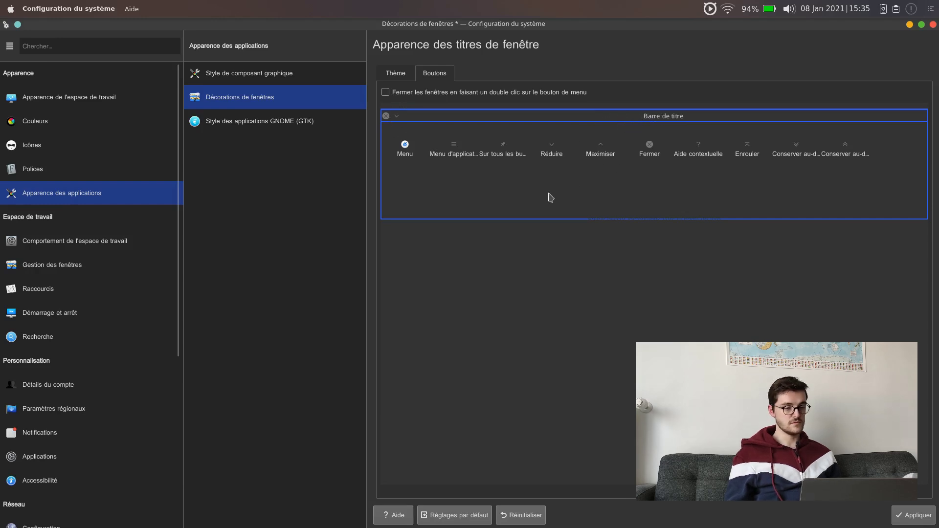
drag(602, 152, 434, 127)
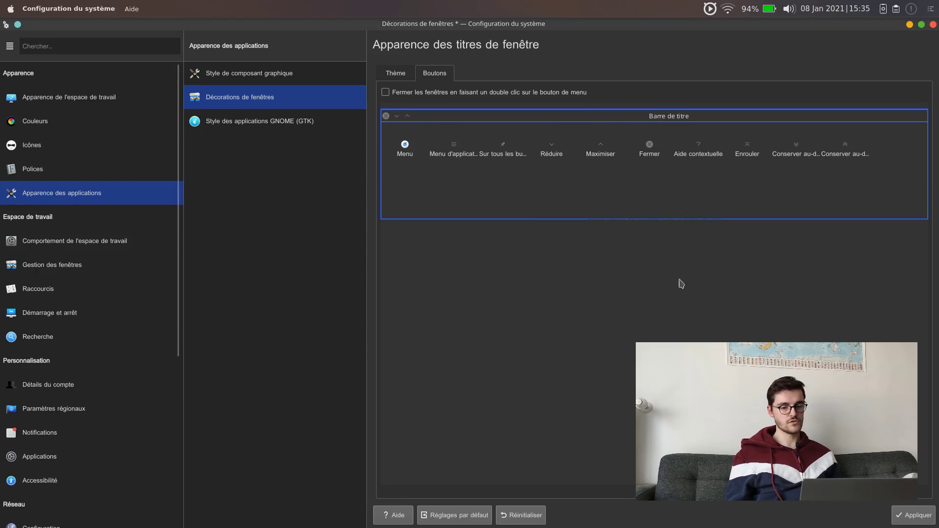
click(910, 515)
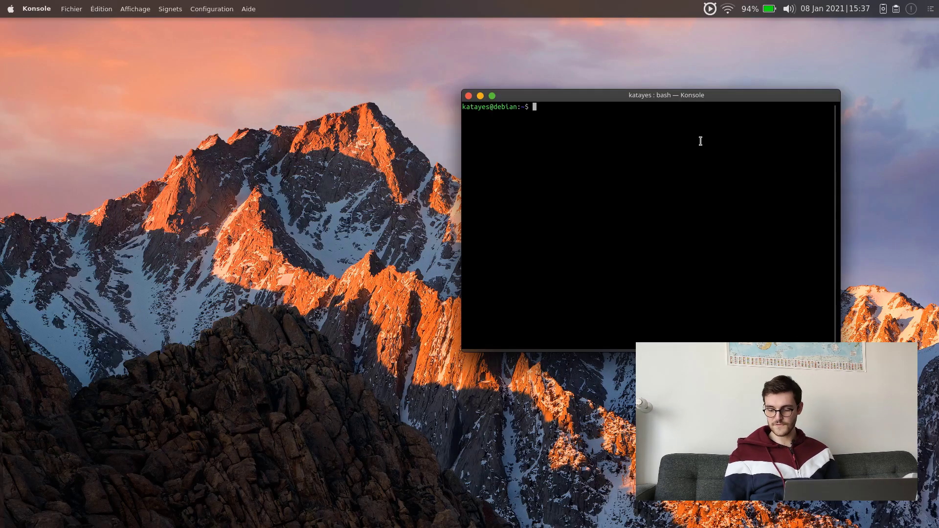
- Enlarge the text in the Konsole window by four zoom levels
key(ctrl+plus)
key(ctrl+plus)
key(ctrl+plus)
key(ctrl+plus)
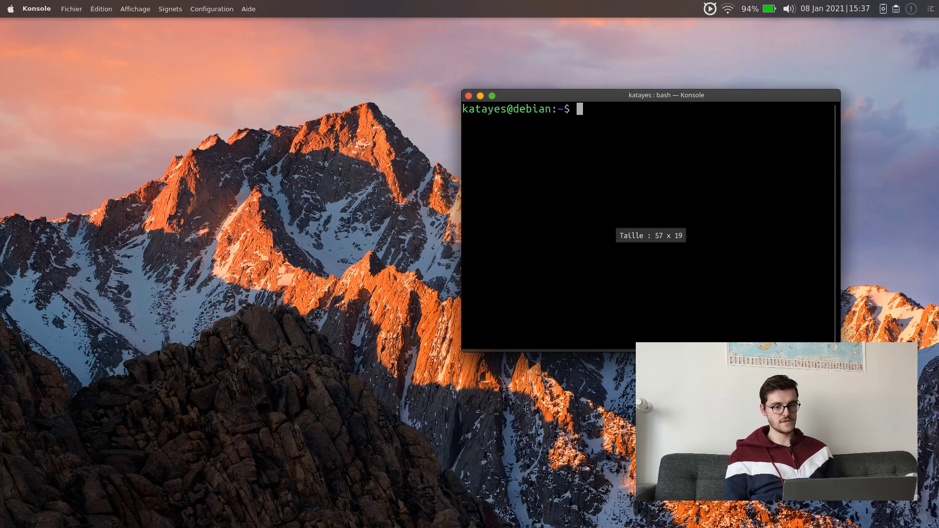
- Install the Kvantum style engine in the terminal with sudo apt install qt5-style-kvantum
text(apt)
key(BackSpace)
key(BackSpace)
key(BackSpace)
key(BackSpace)
text(sudo apt install q)
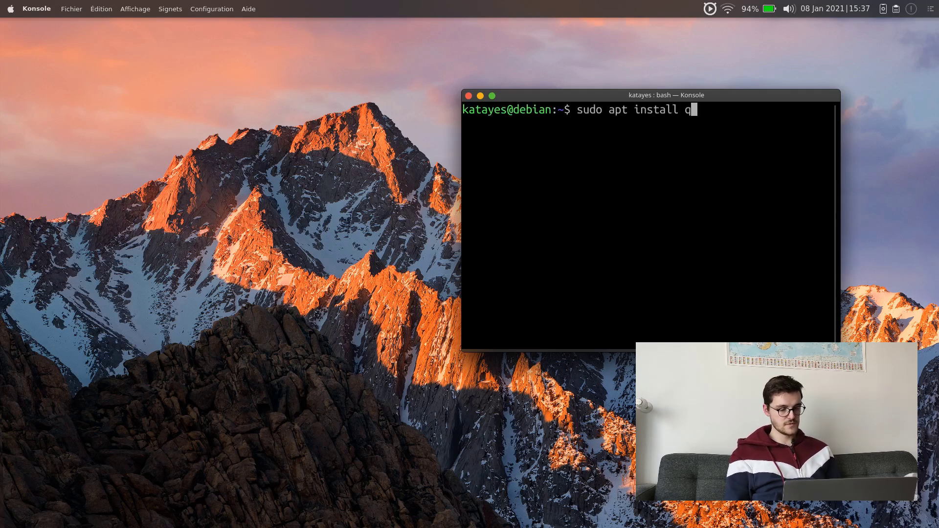
text(t5-sty)
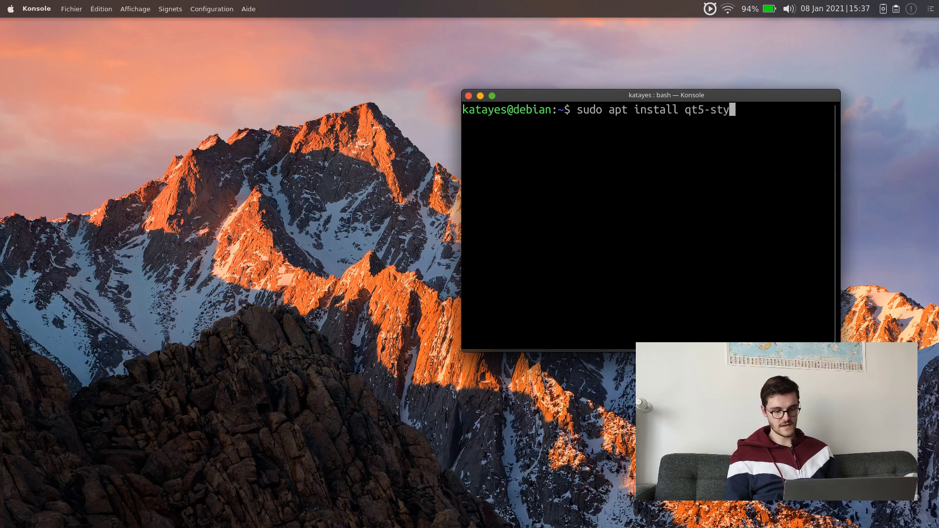
text(le-kvantum)
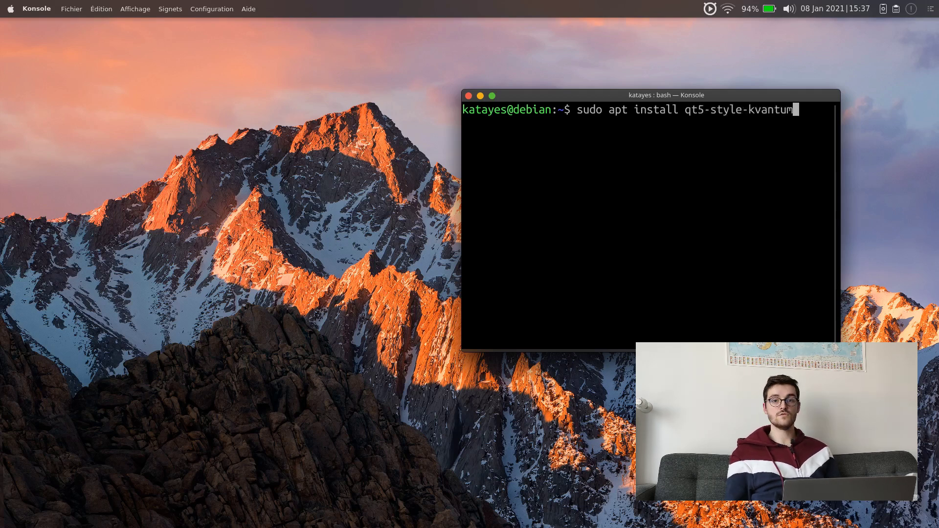
key(Return)
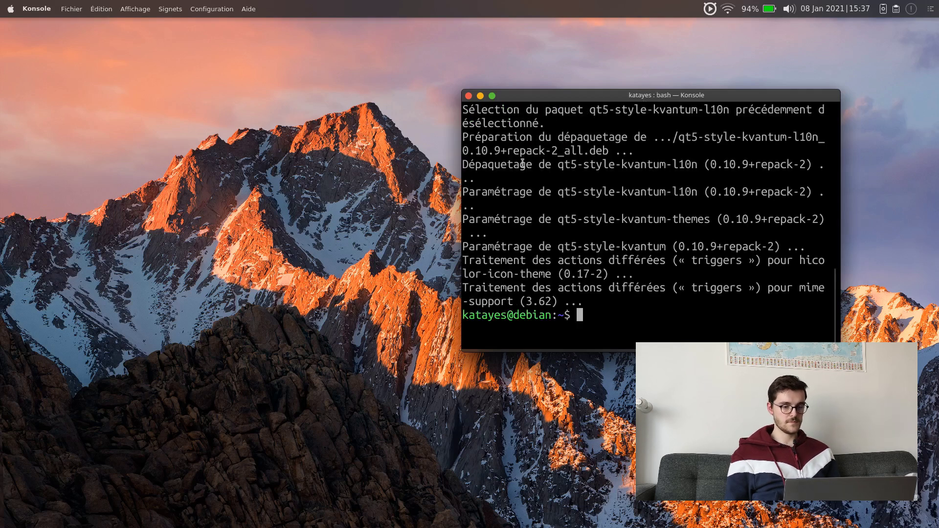
- Search the application launcher for "kvan" and launch Kvantum Manager
click(11, 10)
text(ka)
key(BackSpace)
text(van)
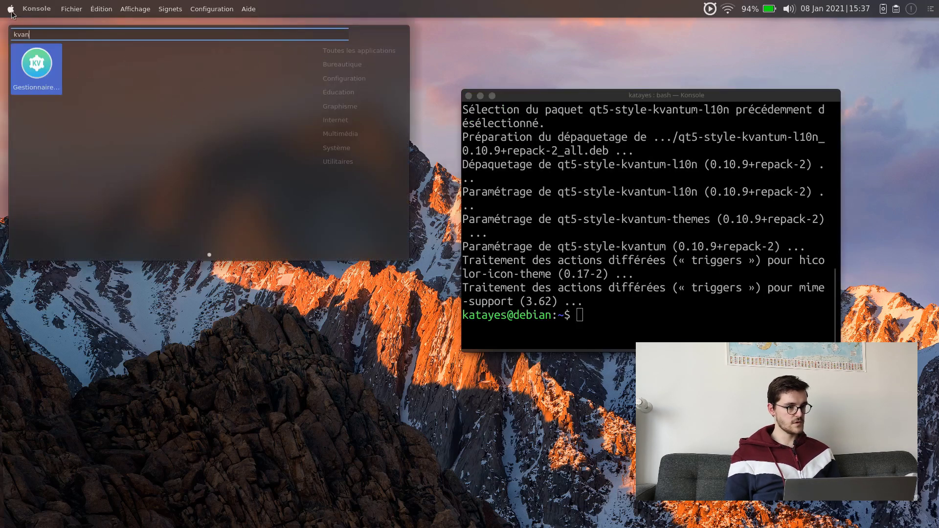
key(Return)
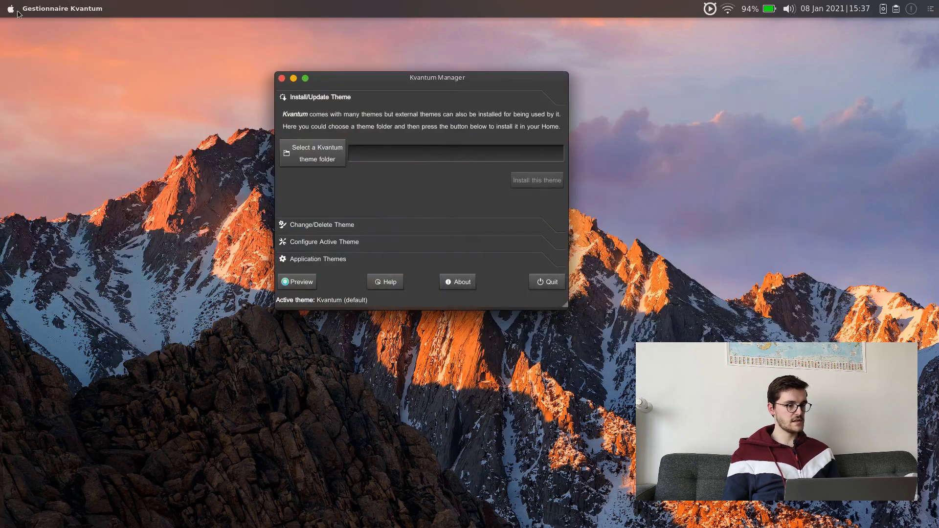
- Switch to Firefox, search the web for "kvantum mcmojave" and open the McMojave Kvantum page on the KDE Store
click(17, 13)
text(fire)
key(Return)
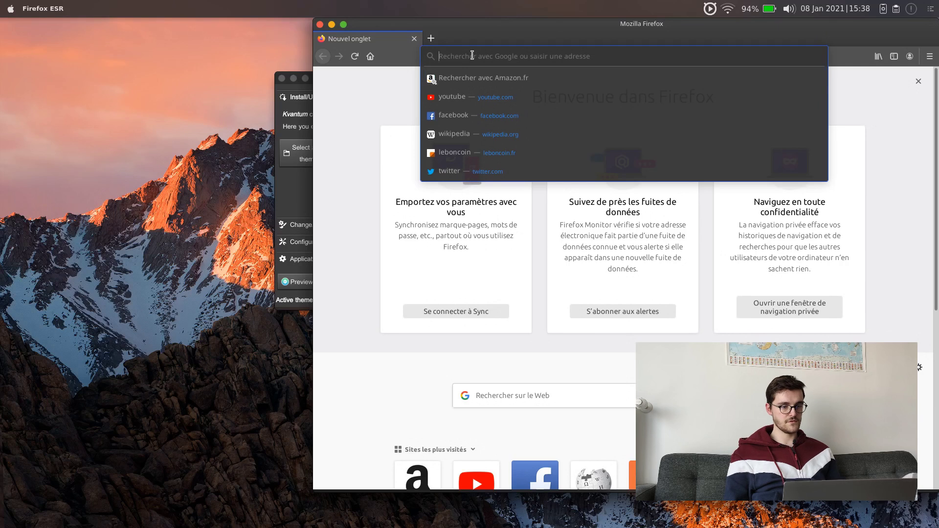
text(kva)
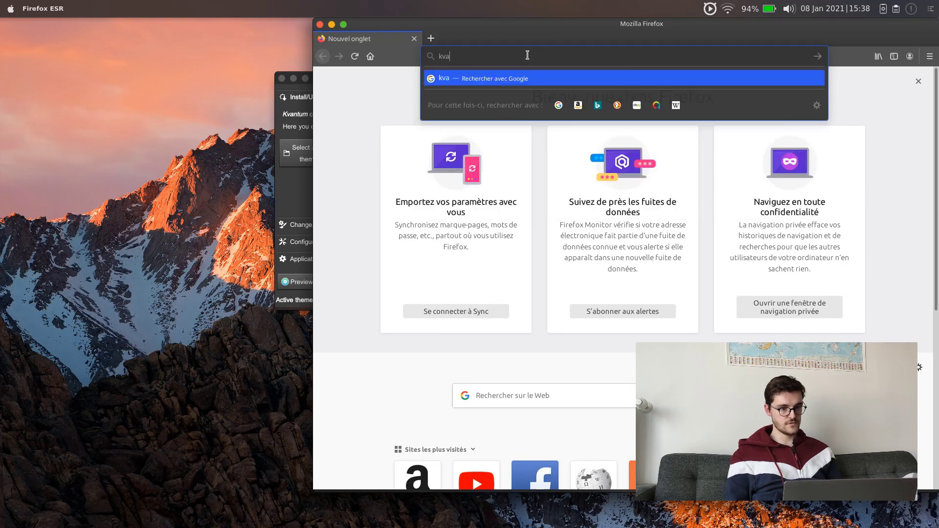
text(ntum mcmojave)
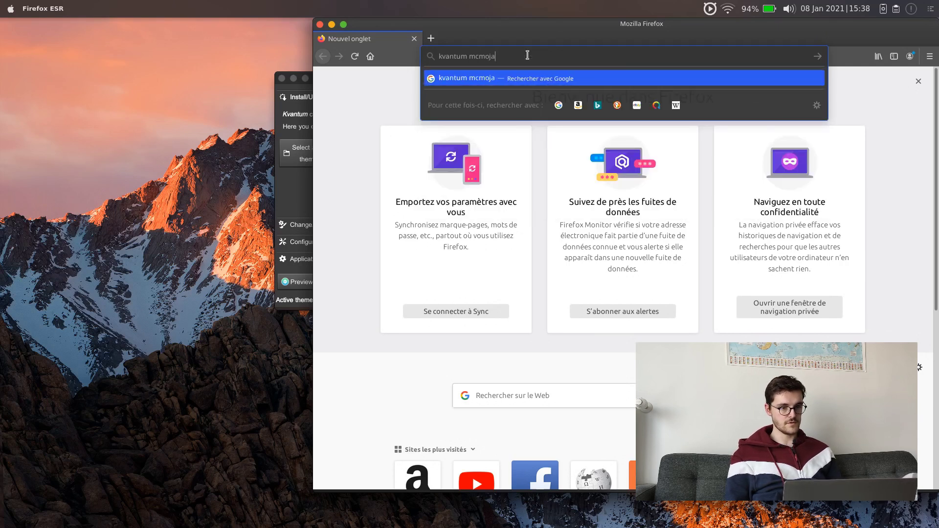
key(Return)
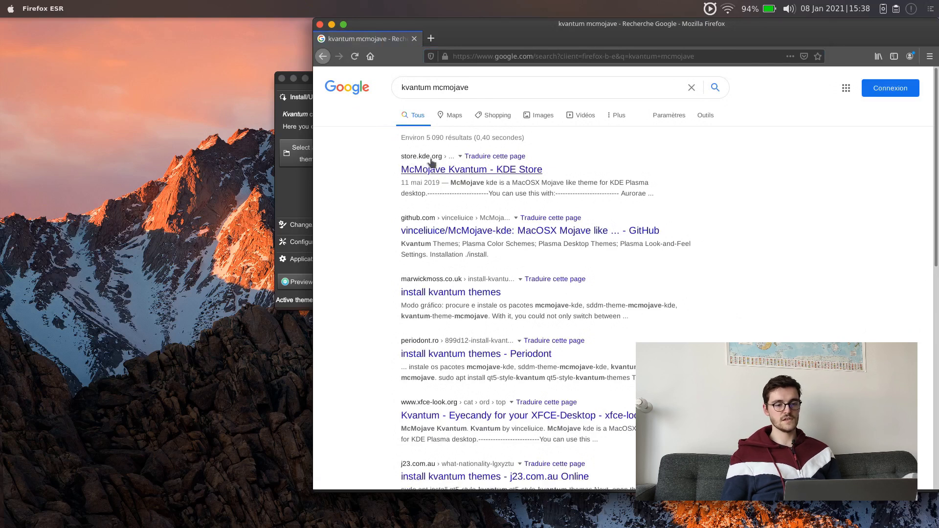
click(488, 171)
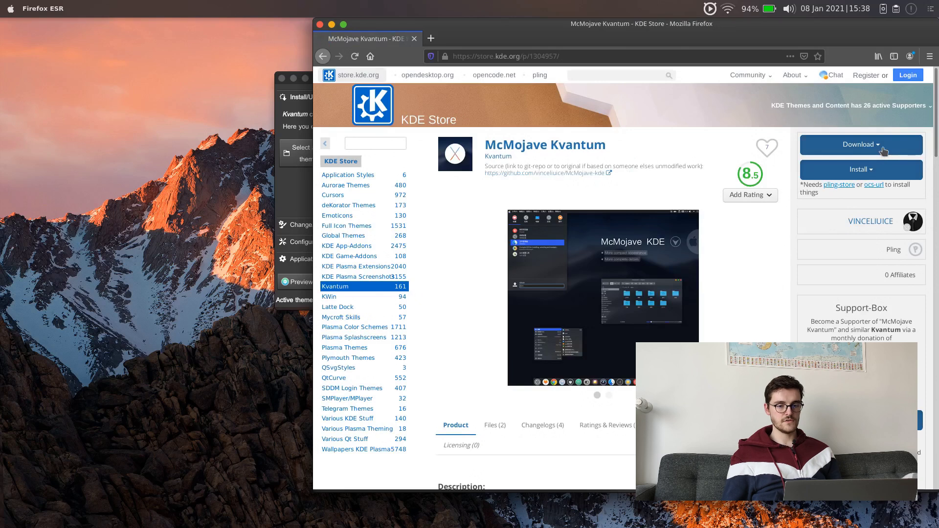
- Download McMojave.tar.xz, open it with Ark and extract the archive into the Téléchargements folder
click(884, 151)
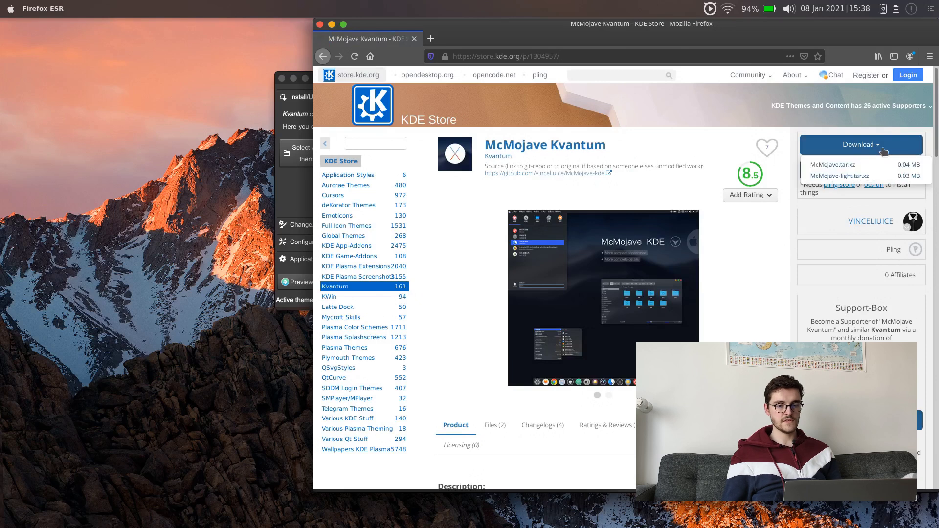
click(826, 171)
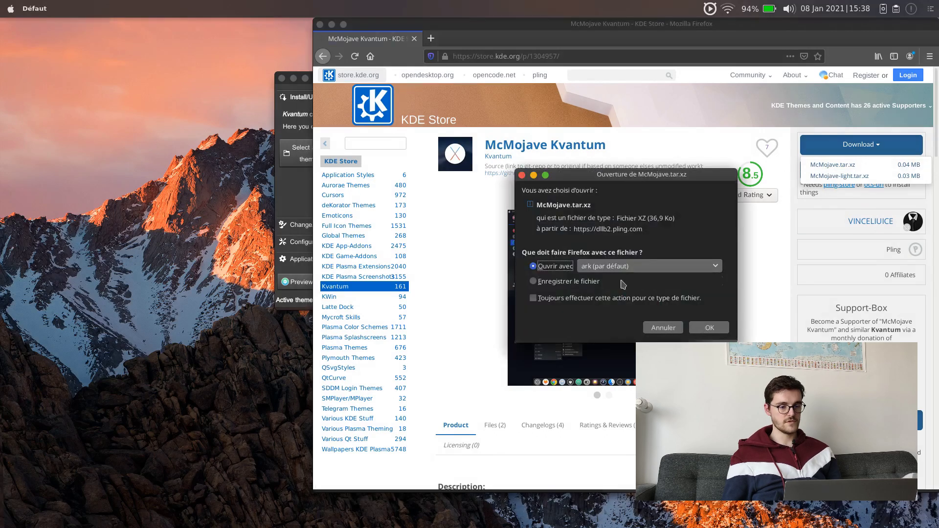
click(721, 328)
click(229, 206)
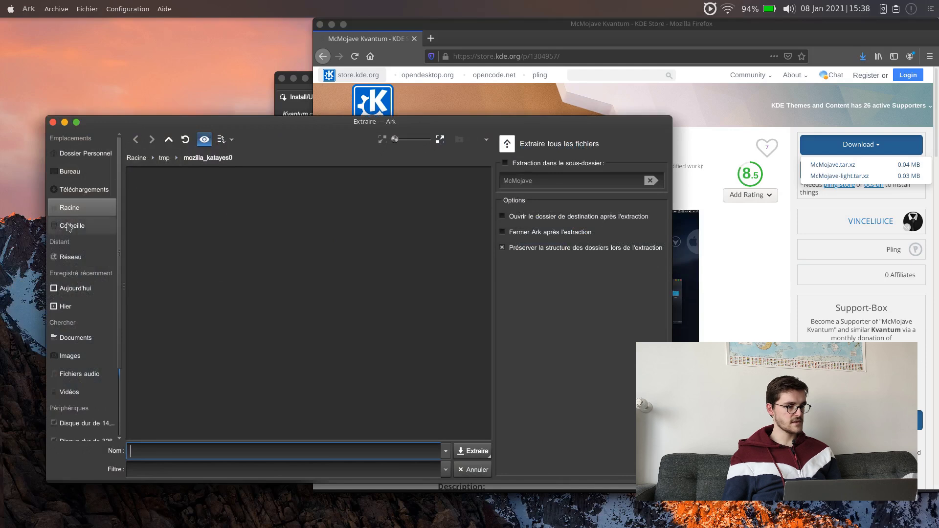
click(81, 190)
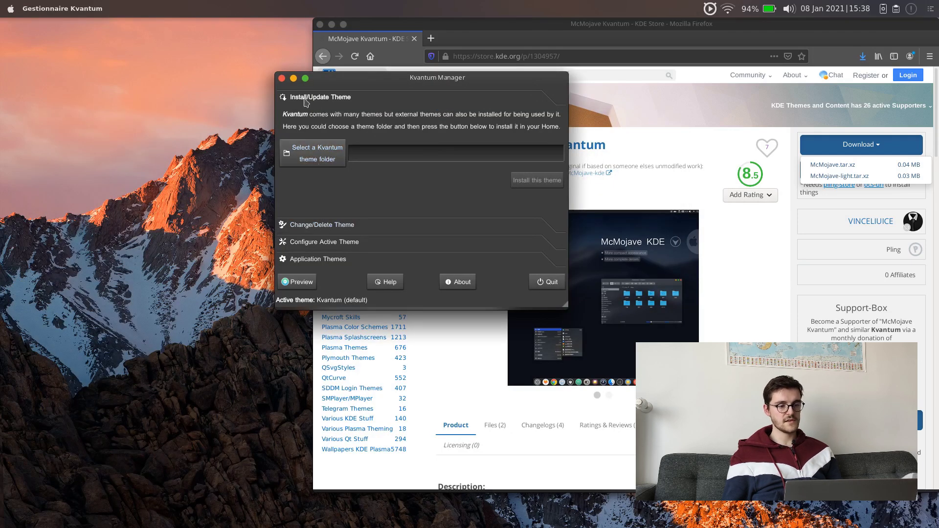
- In Kvantum Manager, select the McMojave folder inside Téléchargements as the theme folder and install the theme
click(313, 158)
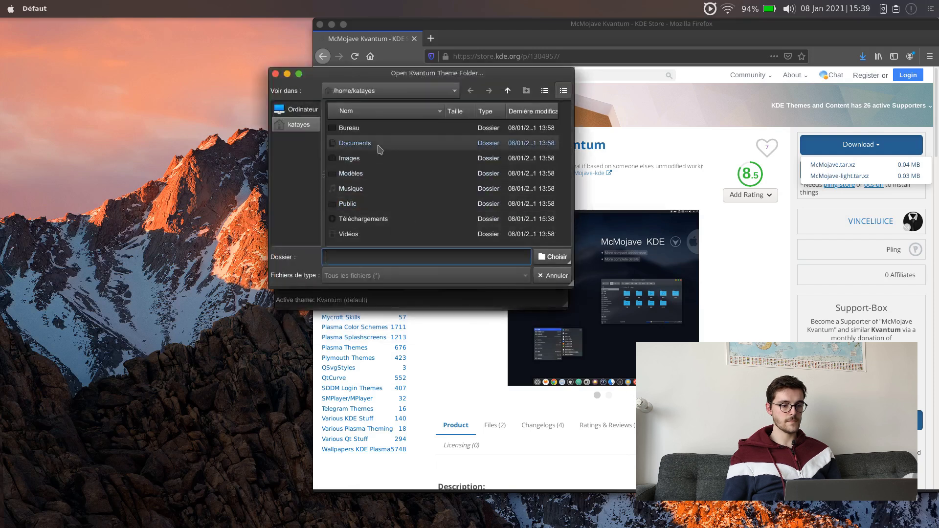
double_click(374, 222)
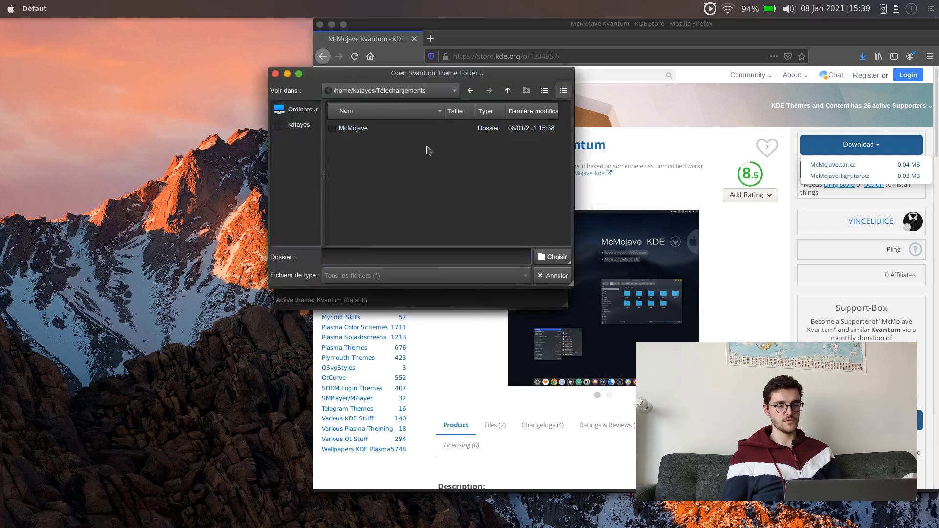
double_click(364, 129)
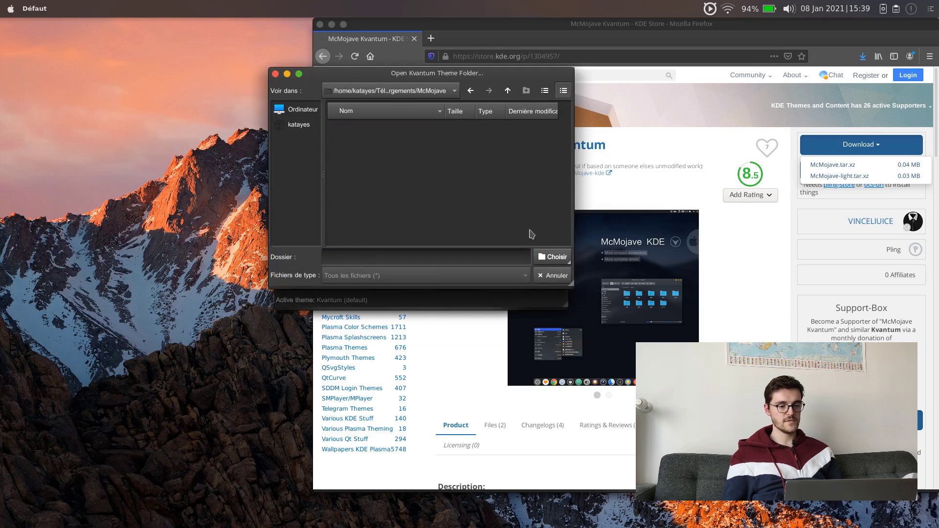
click(556, 257)
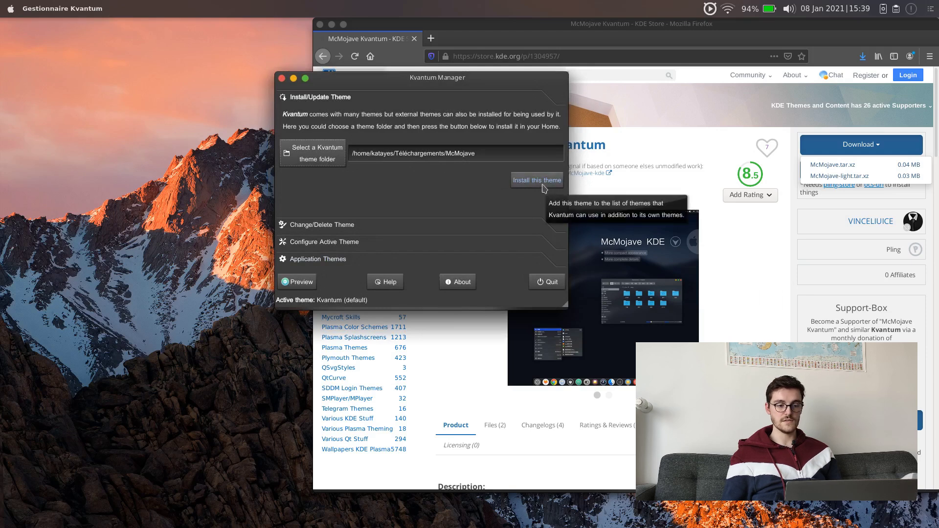
click(542, 186)
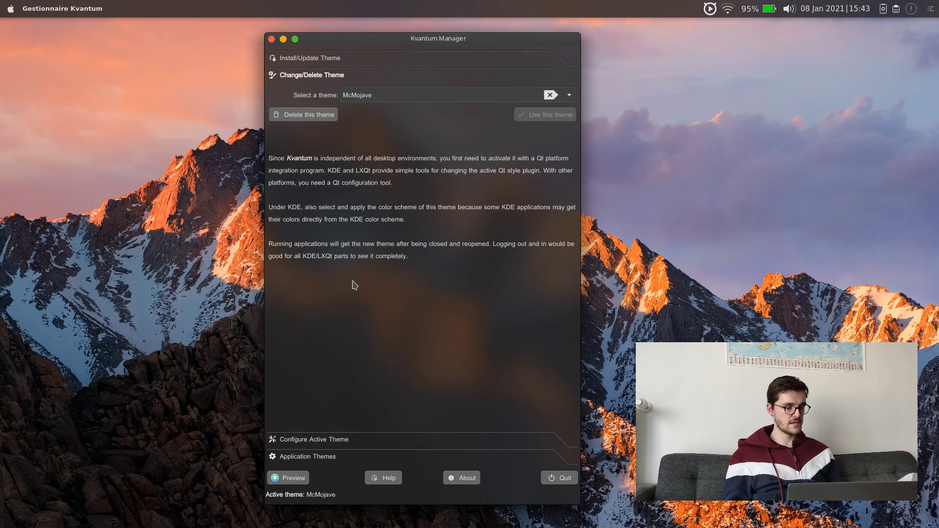
- Configure the active McMojave theme to reduce window opacity by 22 % and menu opacity by 10 %, and save
click(296, 443)
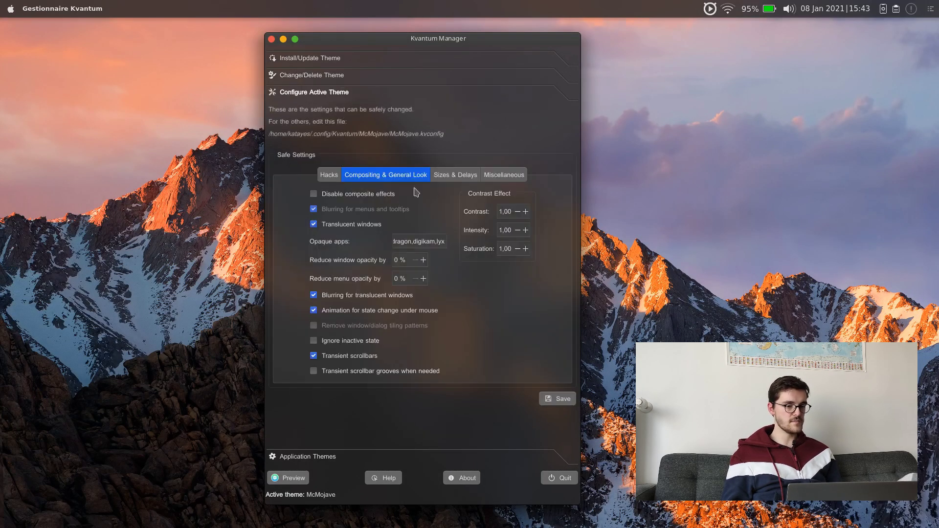
double_click(423, 261)
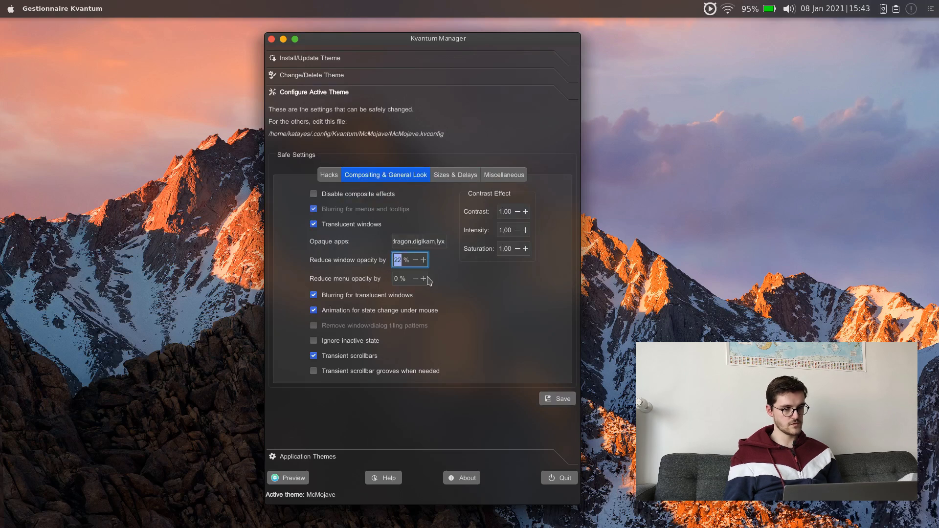
click(401, 279)
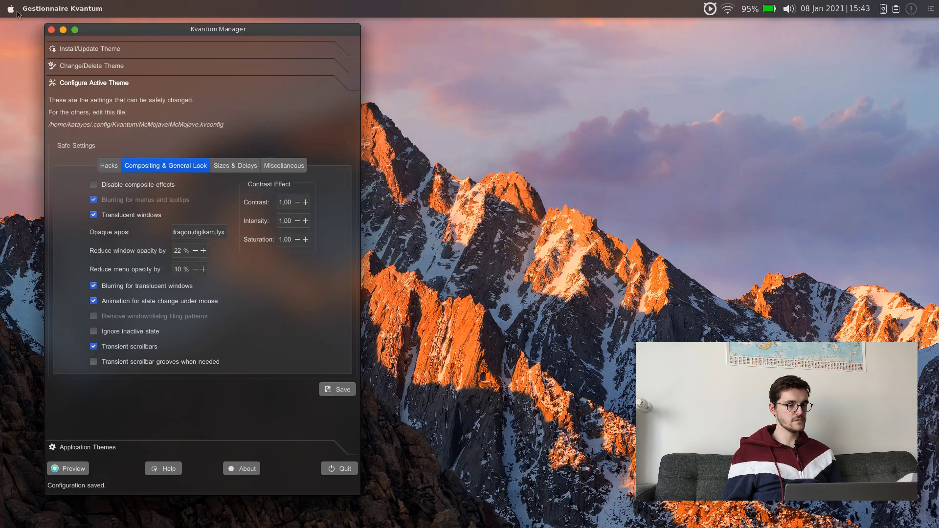
- Quit Kvantum Manager and check the translucent theme in a newly opened, maximized Dolphin window
click(15, 10)
key(Right)
key(Right)
key(Return)
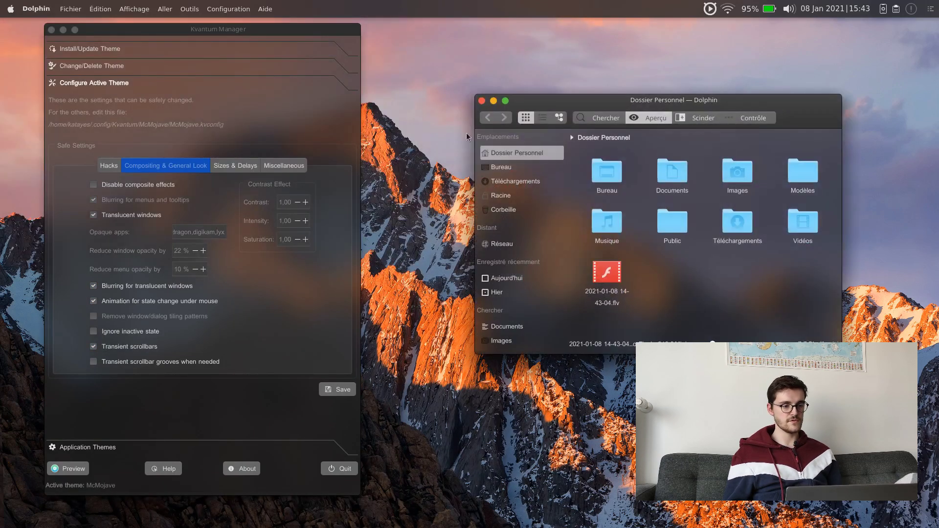
click(340, 470)
drag(563, 100, 535, 0)
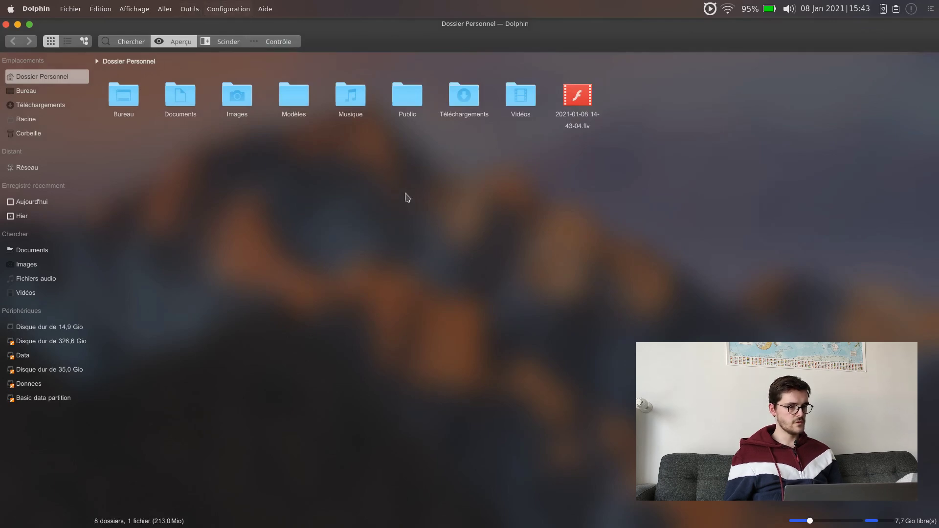
- Show Dolphin's Informations panel, widen it, and place the restored window against the desktop's upper-right corner
click(287, 45)
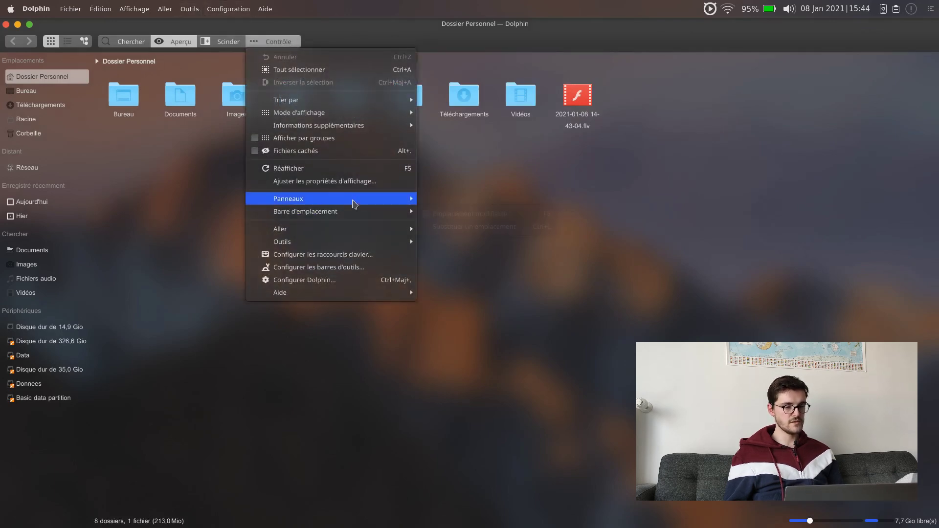
mouse_move(353, 203)
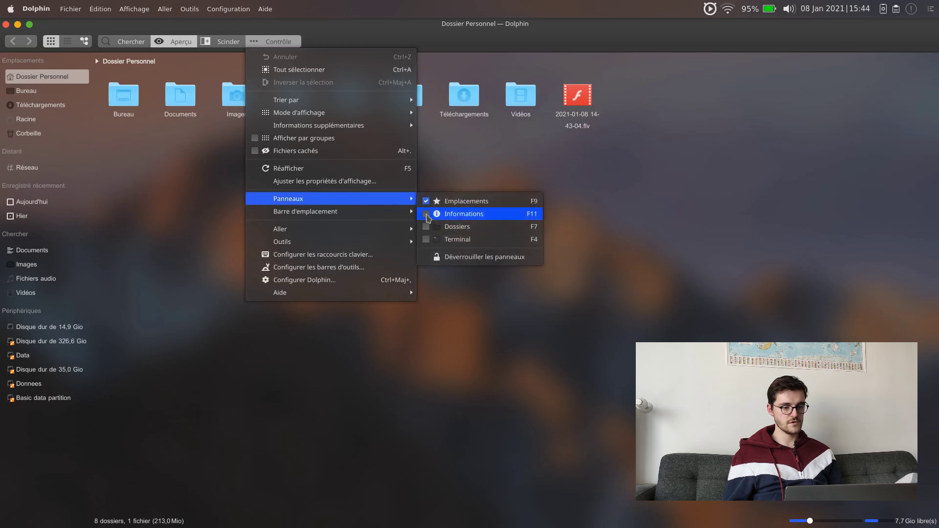
click(477, 213)
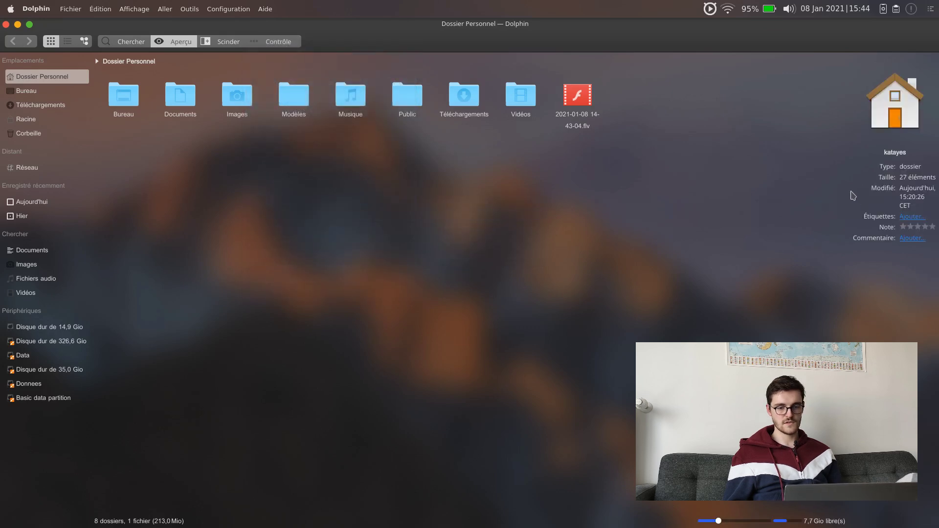
drag(851, 187, 805, 188)
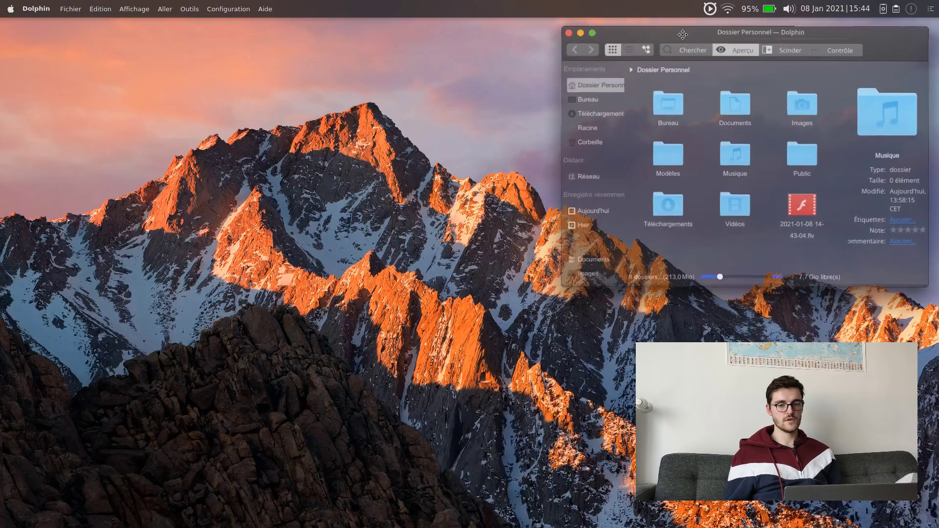
drag(685, 38, 696, 31)
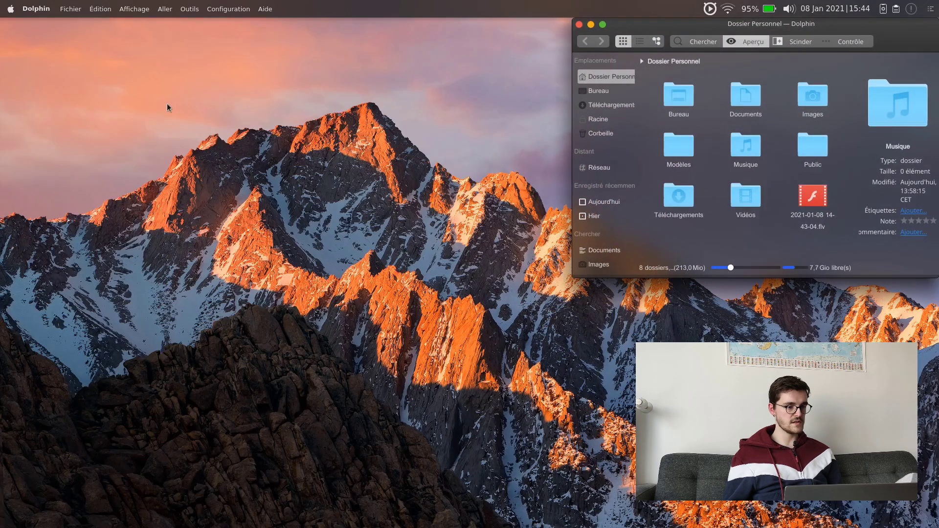
- Open Konsole and set the Couleurs Linux scheme of its current profile to a 22 % transparent background
key(ctrl+alt+t)
click(204, 13)
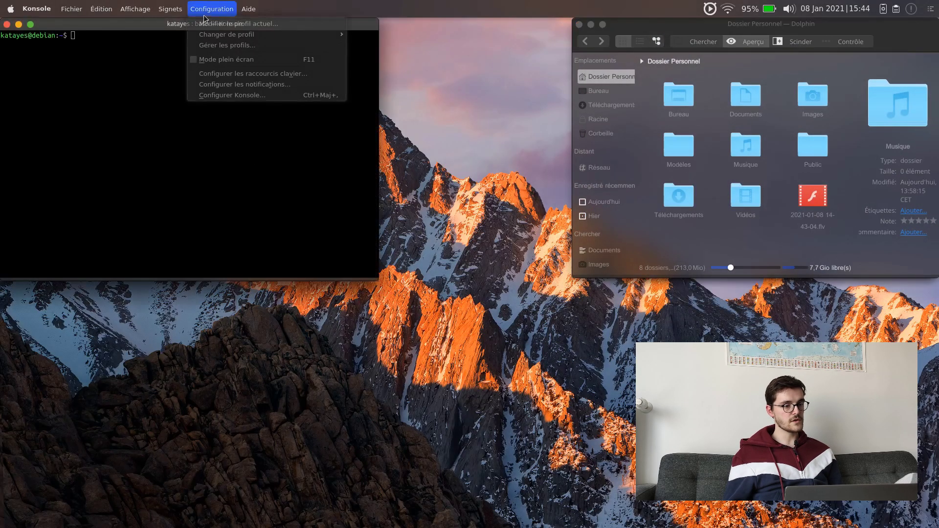
click(229, 24)
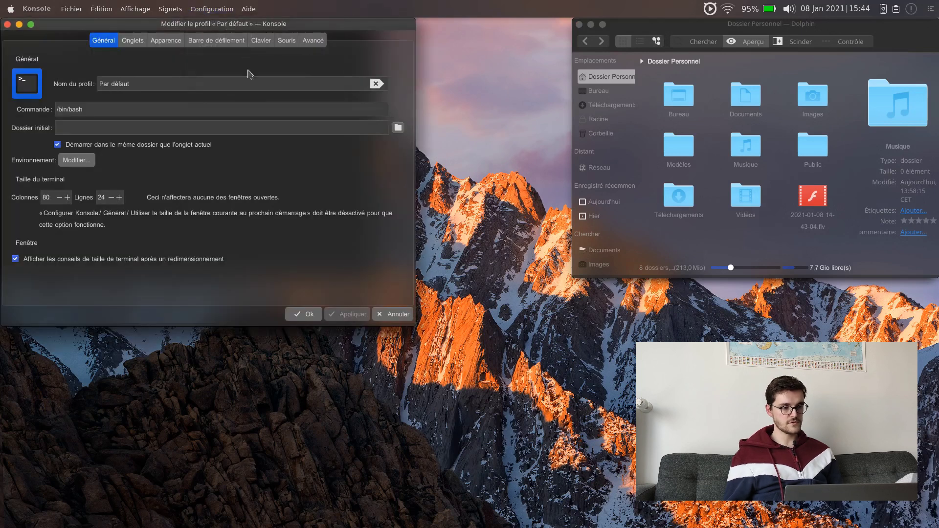
click(169, 41)
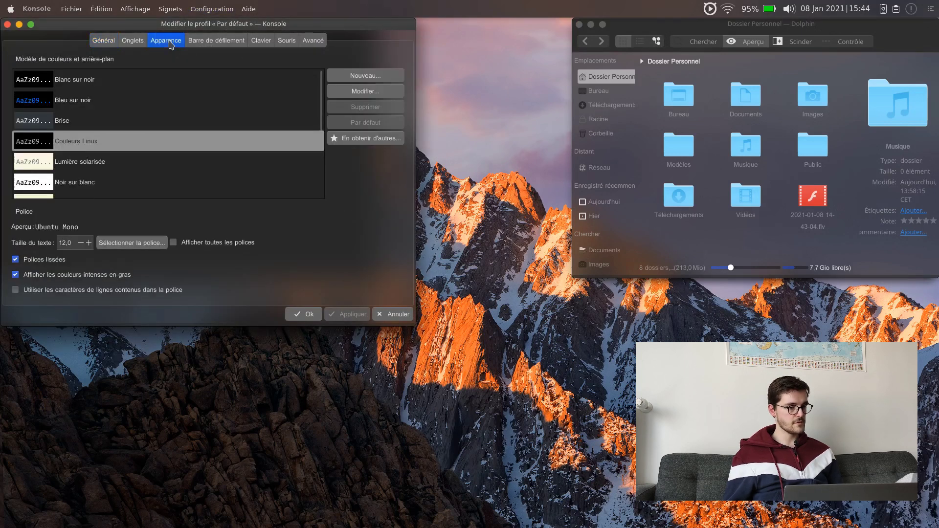
click(374, 94)
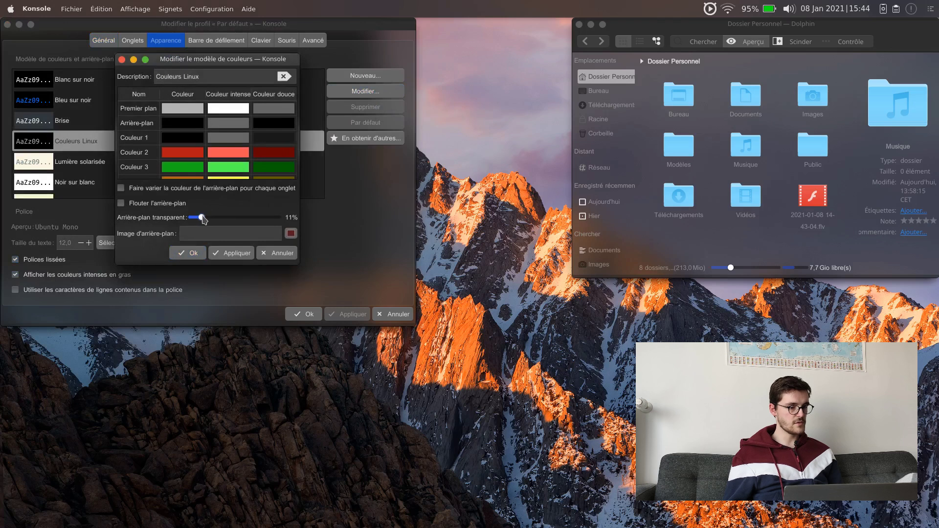
drag(211, 219, 213, 218)
click(219, 250)
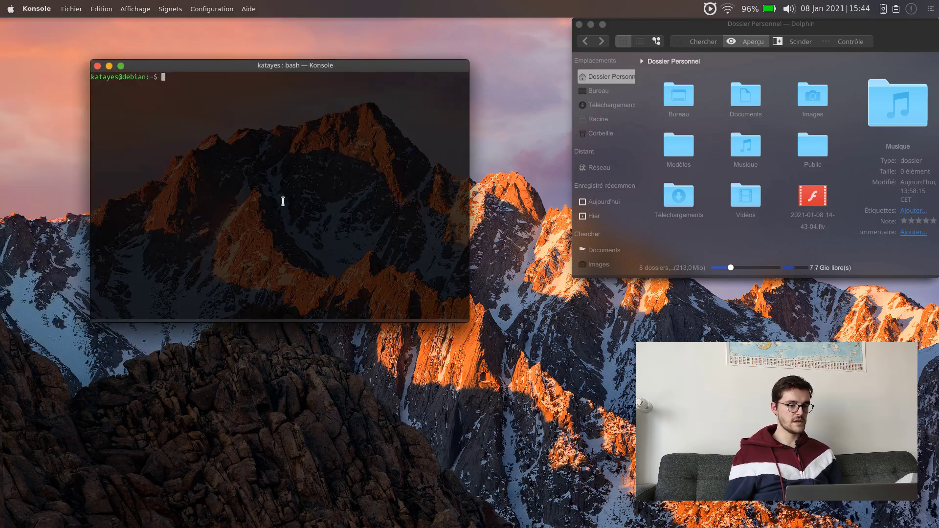
- Enable background blur (Flouter l'arrière-plan) for the Couleurs Linux scheme in the current Konsole profile
click(212, 9)
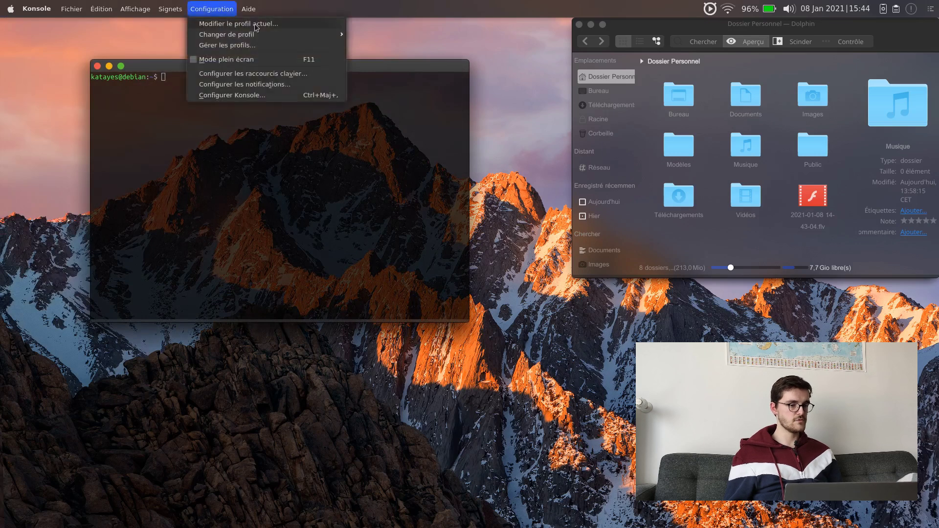
click(229, 24)
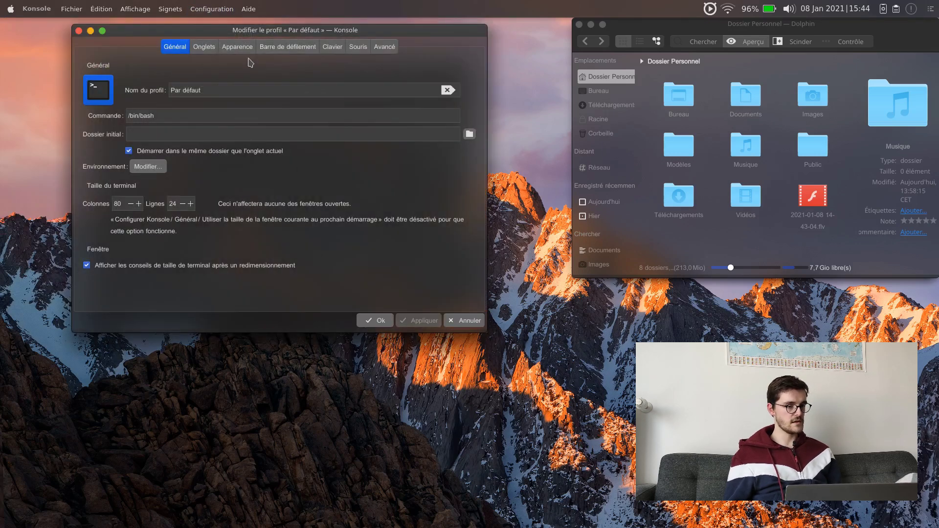
click(247, 49)
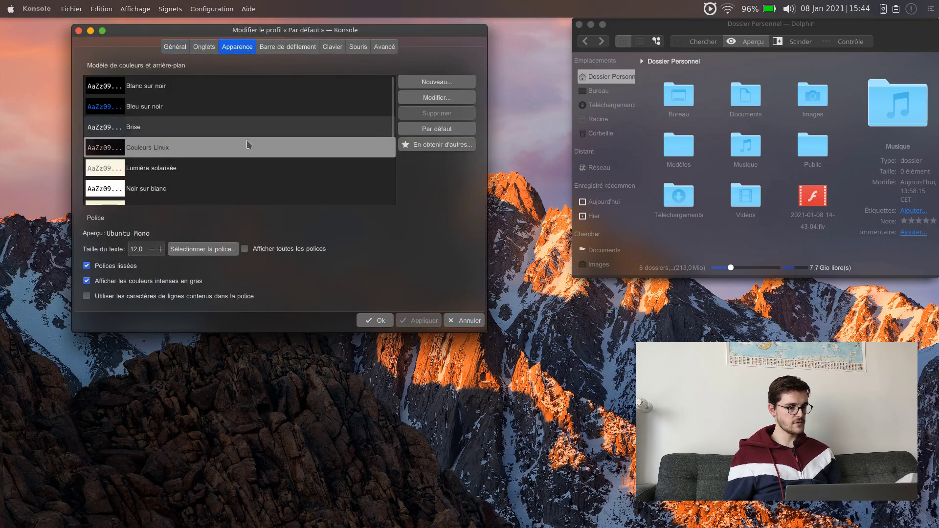
click(446, 100)
click(209, 211)
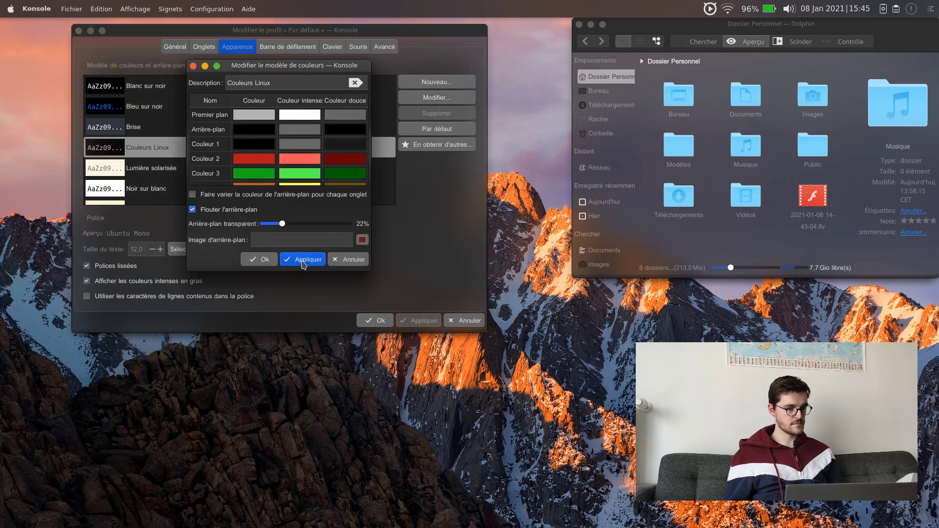
click(259, 259)
click(375, 320)
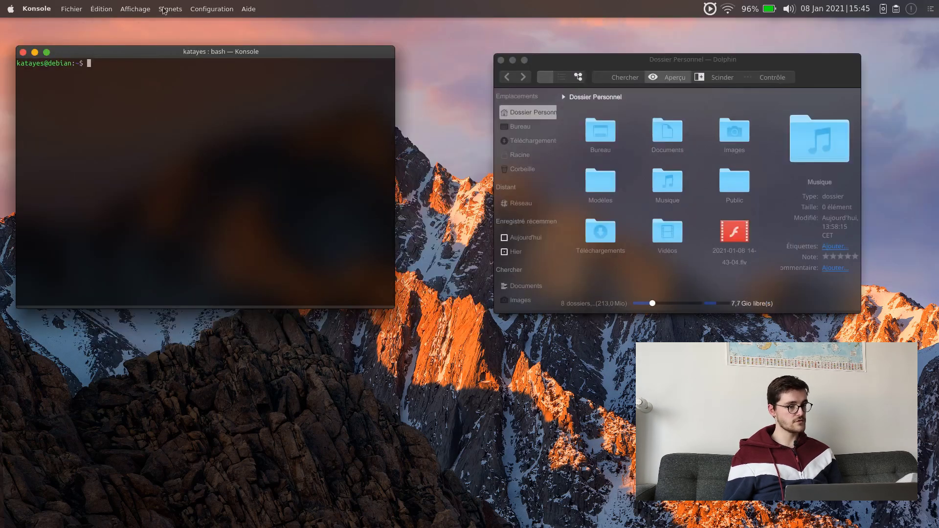
- Set the normal and faint background colours (Arrière-plan) of the Couleurs Linux scheme to #252525
click(211, 9)
click(234, 22)
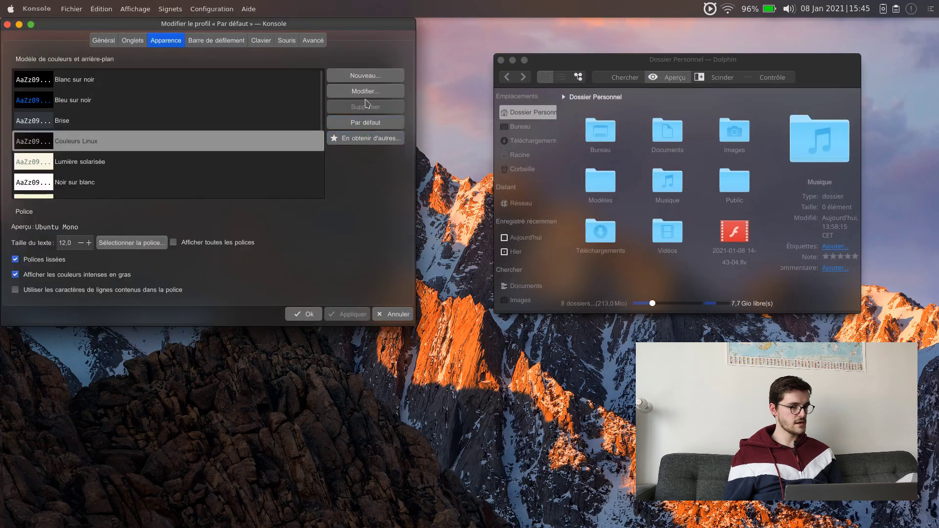
click(384, 94)
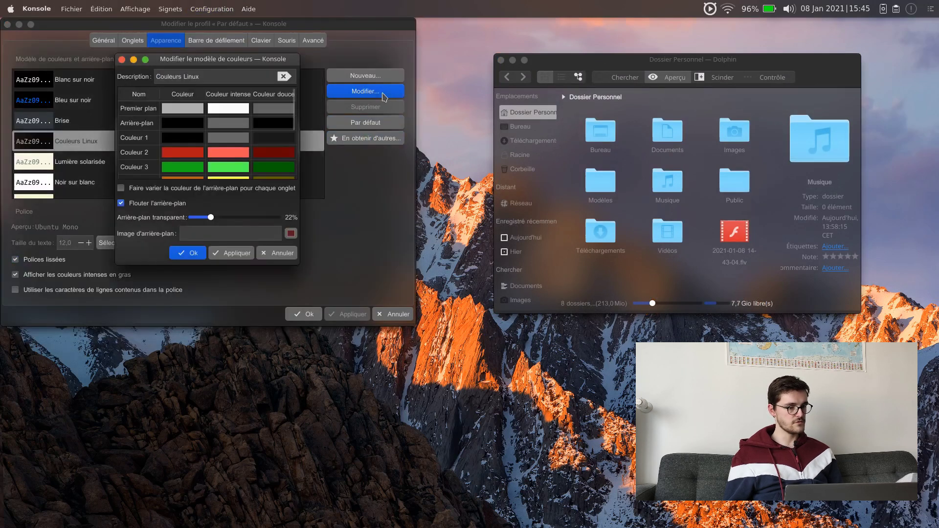
click(169, 136)
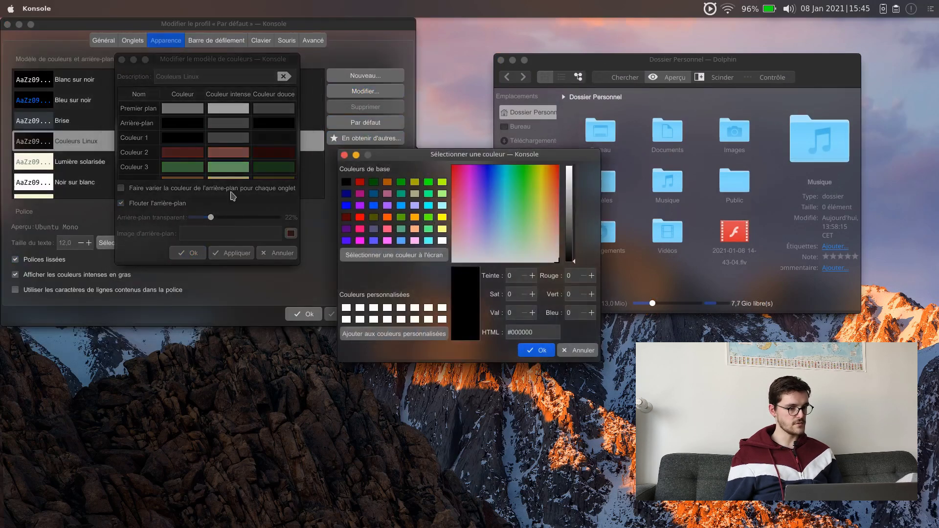
click(573, 252)
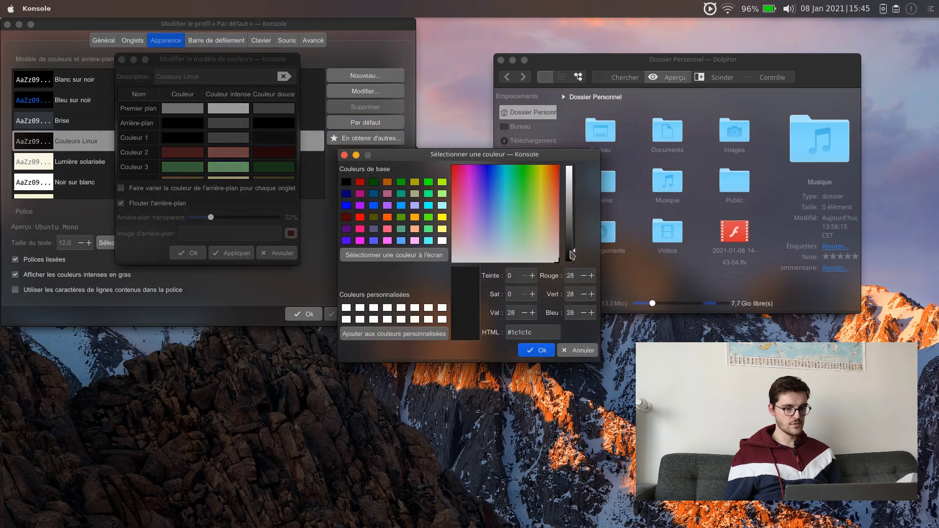
drag(572, 253, 573, 247)
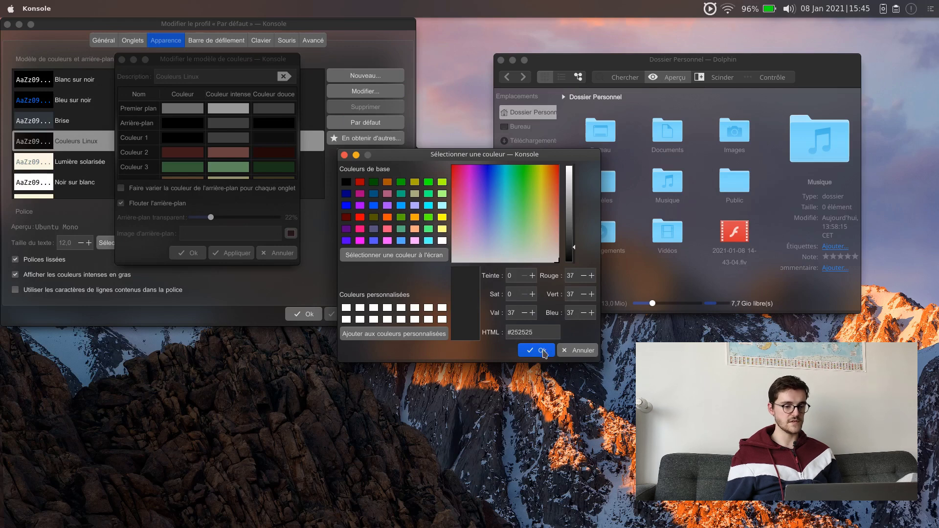
click(543, 351)
click(266, 125)
double_click(521, 333)
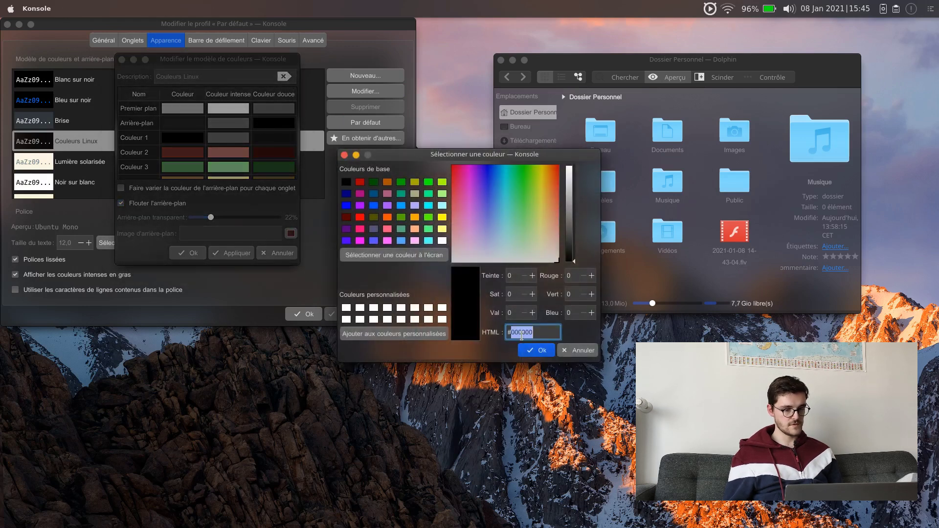
text(252525)
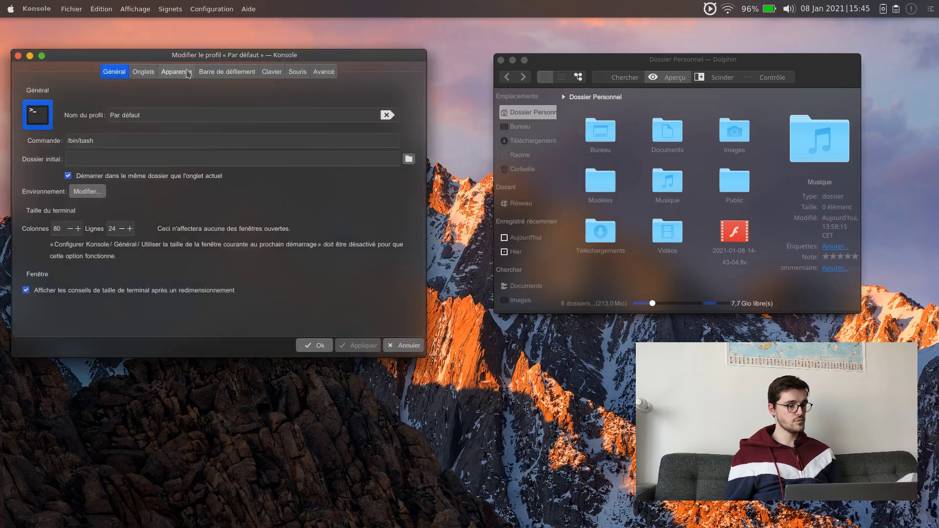
- Increase the text size of the Konsole profile by two increments and apply the change
click(188, 74)
click(100, 274)
click(99, 274)
click(368, 349)
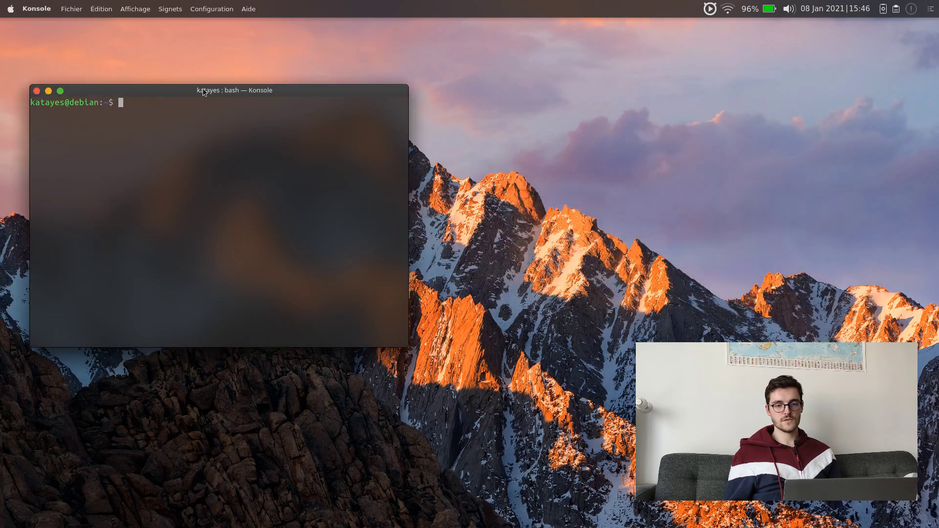
- Open the KDE Connect settings and move their window to the right of the terminal
key(super+v)
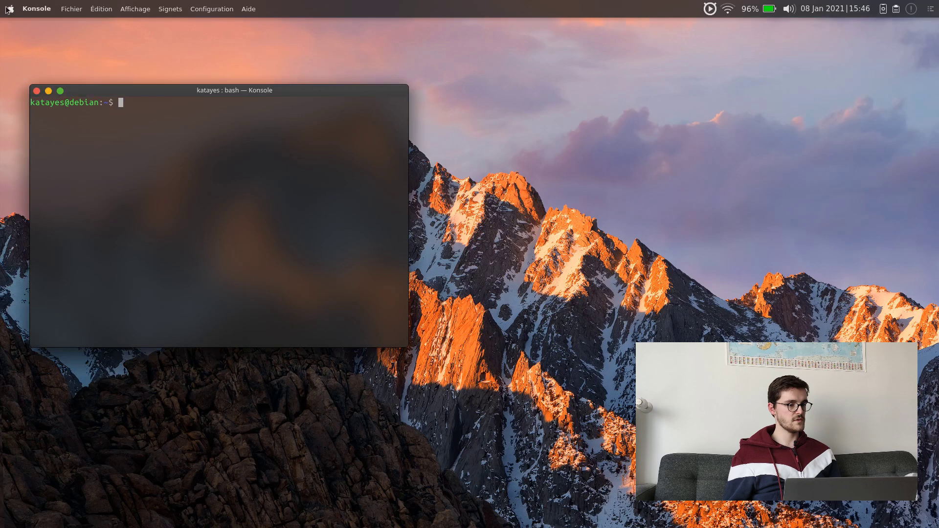
click(7, 9)
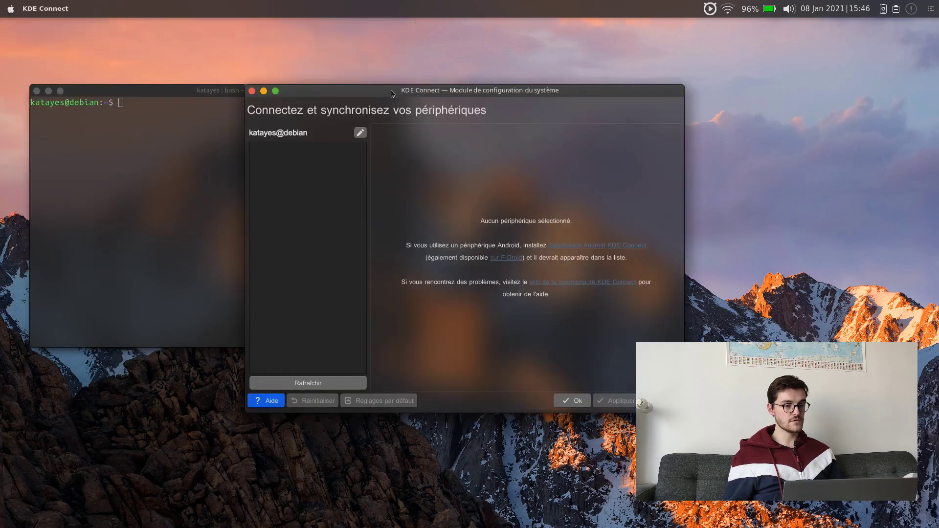
drag(392, 89, 575, 45)
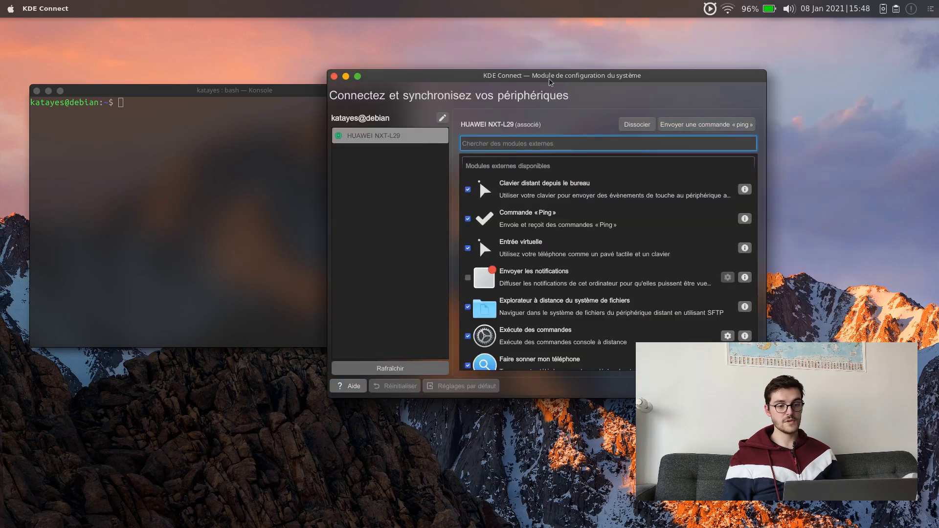
drag(549, 81, 682, 64)
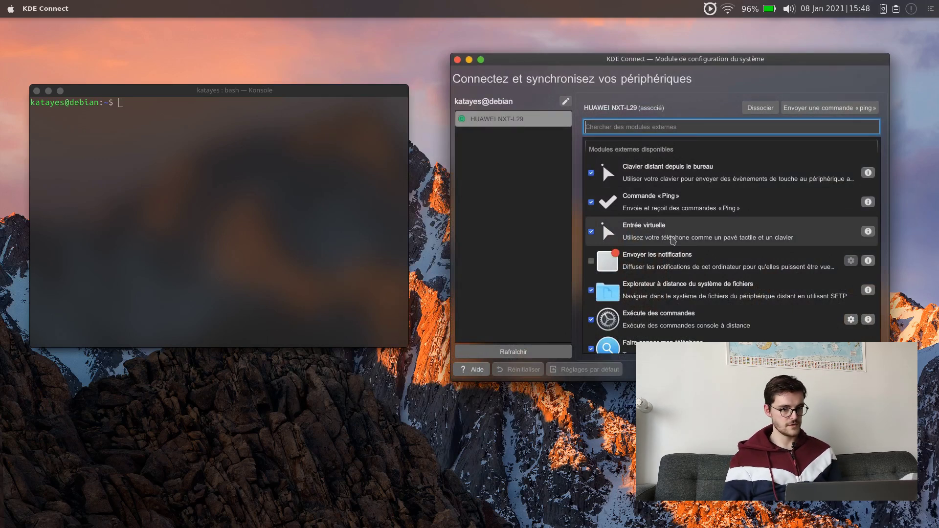
- Open Dolphin, go to the Téléchargements folder and open 02_Desktop.jpg
click(10, 9)
click(131, 77)
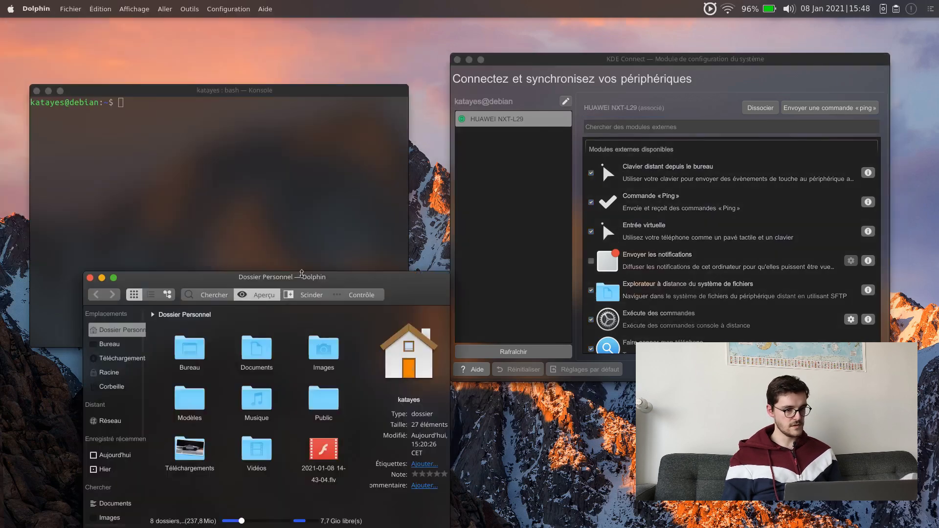
drag(300, 278, 376, 148)
click(266, 318)
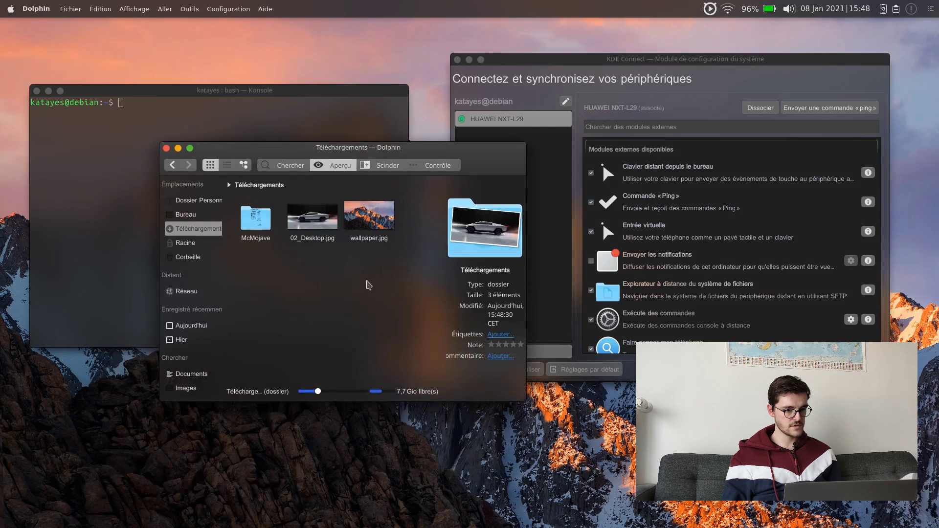
double_click(312, 234)
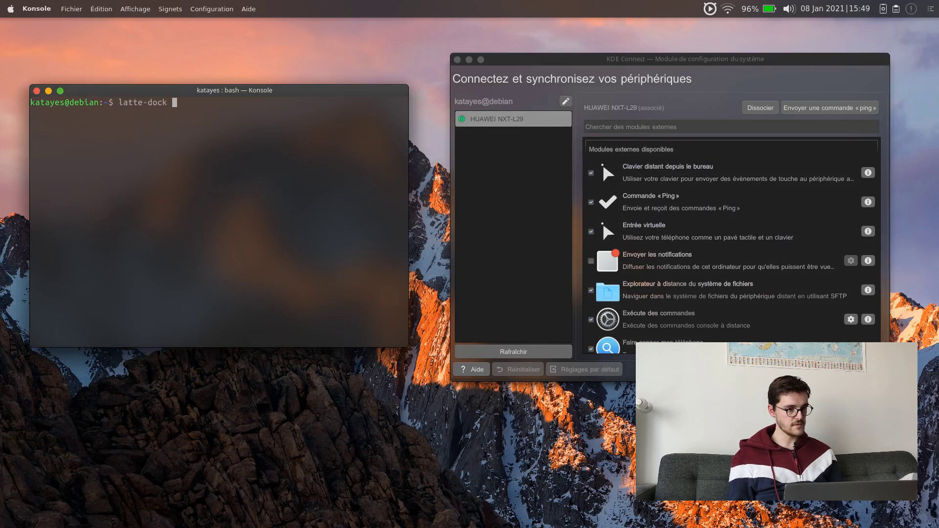
- Start the dock by running latte-dock in the terminal
key(Return)
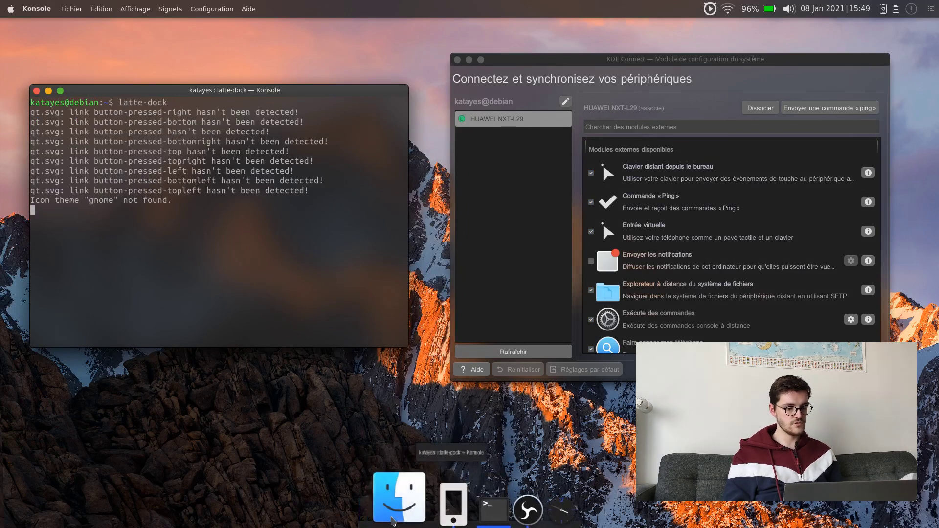
- Launch Firefox, pin it to the dock and close its window
click(11, 8)
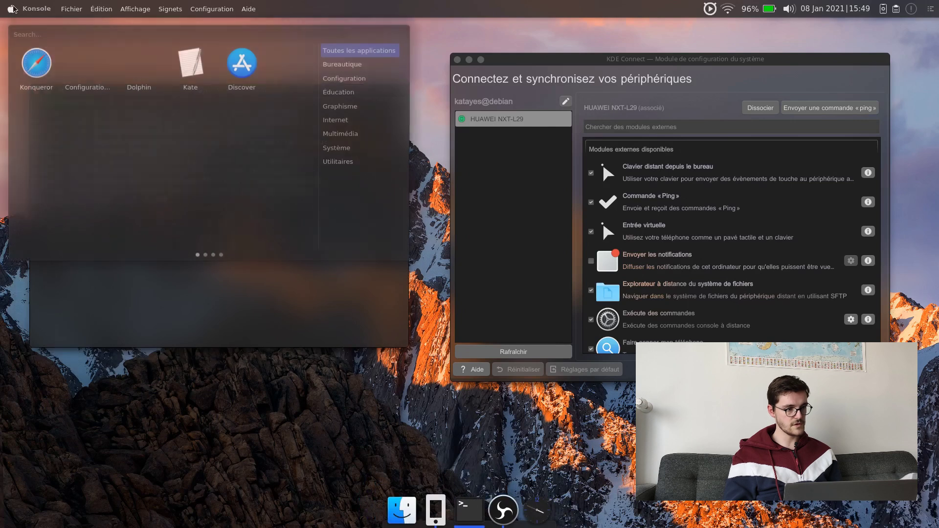
click(36, 59)
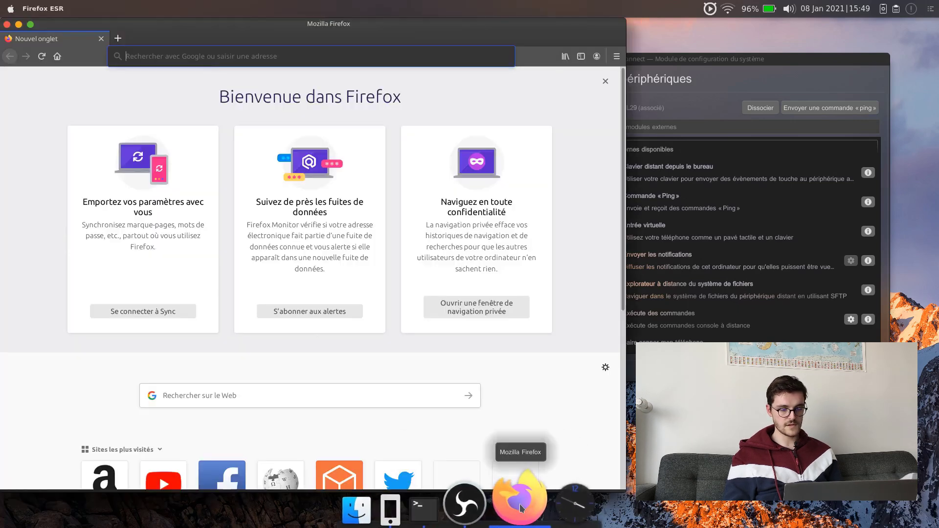
right_click(524, 506)
click(499, 387)
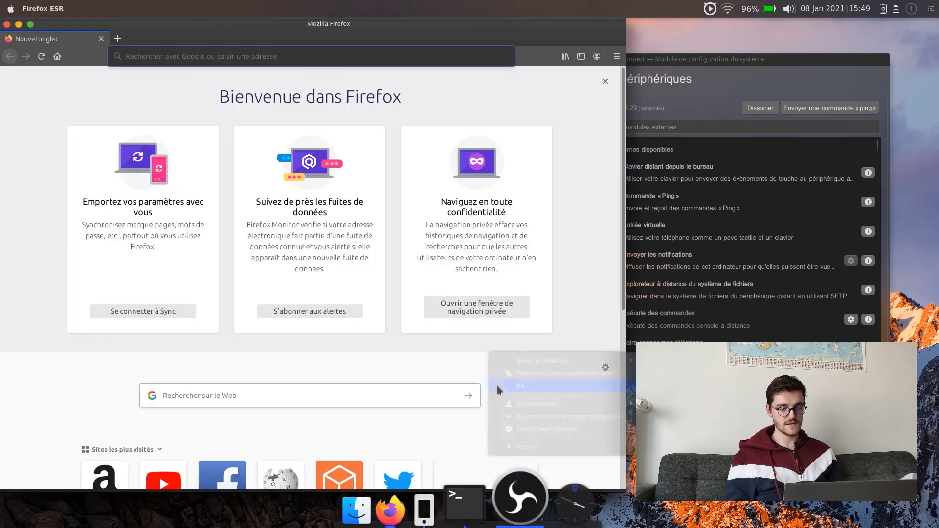
click(7, 24)
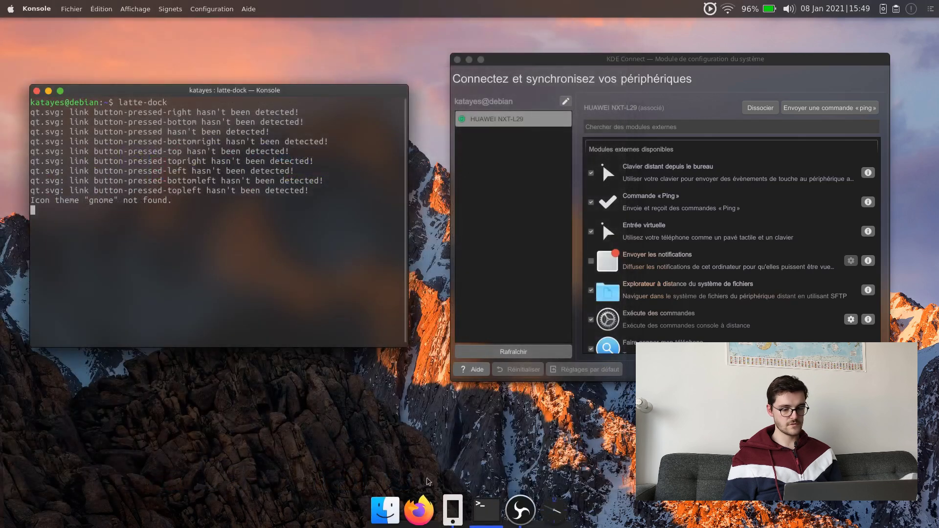
click(11, 11)
text(gimp)
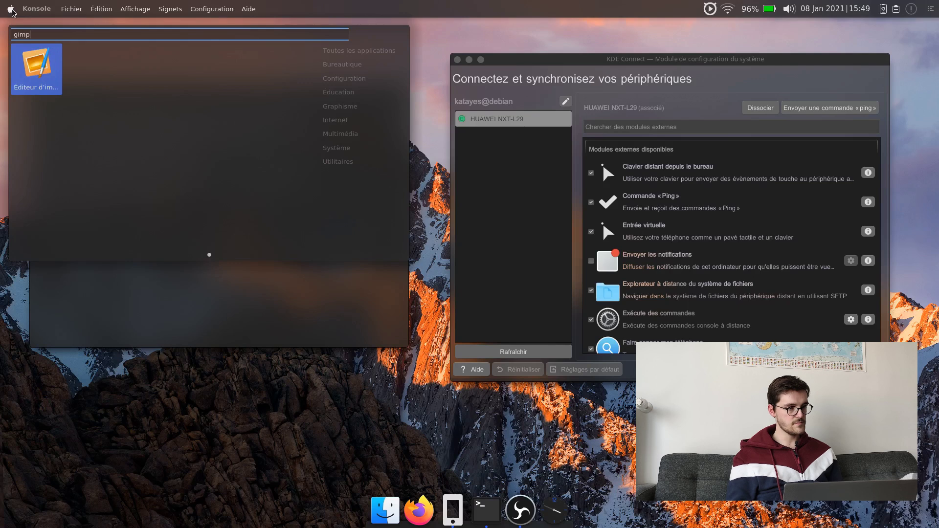
key(Return)
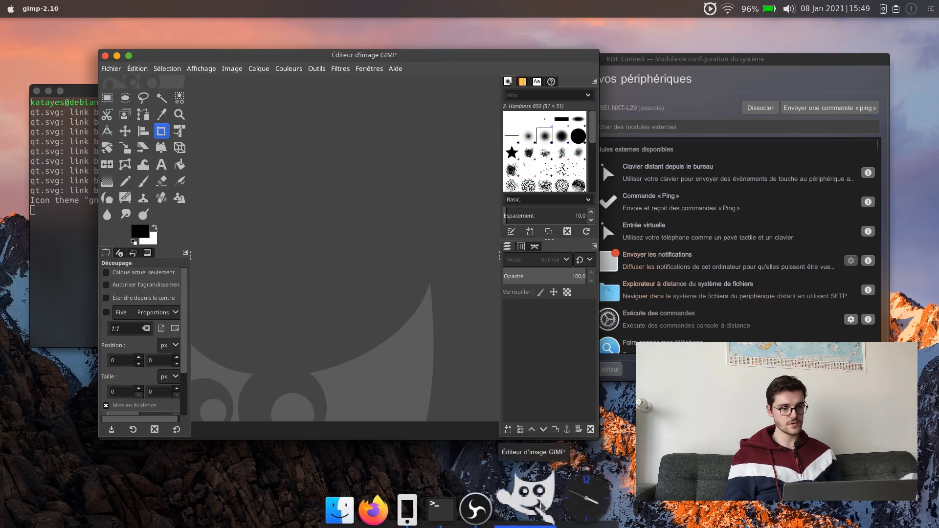
click(105, 56)
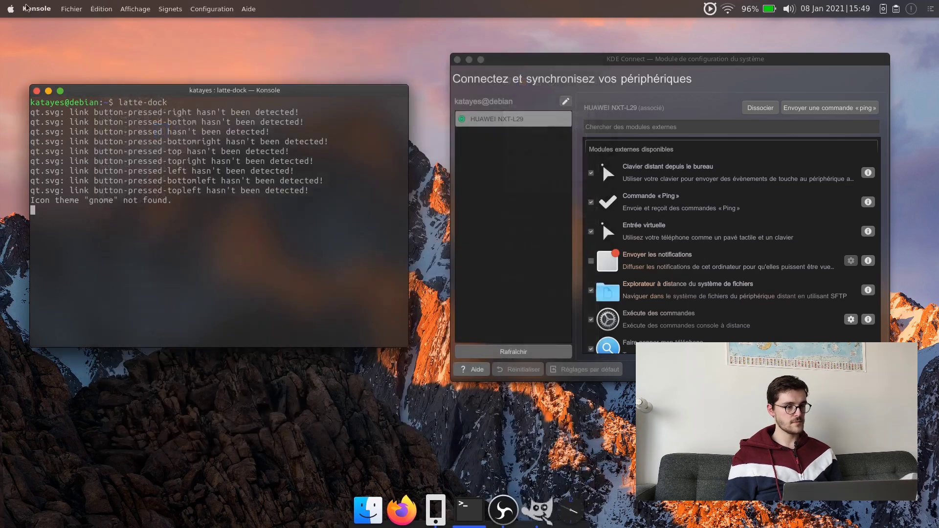
- Find GIMP in the application launcher, edit the command in its application properties and save the change
click(12, 9)
text(gimp)
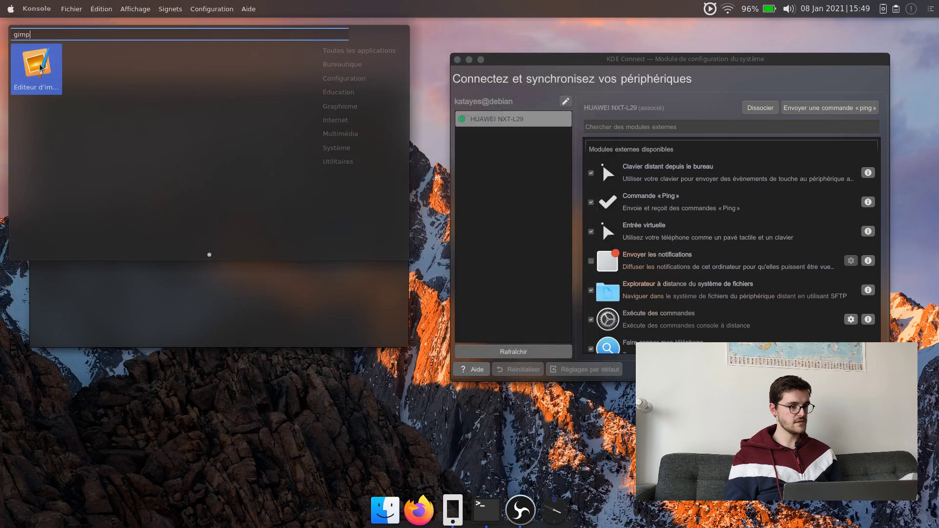
right_click(41, 68)
click(84, 110)
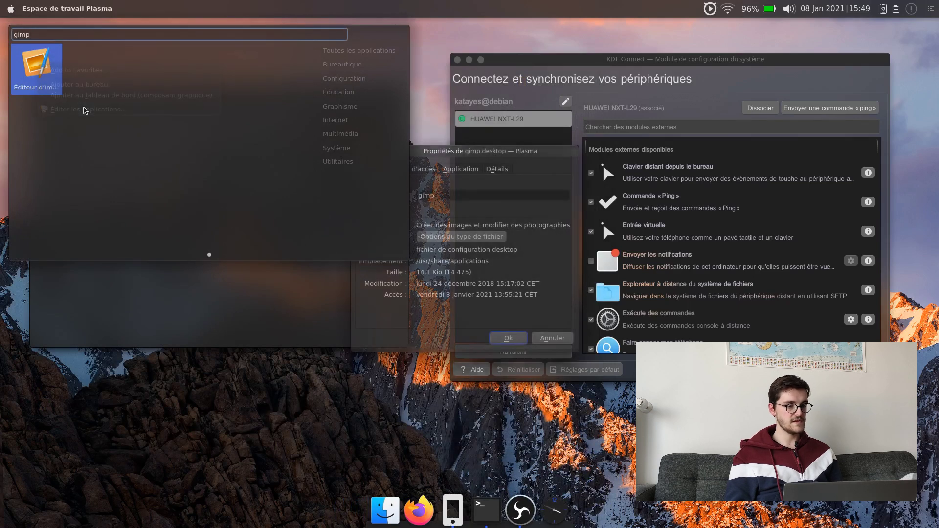
click(558, 100)
click(563, 157)
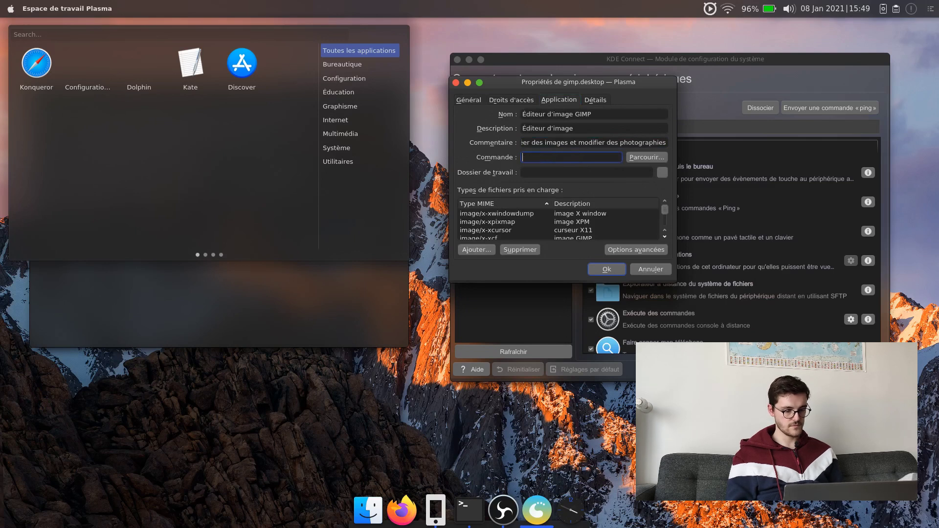
click(607, 270)
- Launch GIMP from the application launcher and pin it to the dock
text(gimp)
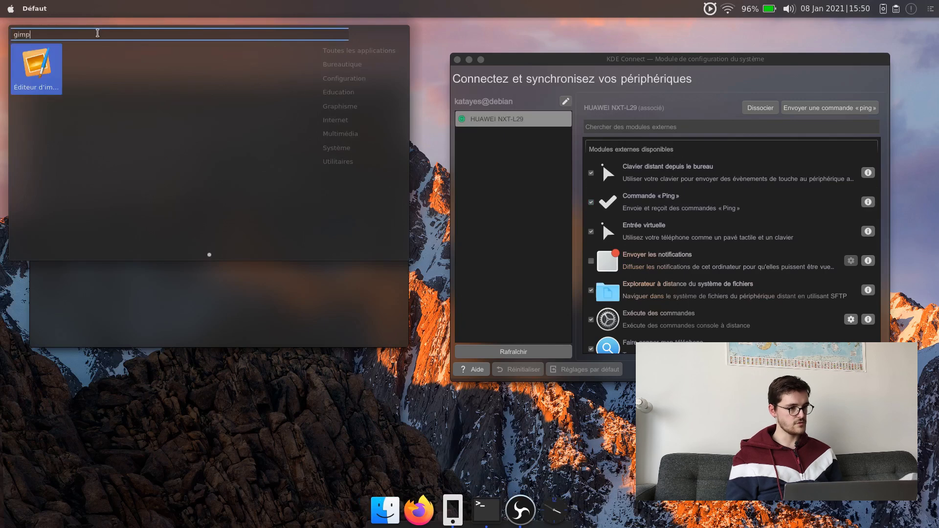
key(Return)
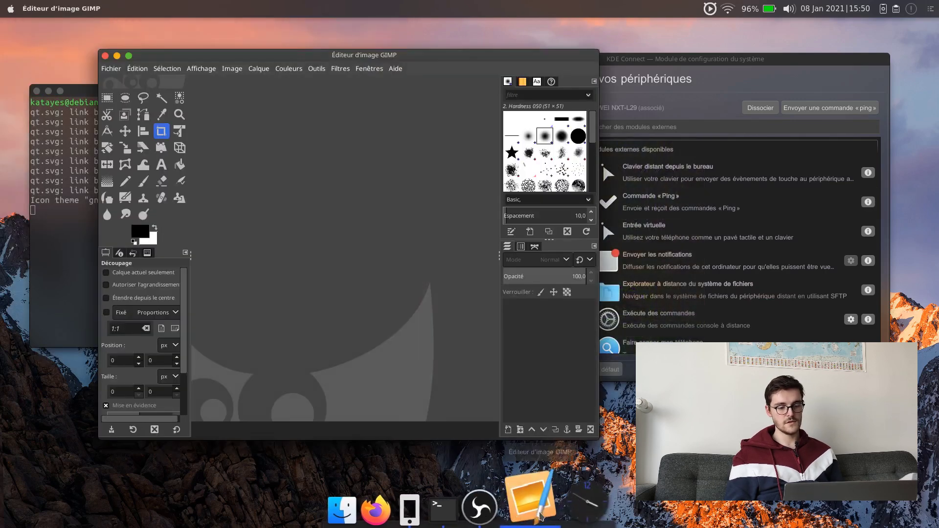
right_click(541, 506)
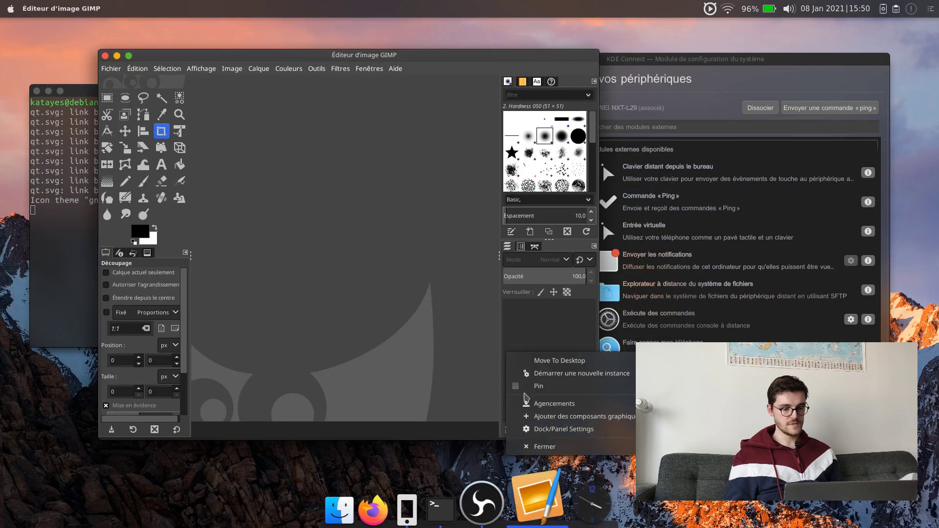
click(540, 386)
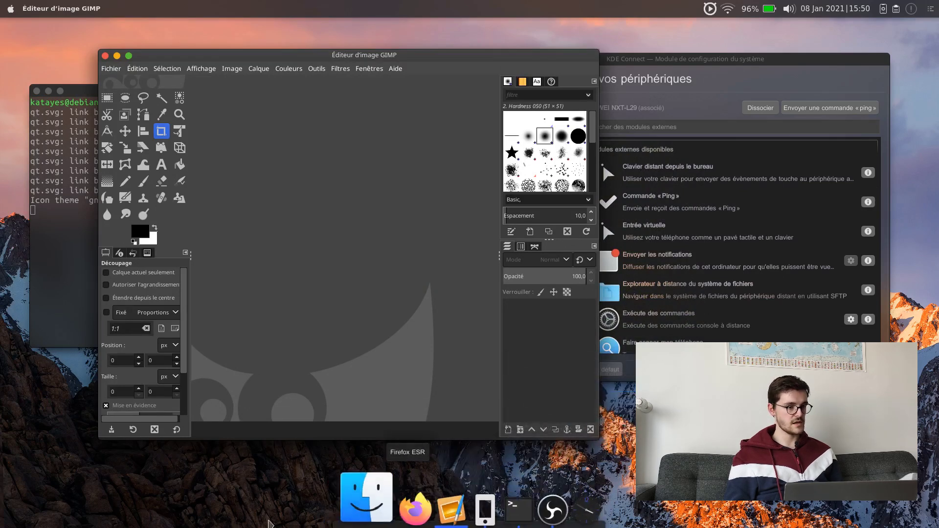
- Open the recently used image wallpaper.jpg in GIMP
click(112, 68)
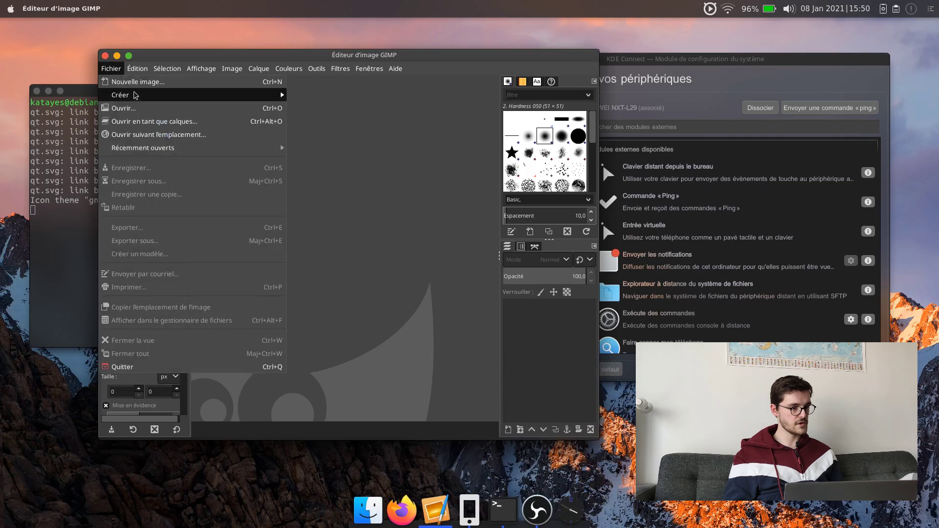
click(134, 109)
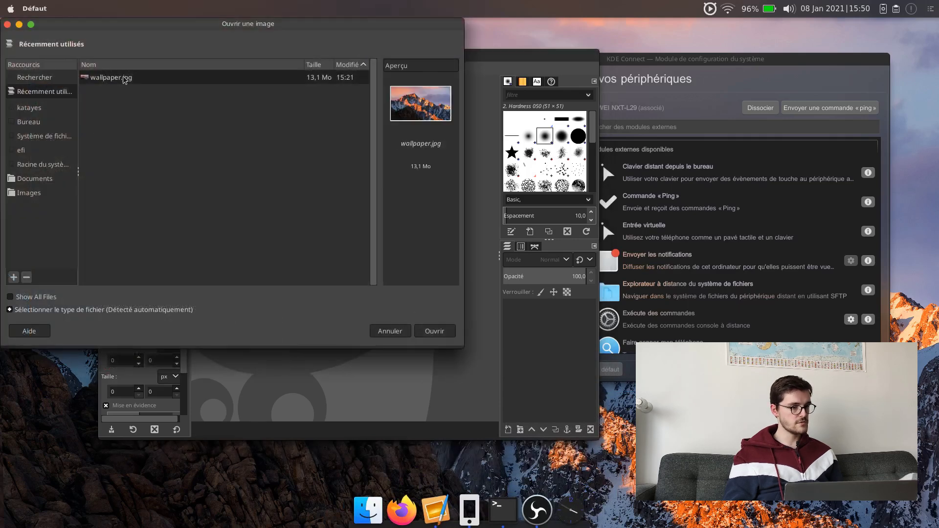
double_click(124, 78)
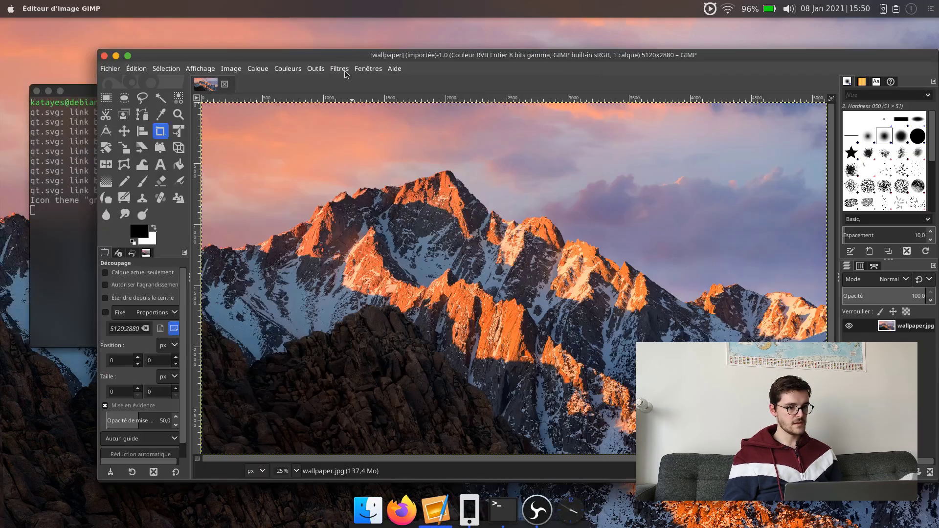
- Apply a Gaussian blur of 31.73 in both X and Y to the wallpaper image
click(340, 69)
mouse_move(364, 127)
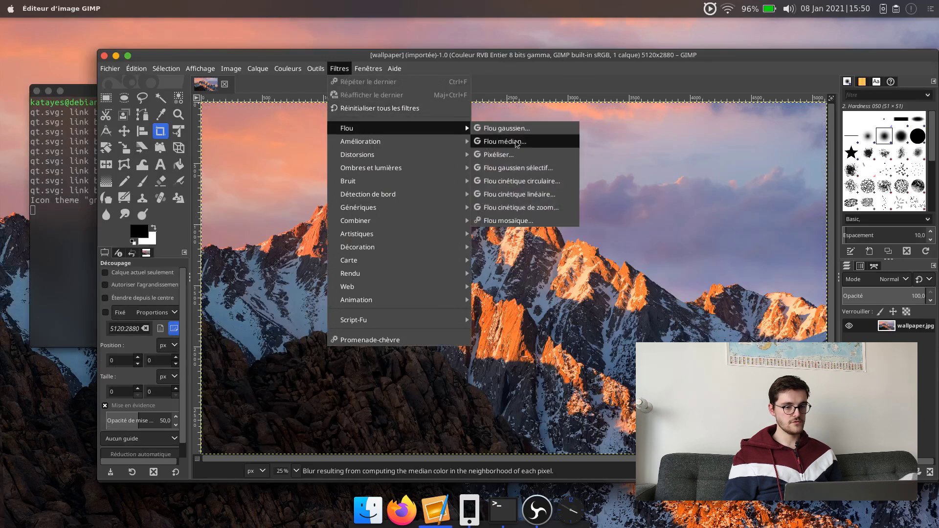
click(528, 131)
drag(443, 159, 487, 157)
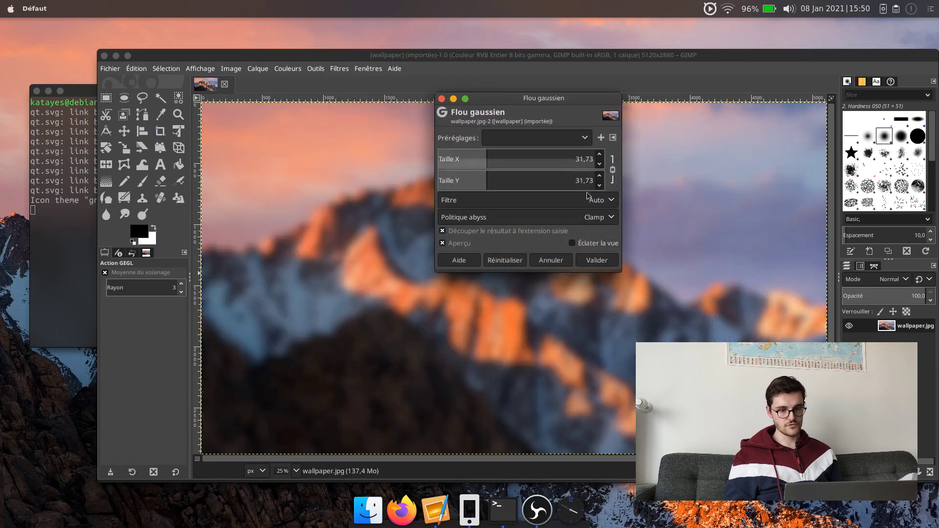
click(596, 260)
- Export the blurred image to the Téléchargements folder as wallpaperv2.jpg with JPEG quality 98
click(117, 72)
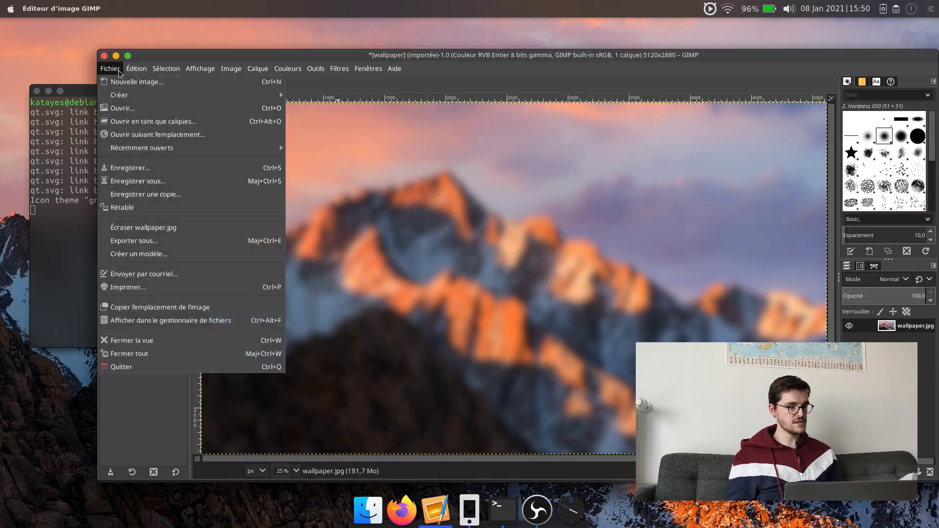
click(147, 241)
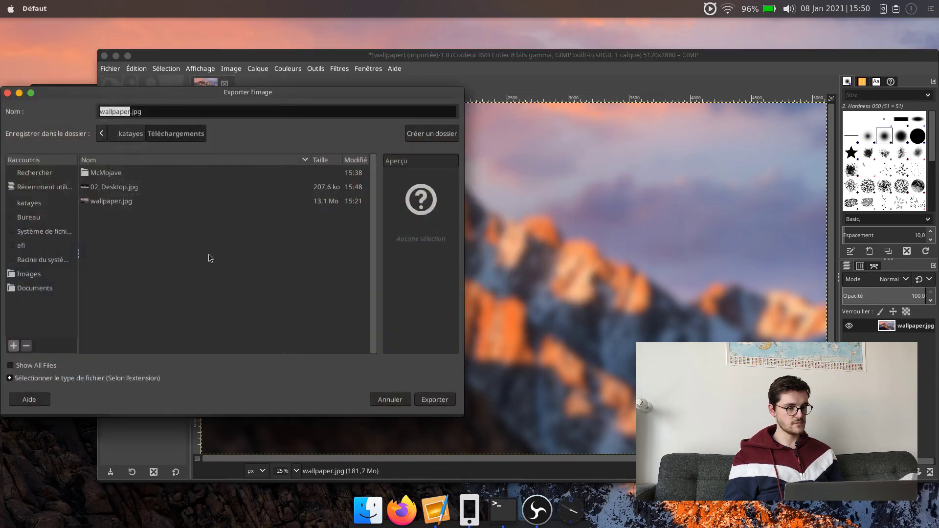
key(Right)
text(v2)
key(Return)
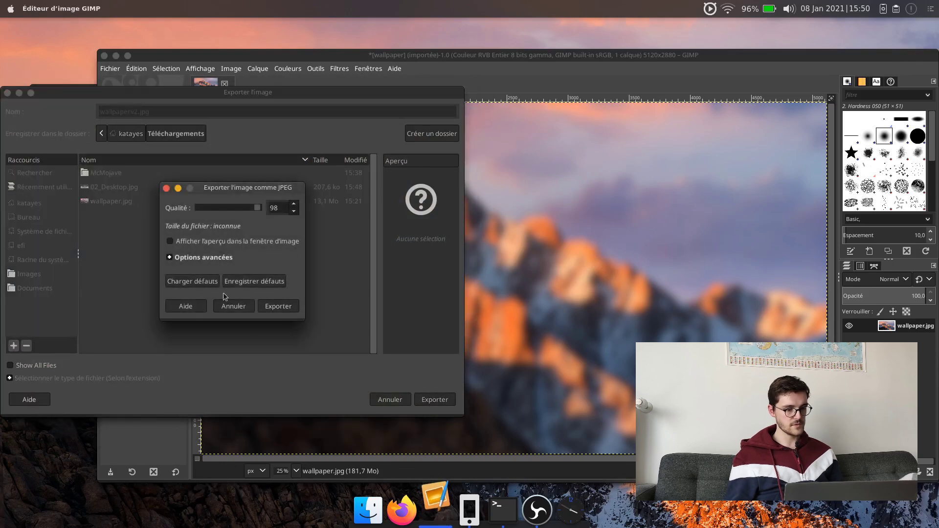
click(270, 311)
- Quit GIMP discarding the unsaved changes and close the KDE Connect settings window
key(ctrl+q)
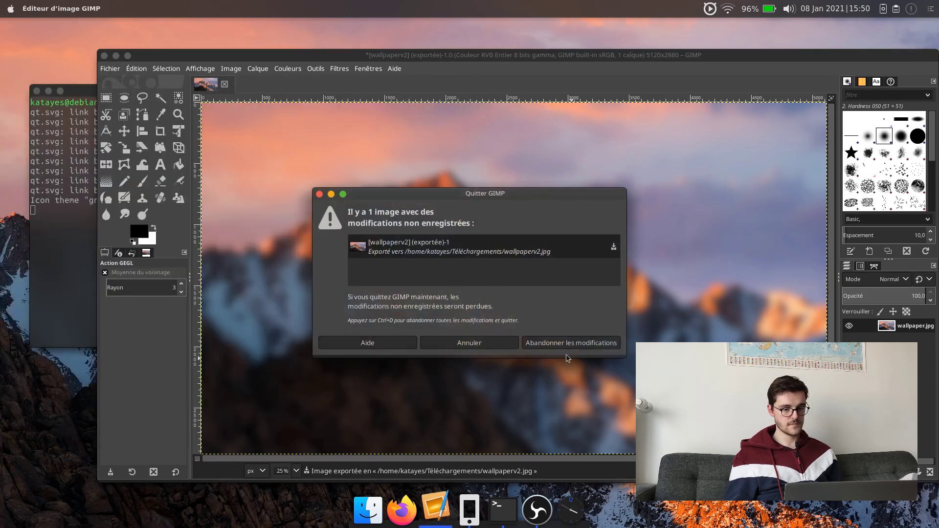
click(571, 342)
click(458, 59)
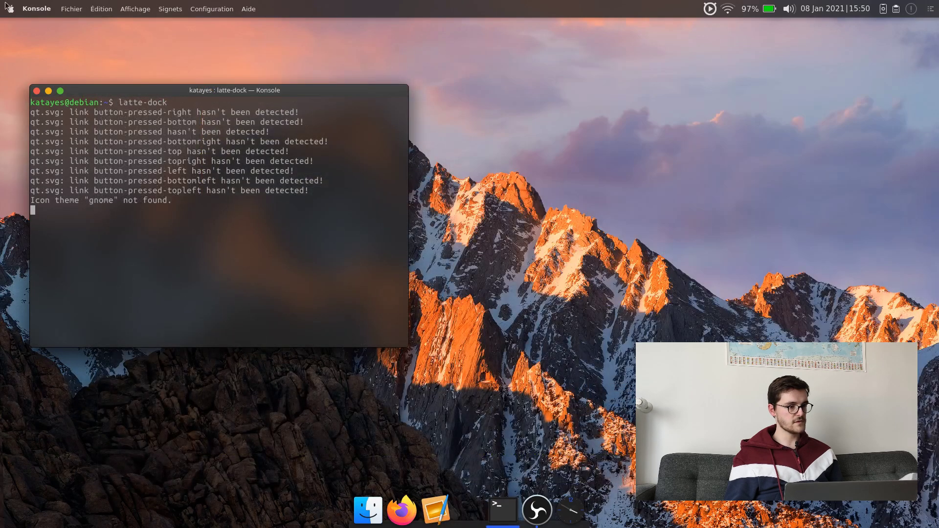
- In the system settings' SDDM login screen page, set the McMojave theme's background to wallpaperv2.jpg from Téléchargements
click(10, 9)
click(103, 71)
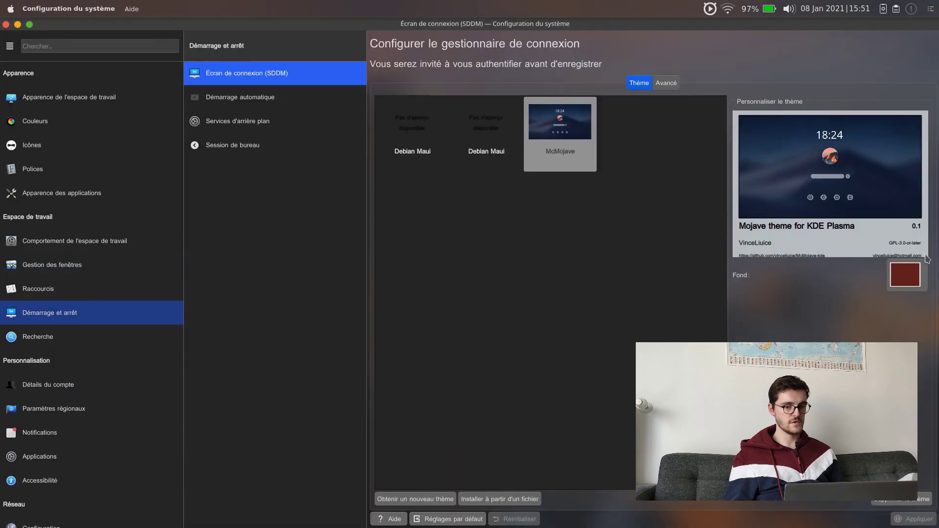
click(914, 278)
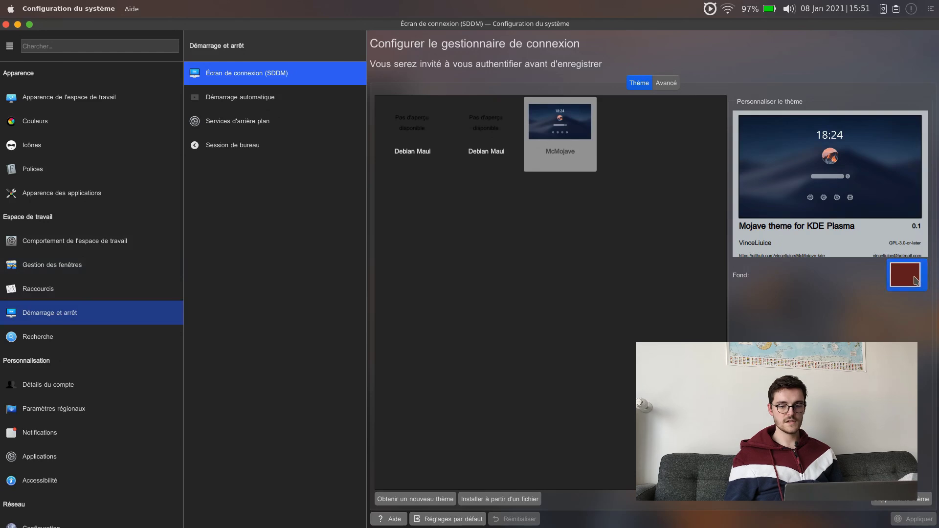
click(889, 300)
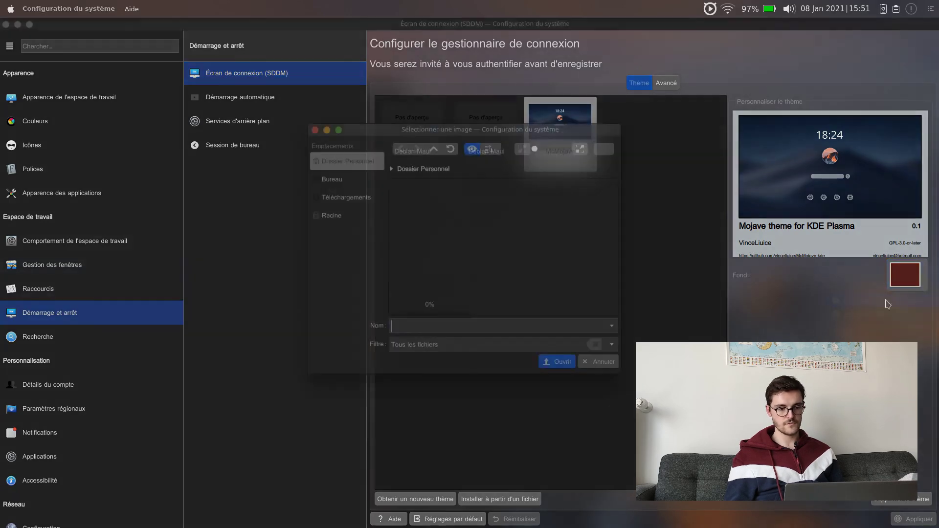
click(347, 197)
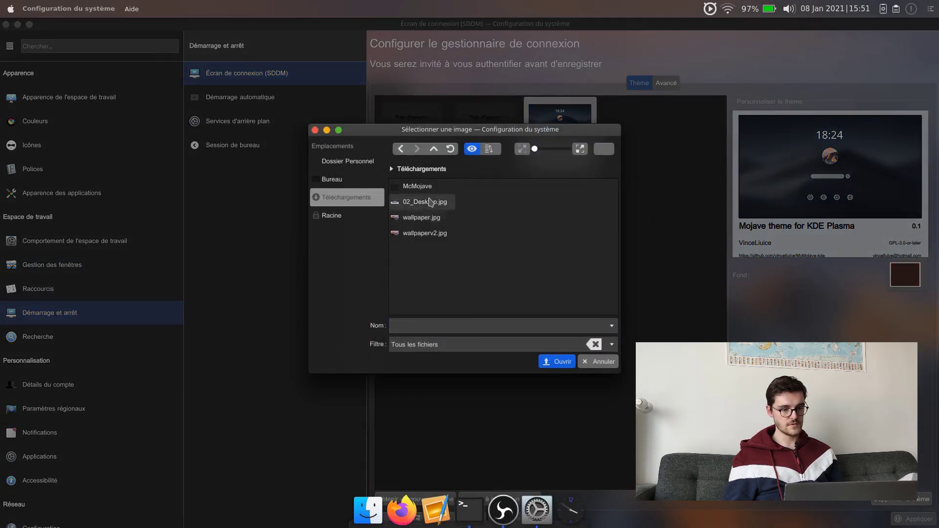
double_click(426, 234)
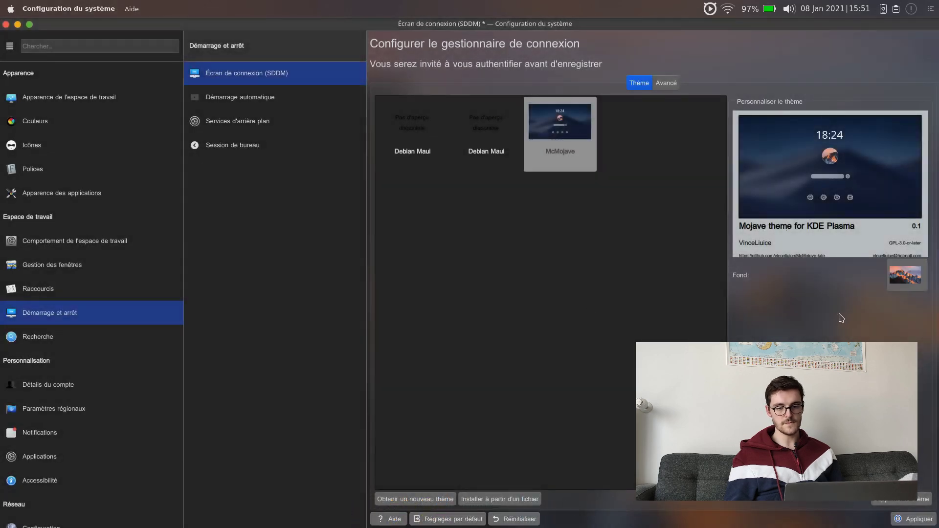
- Add wallpaperv2.jpg as the lock screen's background image in the workspace behaviour settings and close the system settings
click(96, 241)
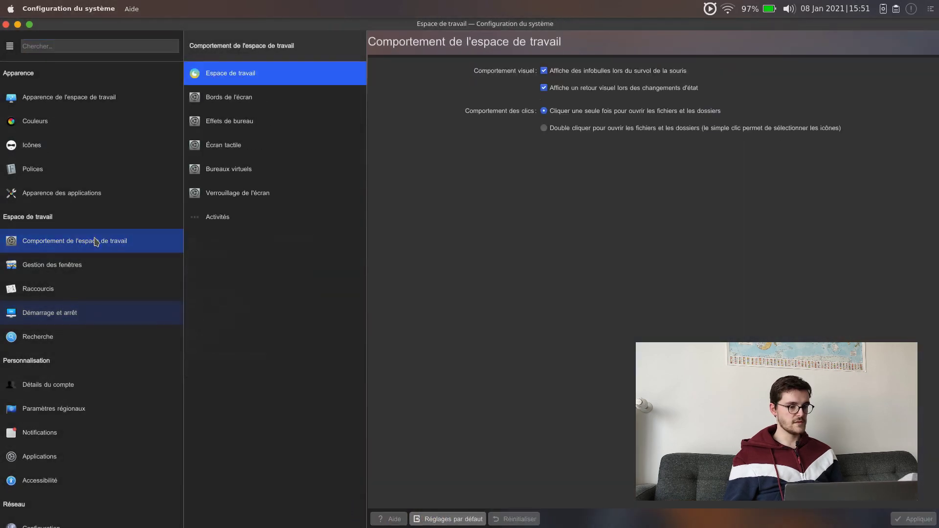
click(247, 192)
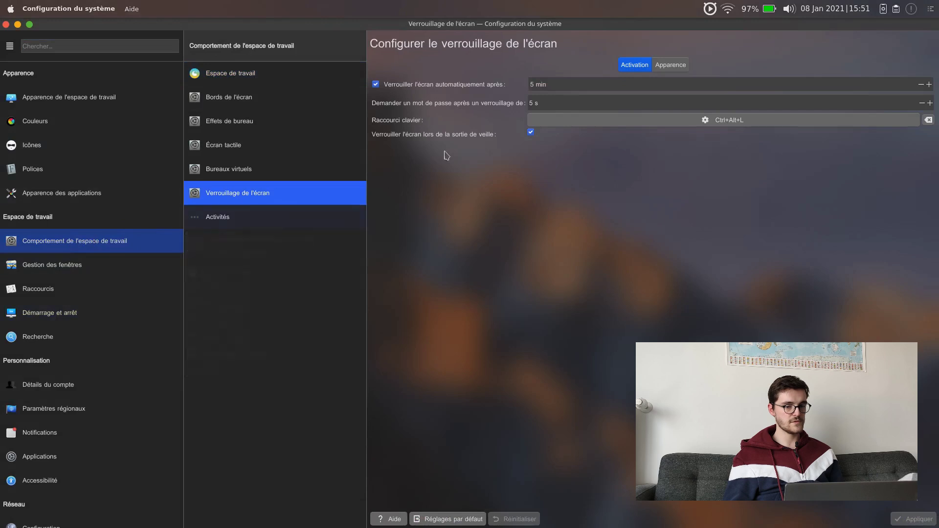
click(678, 68)
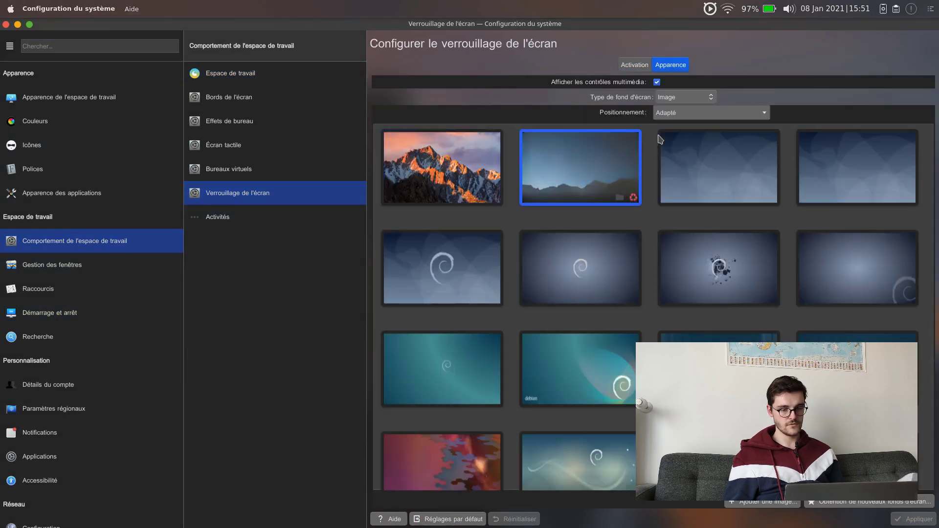
click(782, 504)
click(398, 279)
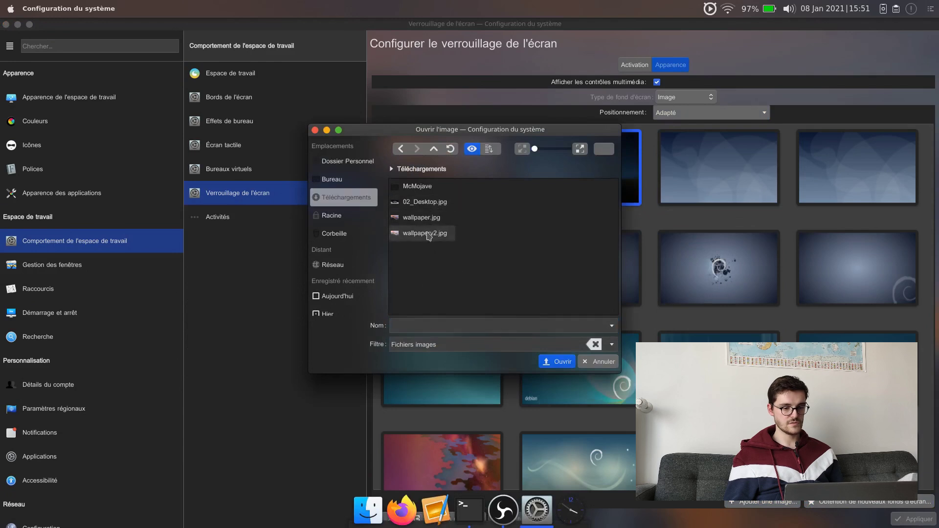
click(406, 233)
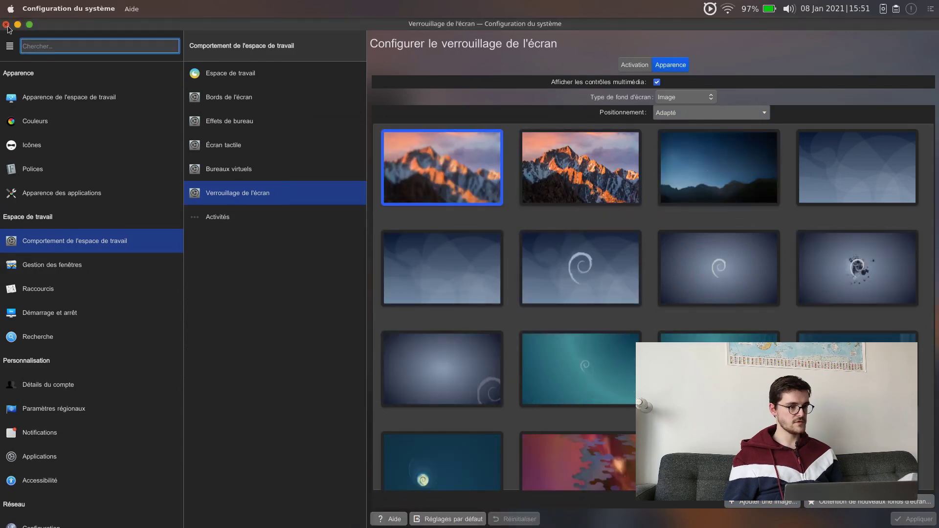
click(6, 24)
- Open the Latte dock's settings and set the applets' zoom on hover to 20%
right_click(531, 494)
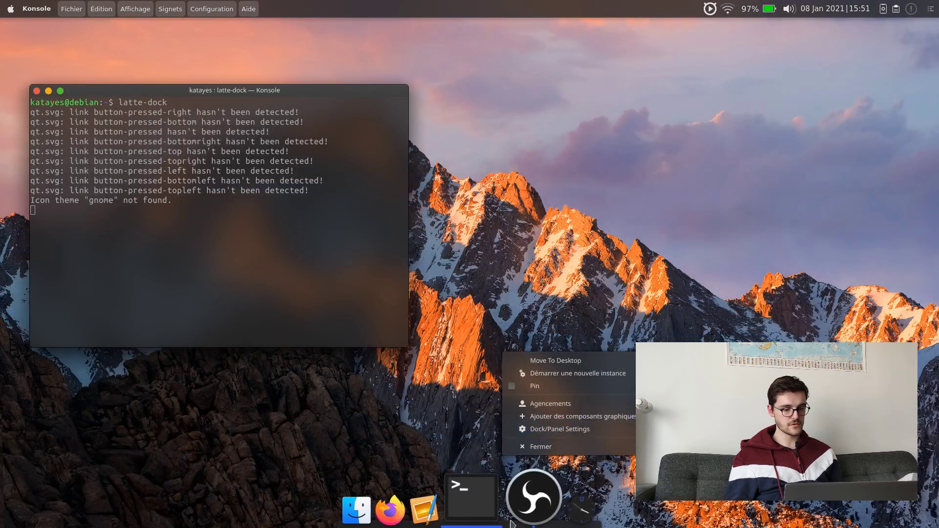
click(566, 433)
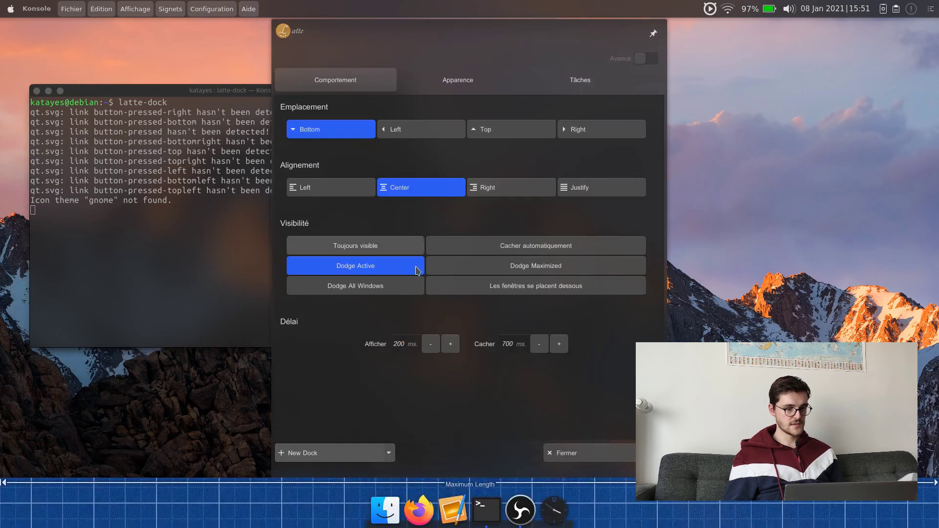
click(646, 58)
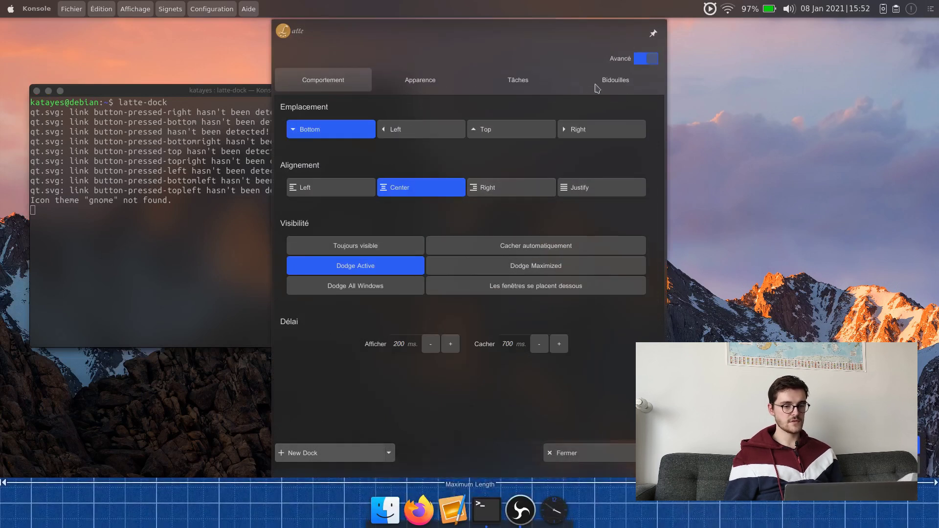
click(450, 91)
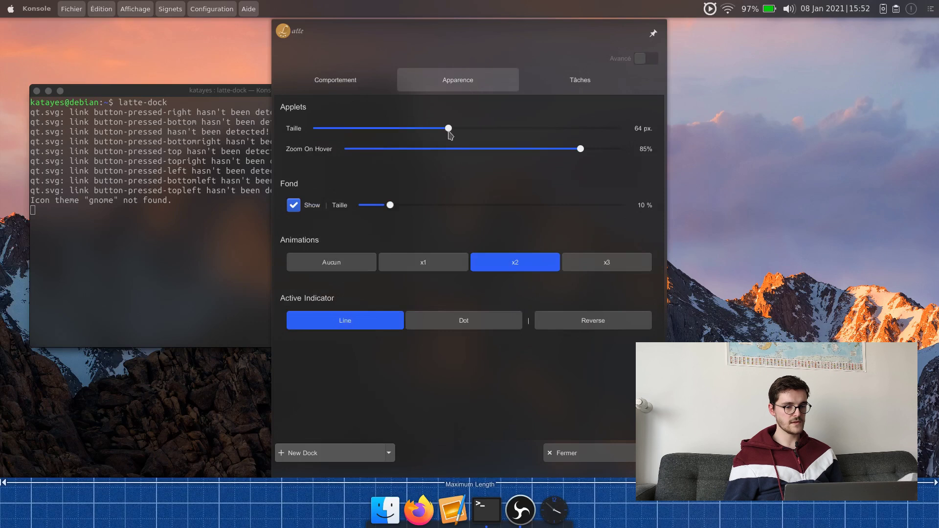
click(429, 148)
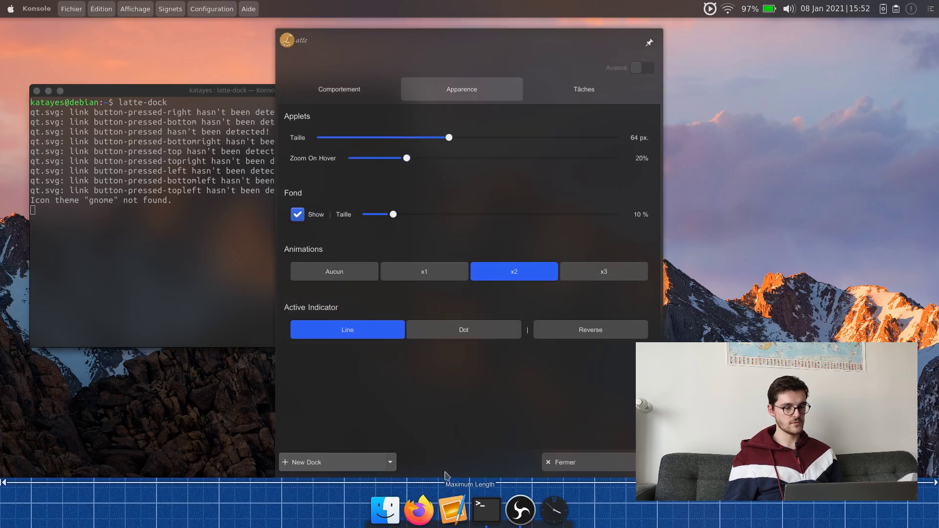
- Set the dock background's size to 100%, enable the advanced options, lower the background opacity, and close the dock settings
drag(394, 217, 653, 222)
click(642, 68)
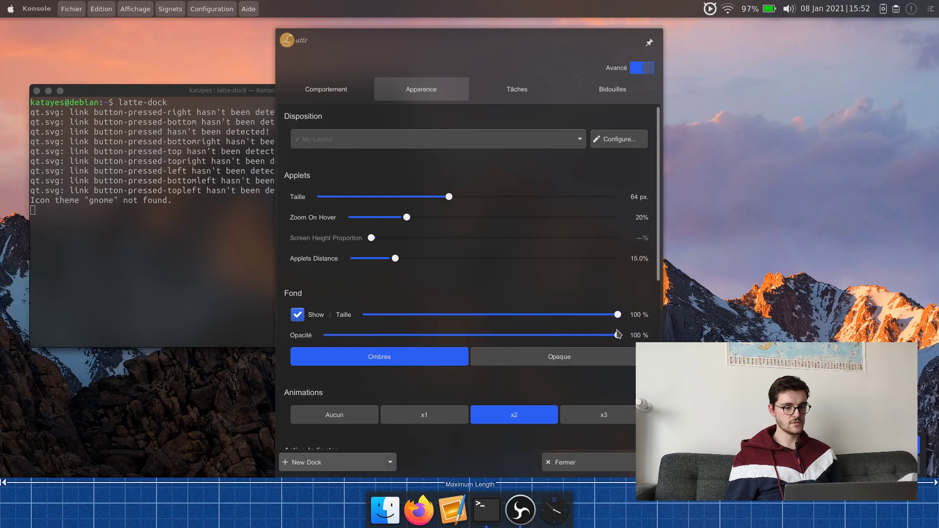
click(545, 339)
drag(513, 339, 389, 336)
click(597, 462)
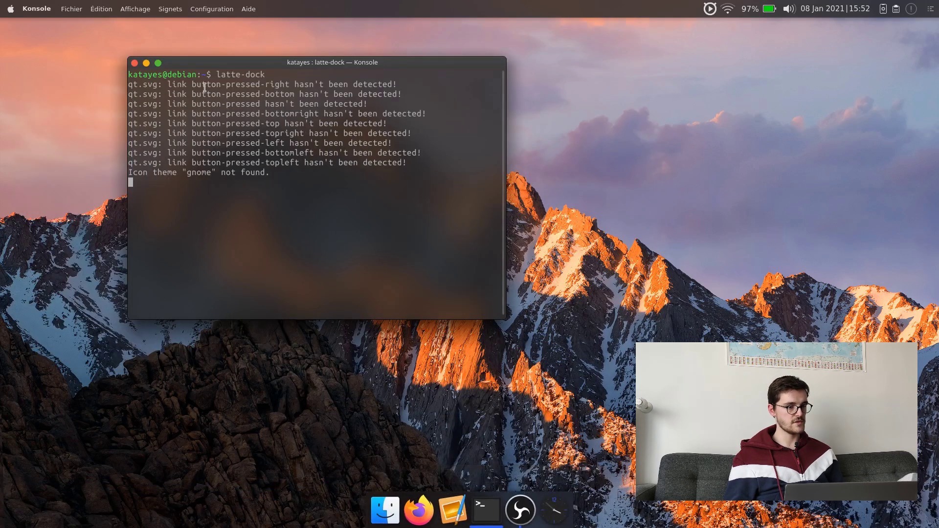
- Minimize the terminal window and restore it from the dock
click(146, 64)
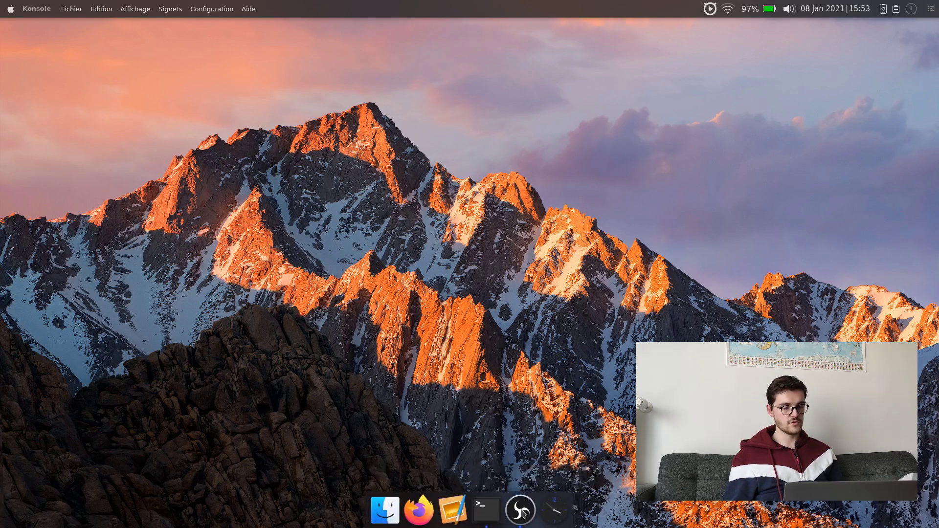
click(486, 510)
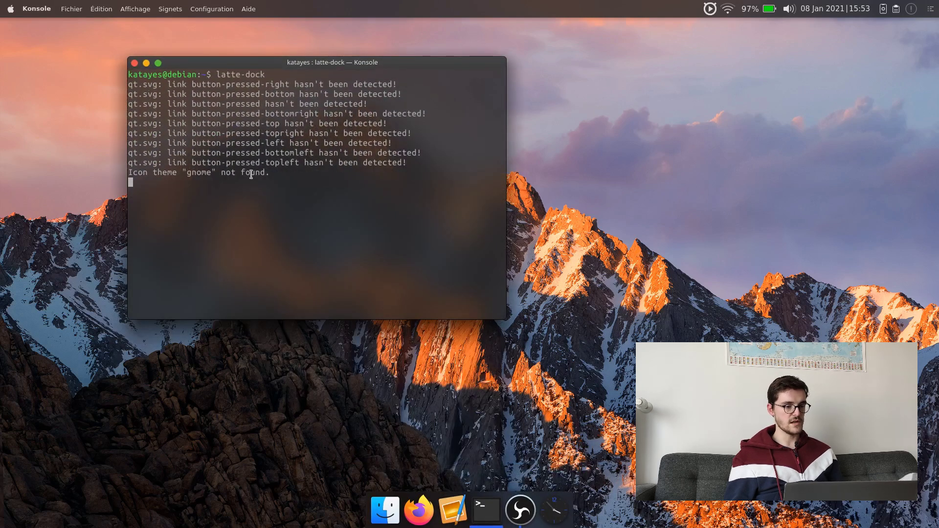
- Check the automatic startup entry for Latte in the system settings and close them
click(5, 5)
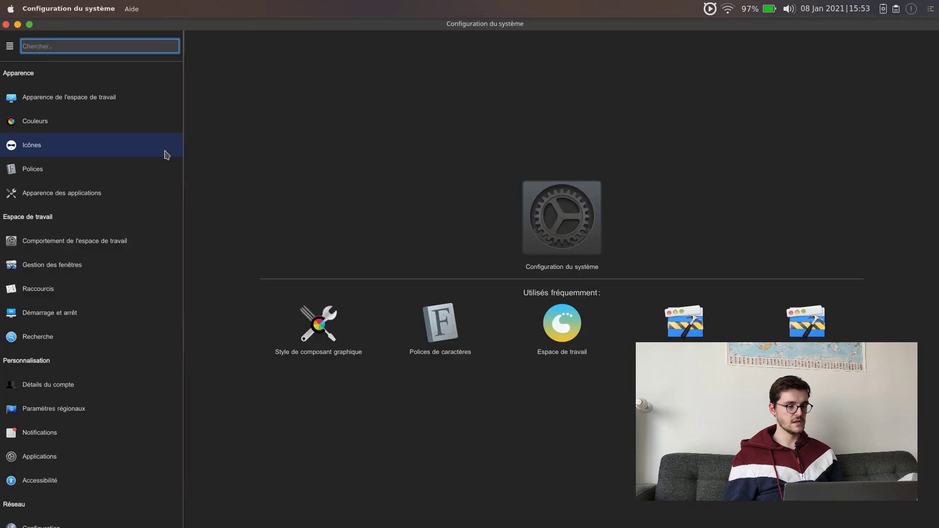
click(55, 310)
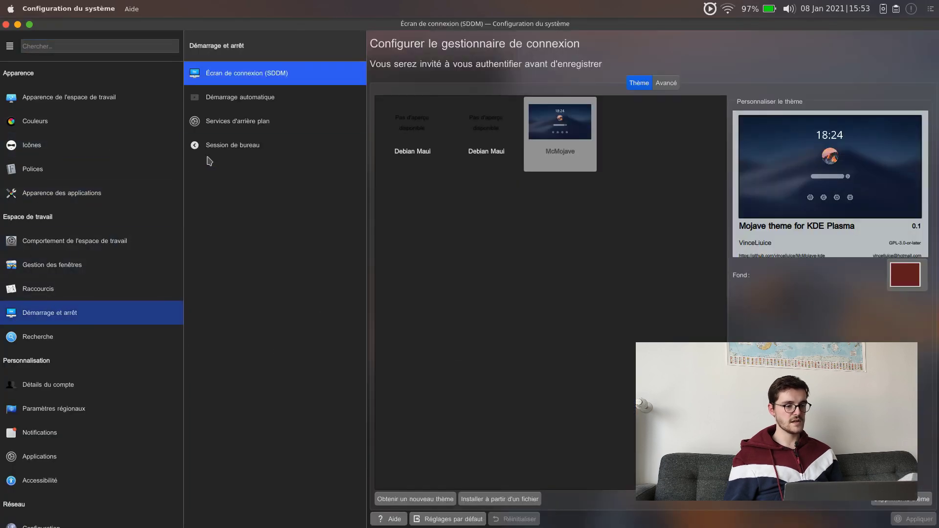
click(240, 97)
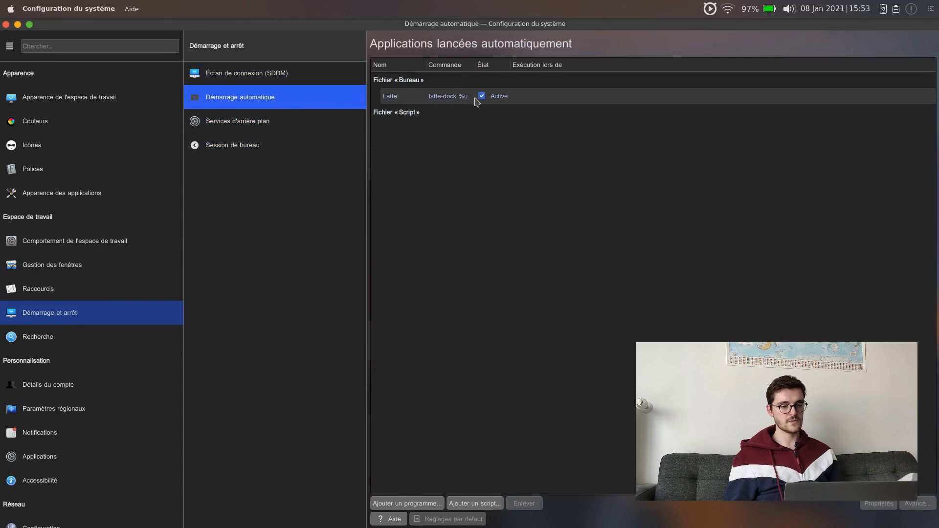
click(6, 24)
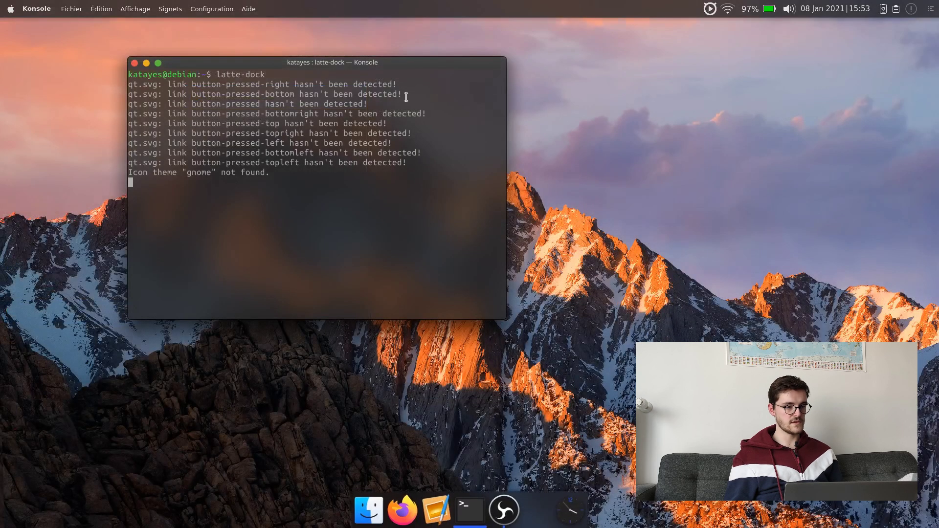
- Move the terminal window aside, find the separator widget with "sep", and add it at the end of the dock after the clock
drag(390, 69, 498, 83)
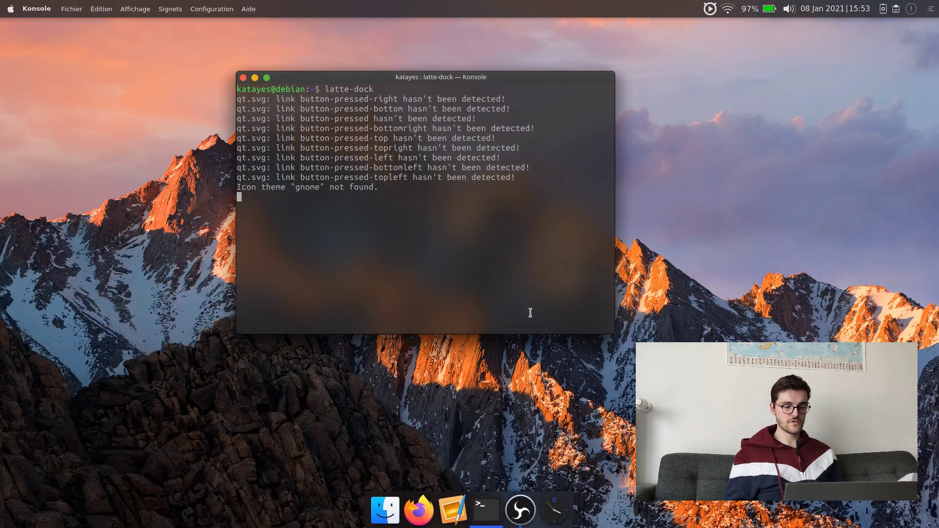
right_click(548, 509)
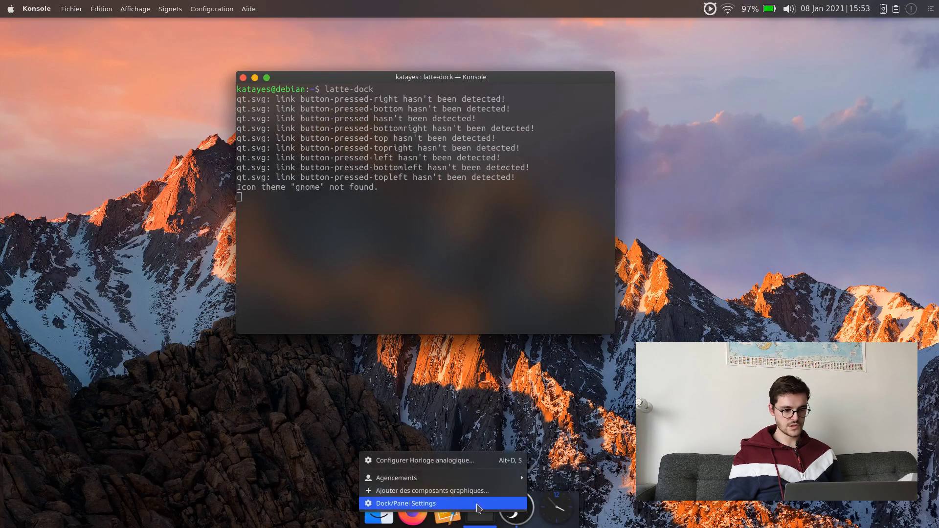
click(404, 491)
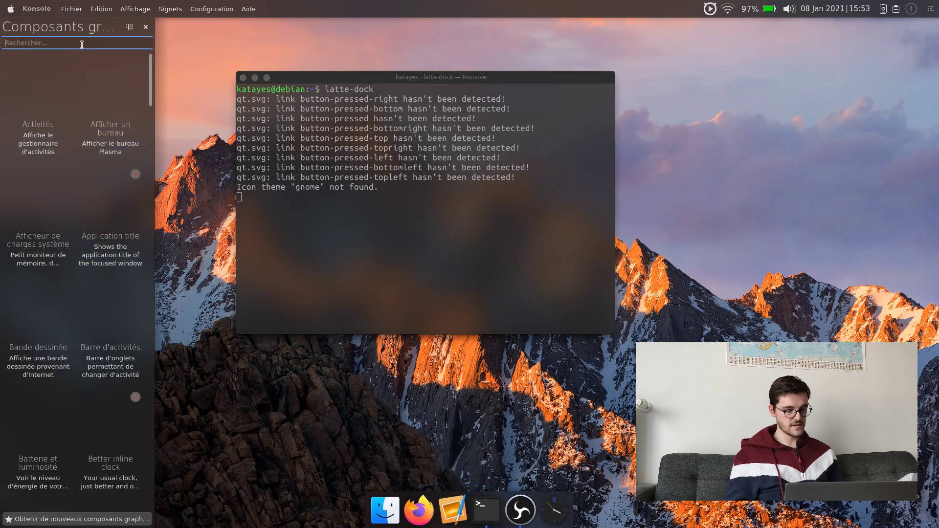
text(sep)
drag(38, 108, 581, 514)
- Search the widgets for "corb" and add the Corbeille widget at the end of the dock
double_click(36, 42)
key(BackSpace)
text(corb)
drag(38, 89, 582, 518)
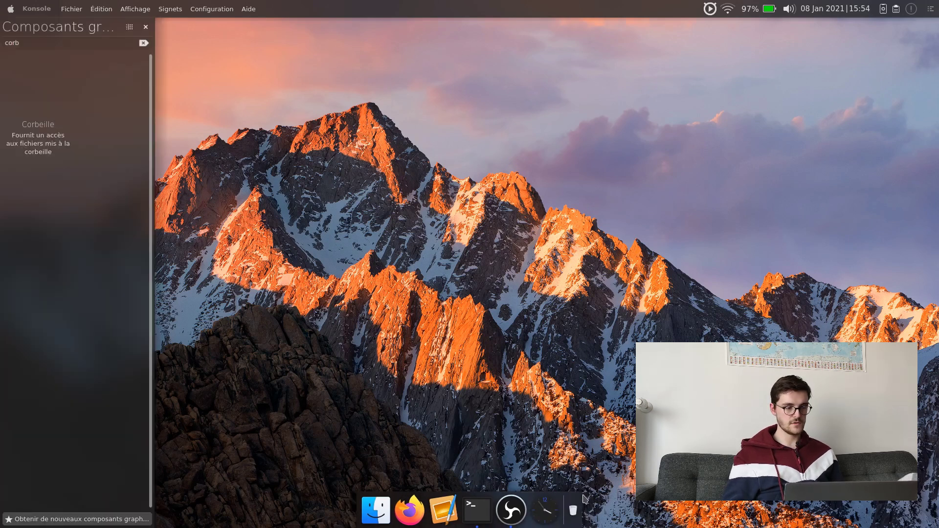
- Clear the widget search and add the Dossier du bureau widget to the dock beside the trash
double_click(70, 43)
key(BackSpace)
drag(38, 456, 591, 511)
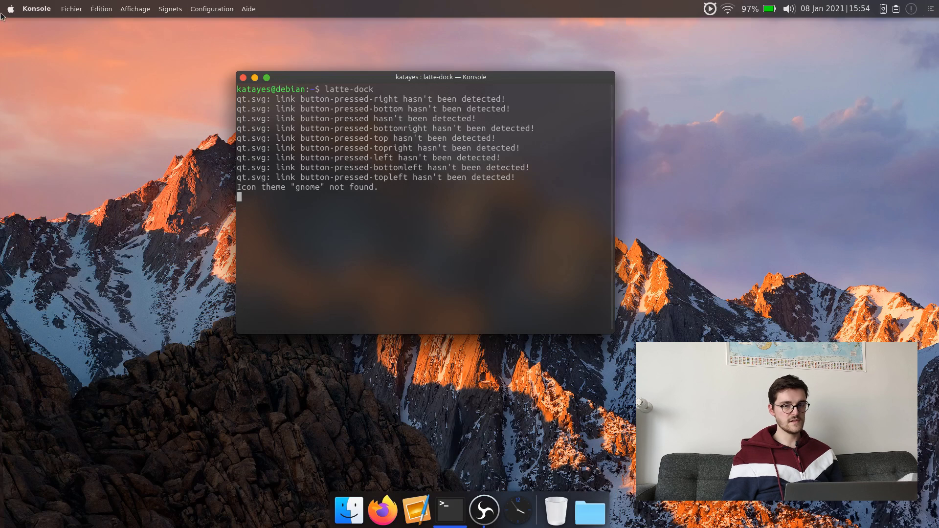
- Lock the desktop's graphical widgets from the top panel's options
right_click(921, 11)
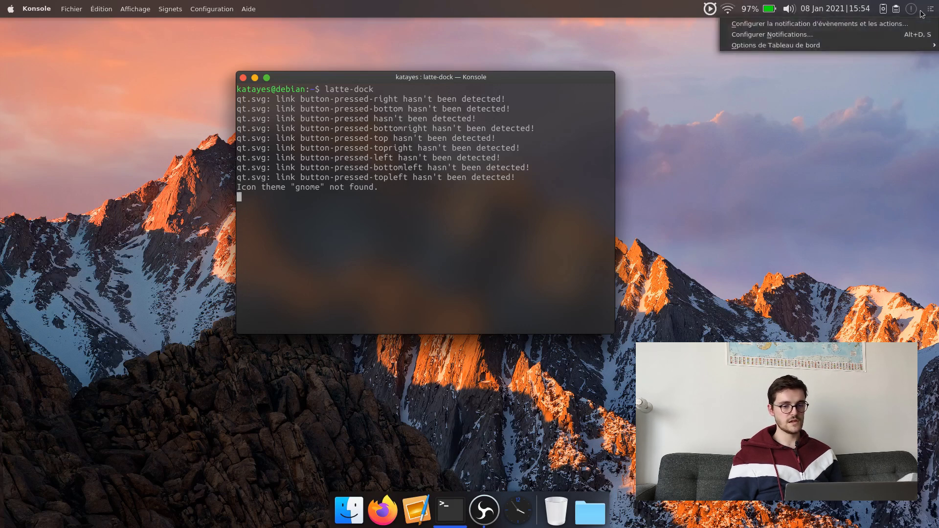
click(665, 9)
right_click(665, 9)
mouse_move(719, 34)
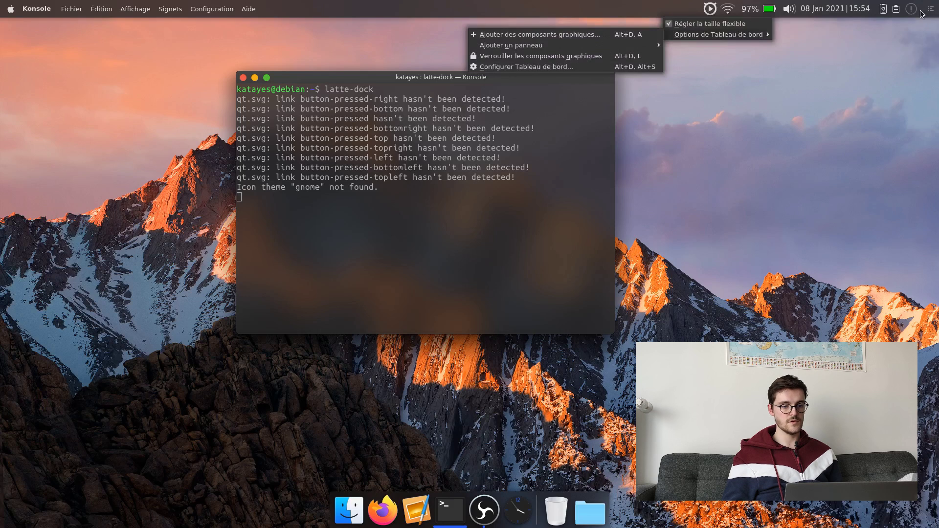
click(541, 56)
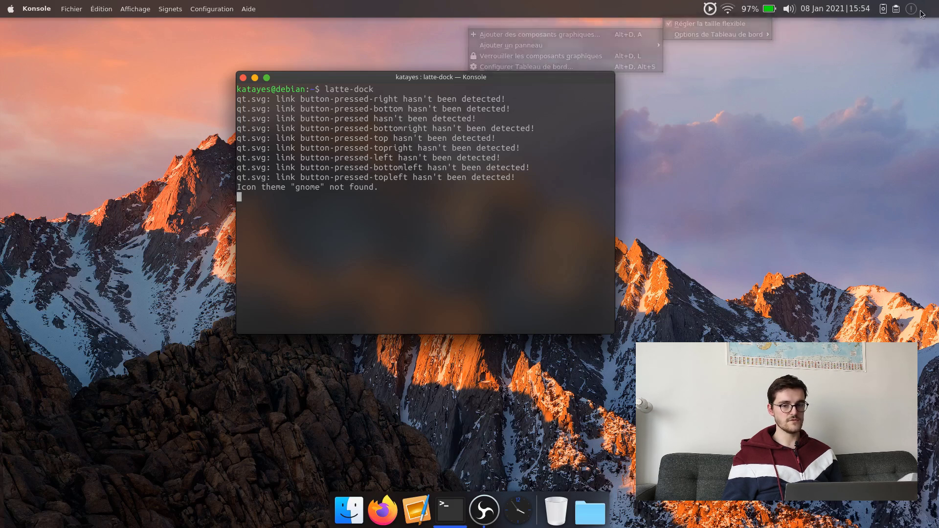
- Configure the dock's folder widget to show the Dossier Personnel location
right_click(584, 512)
click(464, 444)
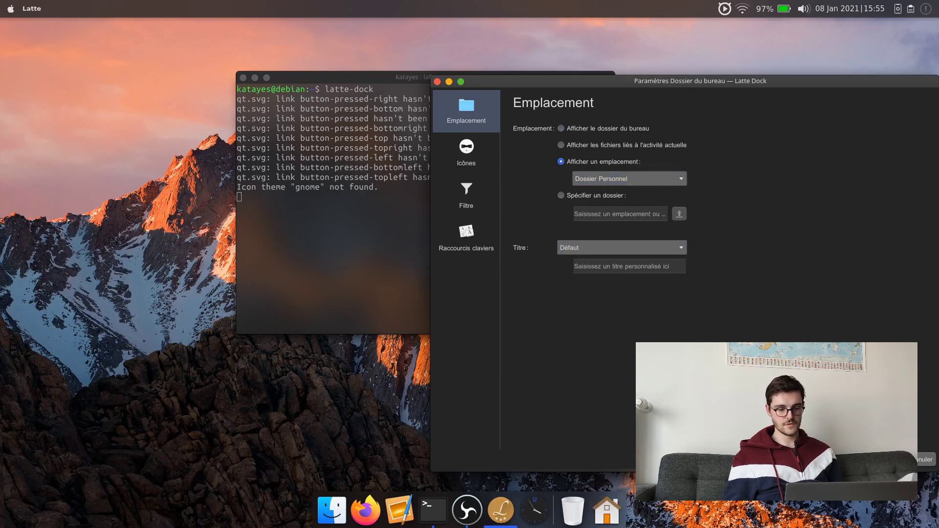
click(826, 459)
- Browse into Téléchargements from the dock's home folder widget and choose wallpaper.jpg
click(607, 511)
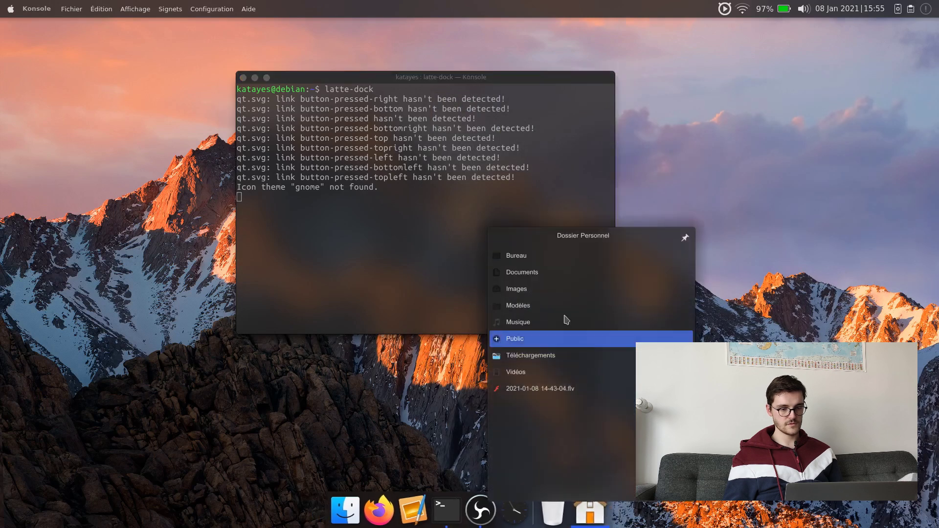
click(532, 357)
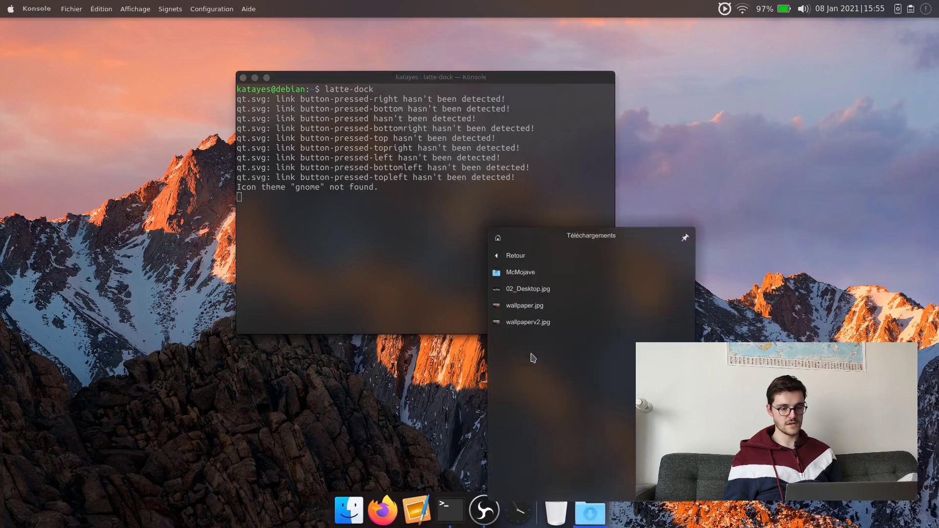
click(537, 306)
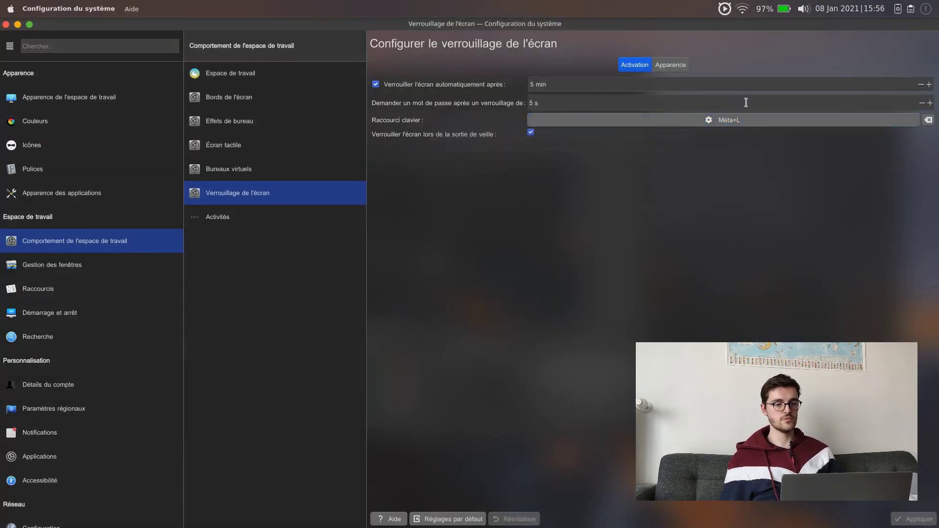
- Minimize the system settings and inspect the top panel's connected phone and clipboard widgets
click(17, 24)
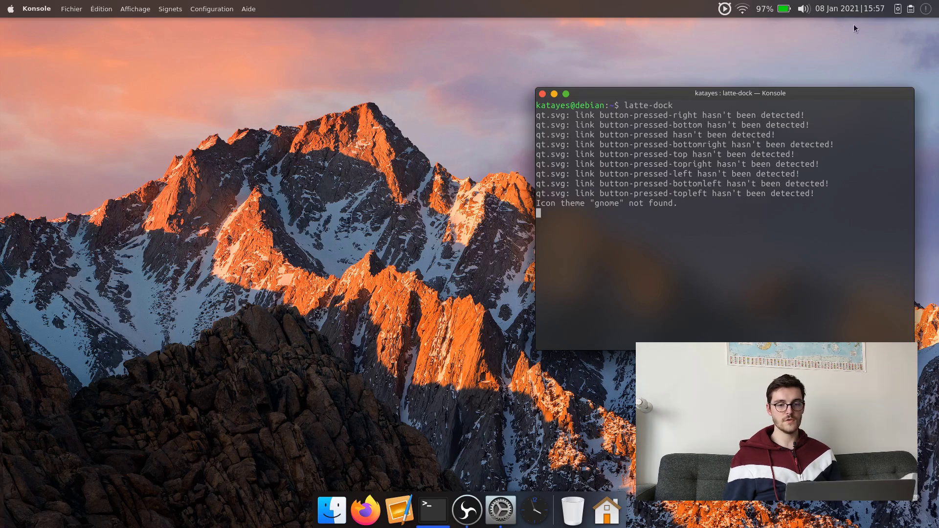
click(898, 9)
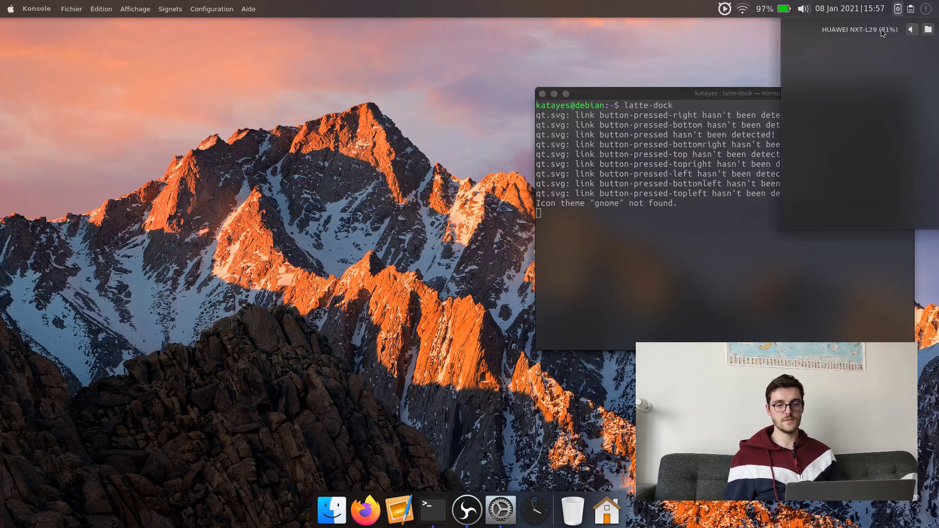
click(752, 34)
click(912, 9)
click(674, 24)
- Start the top panel's 25-minute timer and pause it
click(725, 9)
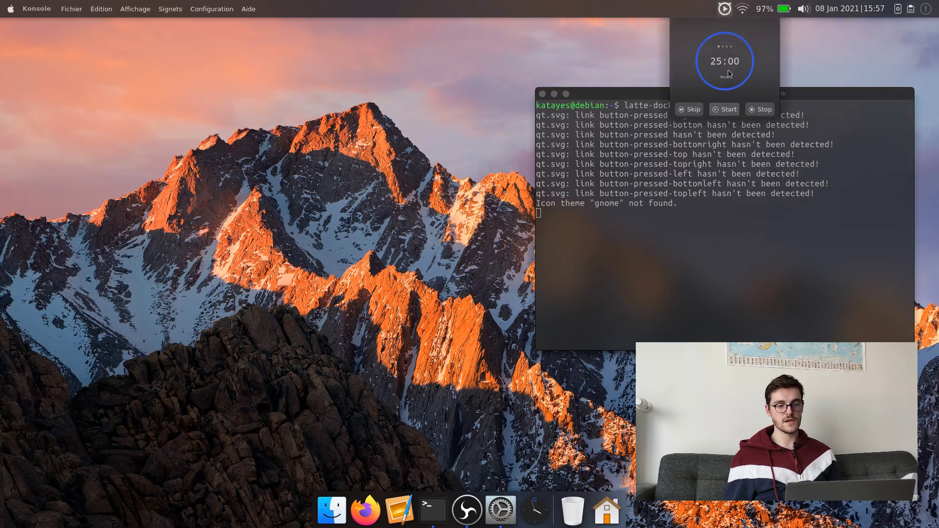
click(726, 112)
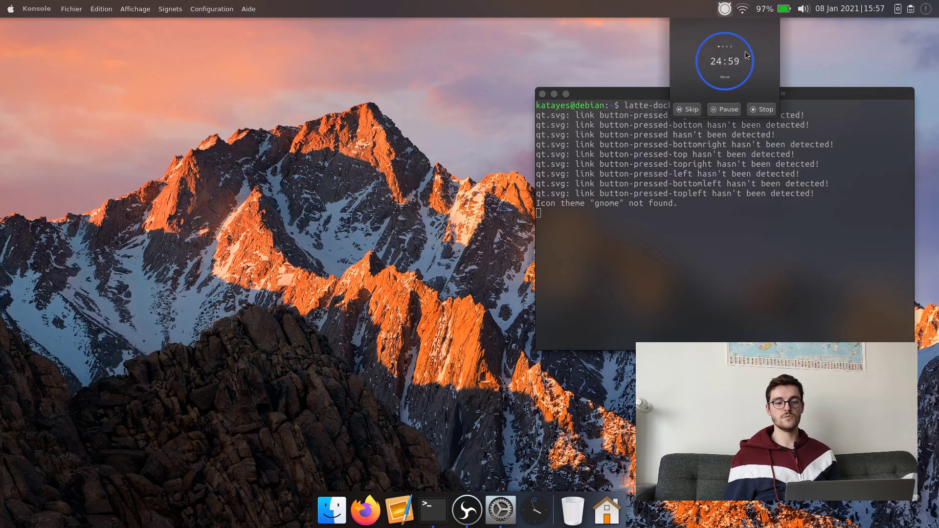
click(738, 108)
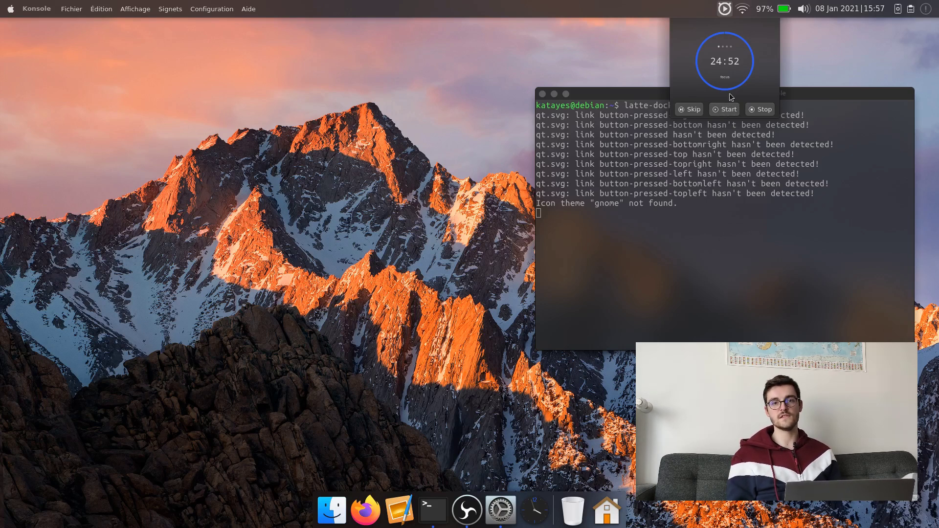
- Stop the latte-dock process running in the terminal and close the terminal window
click(712, 180)
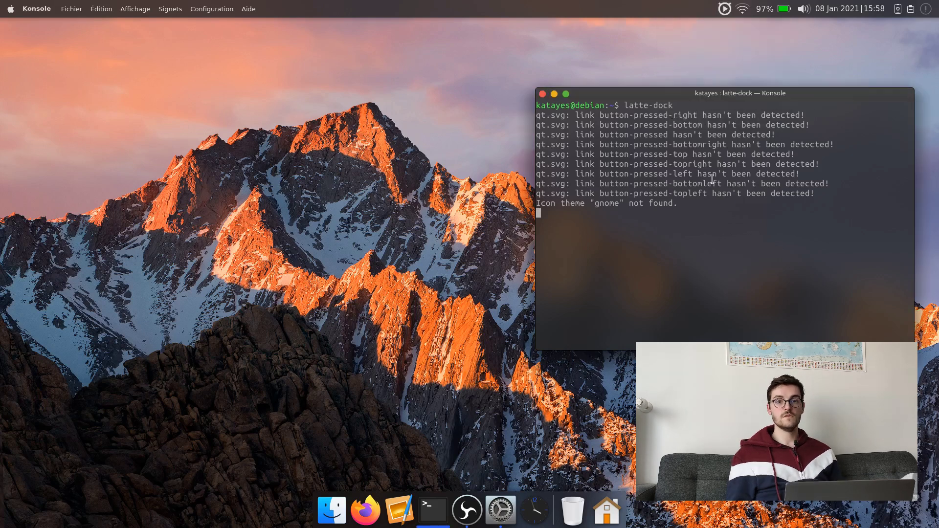
key(ctrl+c)
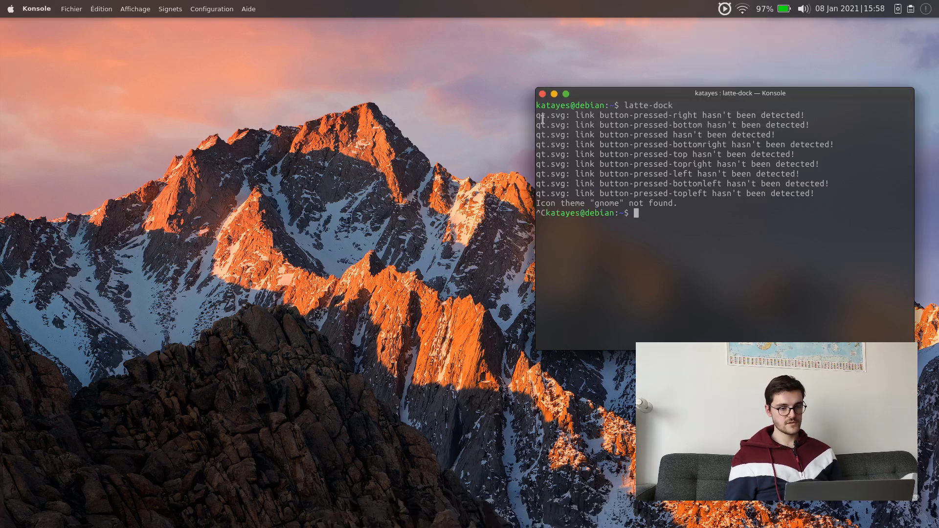
click(543, 94)
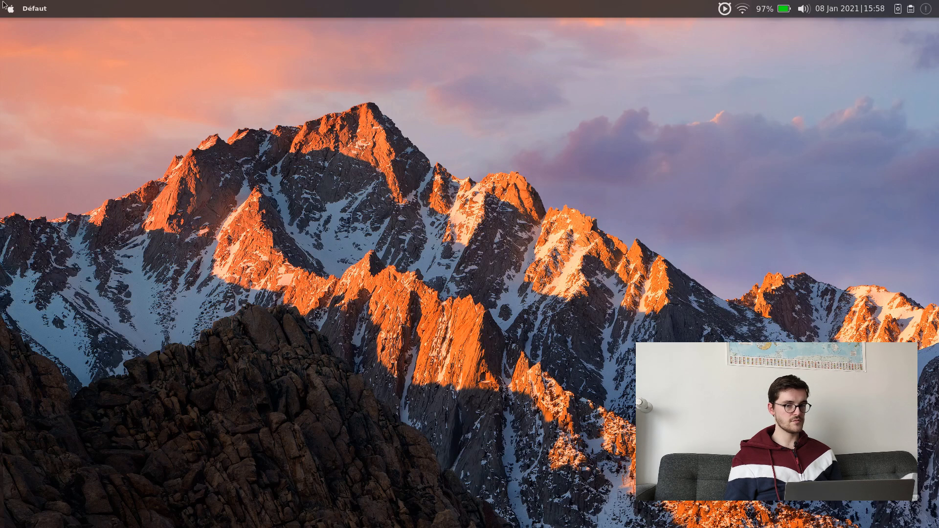
- Restart the computer through the application launcher
key(super)
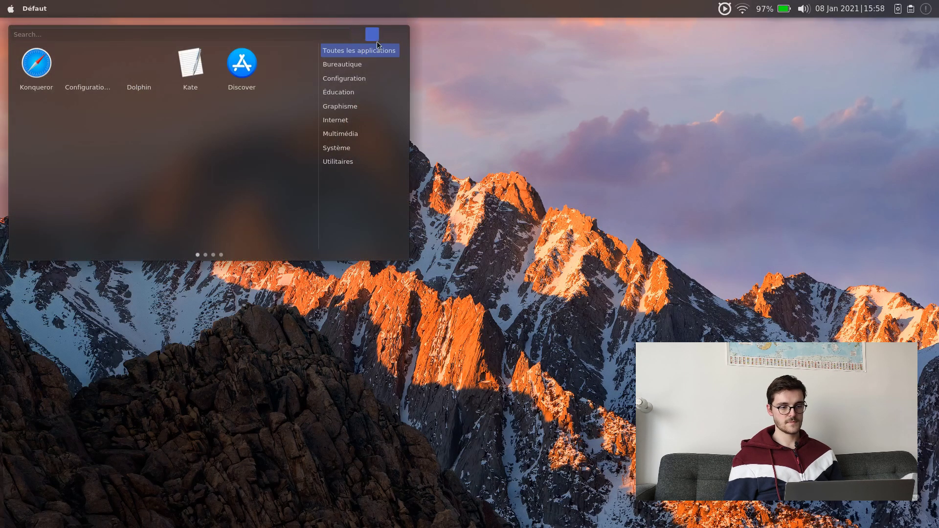
click(386, 37)
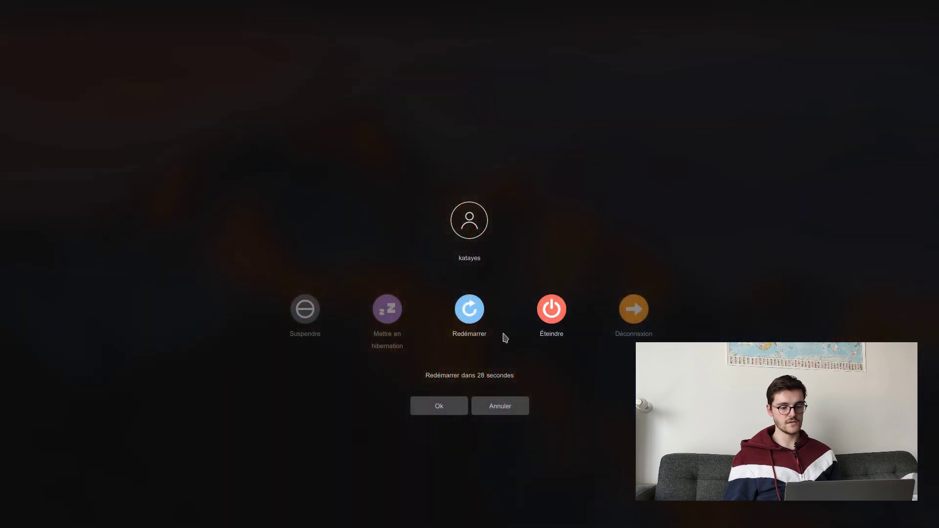
click(504, 406)
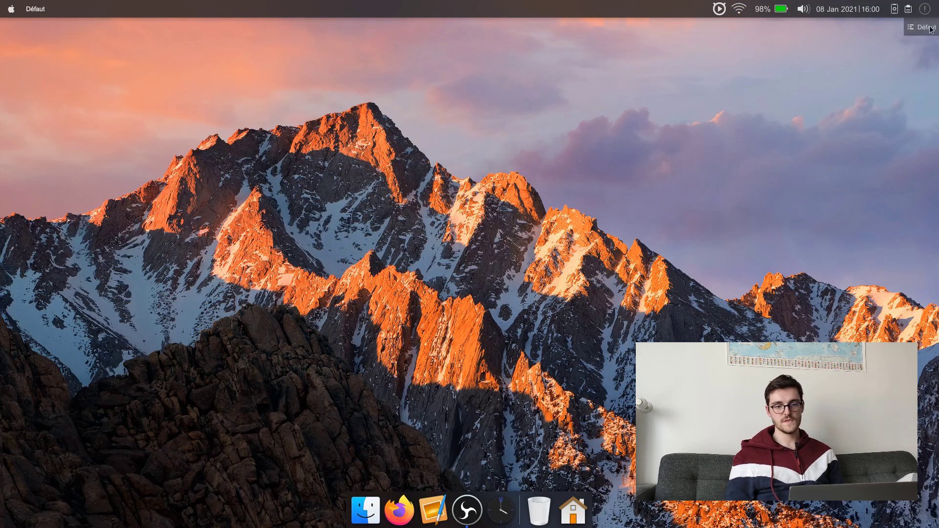
- Turn off Afficher la boîte à outil du bureau in the desktop's Bidouilles settings and apply the change
right_click(763, 176)
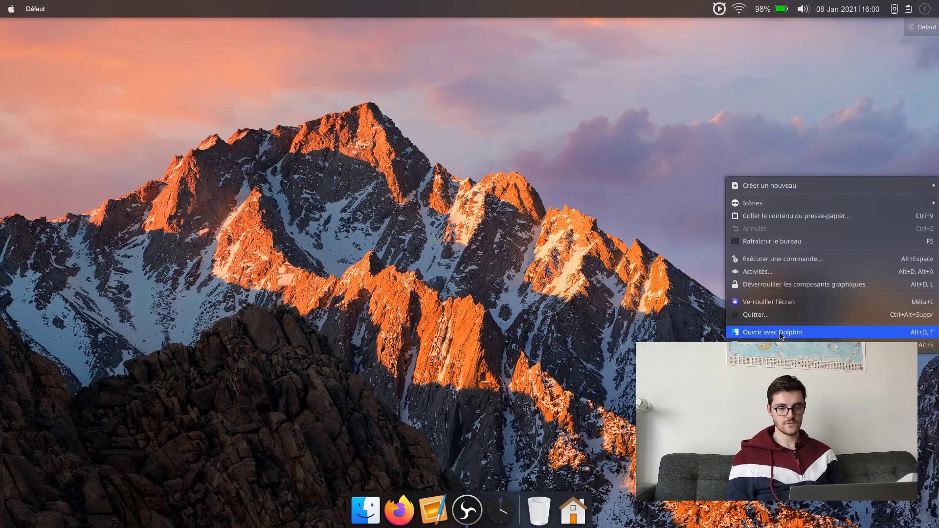
click(763, 344)
click(33, 262)
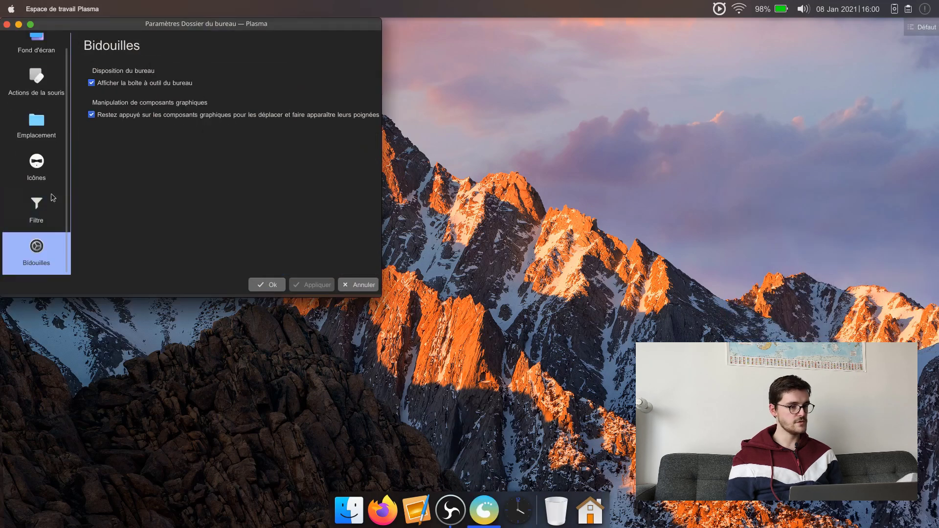
click(91, 83)
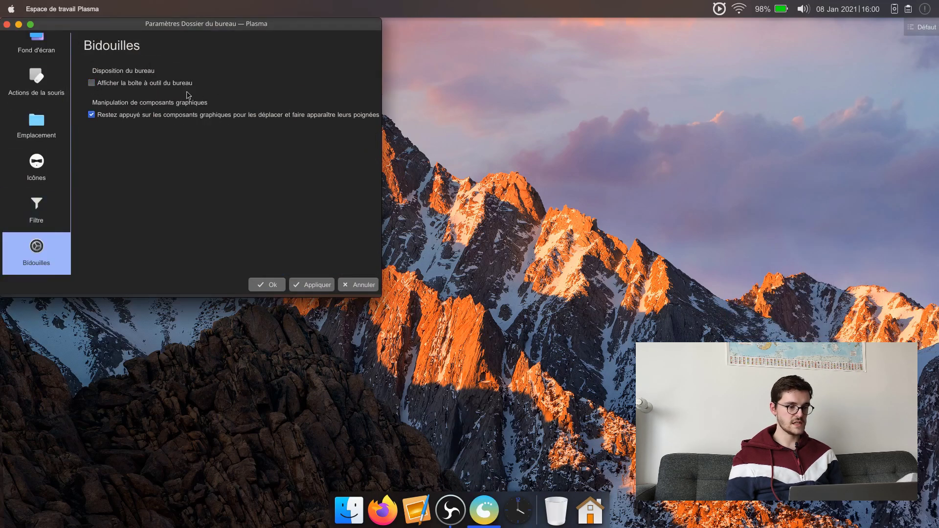
click(316, 285)
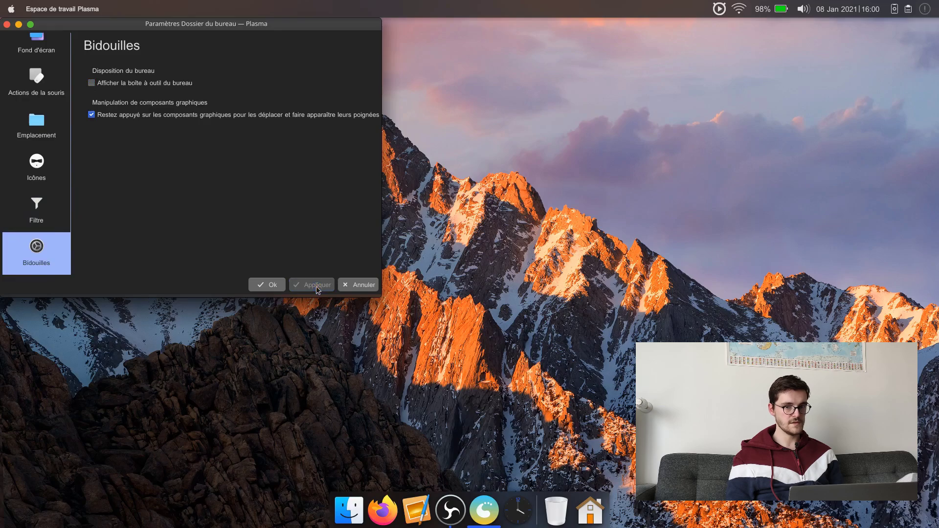